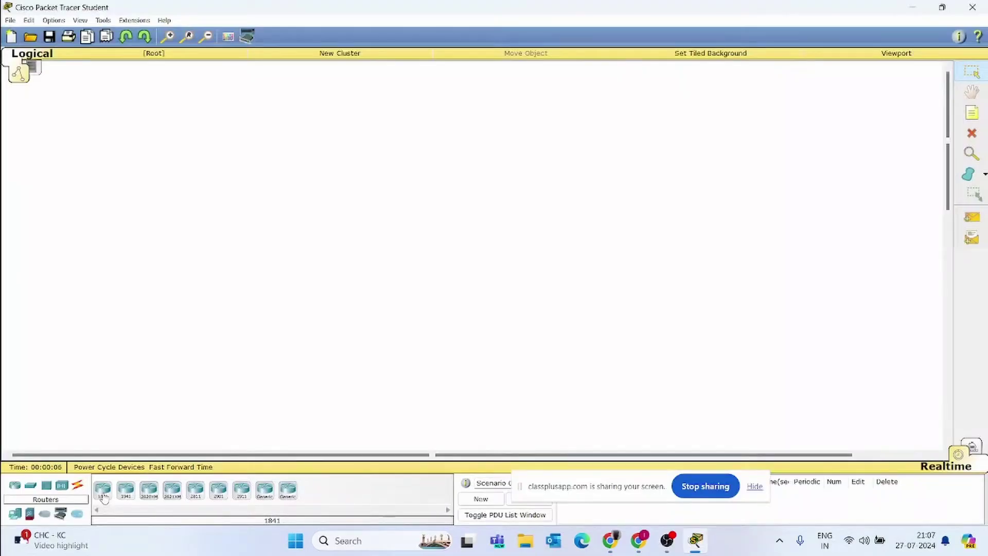
Place three 1841 routers in a row across the upper part of the empty workspace.
left_click(102, 490)
left_click(131, 149)
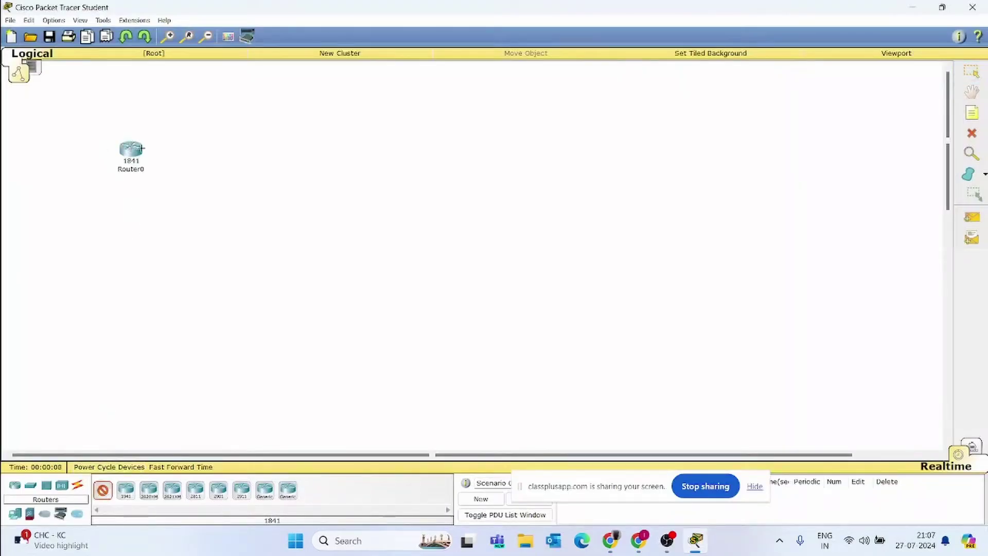
left_click(380, 149)
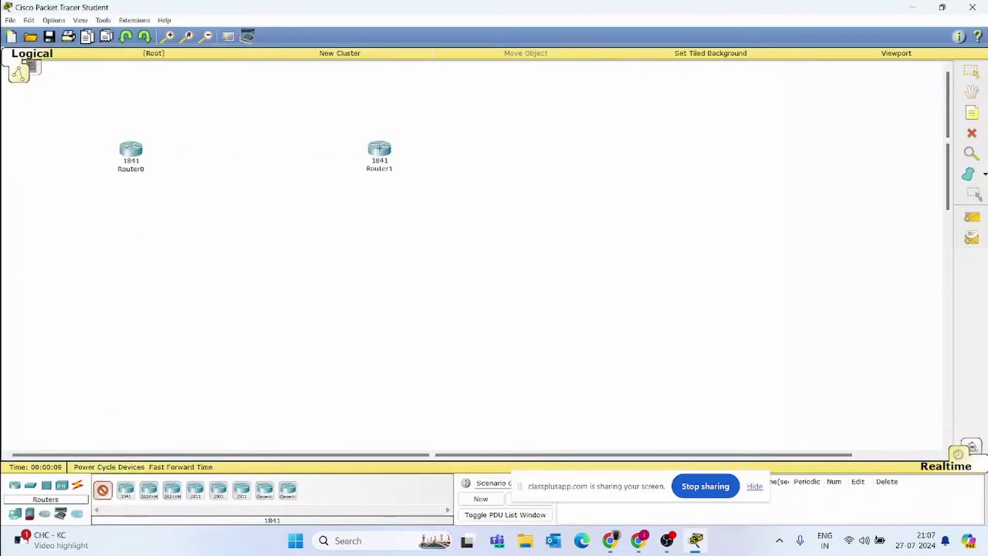
left_click(636, 160)
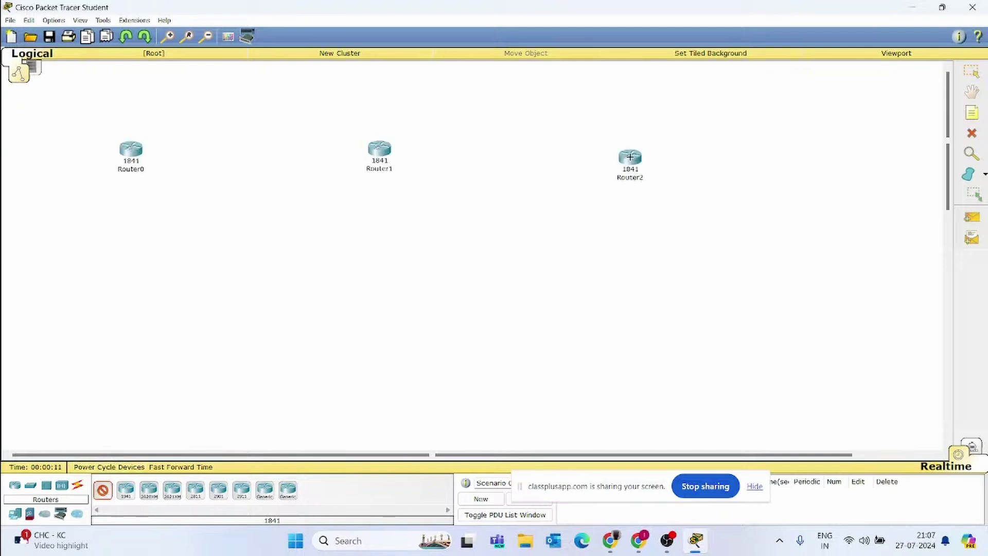
Install a WIC-2T module in the right-hand slot of each router: Router0, Router1 and Router2.
left_click(139, 153)
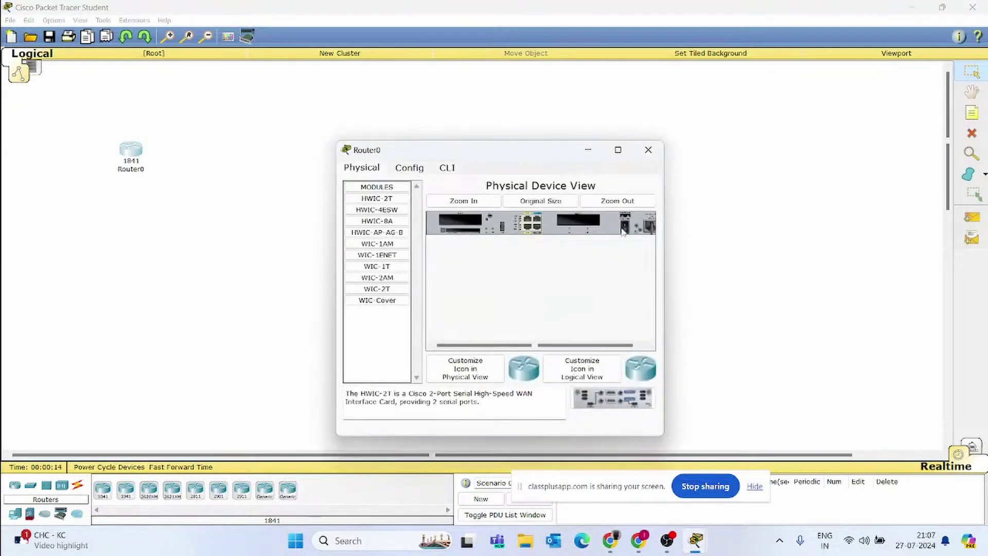
left_click_drag(377, 289, 581, 223)
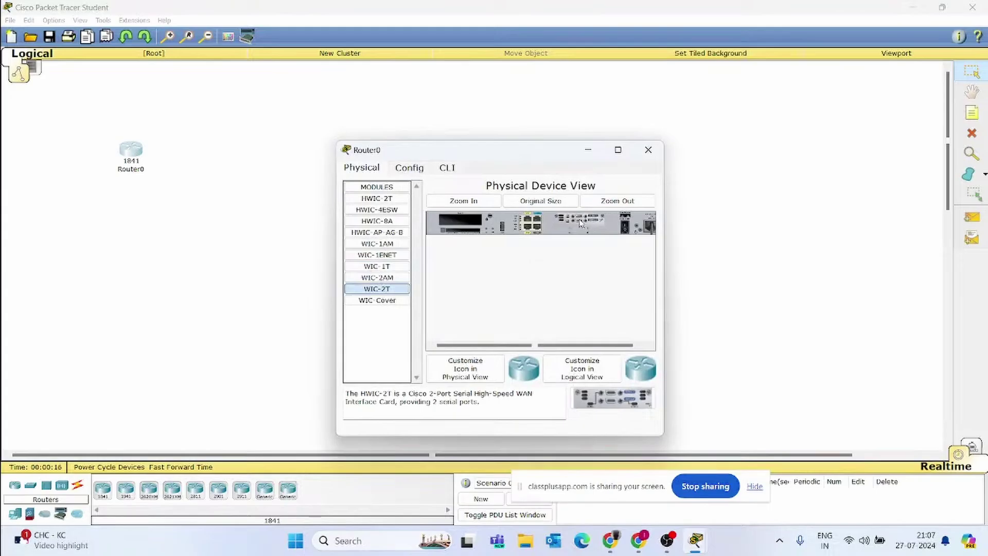
left_click(656, 151)
left_click(380, 151)
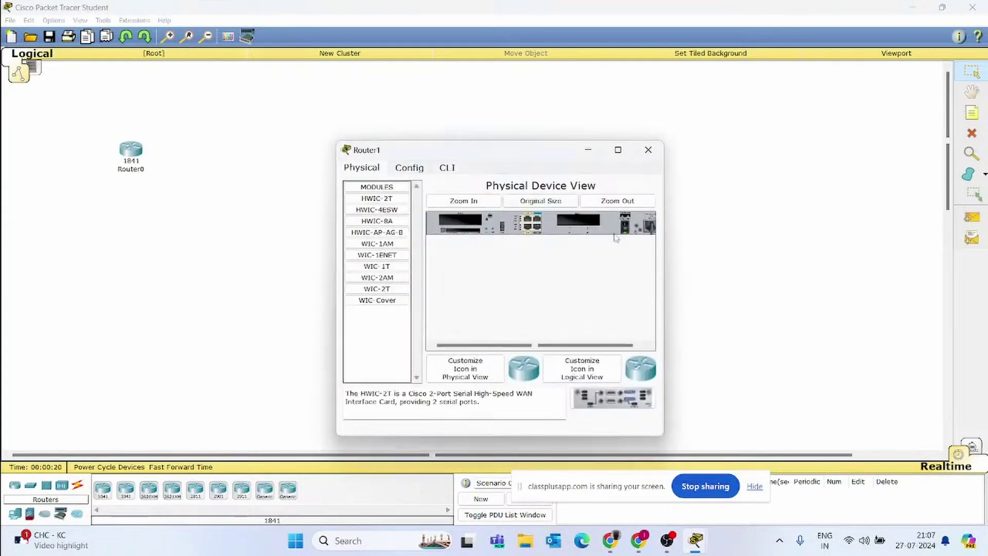
left_click_drag(377, 289, 573, 233)
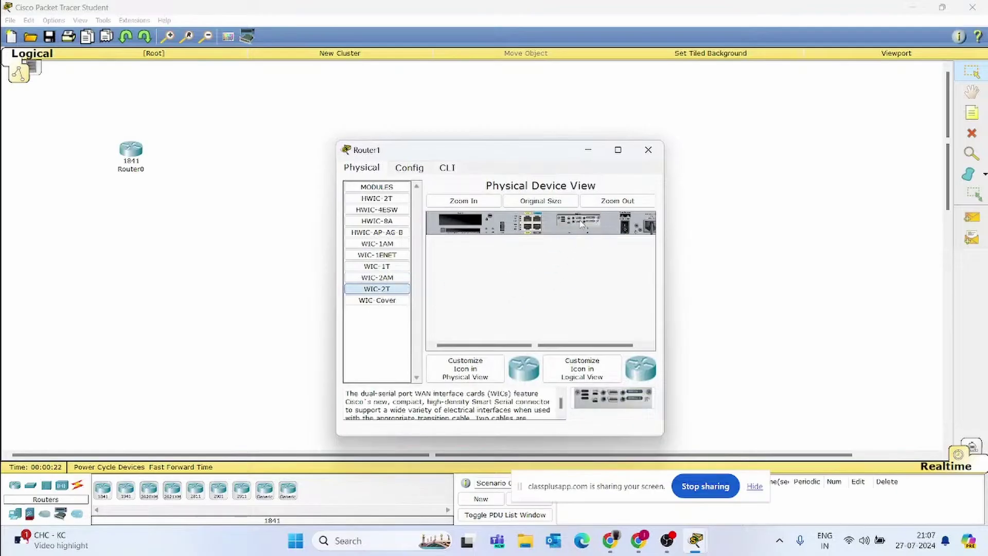
left_click(648, 149)
left_click(630, 159)
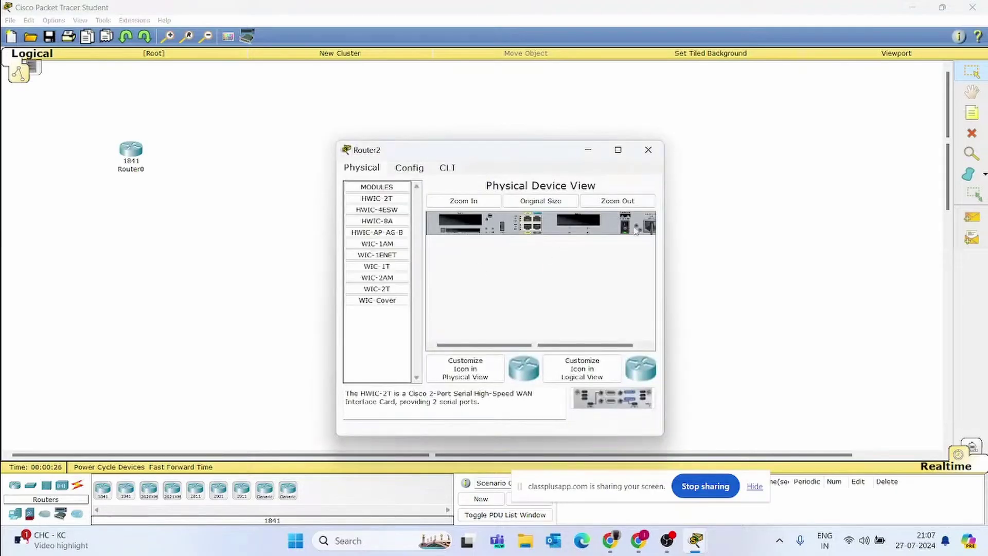
left_click_drag(394, 289, 573, 232)
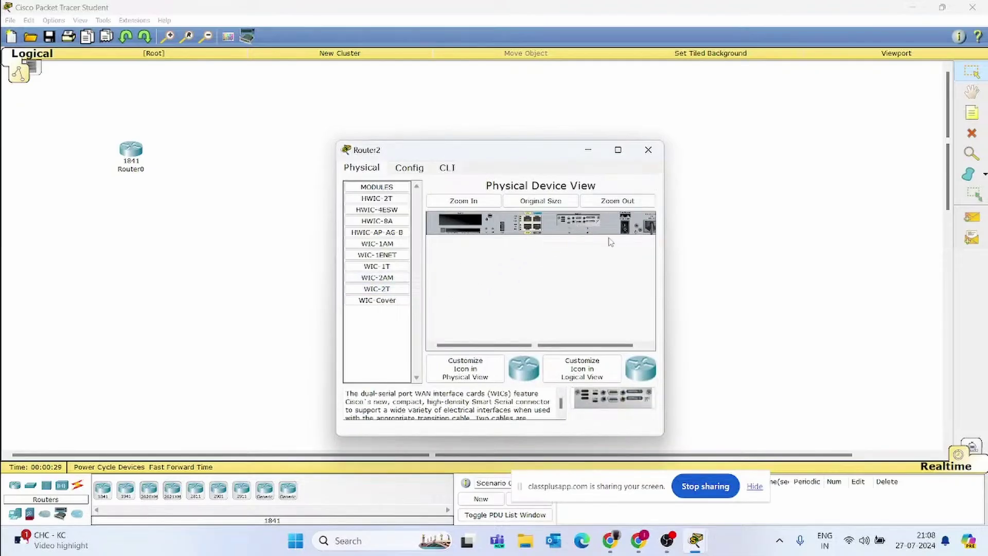
left_click(648, 149)
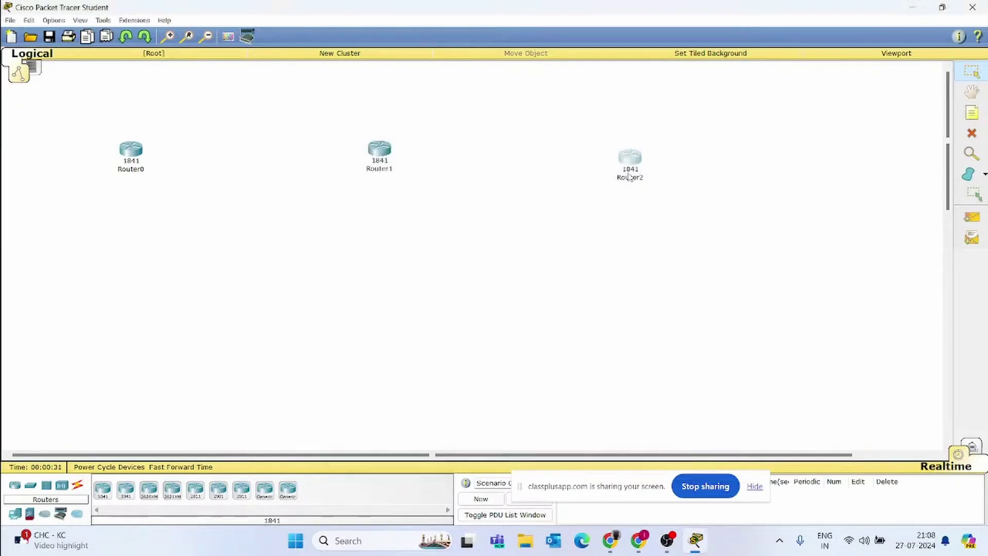
Reposition the three routers, moving Router2 and Router1 farther right and Router0 slightly up.
left_click_drag(629, 177, 672, 162)
left_click_drag(376, 151, 416, 152)
left_click_drag(132, 158, 137, 134)
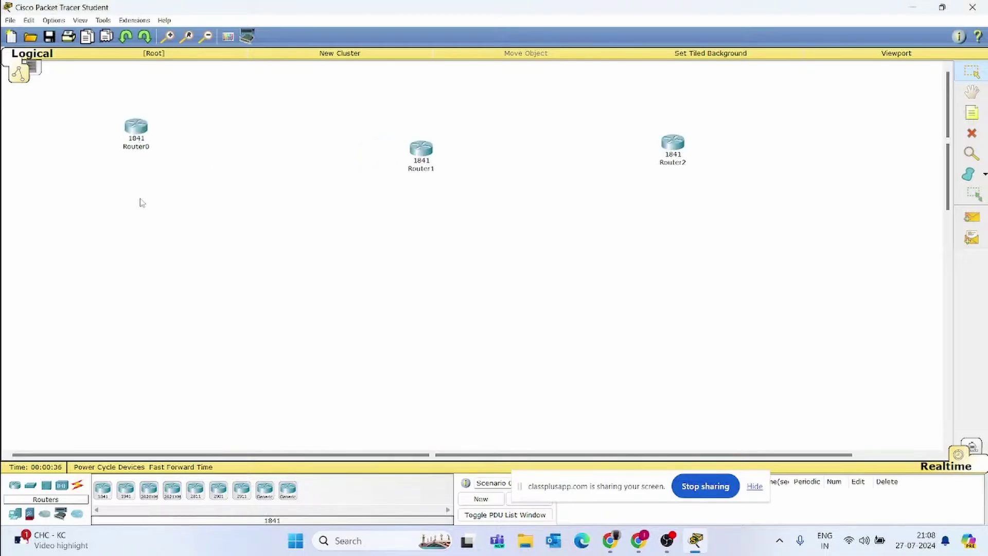
Place a 2950-24 switch below Router0.
left_click(31, 486)
left_click(103, 489)
left_click(104, 277)
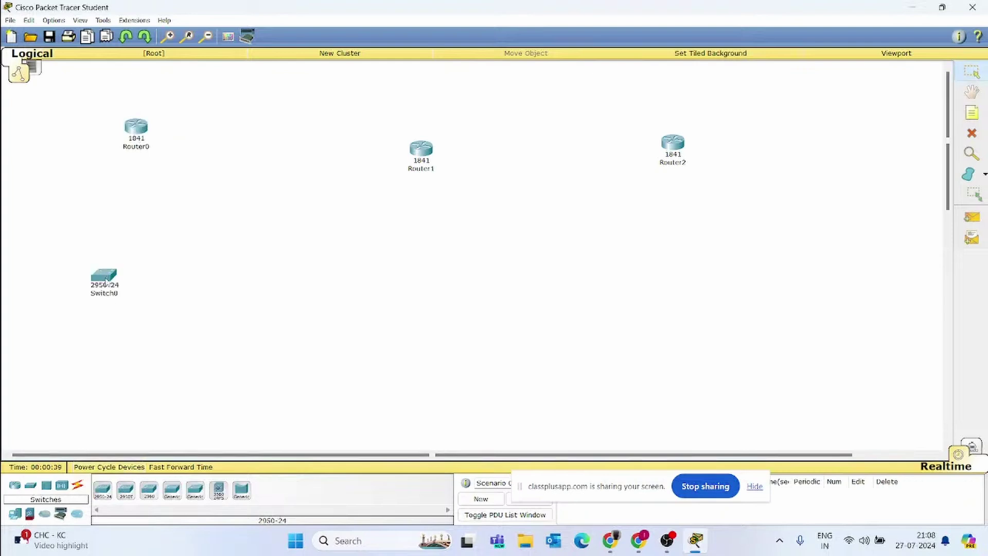
Place two Server-PT devices side by side below Router2.
left_click(15, 513)
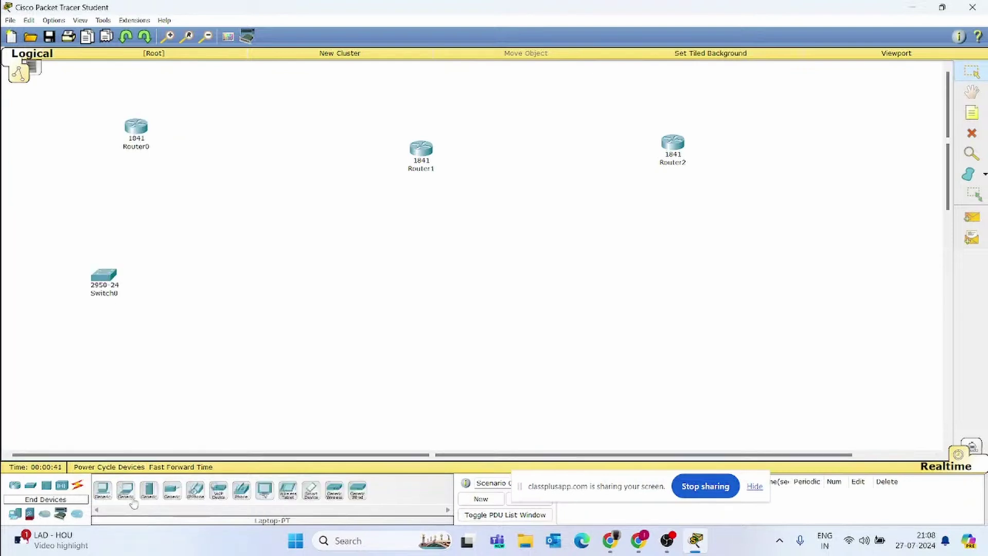
left_click(149, 489, "ctrl")
left_click(648, 255)
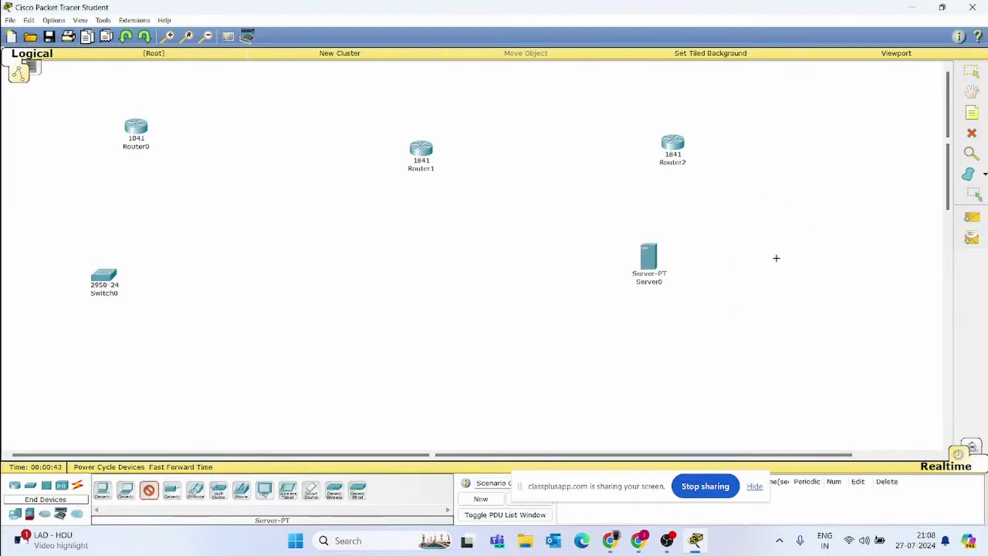
left_click(775, 257)
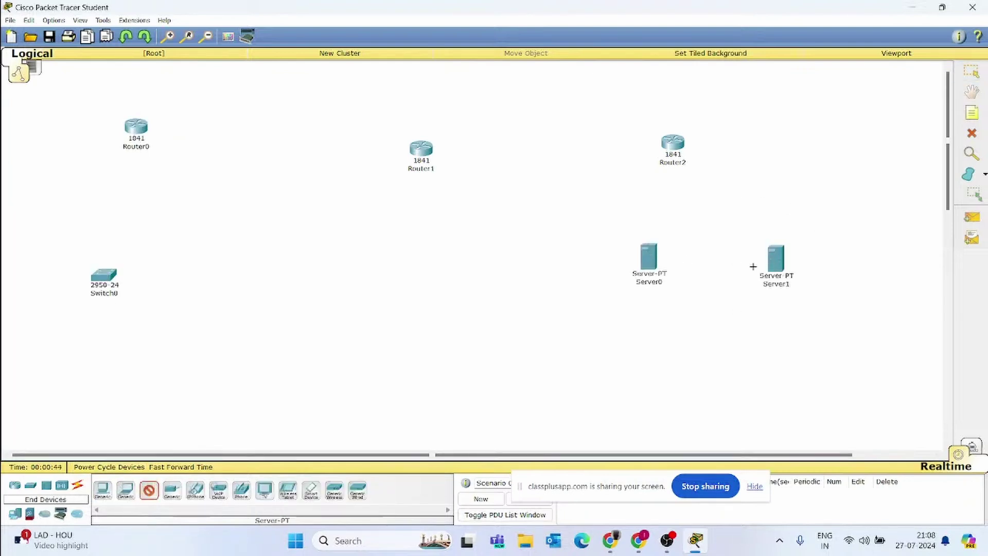
Place four PC-PT devices in a row below Switch0 and move the fourth closer to the others.
left_click(102, 490, "ctrl")
left_click(17, 383)
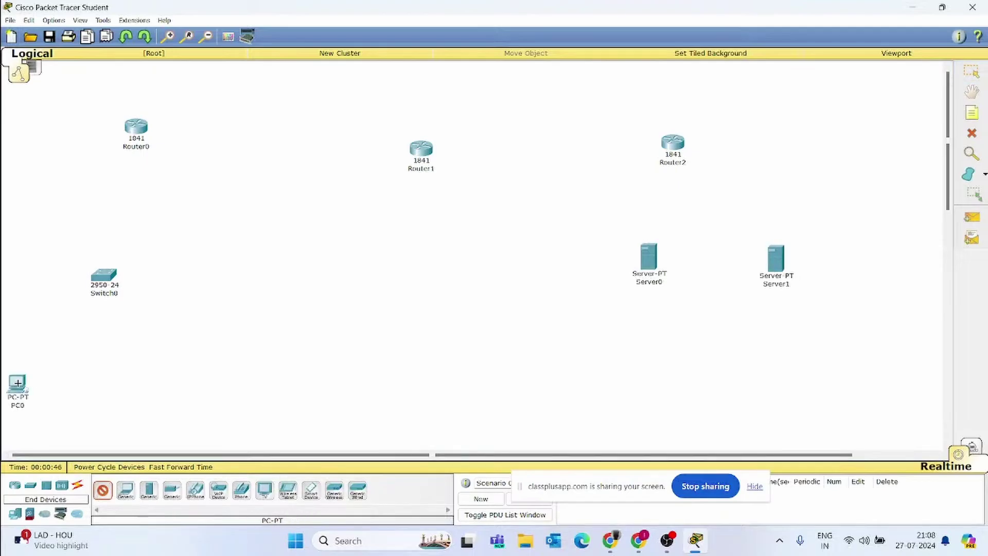
left_click(78, 383)
left_click(129, 385)
left_click(227, 379)
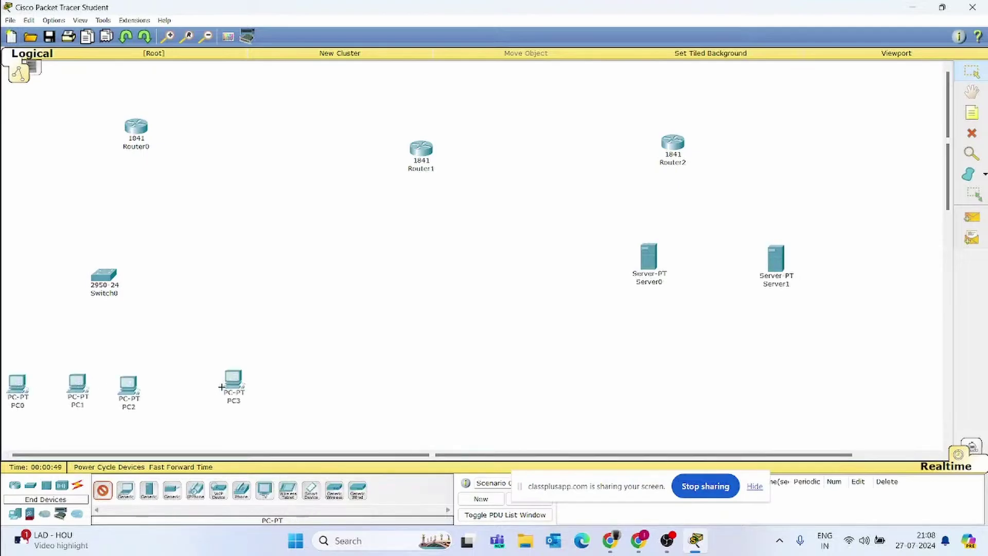
key("Escape")
left_click_drag(230, 379, 206, 382)
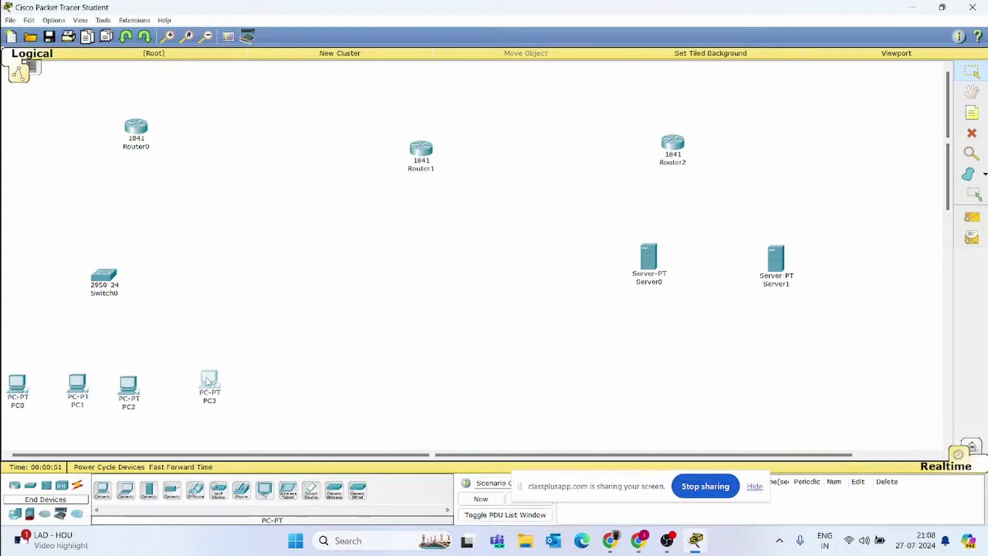
Connect Switch0 to Router0 using the automatically chosen connection type.
left_click(78, 486)
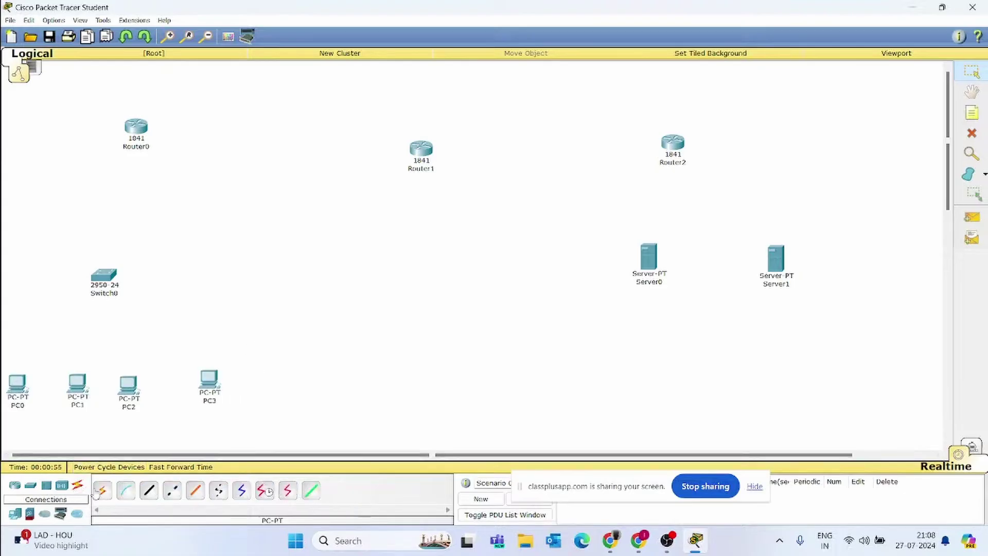
left_click(103, 490)
left_click(102, 275)
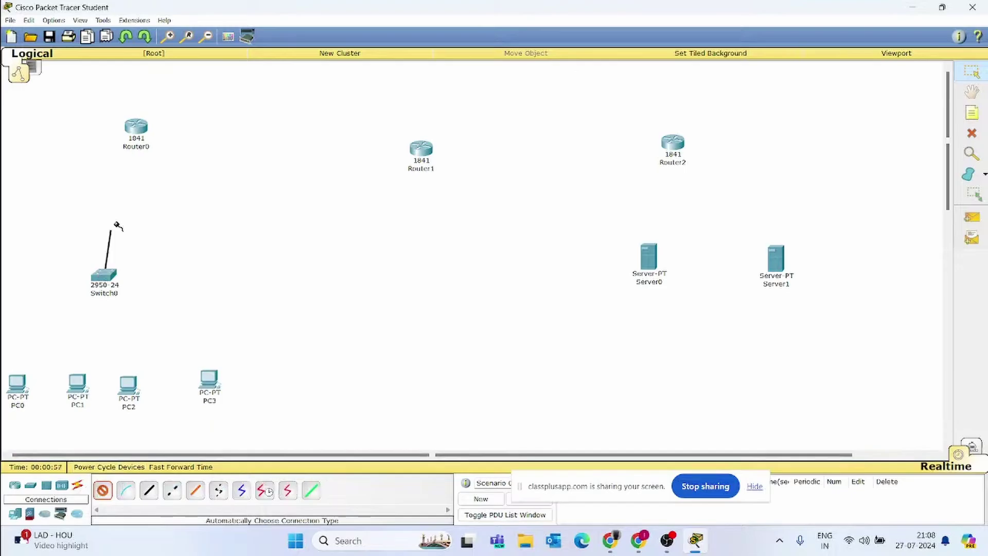
left_click(133, 133)
Link Router0 to Router1 and Router1 to Router2 with automatically chosen connections.
left_click(135, 128)
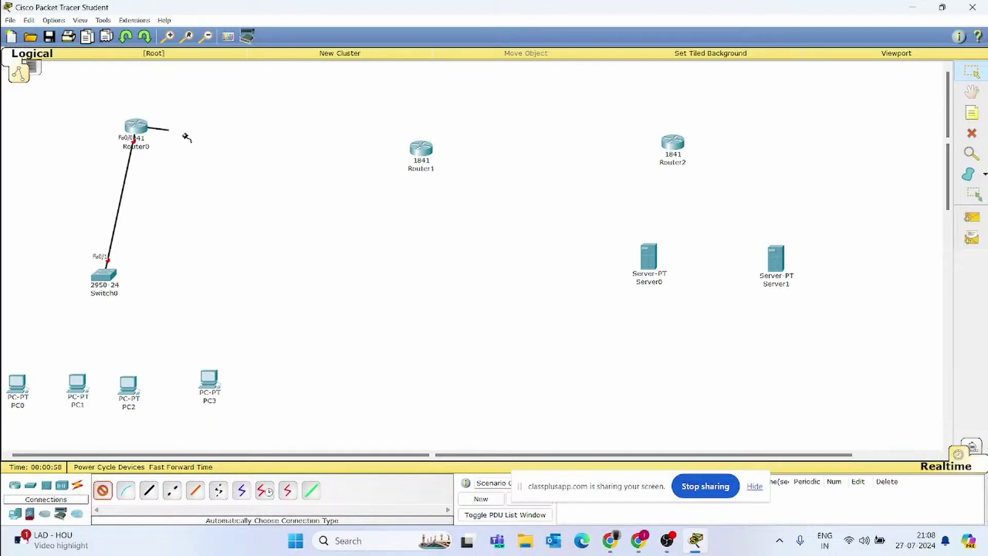
left_click(421, 149)
left_click(421, 148)
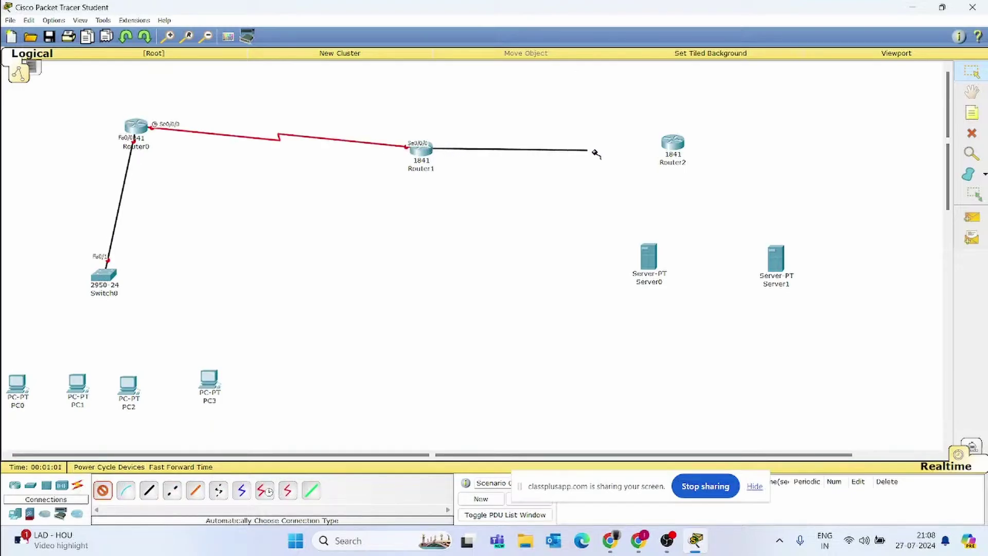
left_click(672, 143)
Connect Router2 to both Server0 and Server1 with automatically chosen cables.
left_click(672, 144)
left_click(651, 249)
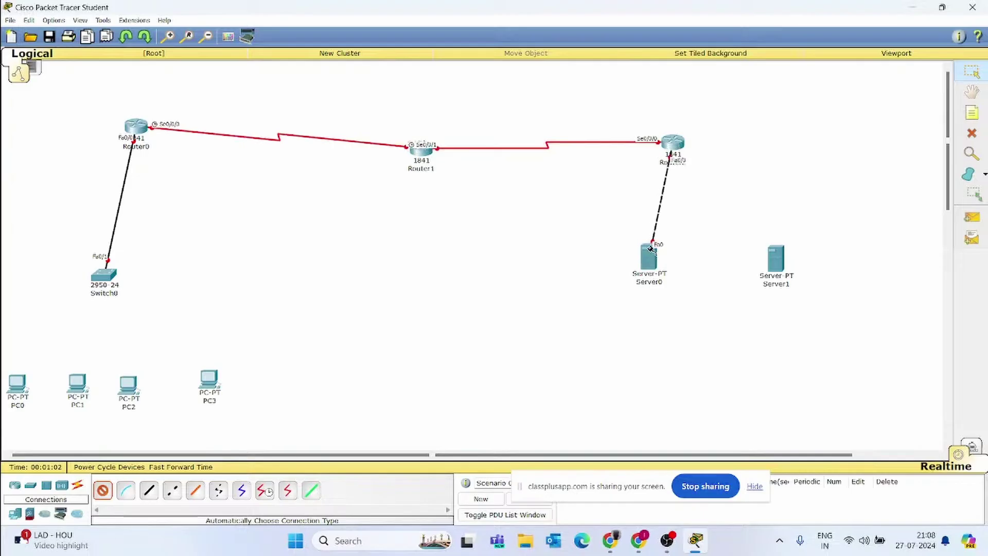
left_click(672, 143)
left_click(776, 261)
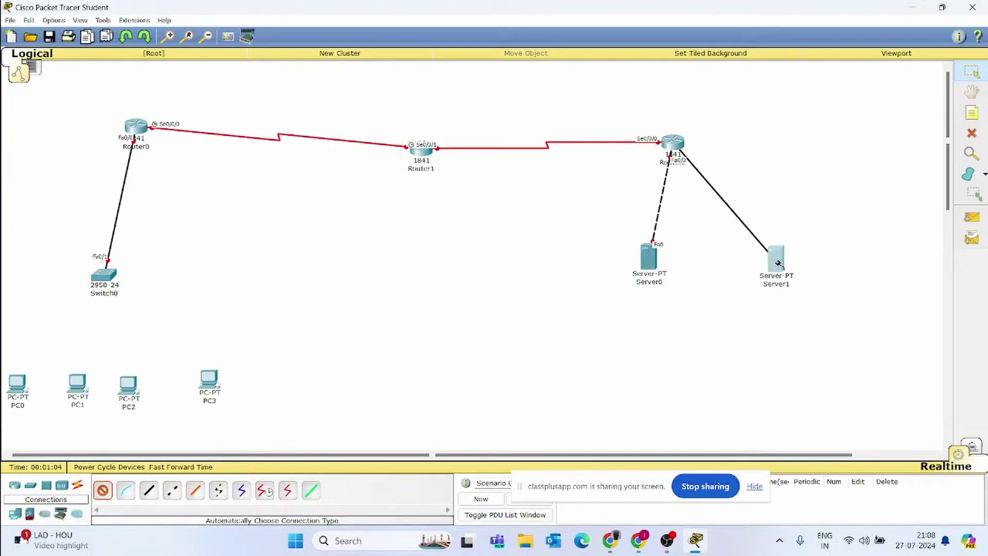
Connect PC0, PC1, PC2 and PC3 to Switch0 with automatically chosen cables.
left_click(18, 384)
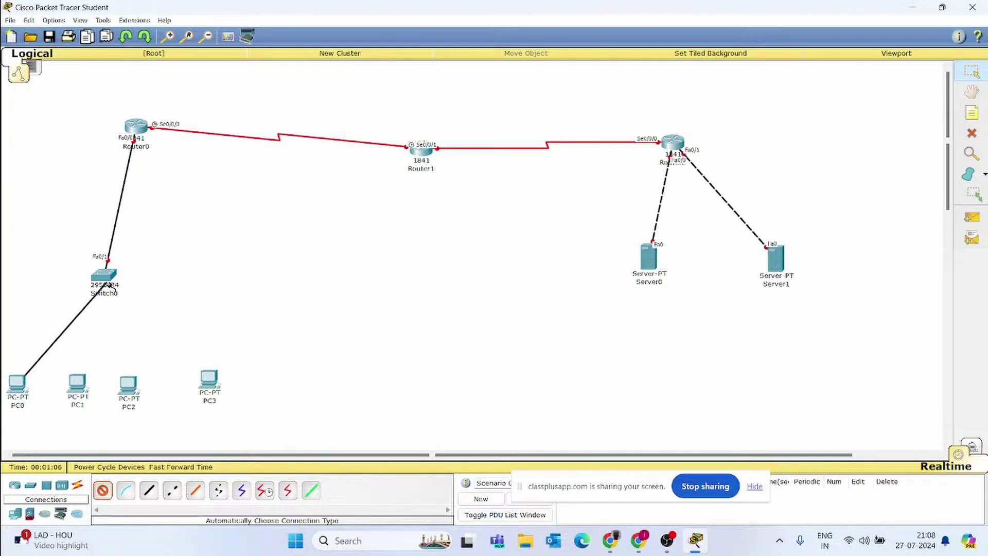
left_click(108, 285)
left_click(76, 383)
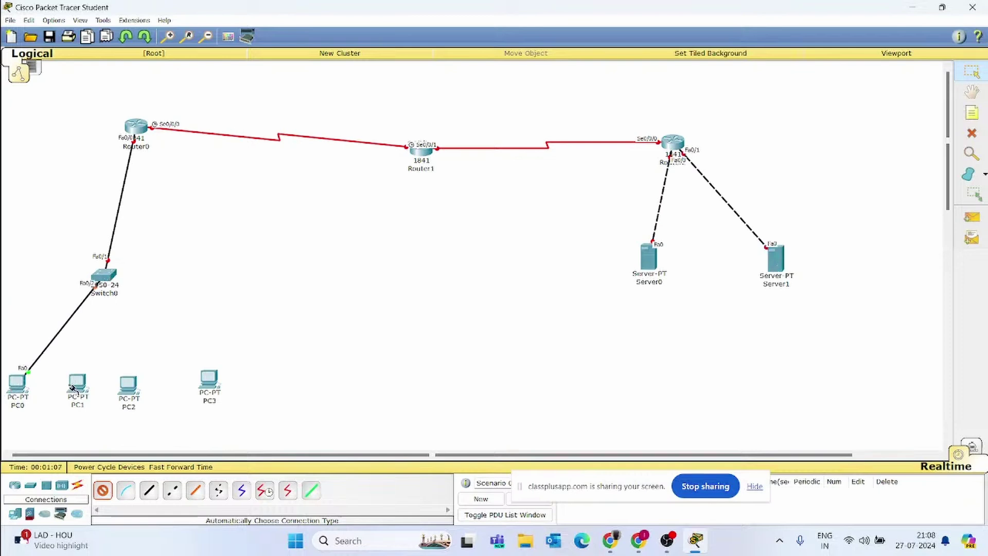
left_click(113, 282)
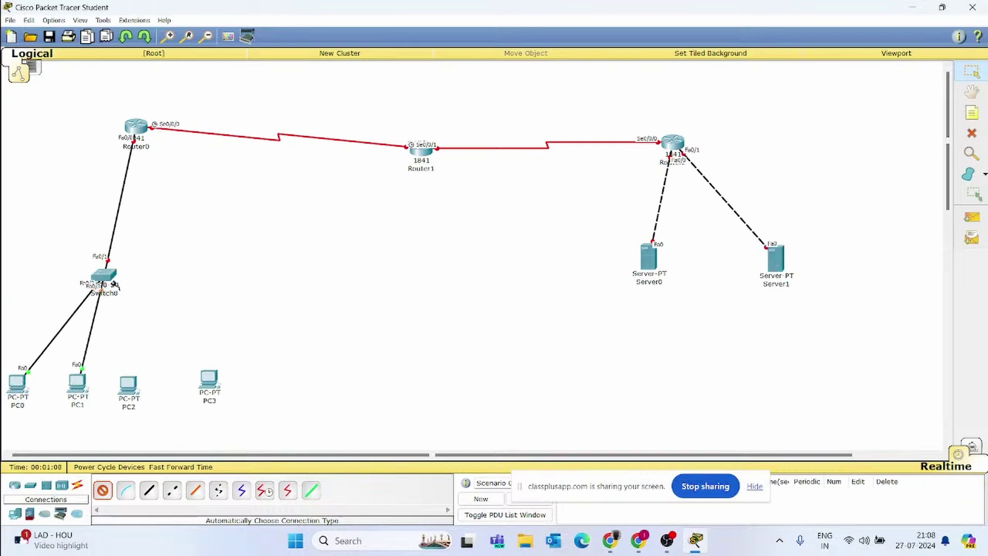
left_click(135, 384)
left_click(208, 379)
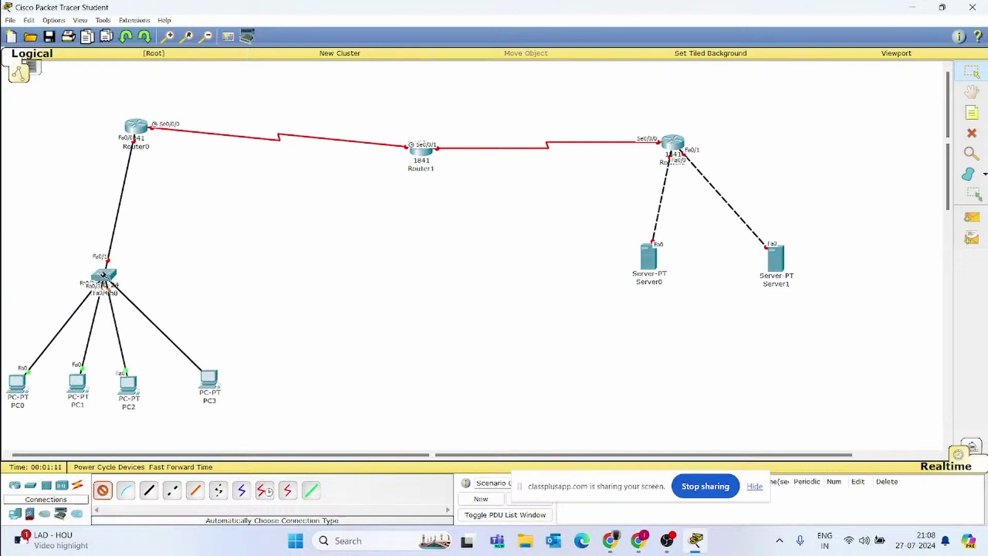
left_click(104, 275)
mouse_move(103, 280)
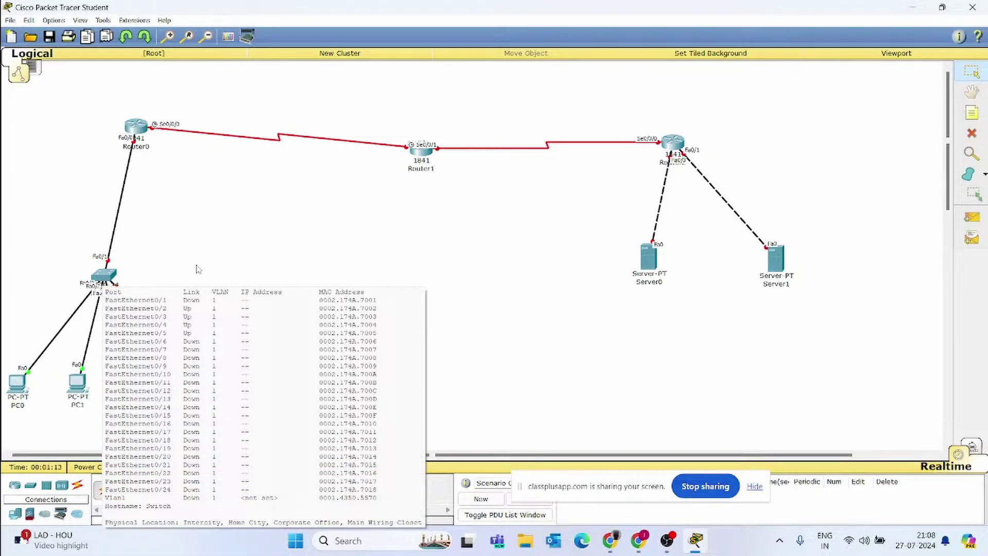
Add a note reading 192.168.1.1 beside the link between Router0 and Switch0.
key("n")
left_click(105, 186)
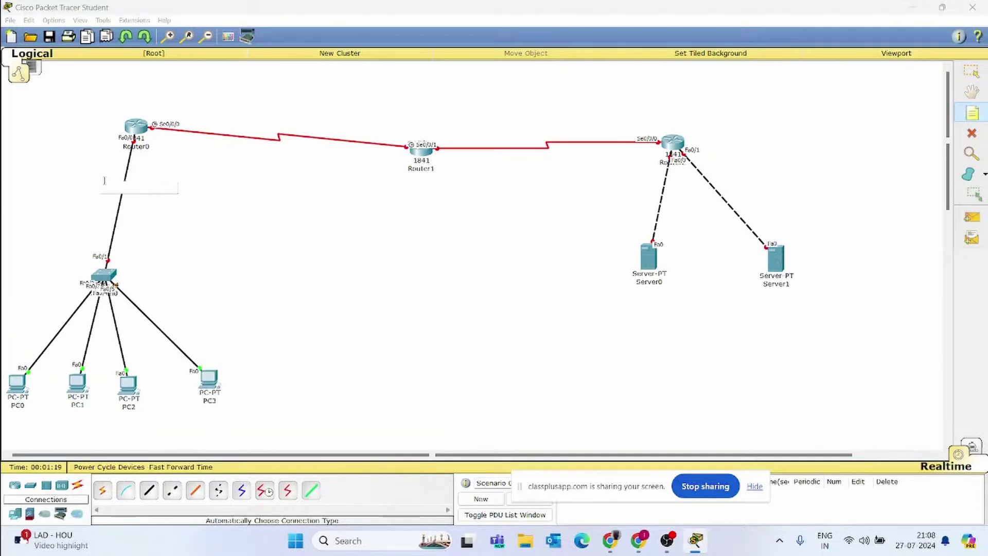
left_click(104, 181)
type("192.168.1.1")
Label the Router0–Router1 serial link with notes 10.0.0.1 at the Router0 end and 10.0.0.2 at the Router1 end.
left_click(165, 110)
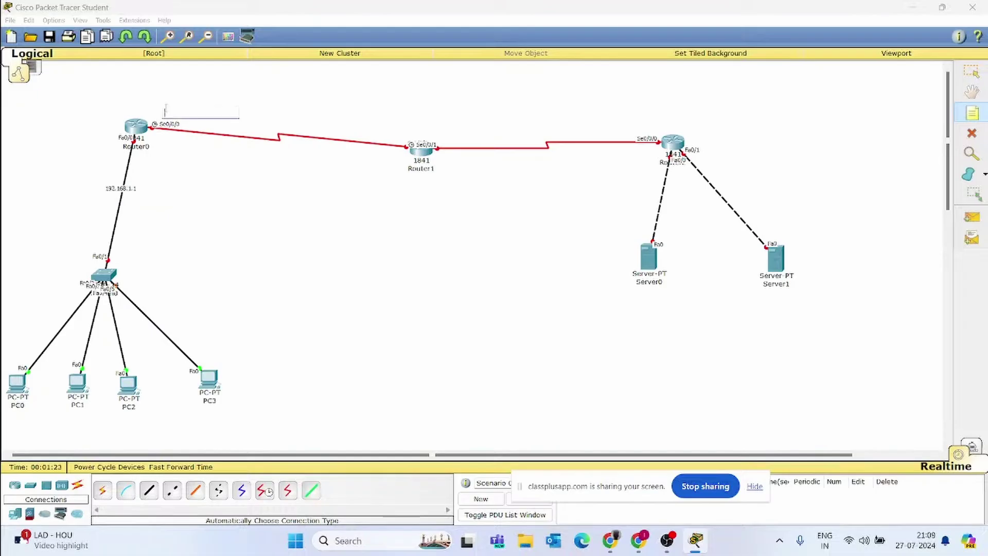
type("10.0.0.1")
left_click(374, 131)
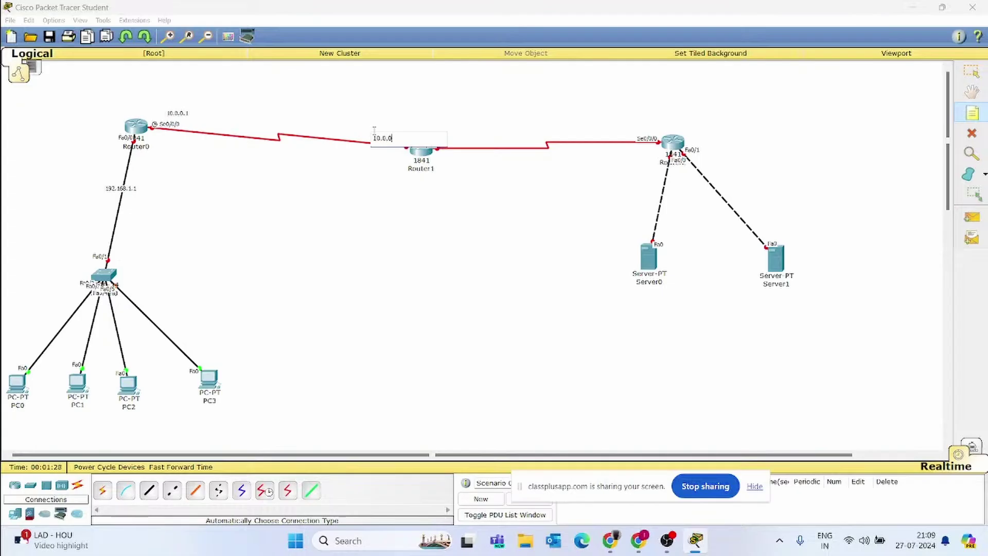
Label the Router1–Router2 serial link with notes 11.0.0.1 near Router1 and 12.0.0.1 near Router2.
left_click(470, 127)
type("11.0.0.1")
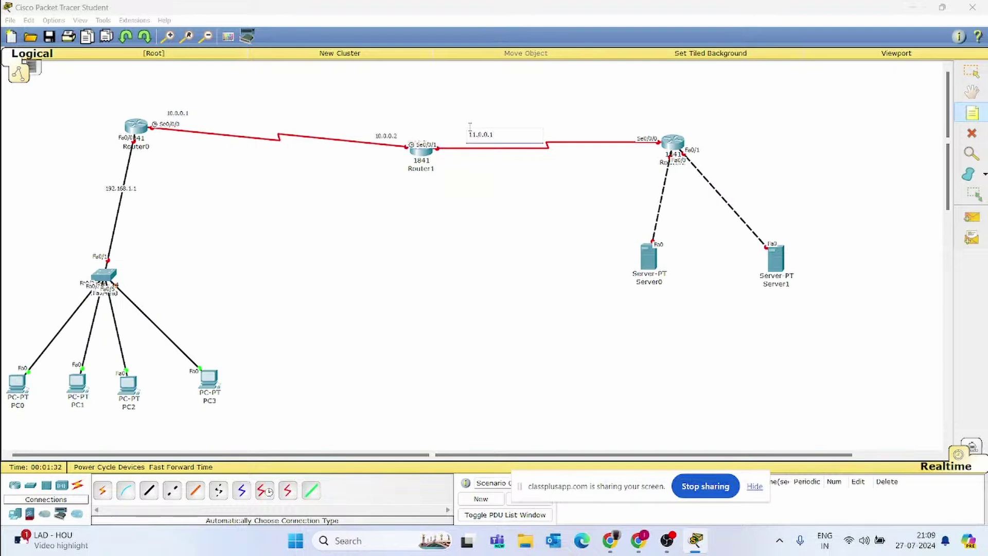
left_click(603, 122)
type("12.0.0")
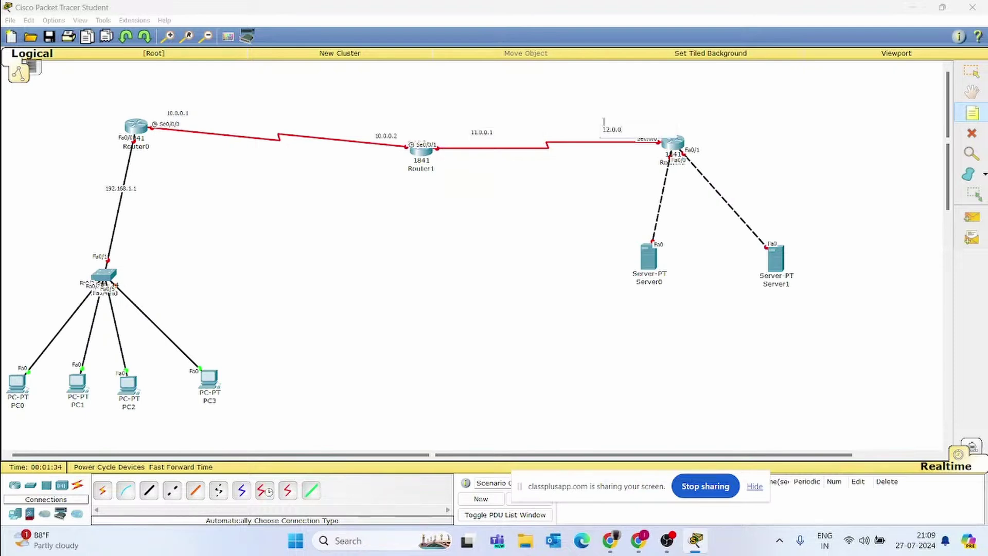
type(".1")
left_click(638, 202)
left_click(612, 129)
key("Escape")
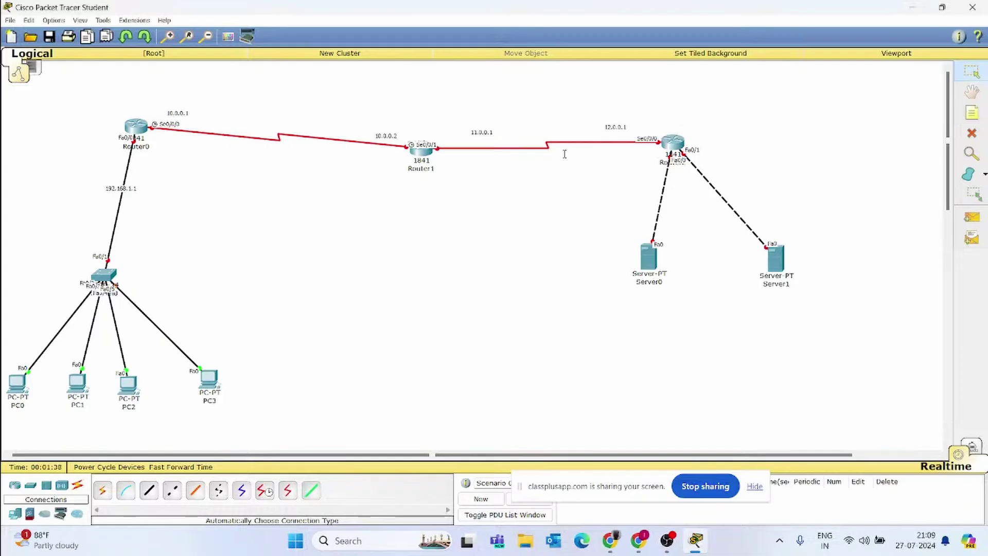
Change the address note near Router2 on the Router1–Router2 serial link to 11.0.0.2.
double_click(612, 127)
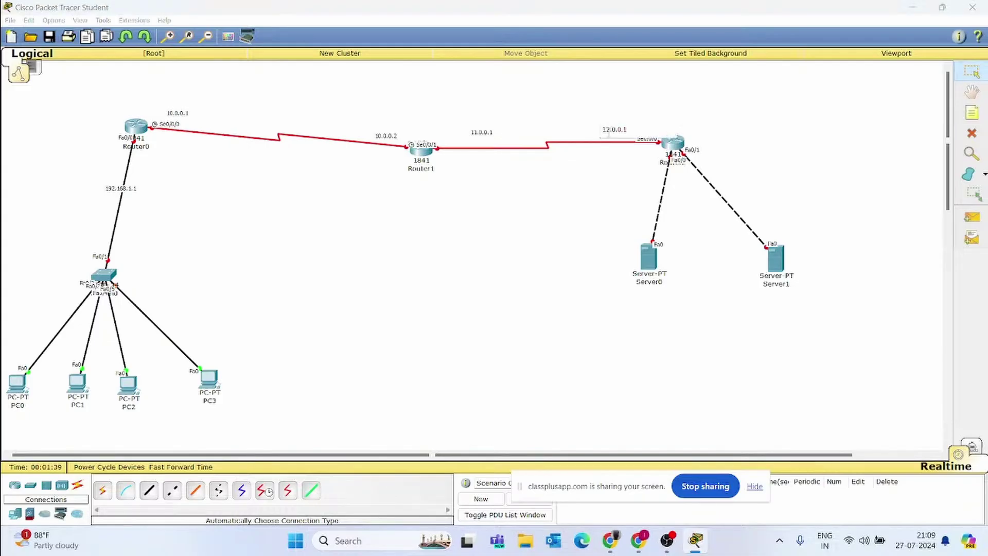
key("Delete")
type("1")
left_click(645, 191)
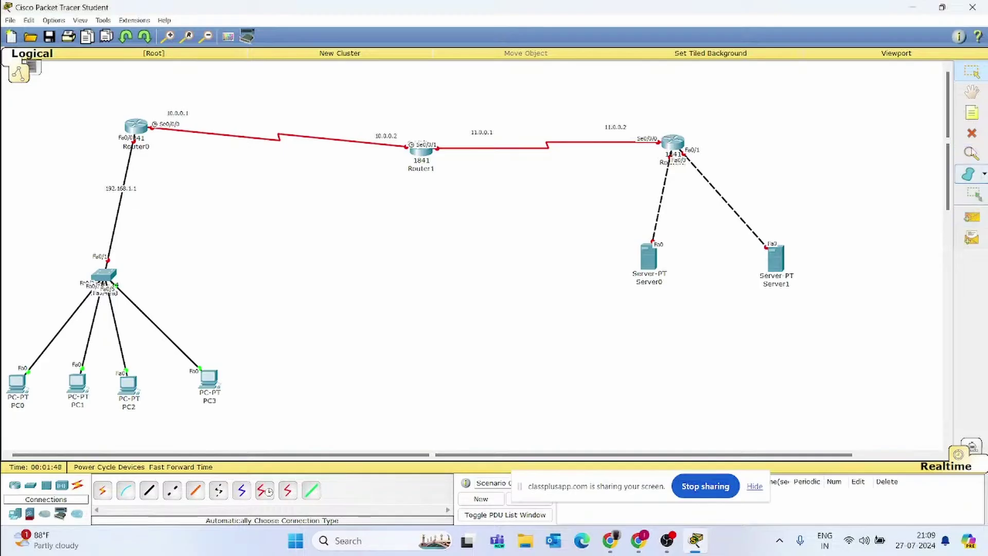
Label the Router2–Server0 link with a note reading 5.0.0.1 and the Router2–Server1 link with 2.0.0.1.
left_click(971, 113)
left_click(654, 184)
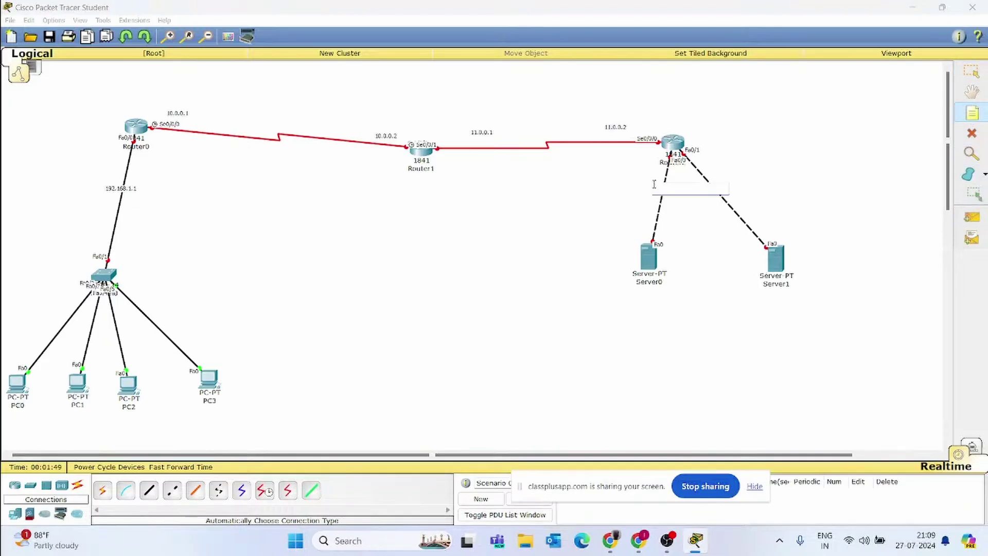
type("5.0.0.1")
left_click(719, 176)
type("2.")
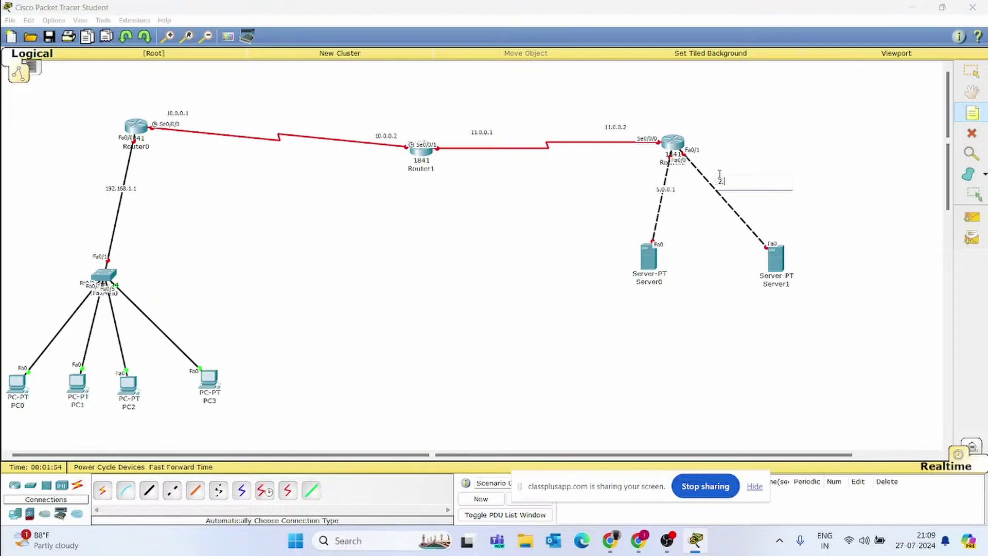
key("Escape")
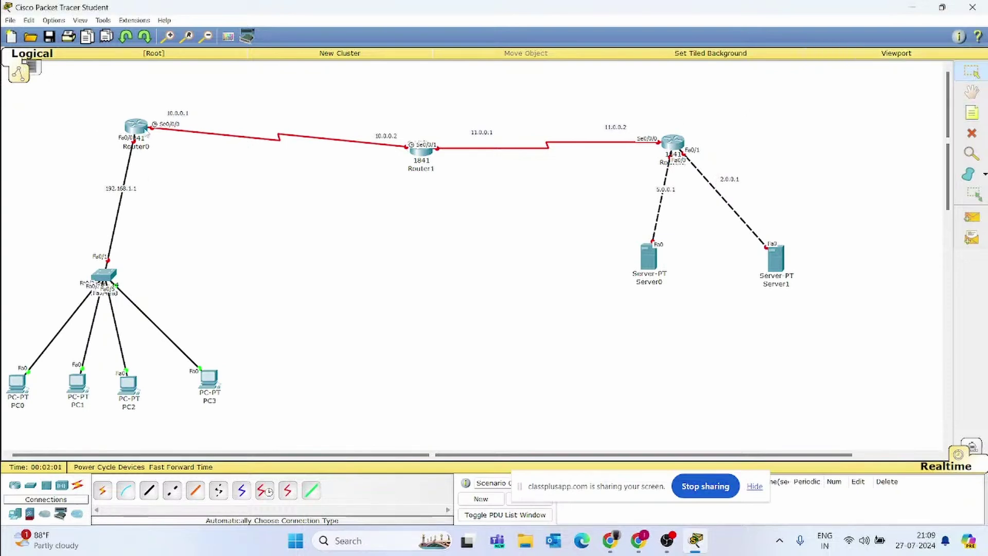
Open Router0's command line and answer no to the initial configuration dialog to reach the user prompt.
left_click(146, 131)
left_click(448, 167)
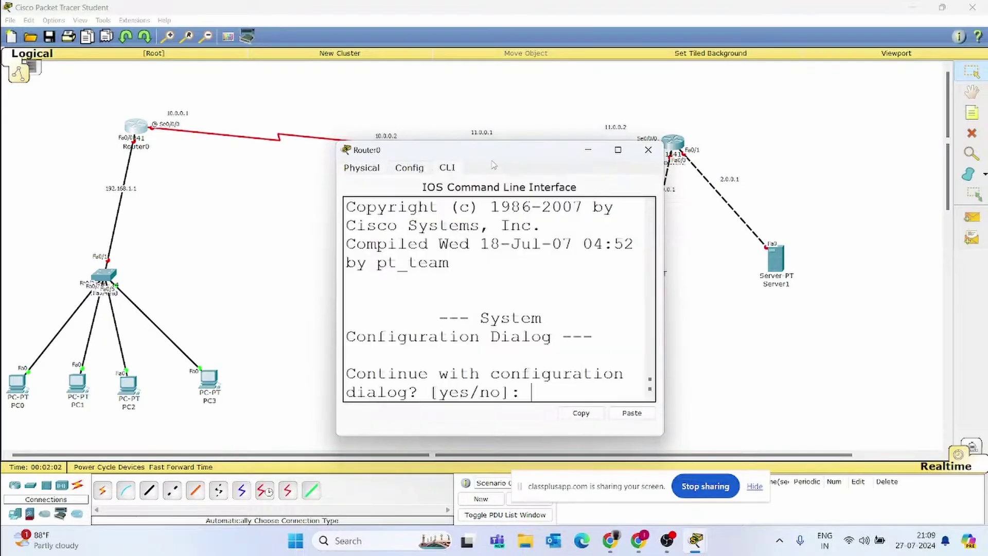
left_click_drag(493, 164, 526, 85)
type("n")
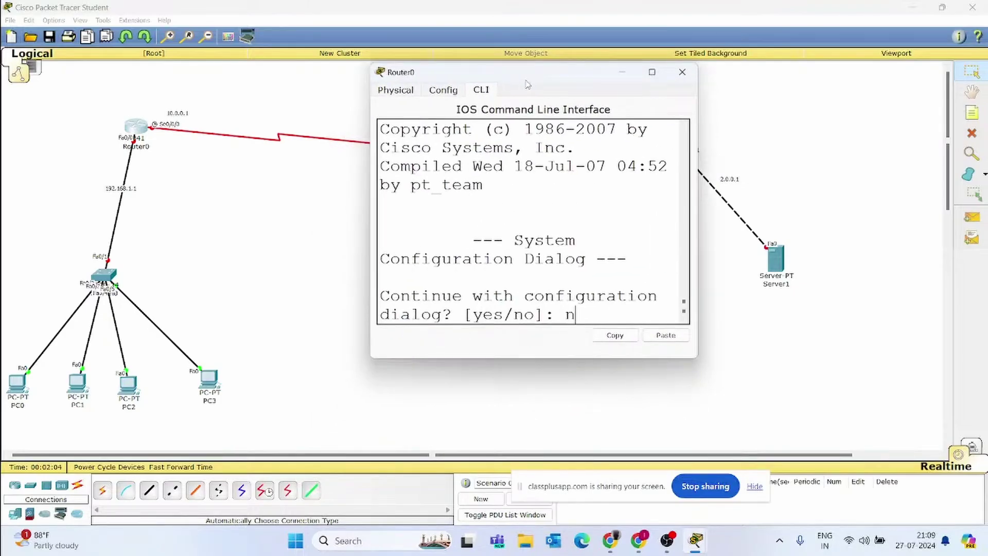
type("o")
key("Return")
key("Return")
key("Return")
key("Return")
key("Return")
Enter privileged mode with en and global configuration mode with conf t on Router0.
type("en")
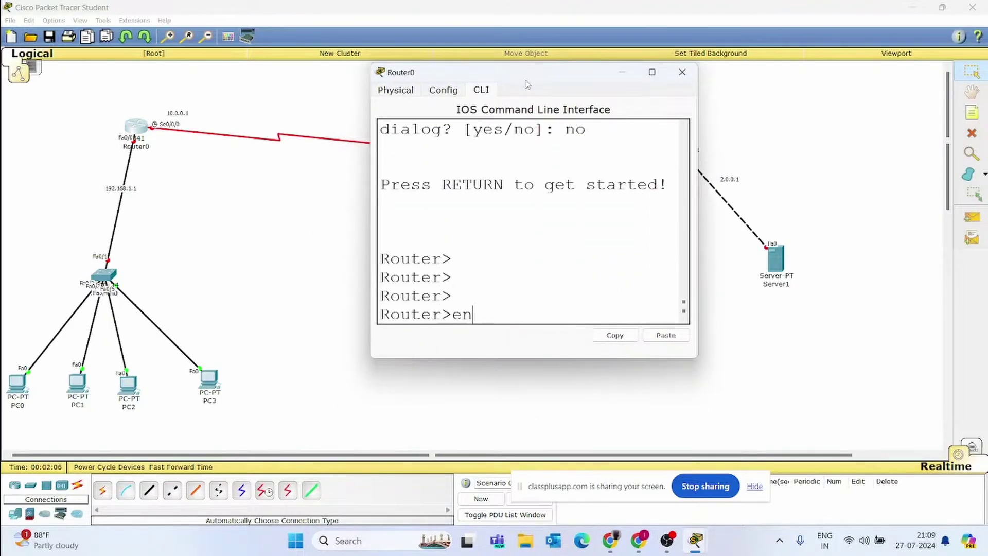
key("Return")
key("Return")
type("conf t")
key("Return")
key("Return")
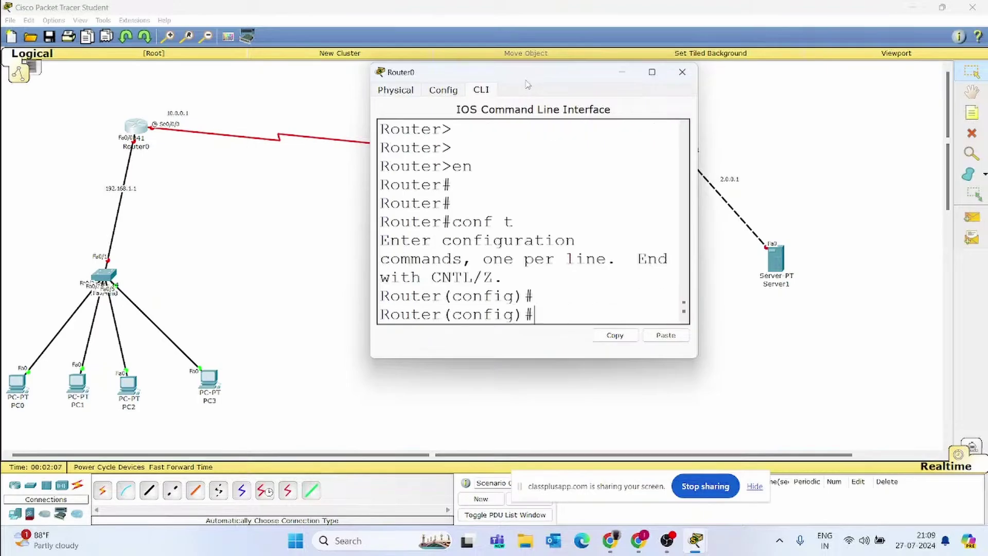
key("Return")
key("Return")
type("int fa")
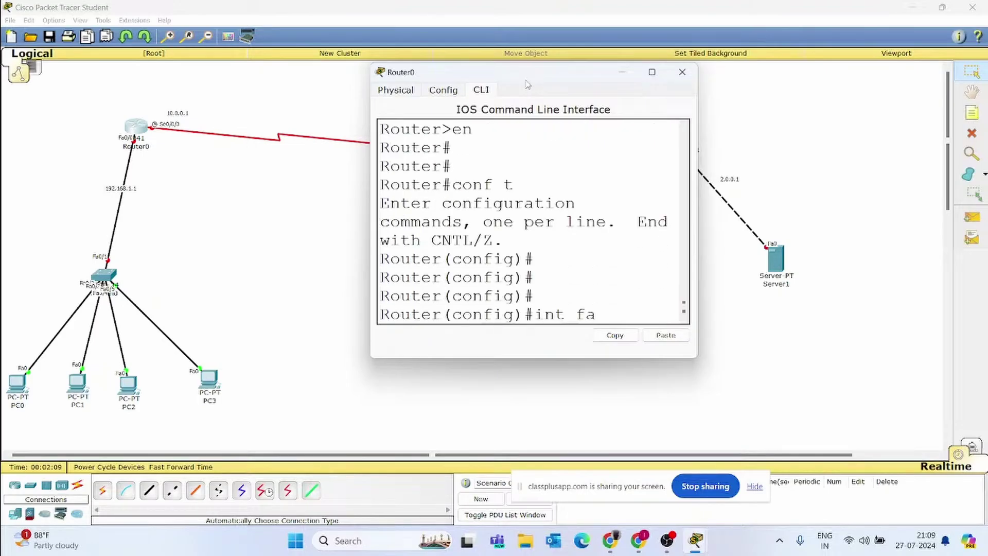
type("o/o")
key("Return")
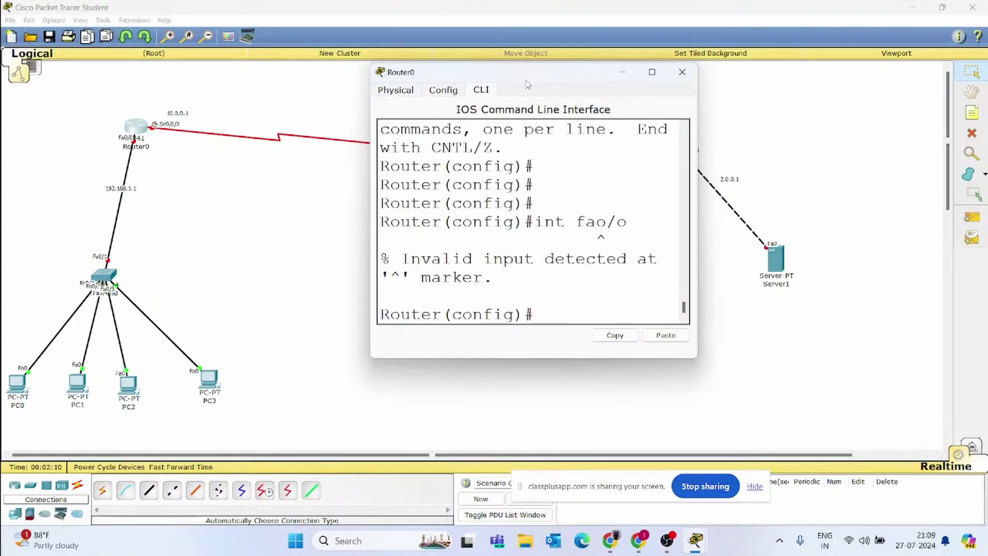
Assign IP address 192.168.1.1 with mask 255.255.255.0 to interface fa0/0 on Router0.
type("int fa0/0")
key("Return")
key("Return")
key("Return")
key("Return")
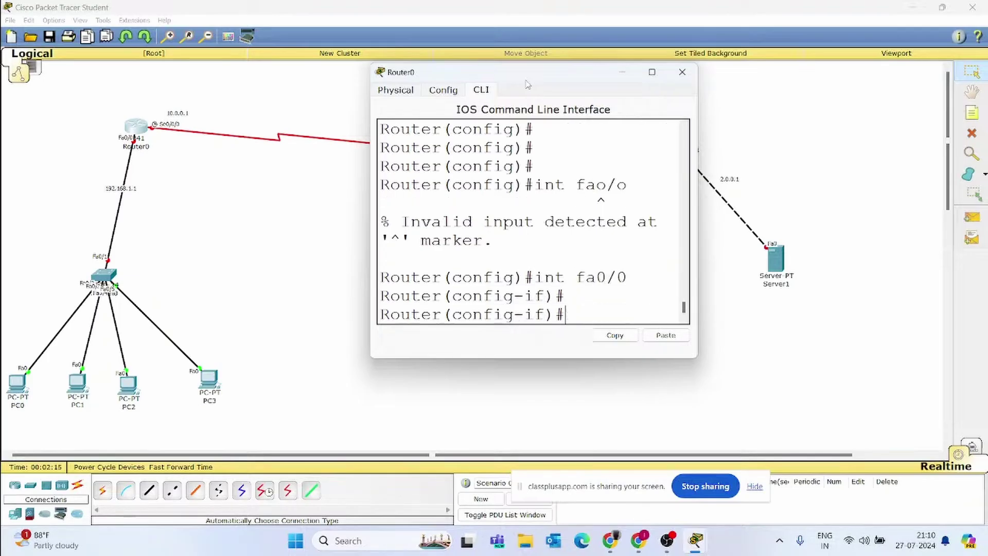
type("ip add")
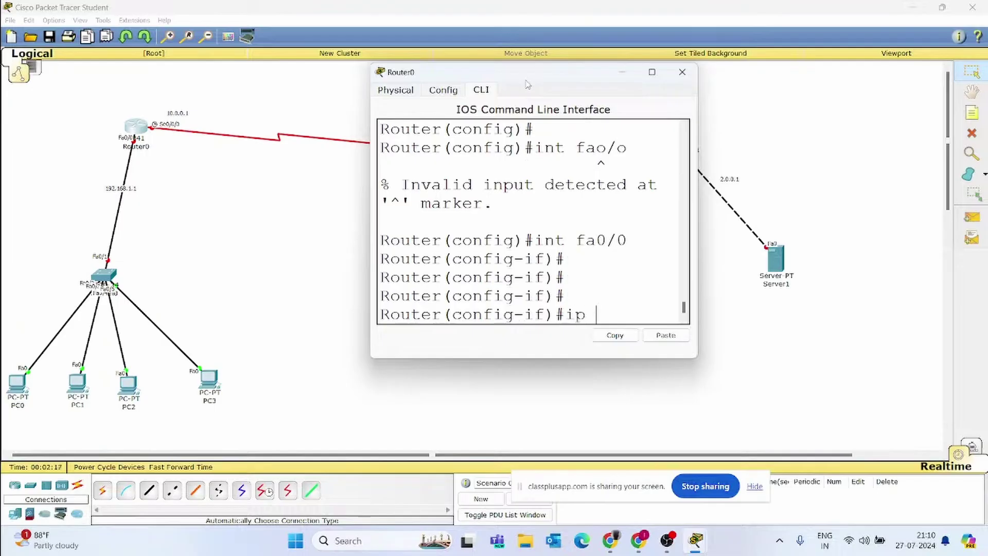
key("Tab")
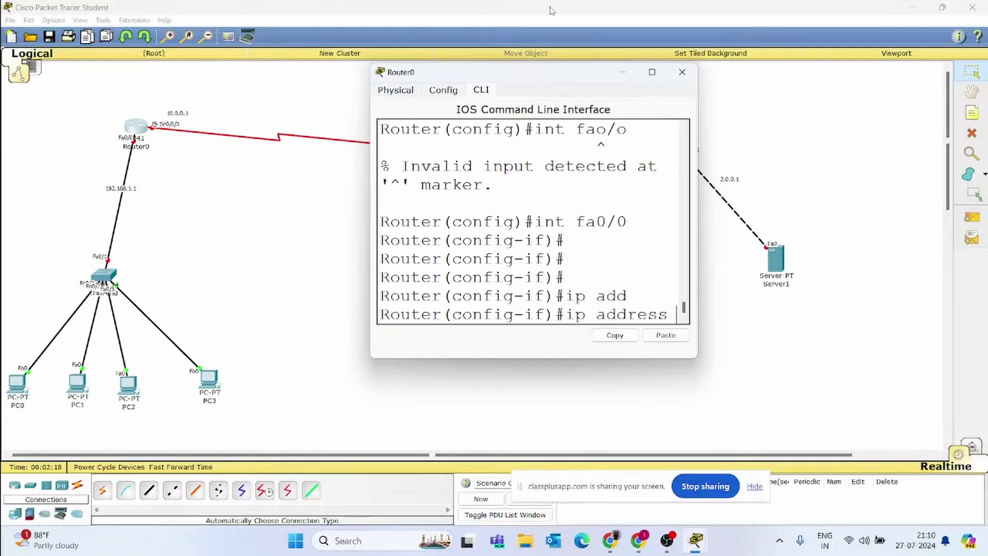
type("192.168")
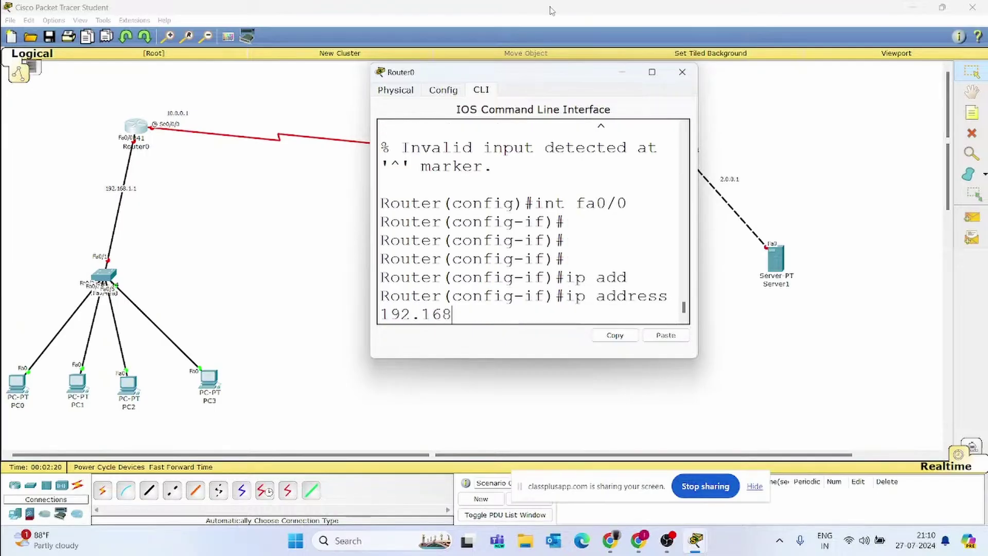
type(".1.1 255")
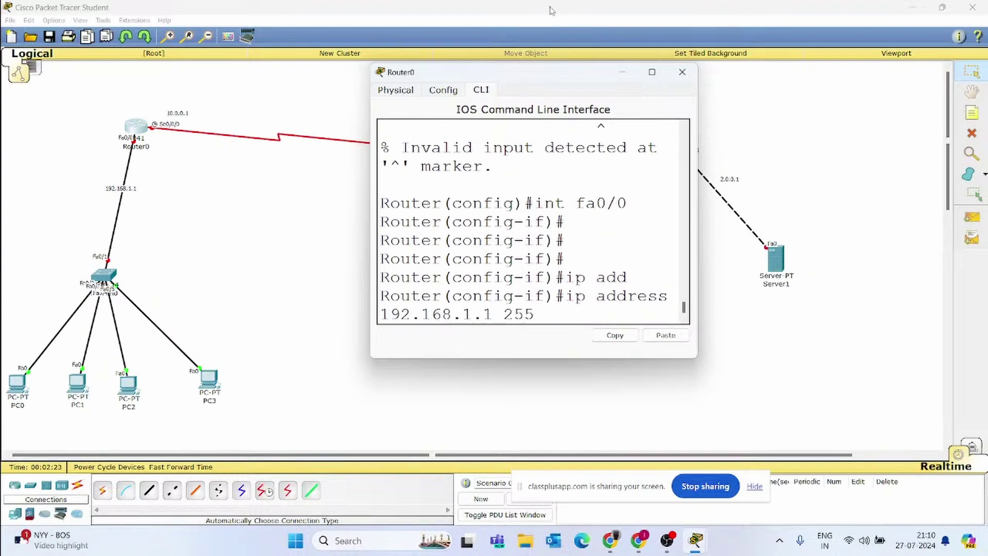
type(".255.255.0")
key("Return")
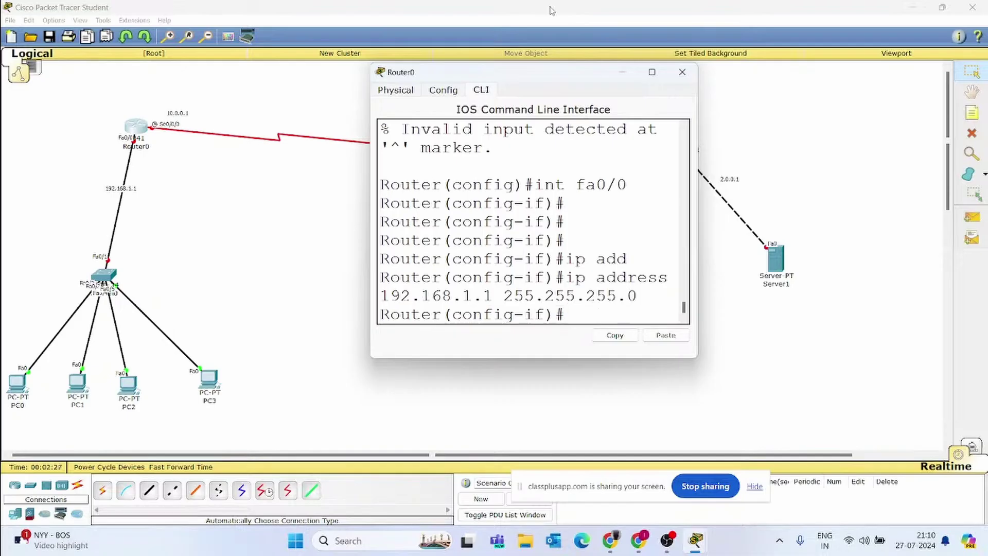
Enable Router0's fa0/0 interface with no sh.
type("no sh")
key("Return")
key("Return")
key("Return")
key("Return")
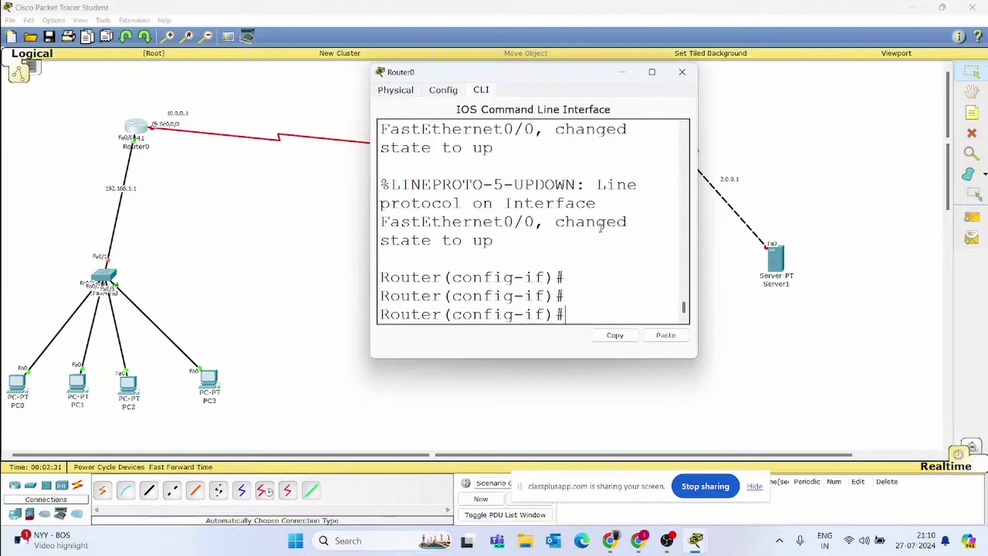
key("Return")
key("Return")
key("Return")
Assign IP address 10.0.0.1 with mask 255.0.0.0 to serial interface se0/0/0 on Router0.
type("in")
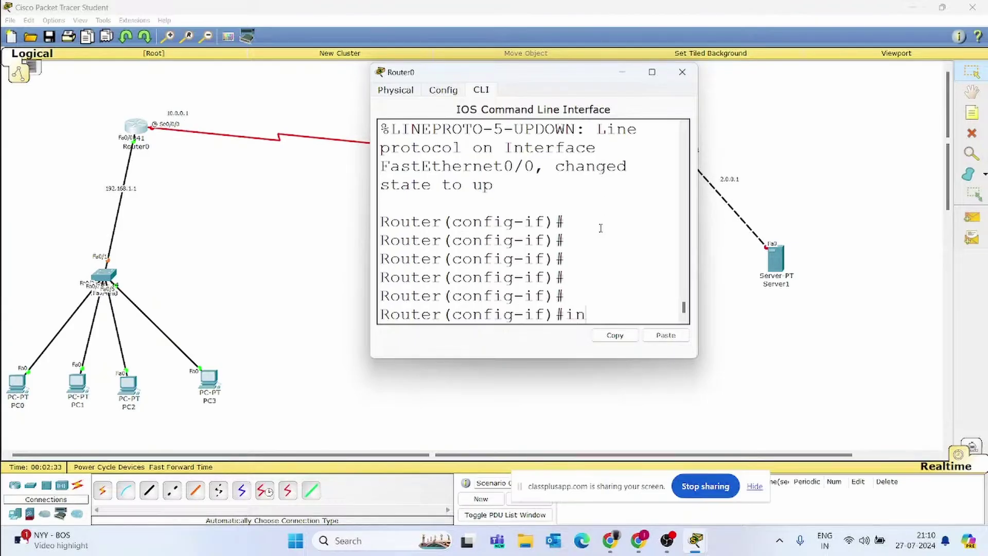
type("t se0/0/0")
key("Return")
key("Return")
key("Return")
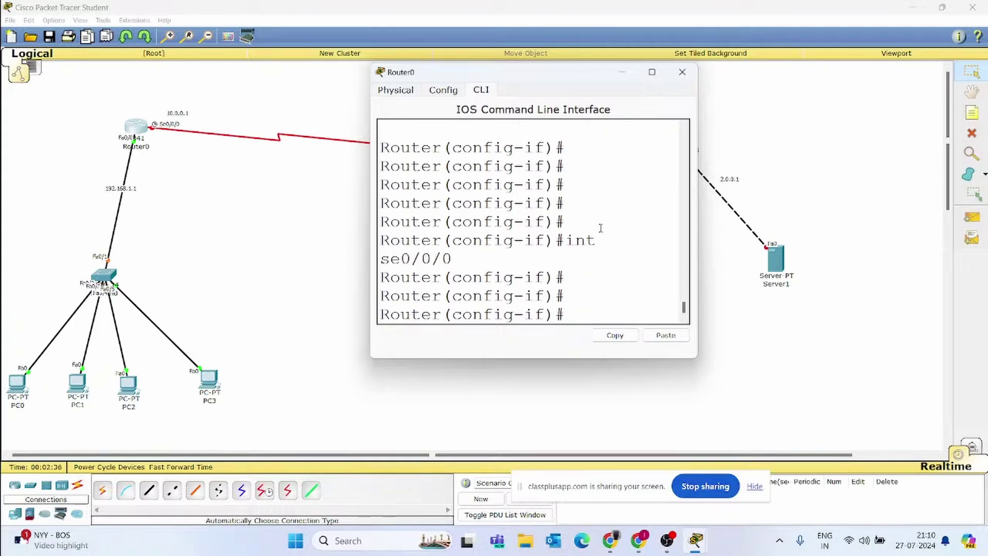
type("ip add")
key("Tab")
type("11")
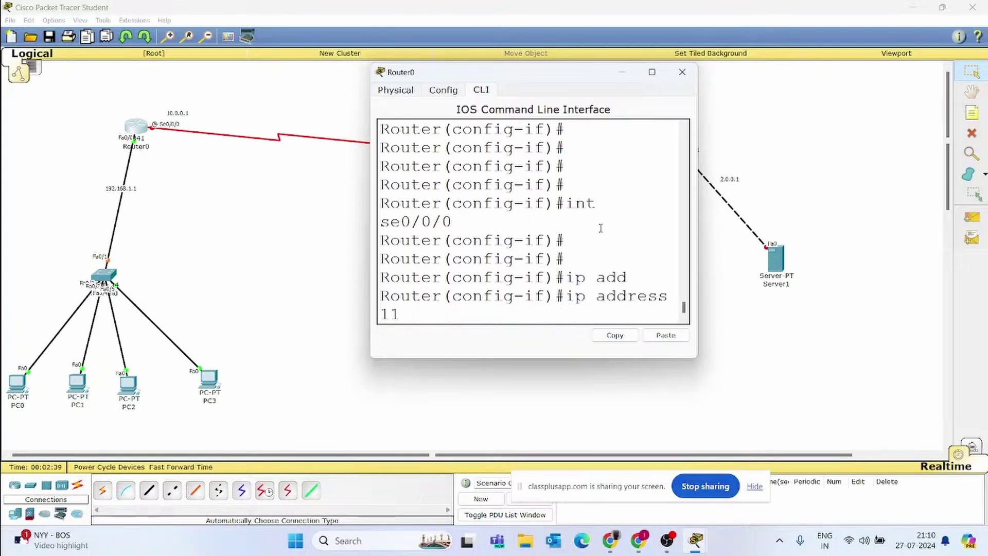
key("BackSpace")
type("0.0.01")
key("BackSpace")
type(".1 255.0.0.0")
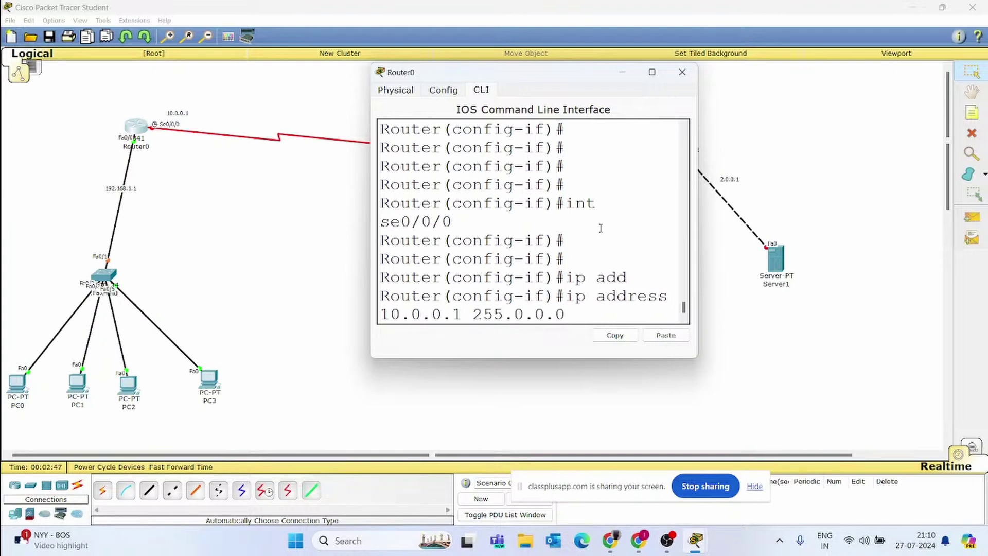
key("Return")
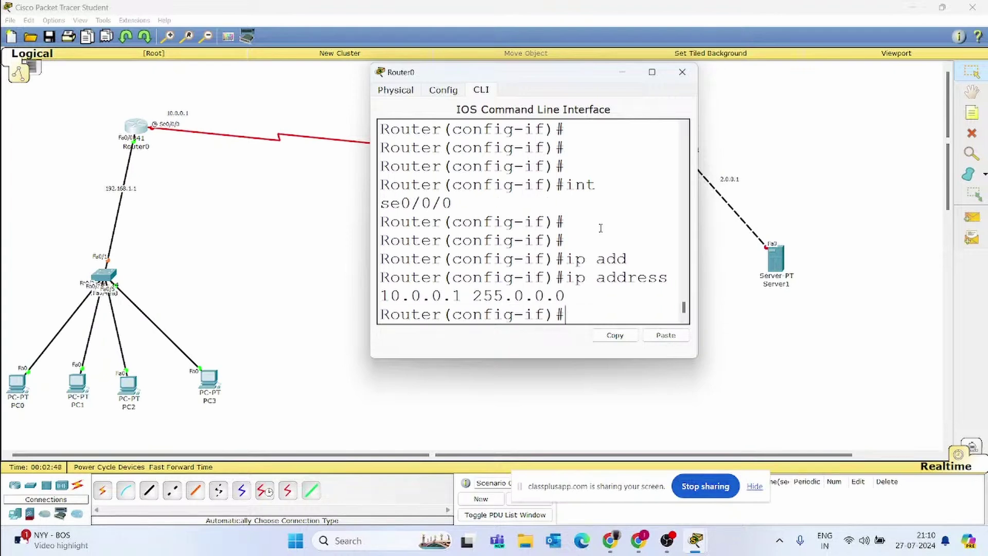
Enable Router0's se0/0/0 interface with no sh and close the router's window.
type("no sh")
key("Return")
key("Return")
key("Return")
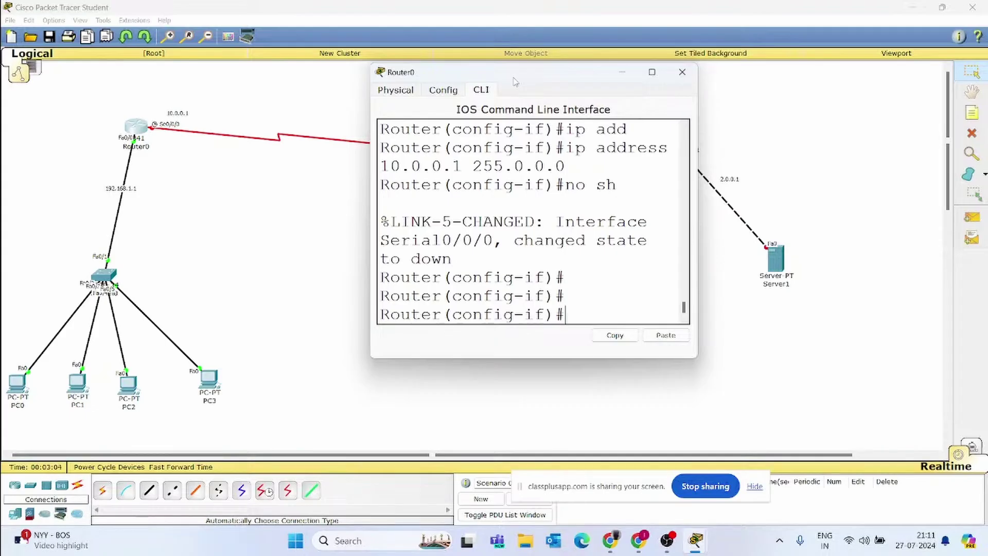
left_click(682, 72)
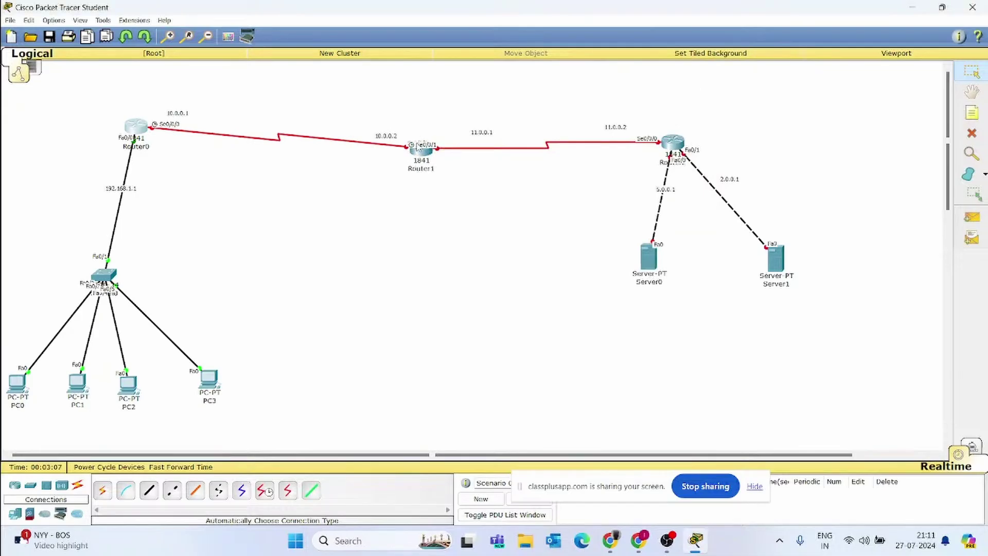
Open Router1's command line and answer no to the initial configuration dialog to reach the user prompt.
left_click(420, 146)
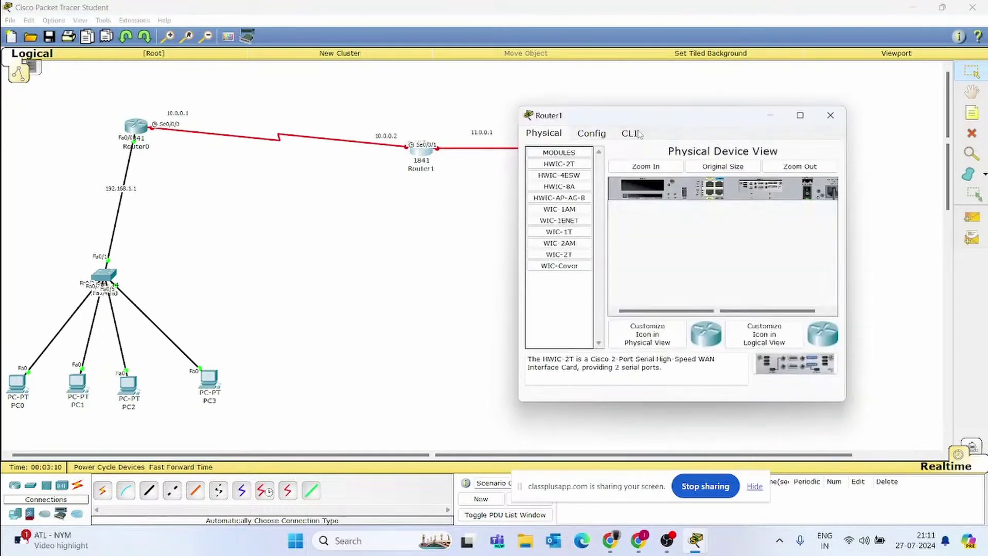
left_click(631, 135)
type("n")
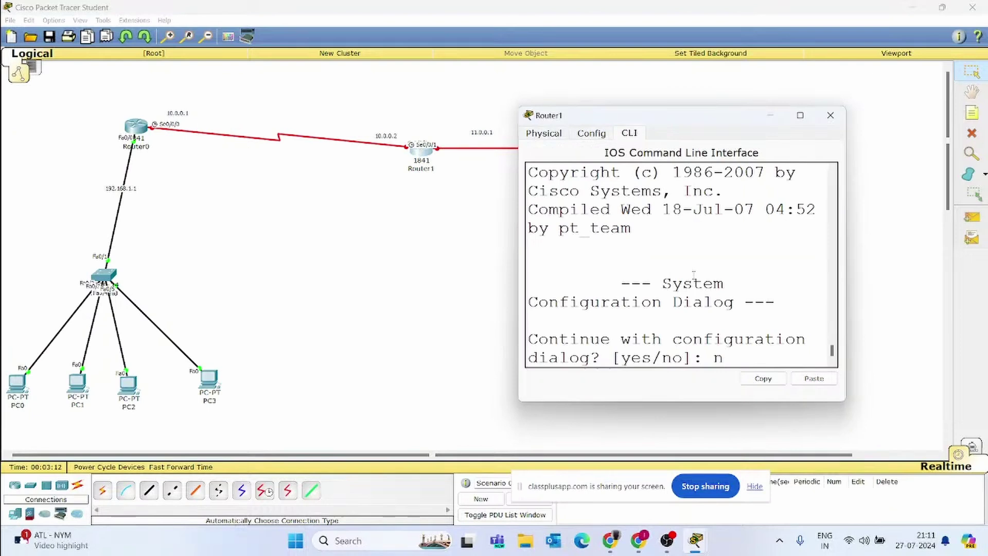
type("oo")
key("Return")
key("Return")
key("Return")
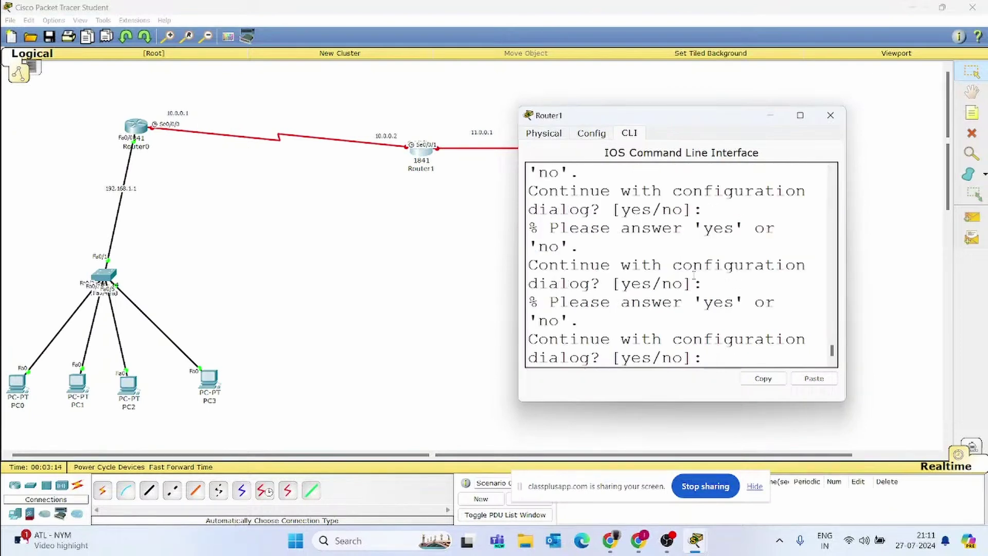
type("no")
key("Return")
key("Return")
key("Return")
key("Return")
key("Return")
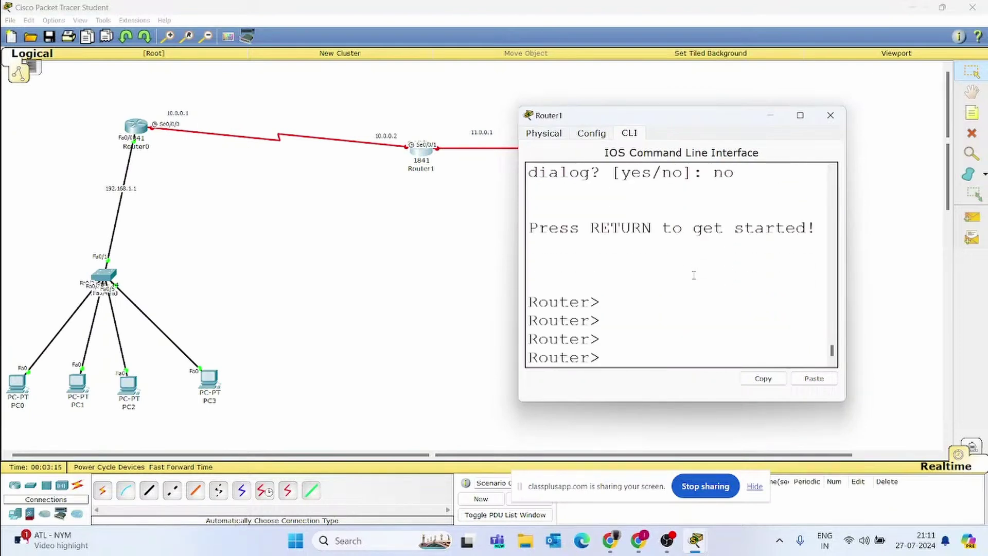
Enter privileged mode with en and global configuration mode with conf t on Router1.
type("en")
key("Return")
key("Return")
key("Return")
type("conf ")
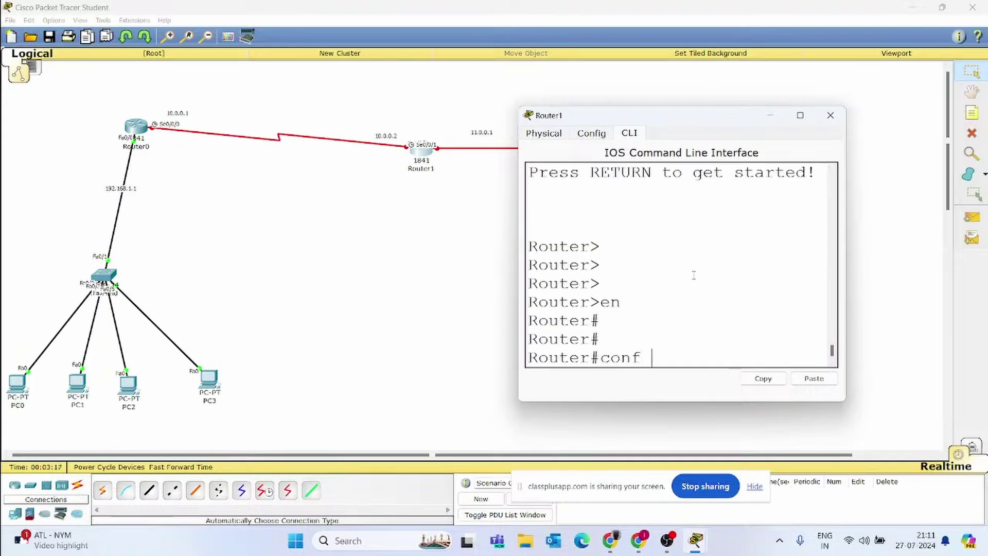
type("t")
key("Return")
key("Return")
key("Return")
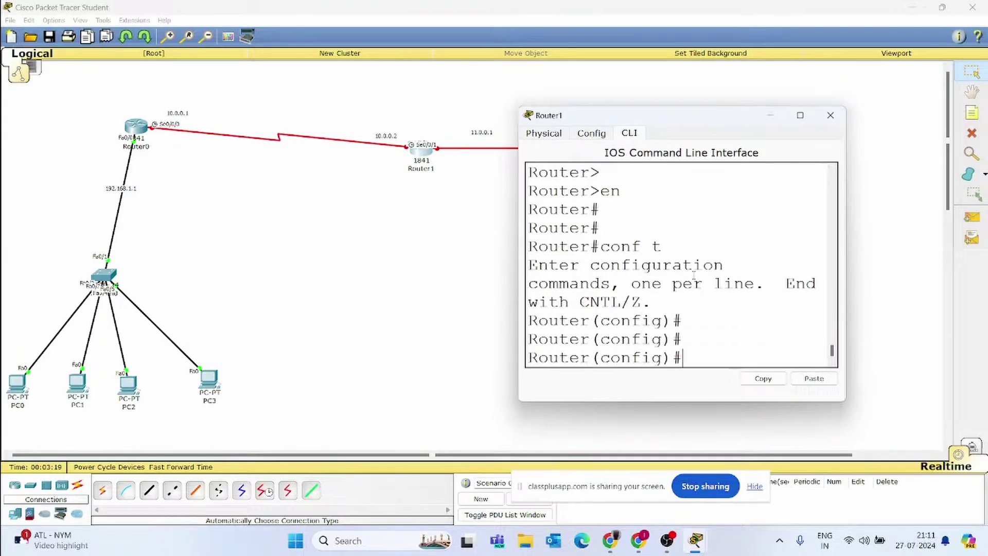
Assign IP address 10.0.0.2 with mask 255.0.0.0 to serial interface se0/0/0 on Router1.
type("int se0/0/0")
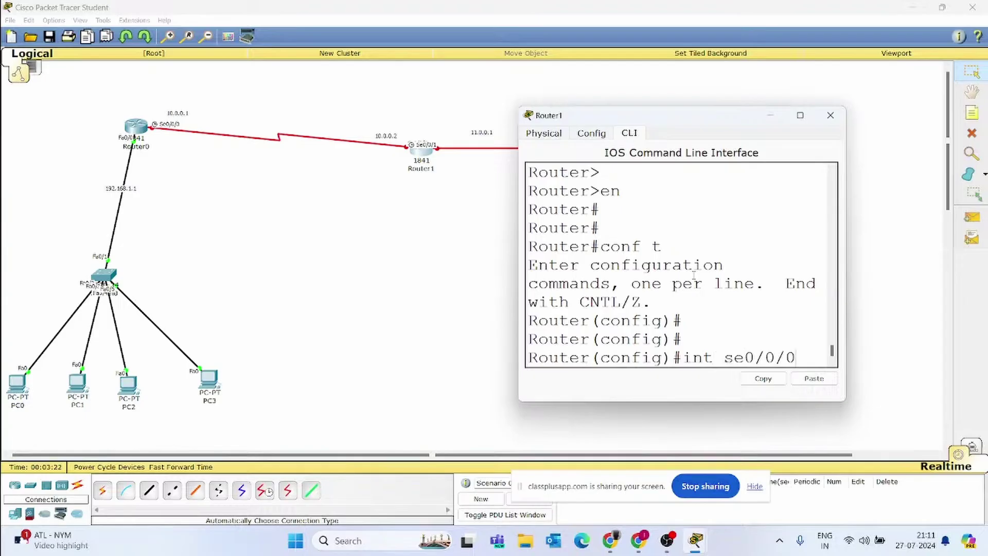
key("Return")
key("Return")
key("Return")
key("Return")
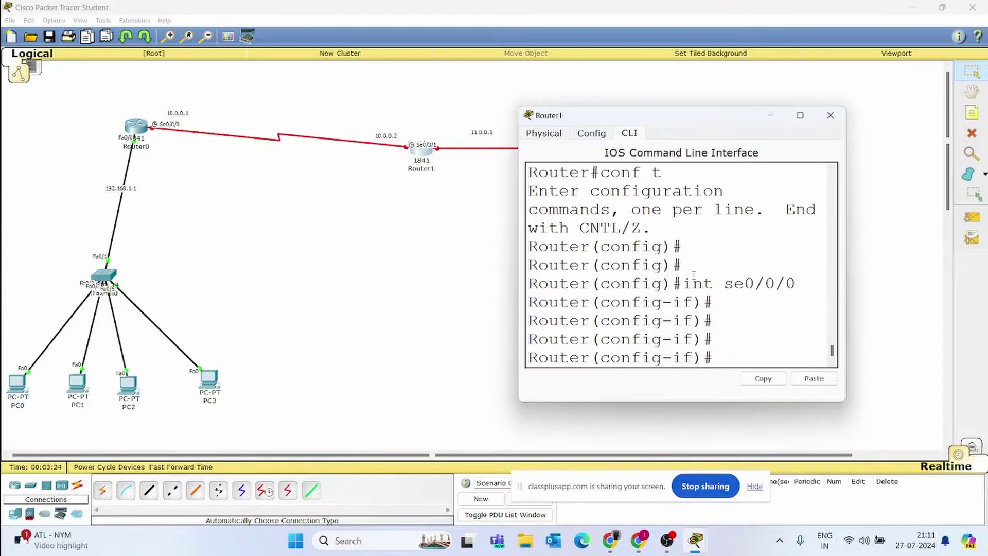
type("ip add")
key("Tab")
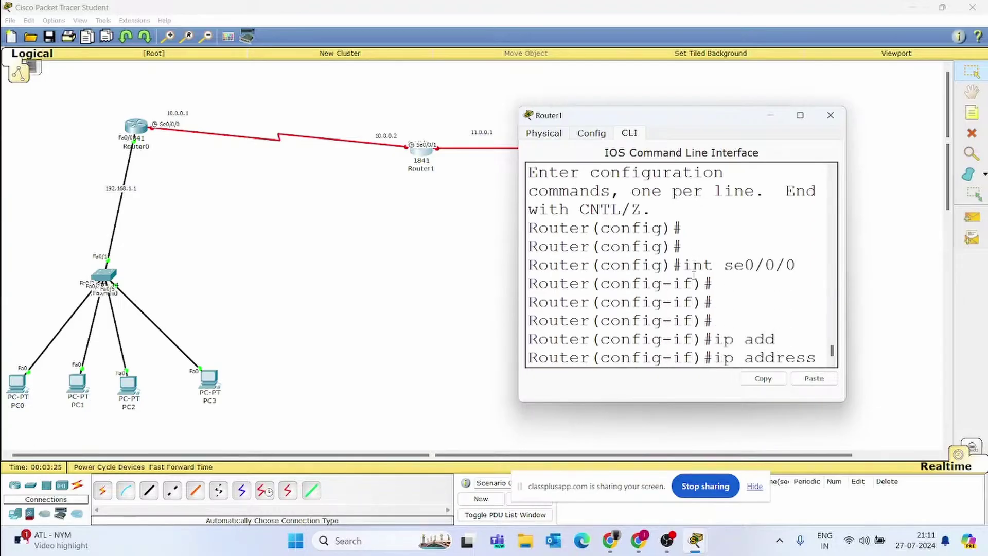
type("10.0.0")
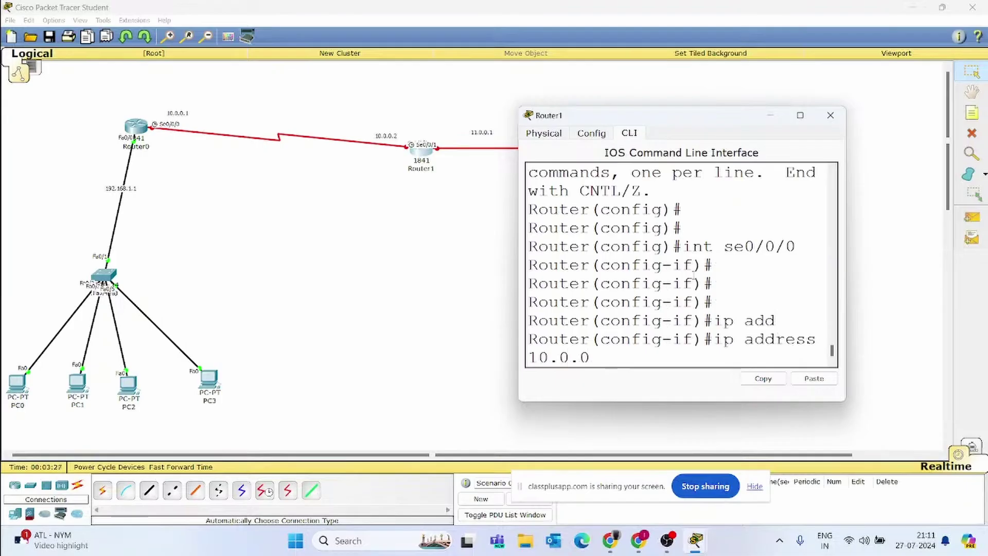
type(".2 255.0.0.0")
key("Return")
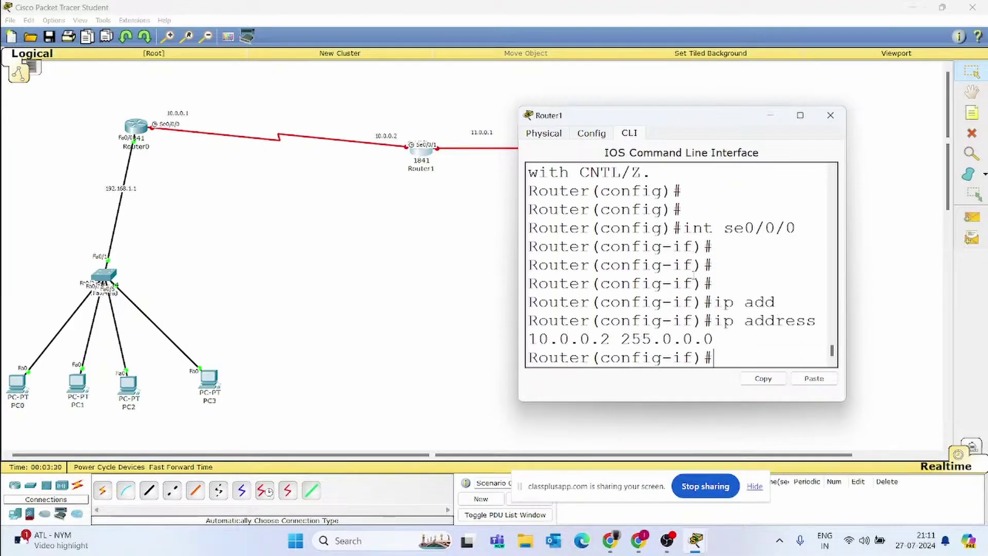
Enable Router1's se0/0/0 interface with no sh.
type("no sh")
key("Return")
key("Return")
key("Return")
key("Return")
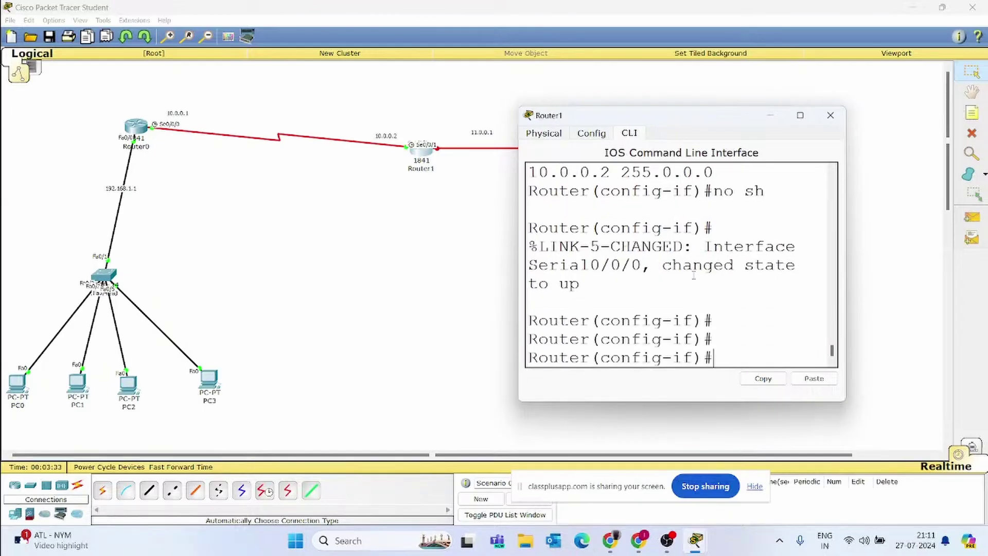
Enter interface configuration mode for serial interface se0/0/1 on Router1 with int se0/0/1.
type("int se0/01")
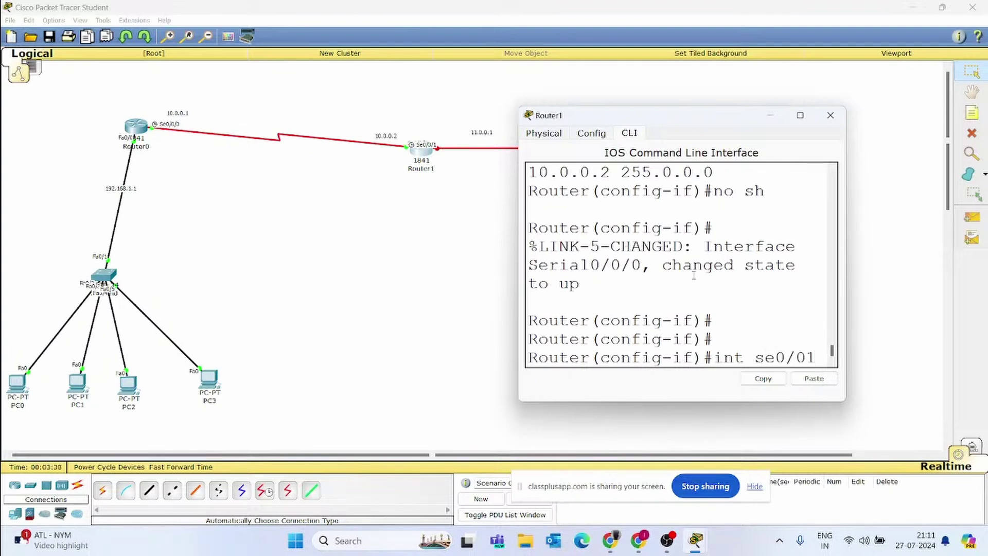
type("/1")
key("Return")
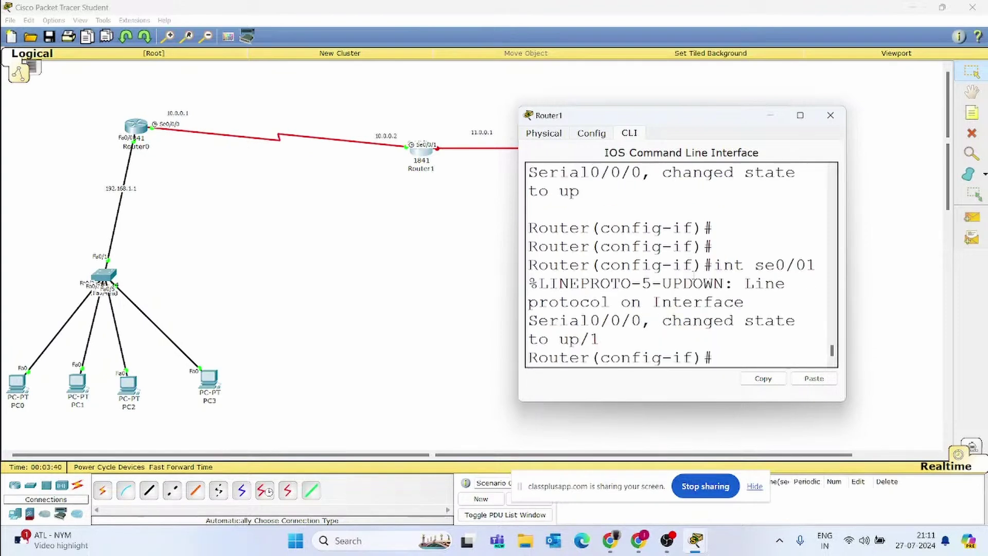
key("Return")
key("Return")
type("int se0/0/1")
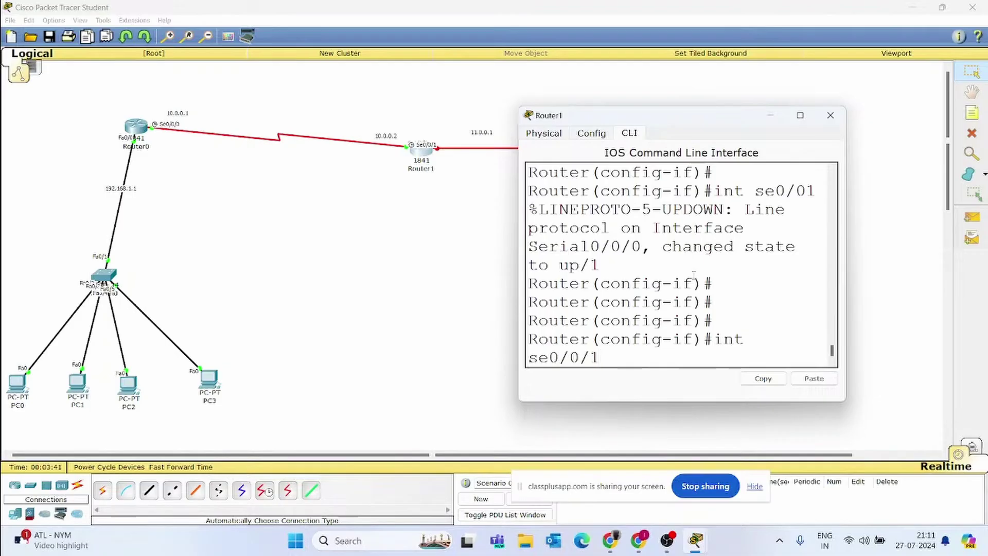
key("Return")
key("Return")
key("Return")
key("Return")
key("Return")
Assign IP address 11.0.0.1 with mask 255.0.0.0 to Router1's se0/0/1 interface.
type("ip")
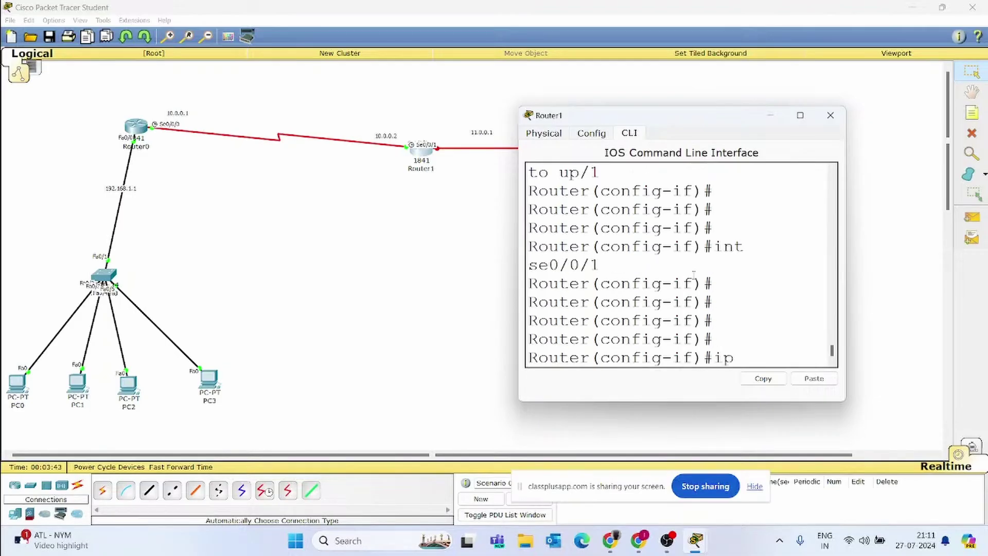
type(" add")
key("Tab")
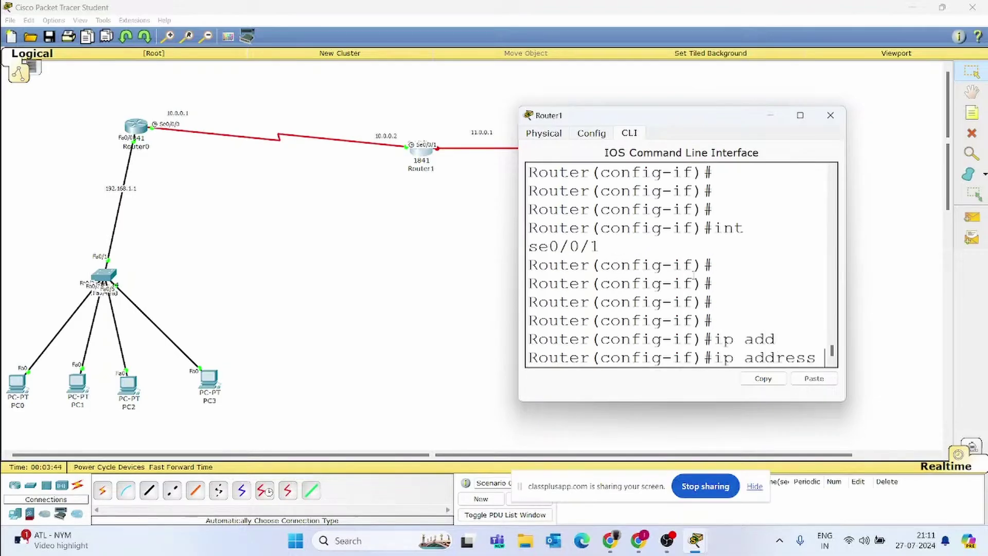
type("11.0.0.1 ")
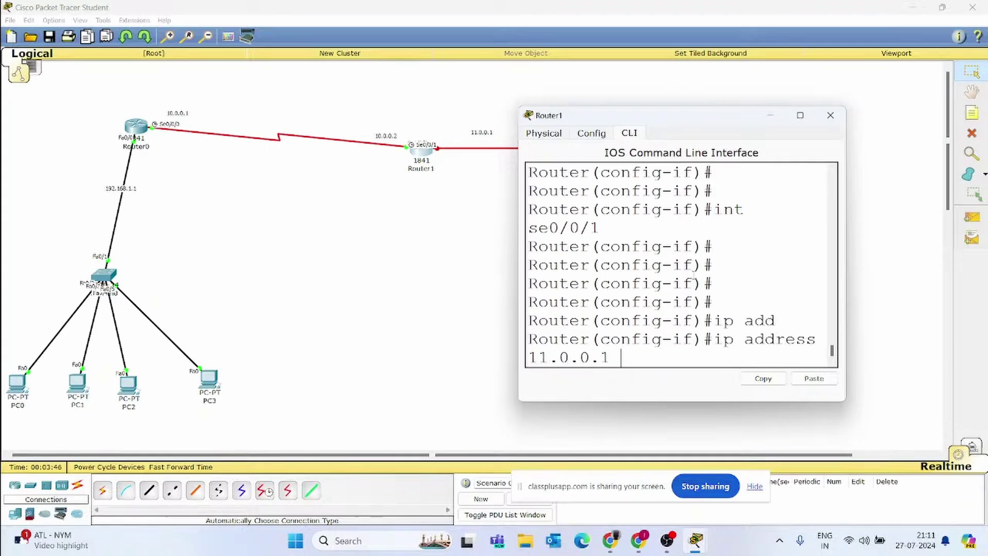
type("255.0.0.0")
key("Return")
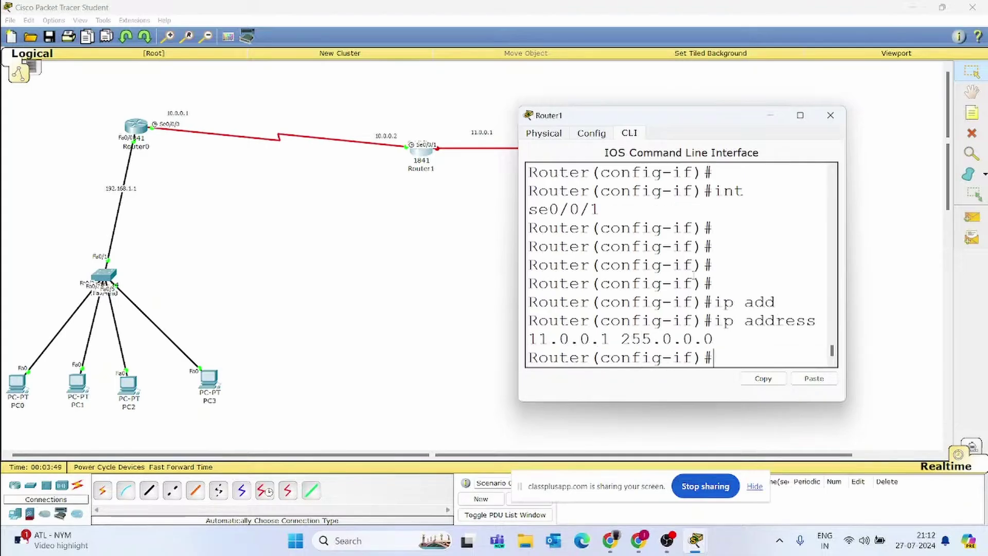
Enable Router1's se0/0/1 interface with no sh and close the router's window.
type("no sh")
key("Return")
key("Return")
key("Return")
key("Return")
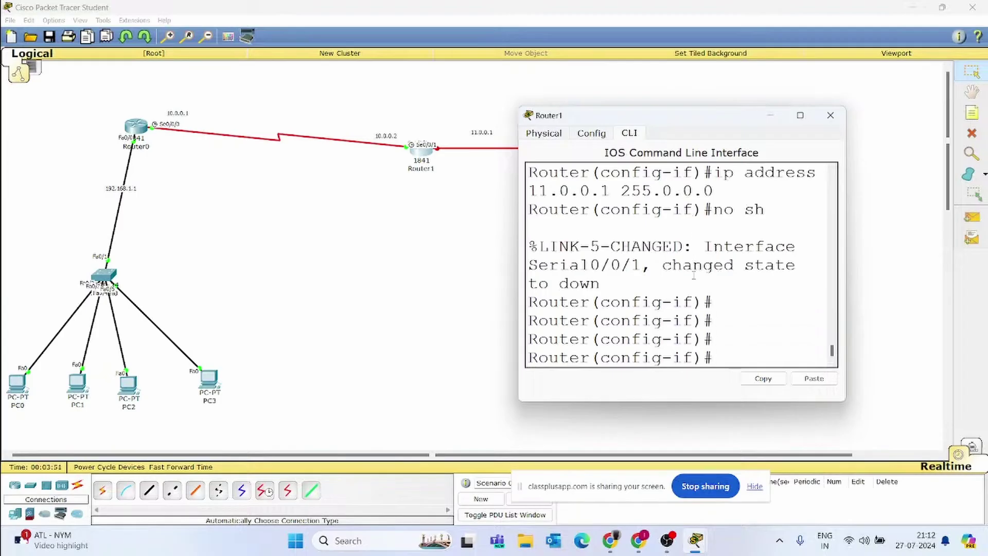
left_click(831, 116)
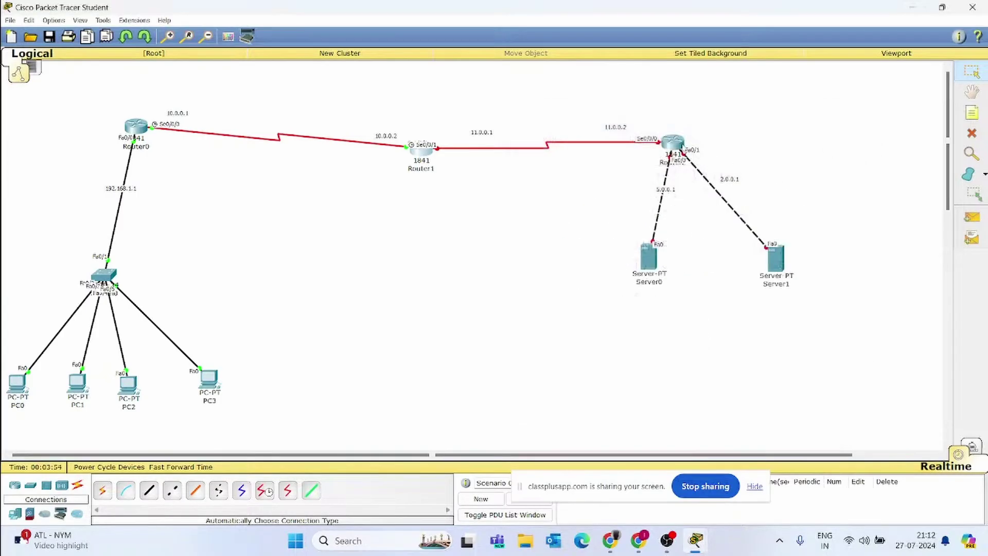
Open Router2's command line and try to enter privileged mode, closing the router's window again.
left_click(672, 142)
left_click_drag(537, 148, 265, 119)
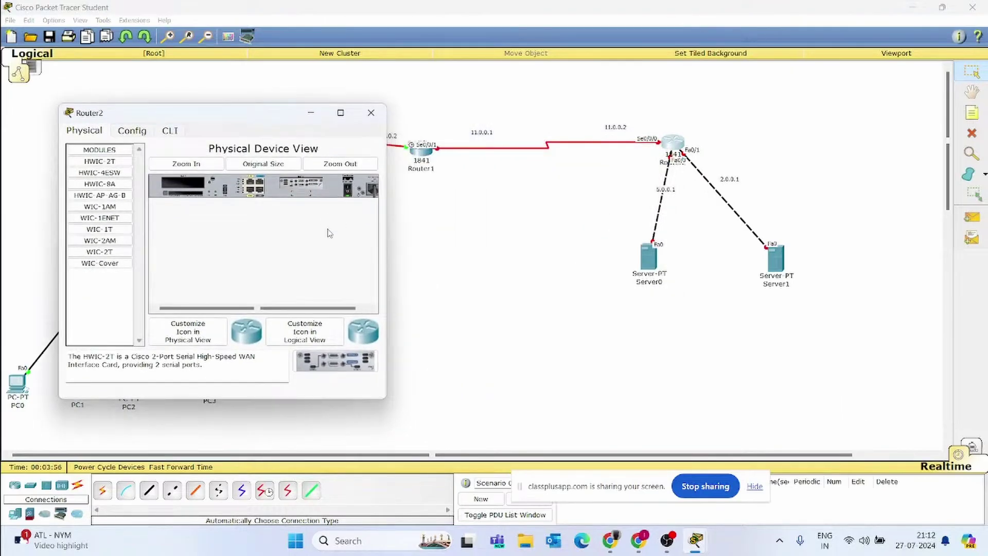
left_click(154, 136)
left_click(170, 132)
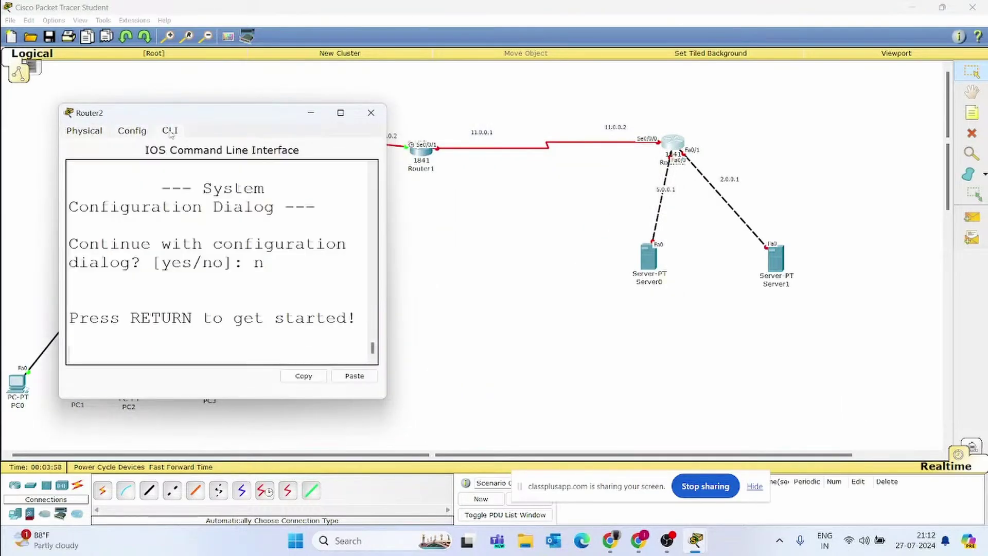
key("Return")
key("Return")
key("Return")
key("Return")
key("Return")
type("enn")
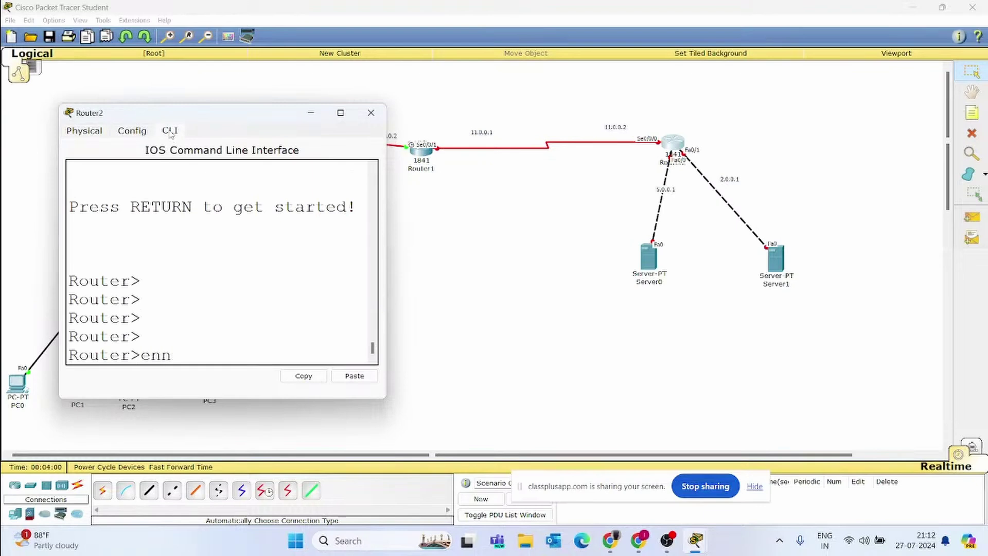
key("Return")
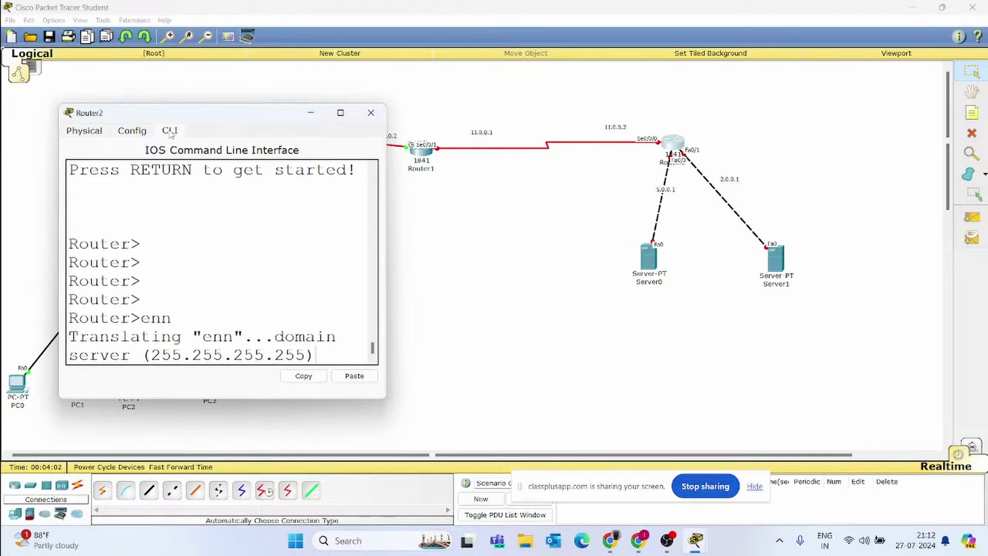
left_click(370, 112)
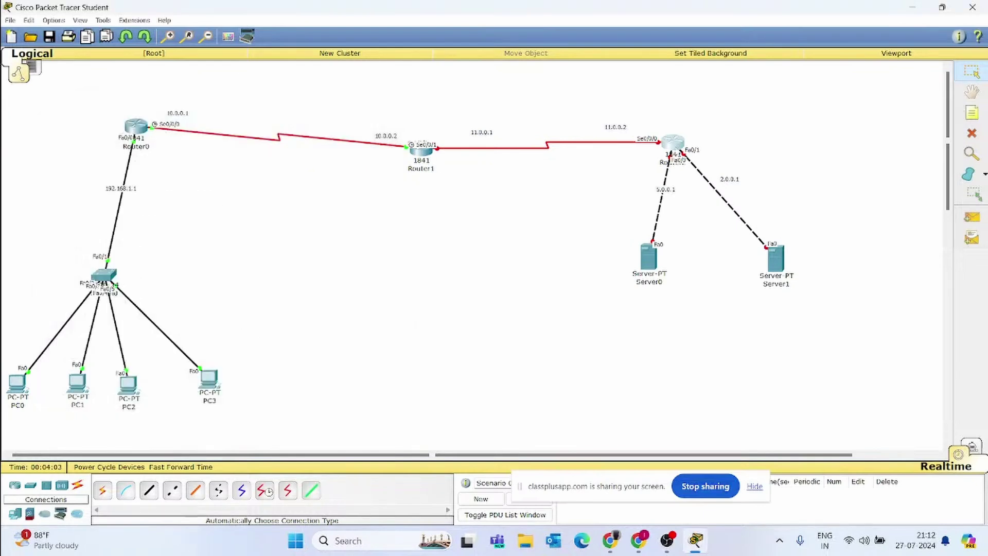
Reopen Router2, restart it from its physical device view and return to its command line.
left_click(677, 145)
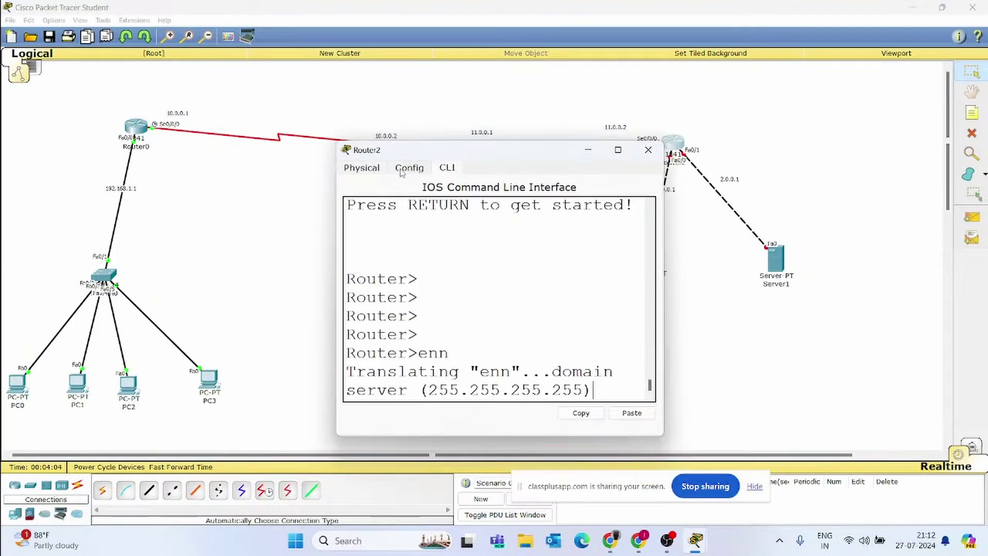
left_click(401, 169)
left_click(362, 169)
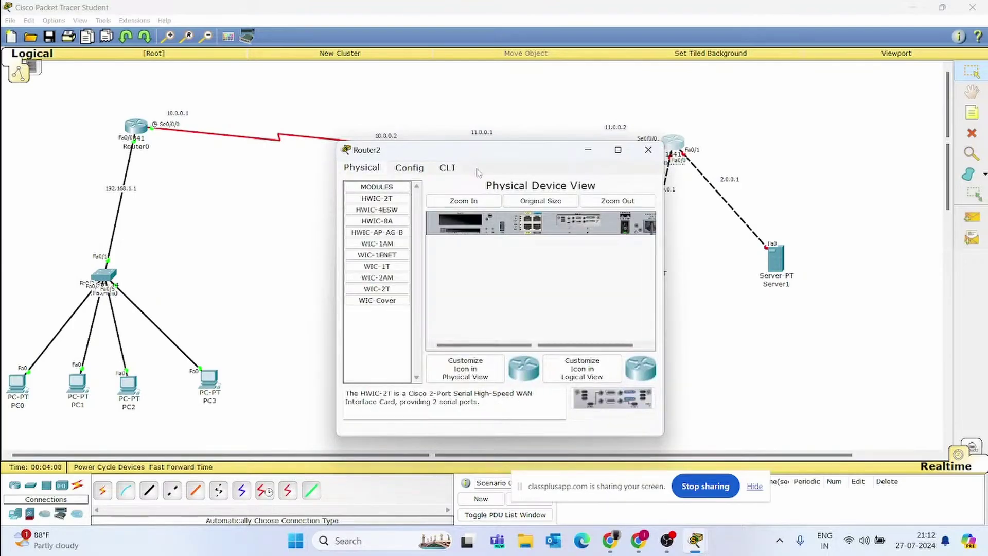
left_click(458, 168)
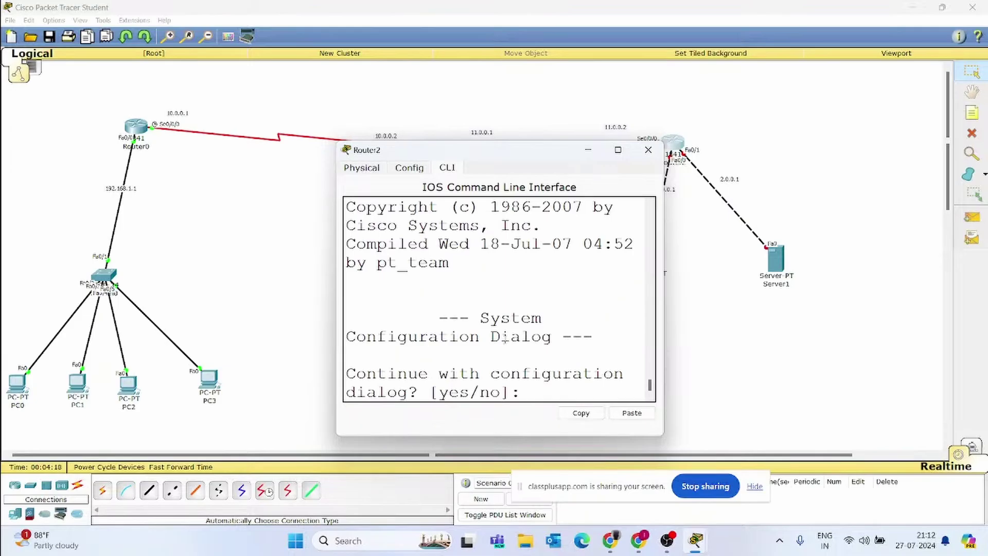
Answer no to Router2's initial configuration dialog and go to the user prompt.
type("o")
key("Return")
key("Return")
key("Return")
key("Return")
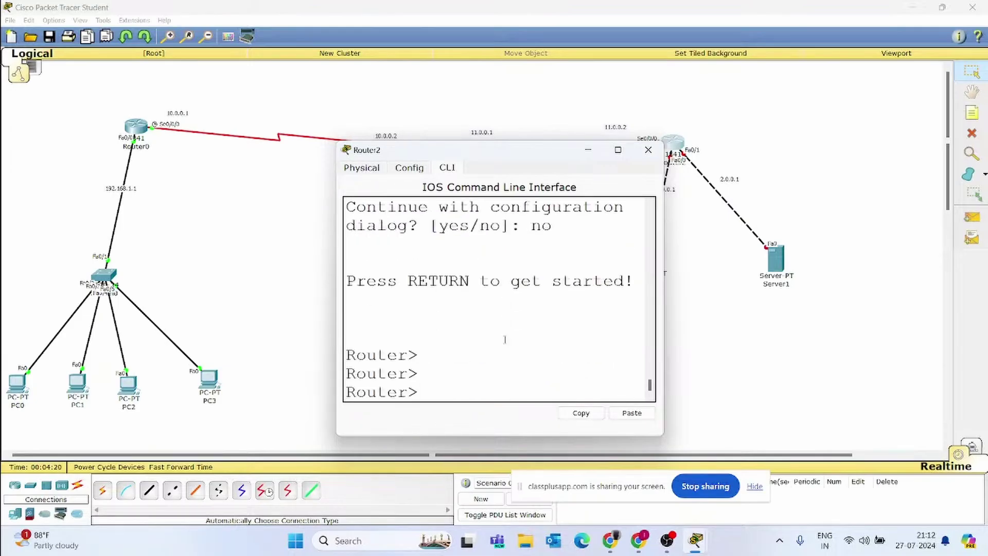
Enter privileged mode with en and global configuration mode with conf t on Router2.
type("en")
key("Return")
key("Return")
key("Return")
type("c")
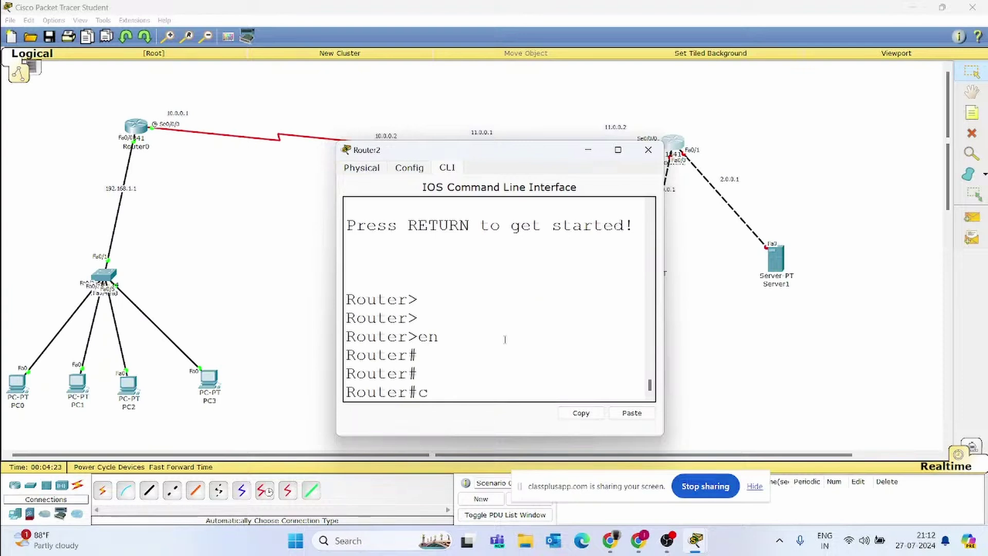
type("onf t")
key("Return")
key("Return")
key("Return")
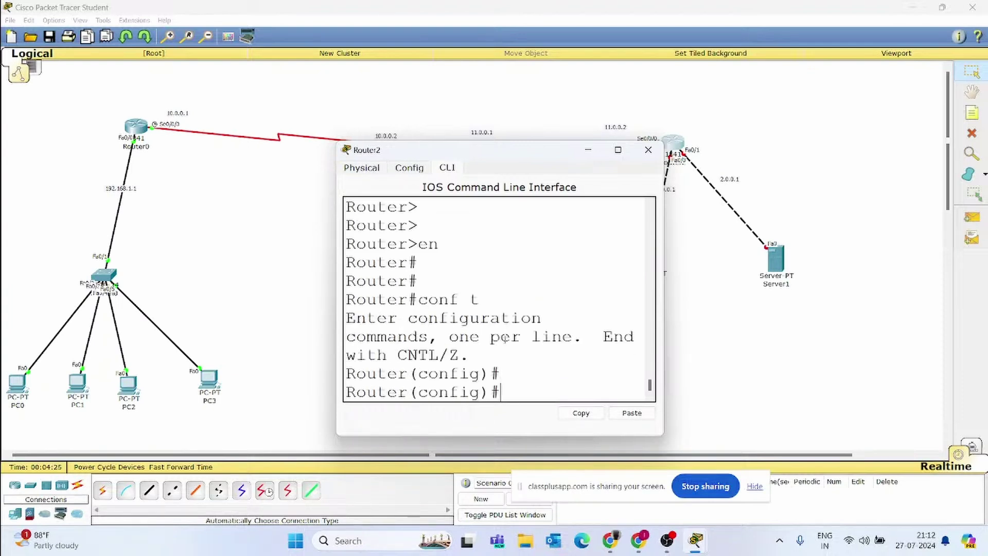
Try to enter interface configuration mode for se0/0/0 on Router2.
type("int")
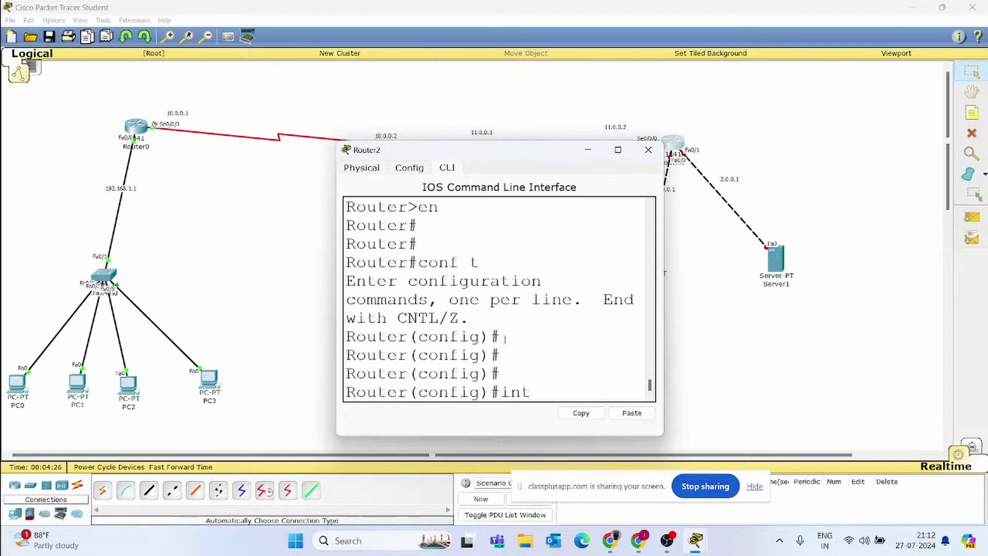
type("se0/0/0")
key("Return")
key("Return")
key("Return")
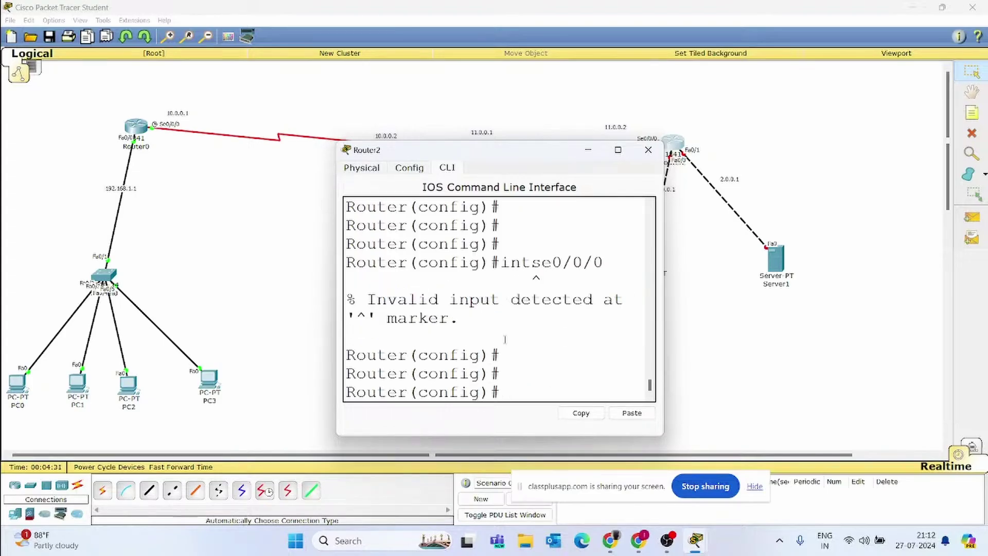
Select serial interface se0/0/0 on Router2 and assign it IP address 11.0.0.2 with mask 255.0.0.0.
type("int se0/0/0")
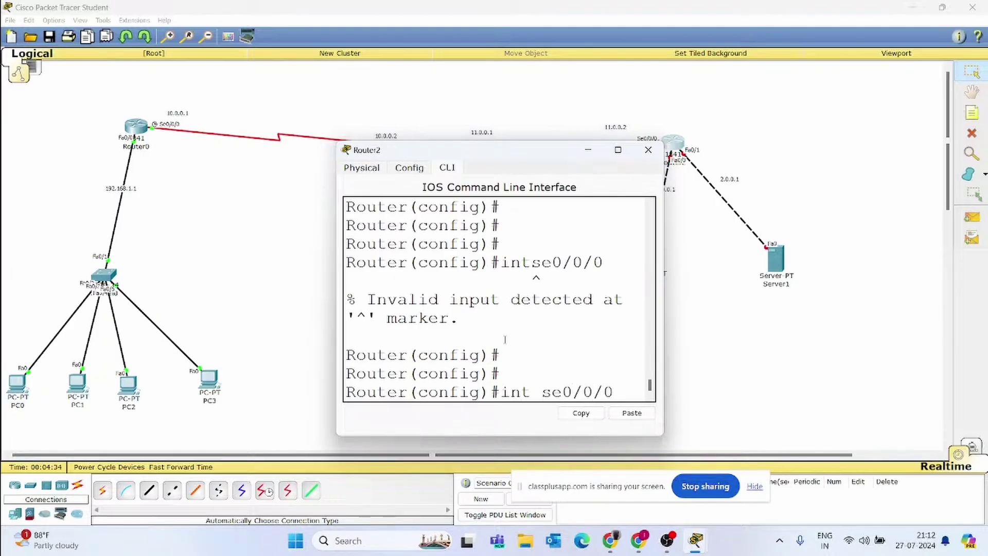
key("Return")
key("Return")
key("Return")
type("ip add")
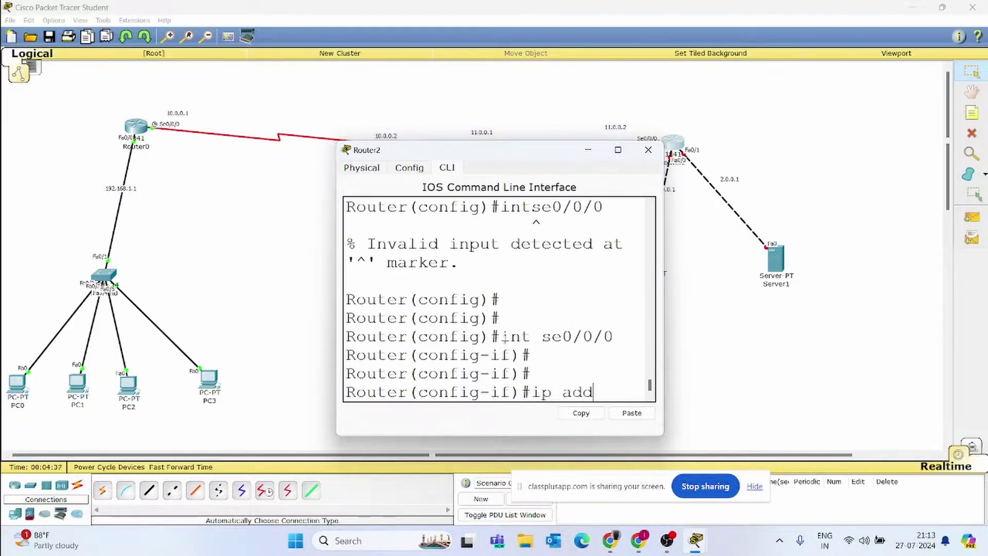
key("Tab")
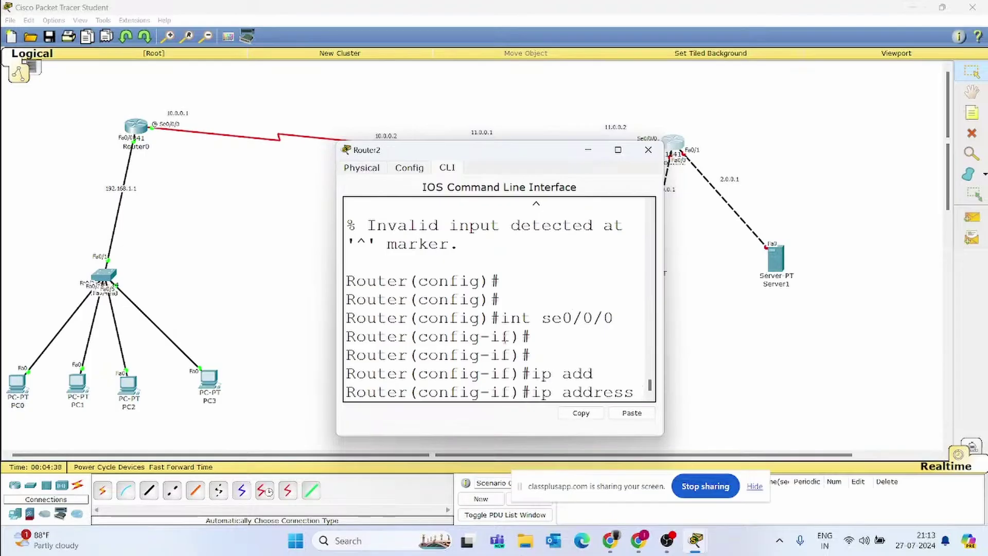
type("11.0")
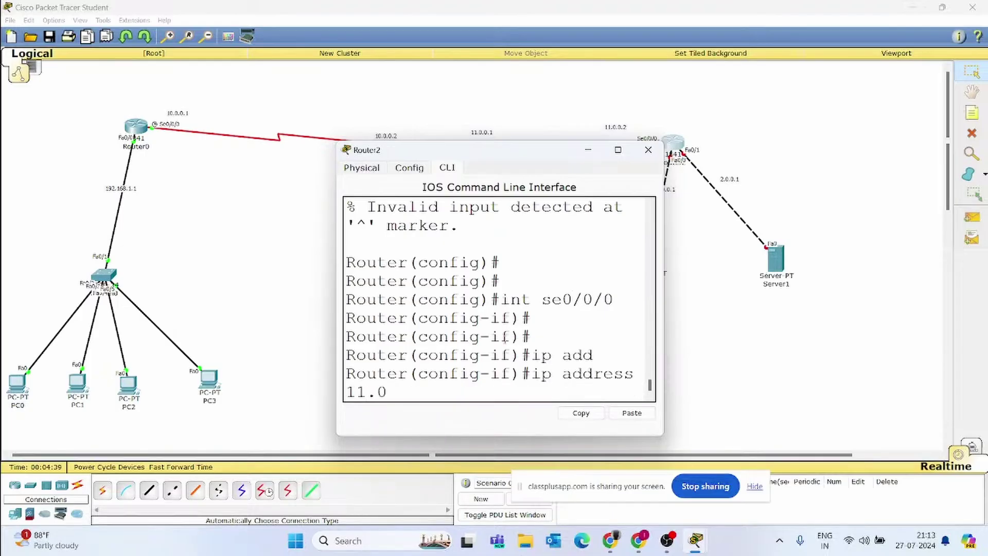
type(".0.2 255.0.0.0")
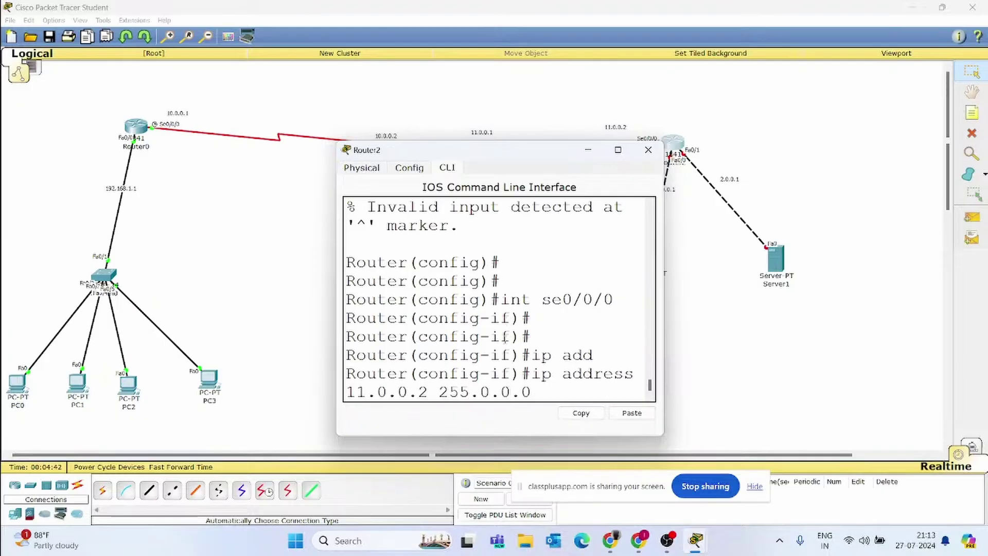
key("Return")
Enable Router2's se0/0/0 interface with no sh.
type("no")
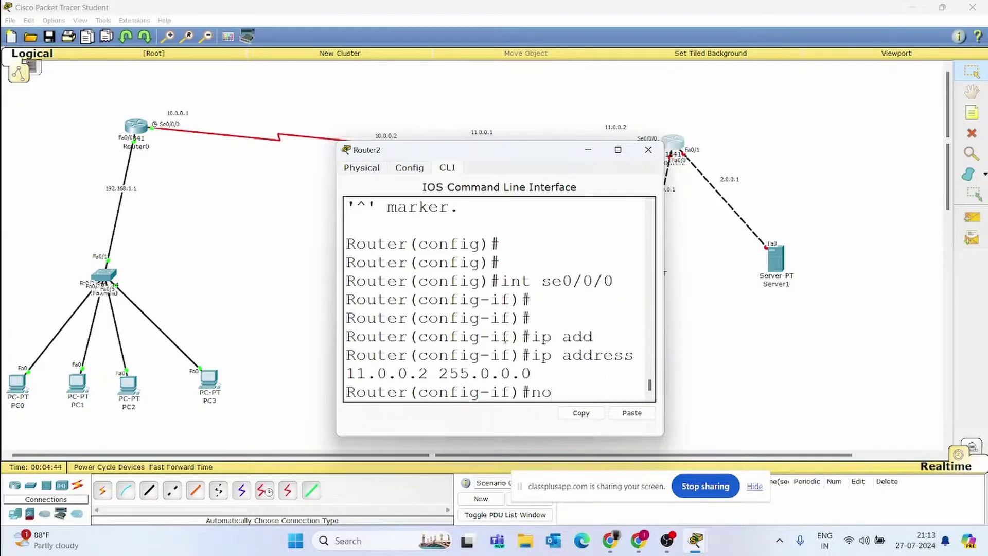
type(" sh")
key("Return")
key("Return")
key("Return")
key("Return")
key("Return")
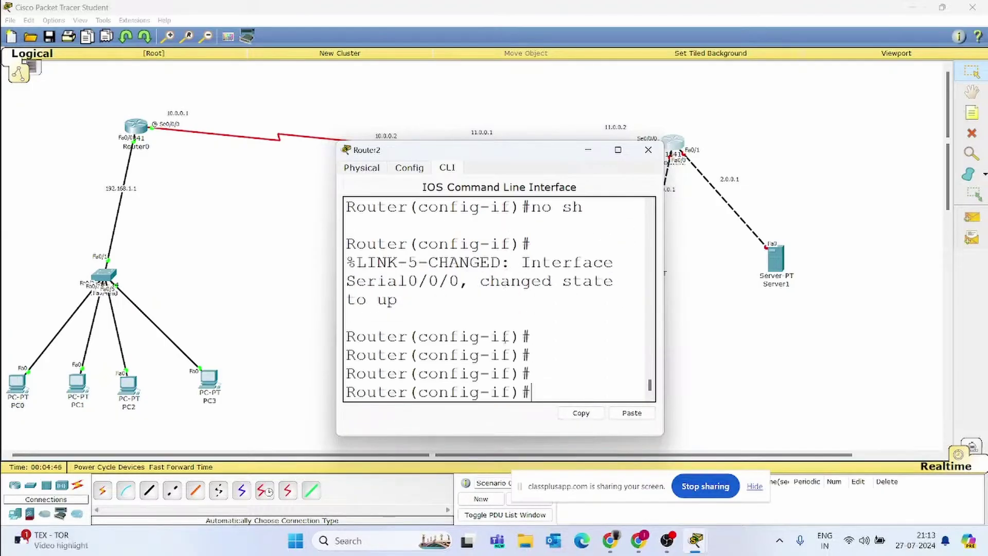
Move the Router2 window clear of the servers and enter interface configuration mode for fa0/0.
left_click_drag(581, 152, 382, 137)
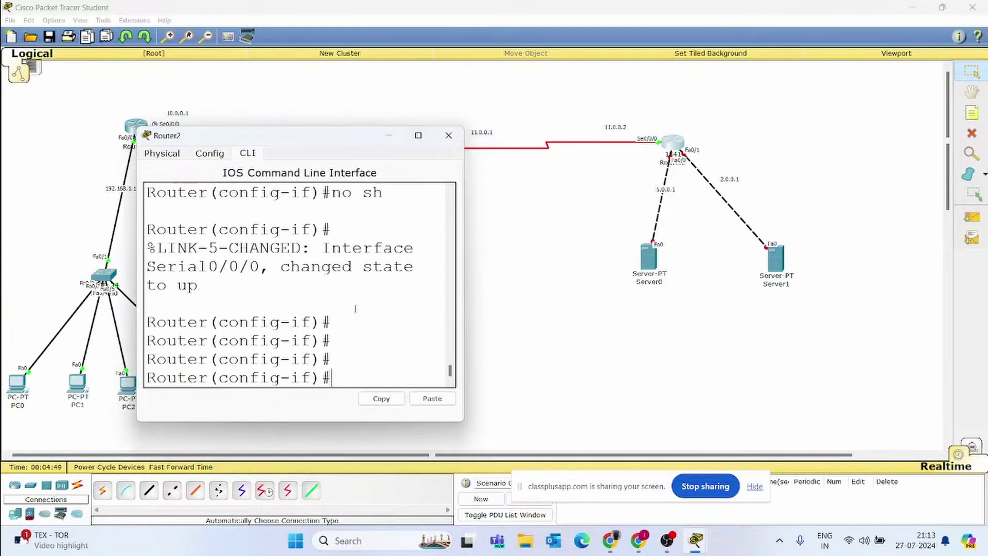
key("Return")
key("Return")
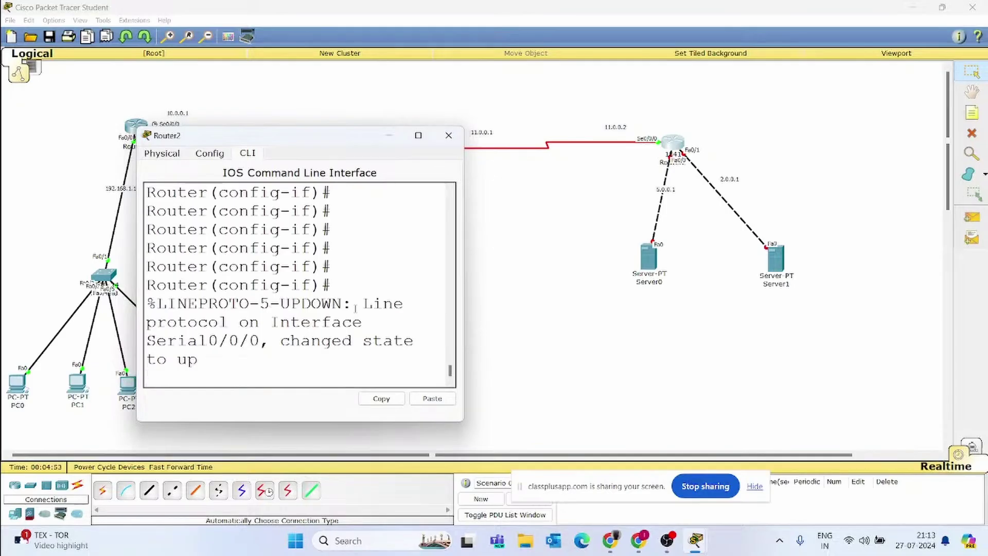
key("Return")
key("Return")
key("Return")
key("Return")
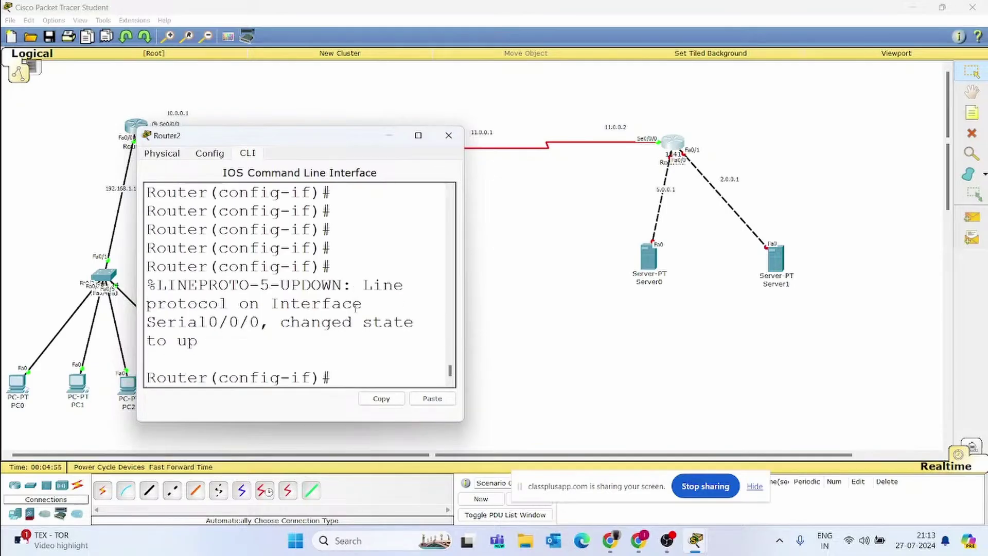
type("int")
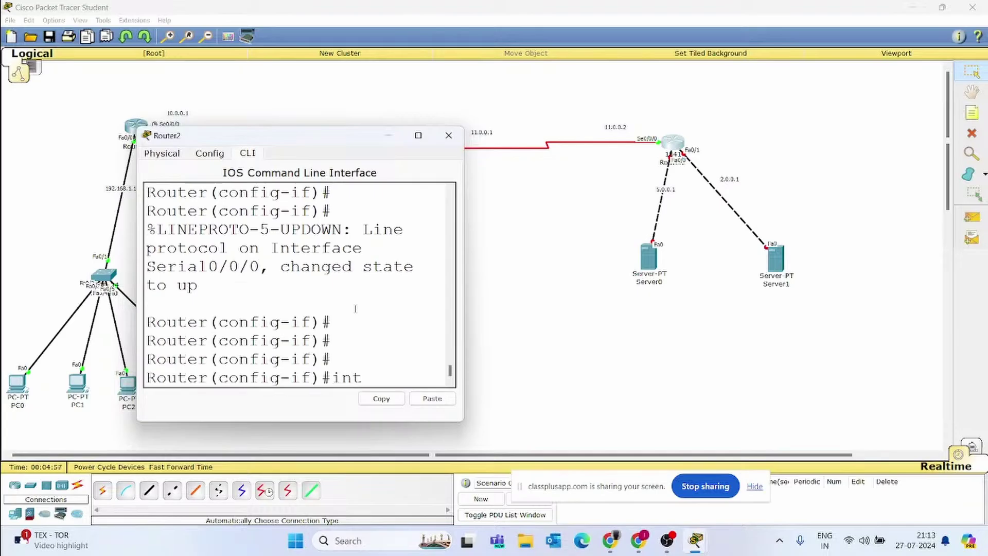
type(" fa0/0")
key("Return")
key("Return")
key("Return")
key("Return")
key("Return")
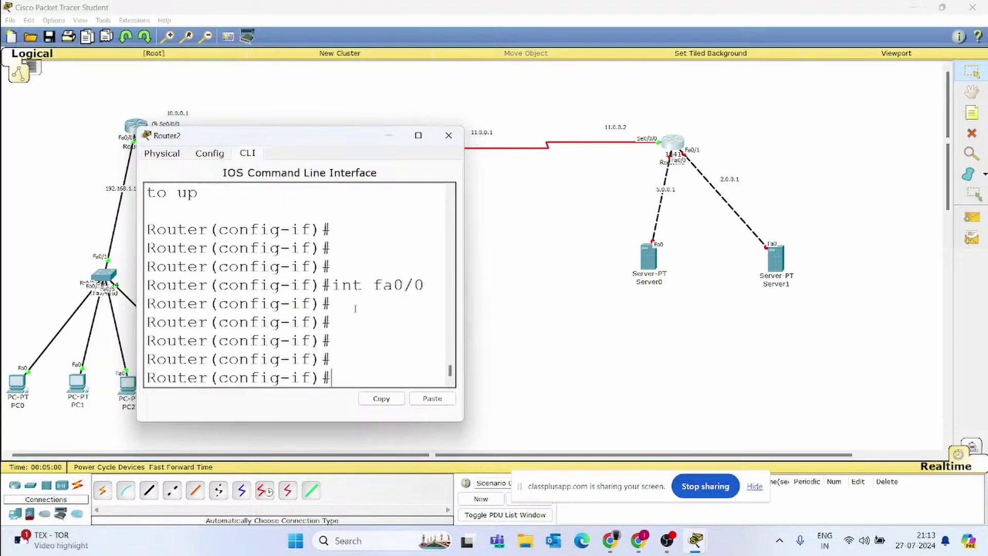
Assign Router2's fa0/0 interface the IP address 5.0.0.1 with mask 255.0.0.0.
type("ip add")
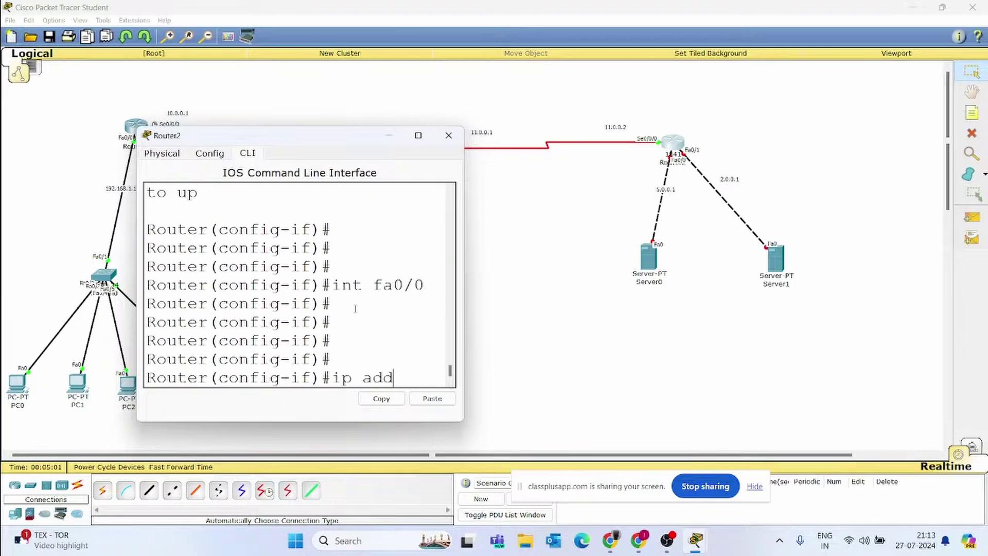
key("Tab")
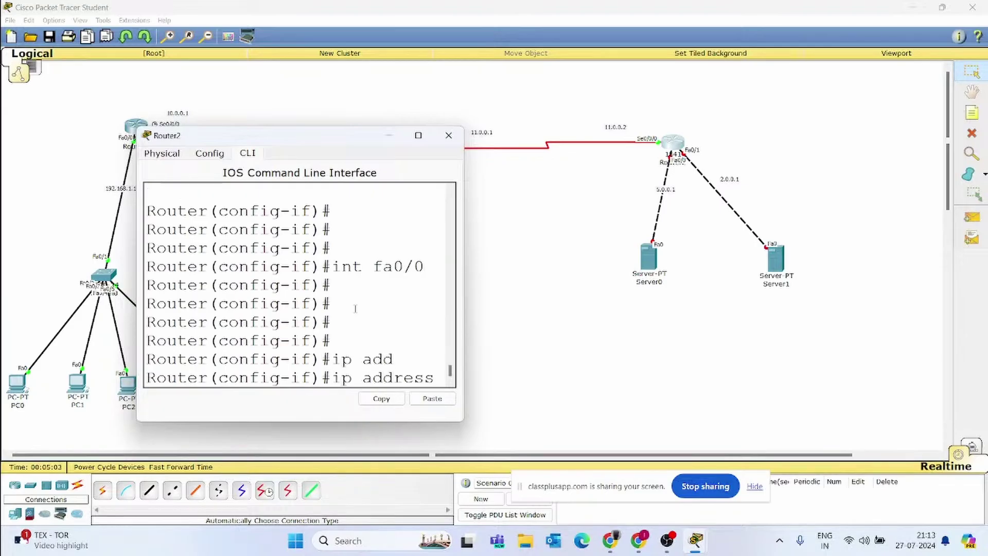
type("5.0")
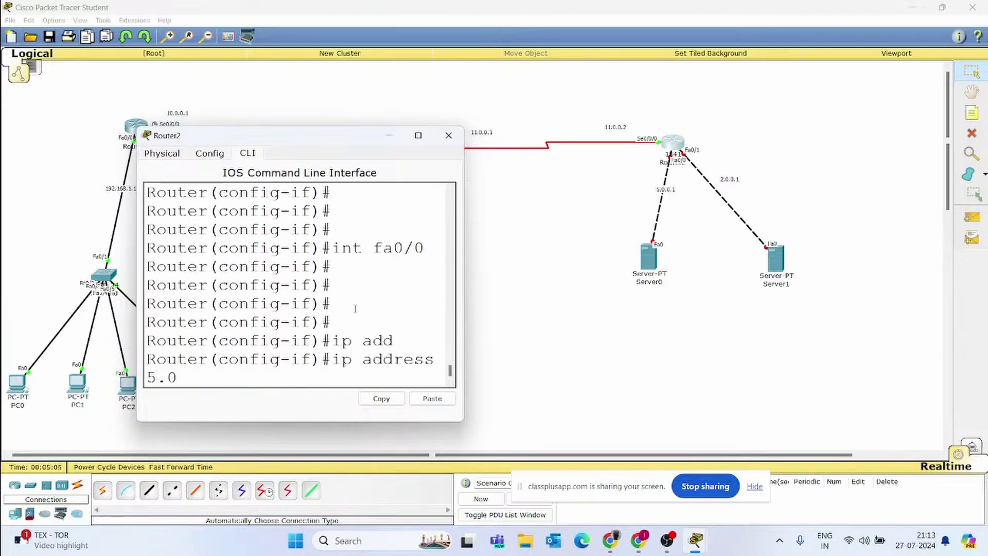
type(".0.1 255.0.0.0")
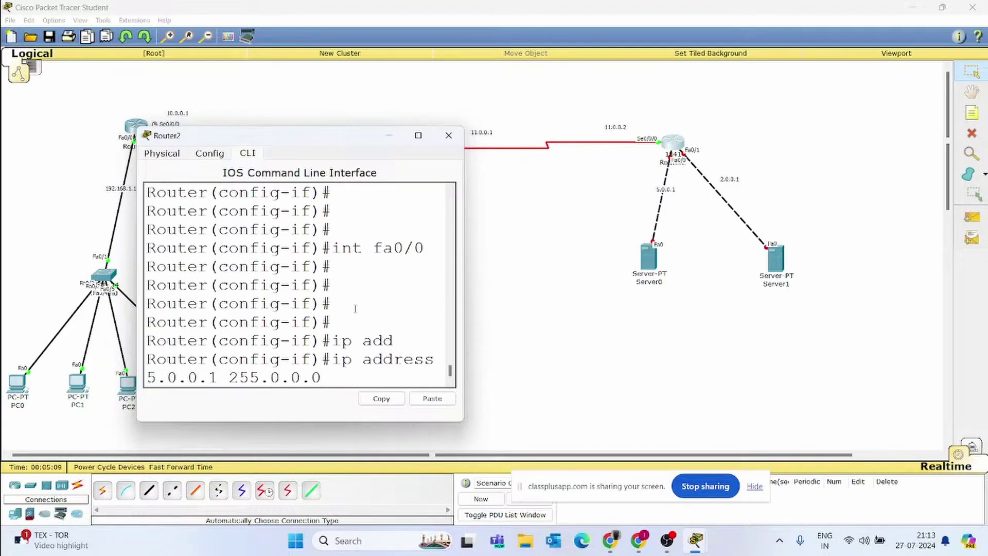
key("Return")
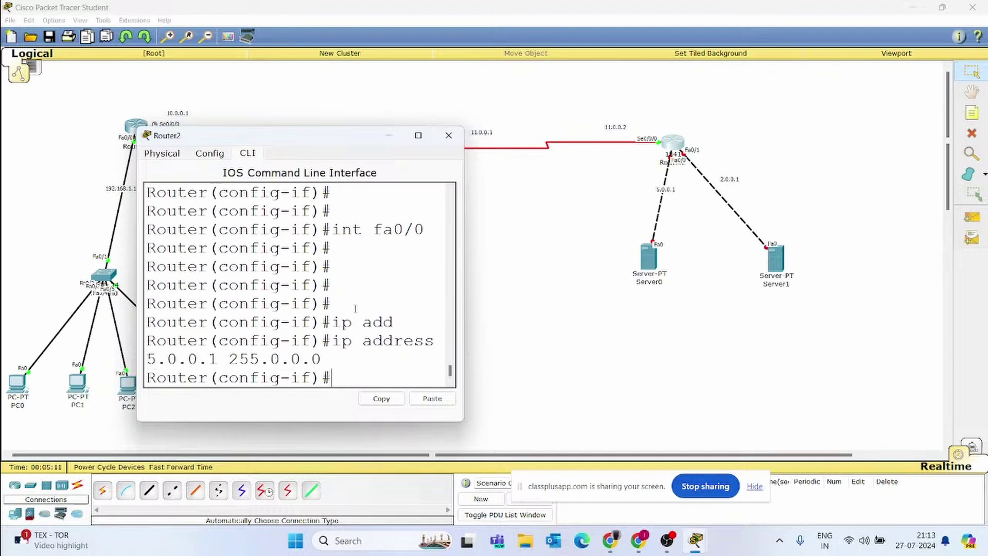
Enable Router2's fa0/0 interface with no sh.
type("no sh")
key("Return")
key("Return")
key("Return")
key("Return")
key("Return")
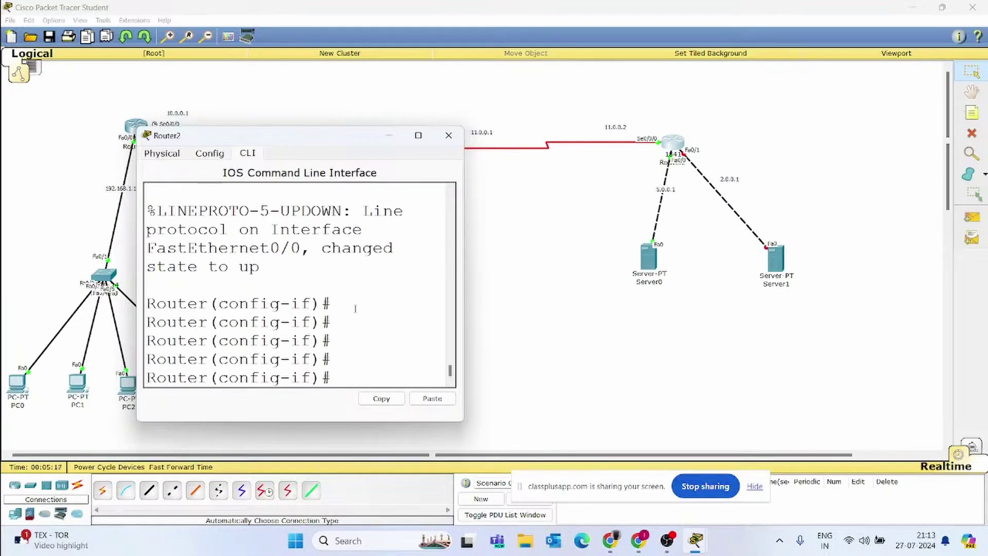
Select interface fa0/1 on Router2 and assign it IP address 2.0.0.1 with mask 255.0.0.0.
type("int fa0/1")
key("Return")
key("Return")
key("Return")
key("Return")
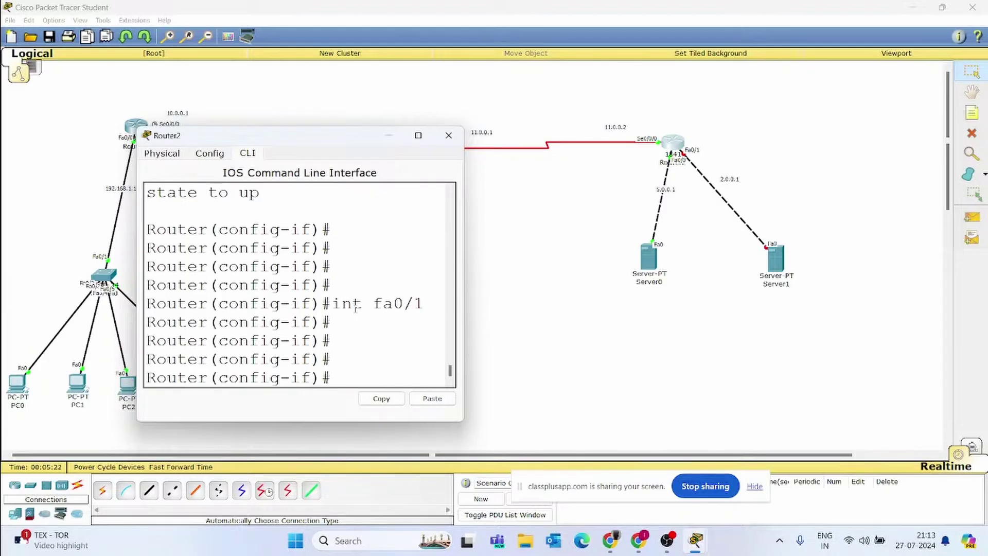
type("ip add")
key("Tab")
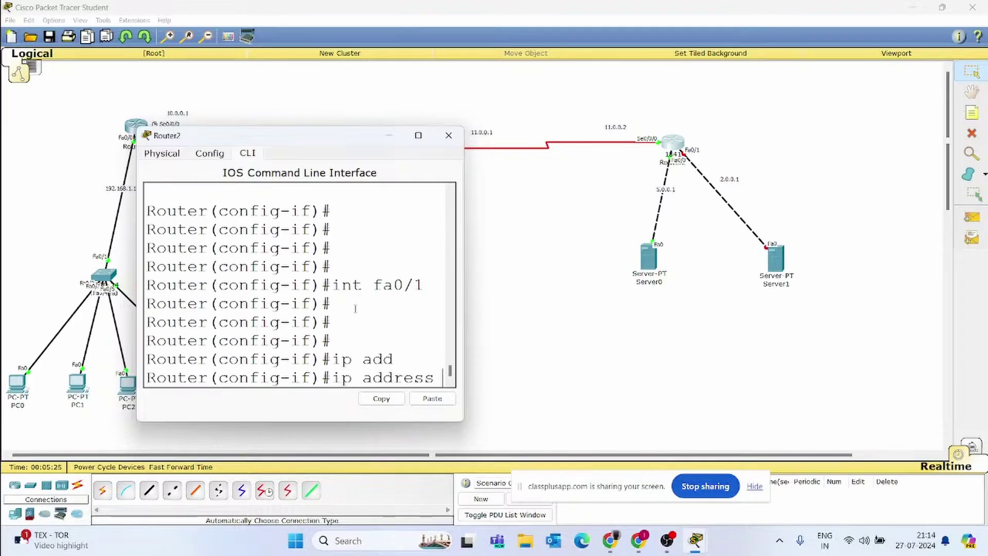
type("2.0.0.")
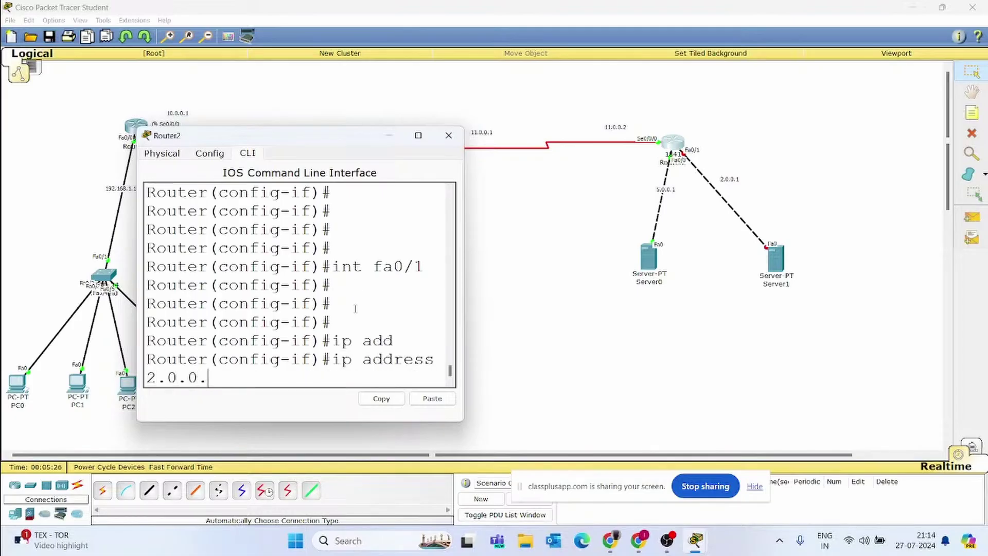
type("1")
type("255.0.0.0")
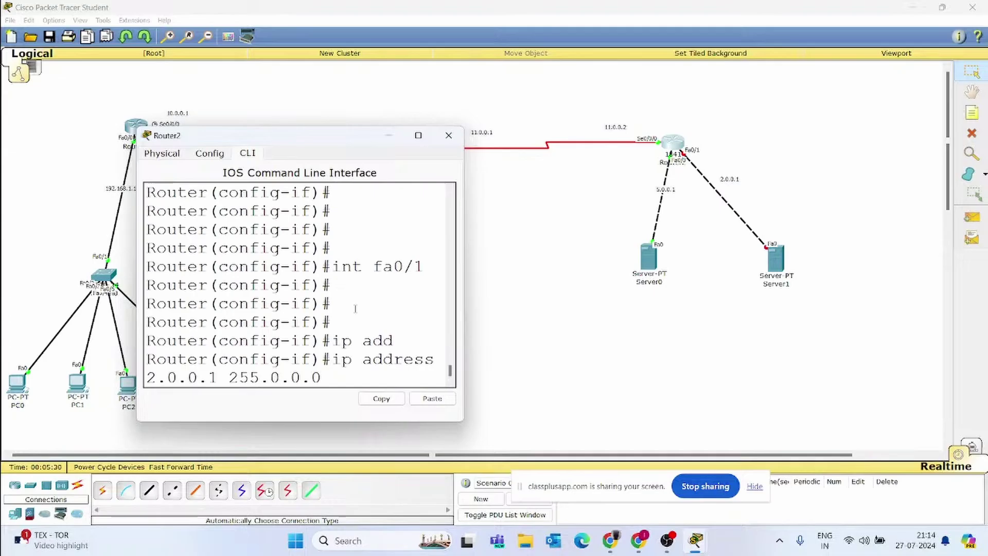
key("Return")
Enable Router2's fa0/1 interface with no sh and close the router's window.
type("no sh")
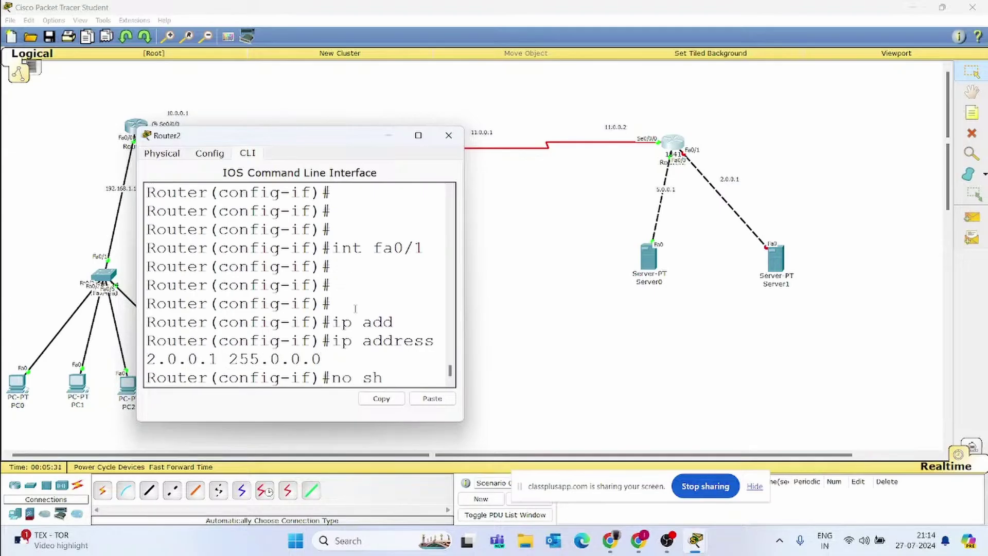
key("Return")
key("Return")
key("Return")
key("Return")
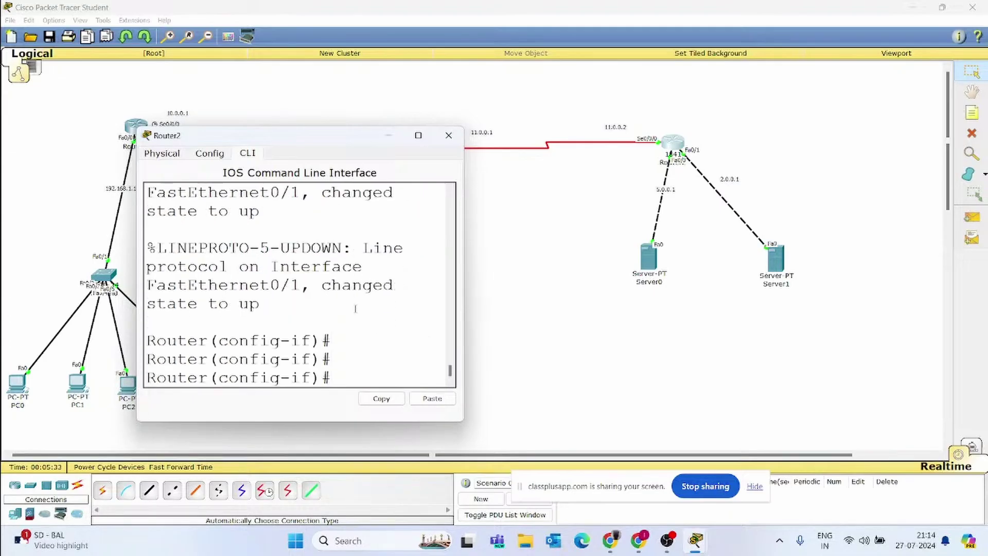
left_click(448, 136)
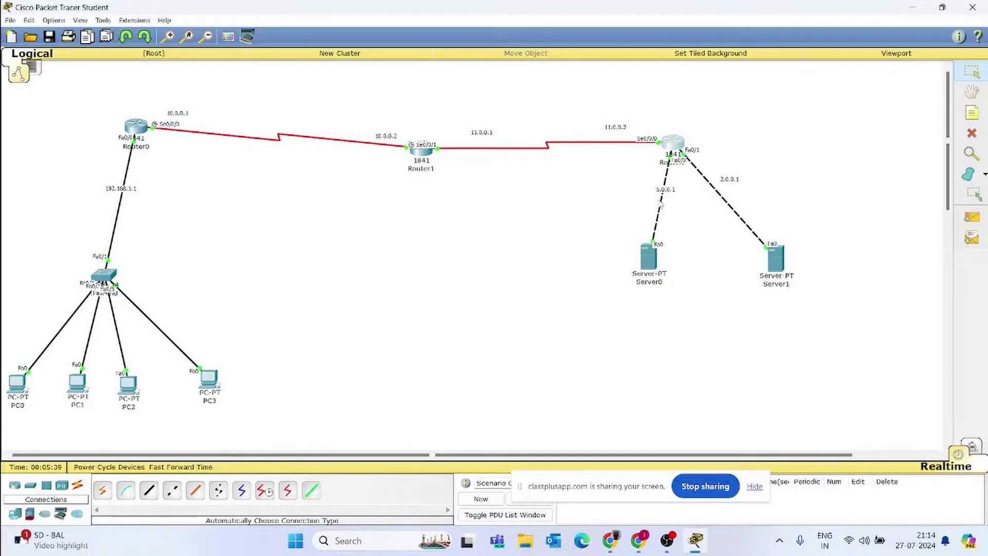
Give Server0 the static IP address 5.0.0.2, subnet mask 255.0.0.0 and default gateway 5.0.0.1.
left_click(649, 256)
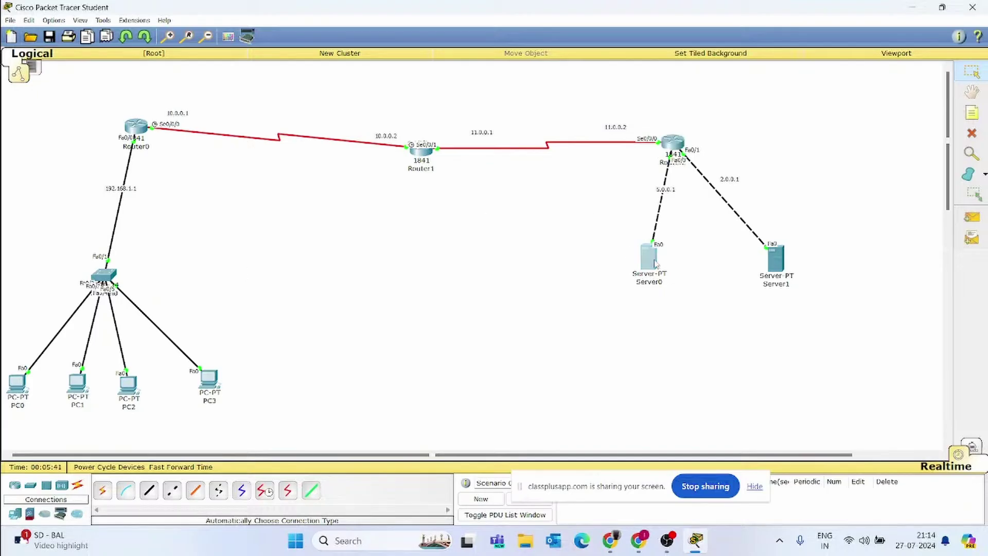
left_click_drag(520, 150, 339, 145)
left_click(330, 171)
left_click(196, 212)
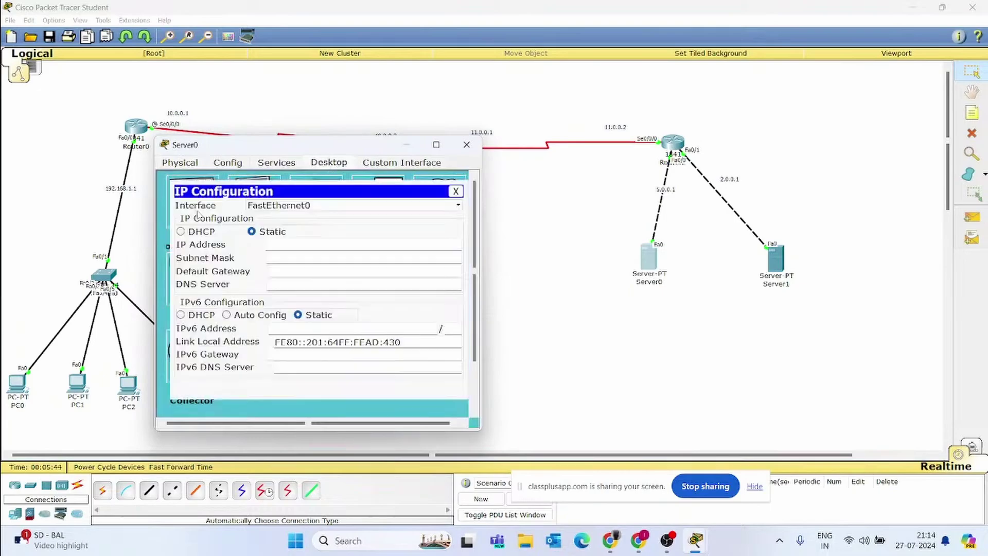
left_click(331, 246)
type("5.0.0.2")
key("Tab")
key("Tab")
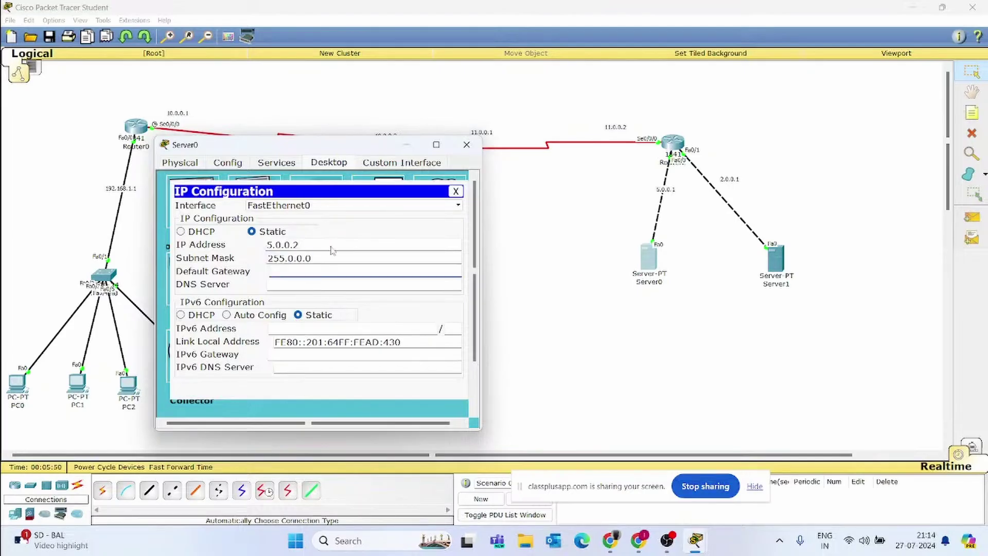
type("5.0.0.1")
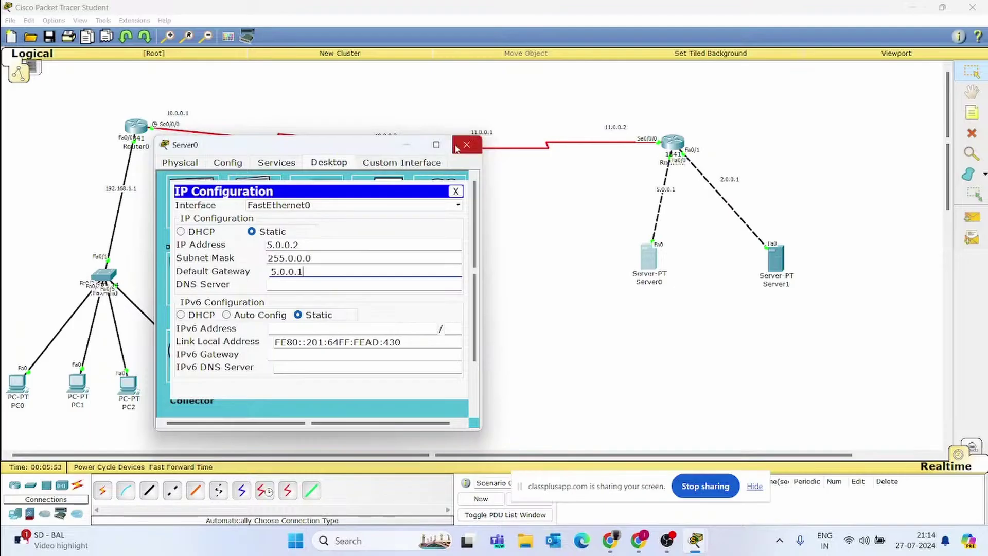
left_click(466, 145)
Give Server1 the static IP address 2.0.0.2, subnet mask 255.0.0.0 and default gateway 2.0.0.1.
left_click(773, 260)
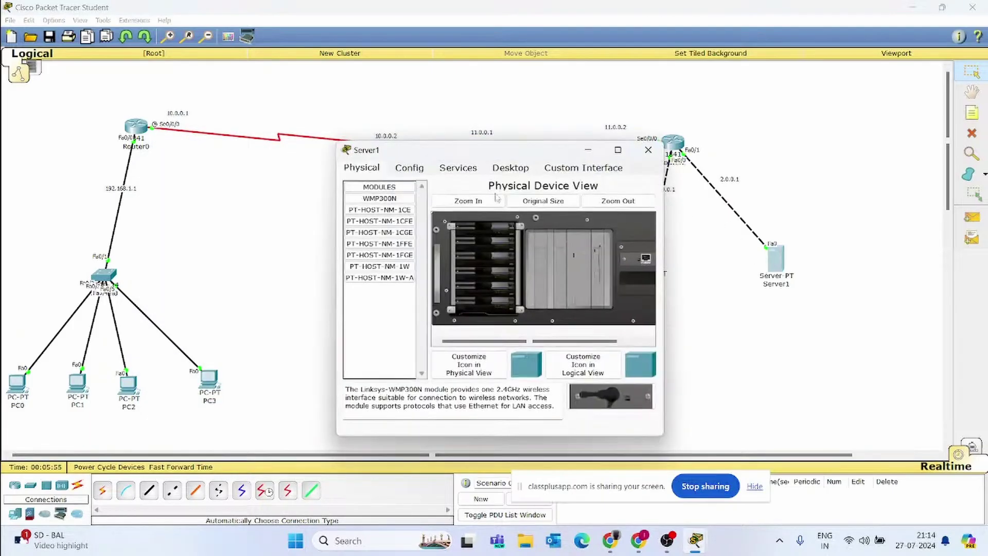
left_click(493, 168)
left_click(398, 198)
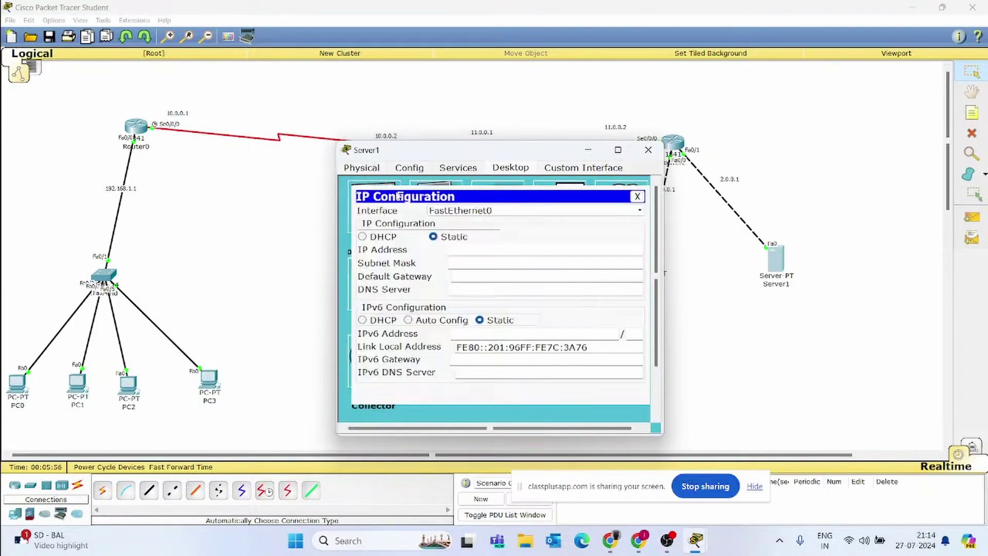
left_click(479, 250)
type("2.0.0.2")
key("Tab")
key("Tab")
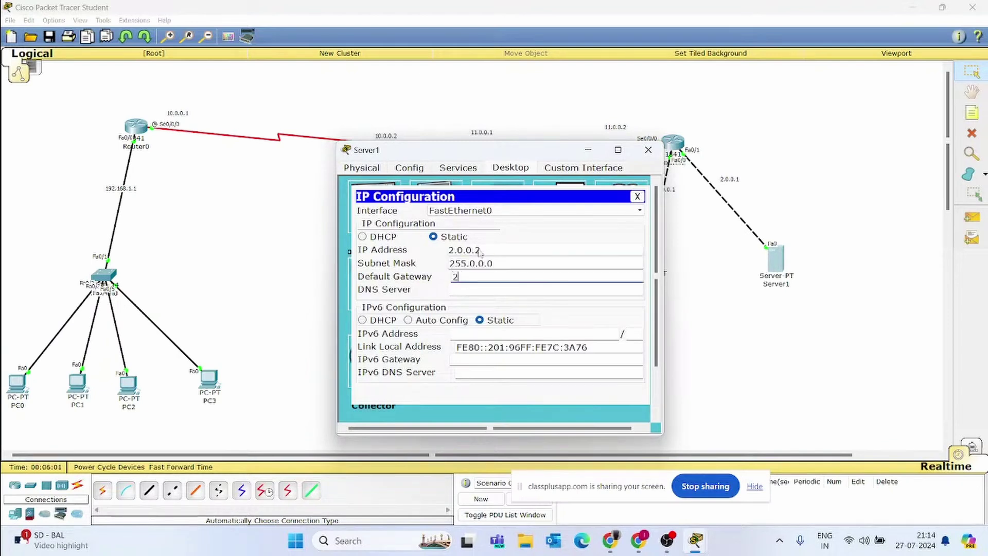
type("2.0.0.1")
left_click(648, 150)
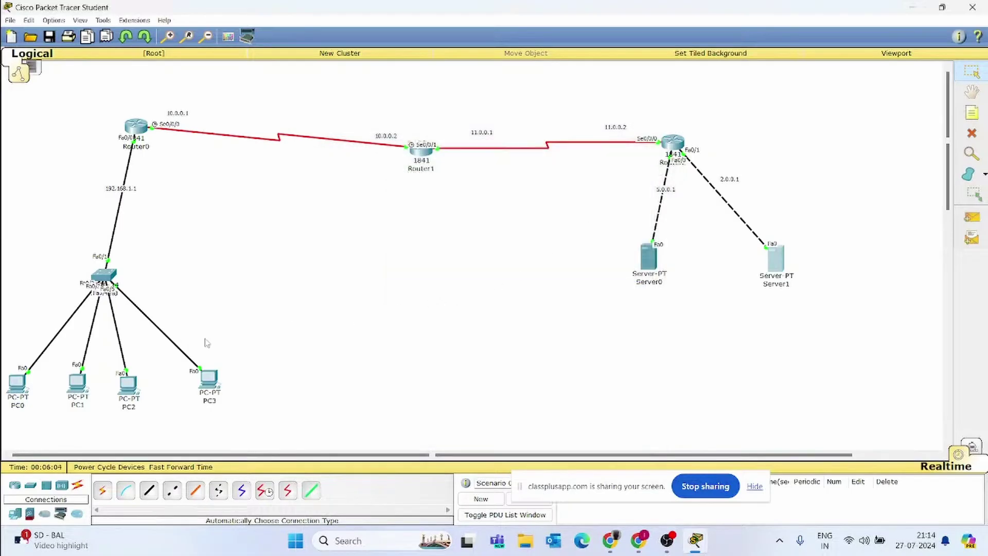
Give PC0 the static IP address 192.168.1.2, subnet mask 255.255.255.0 and default gateway 192.168.1.1.
left_click(18, 382)
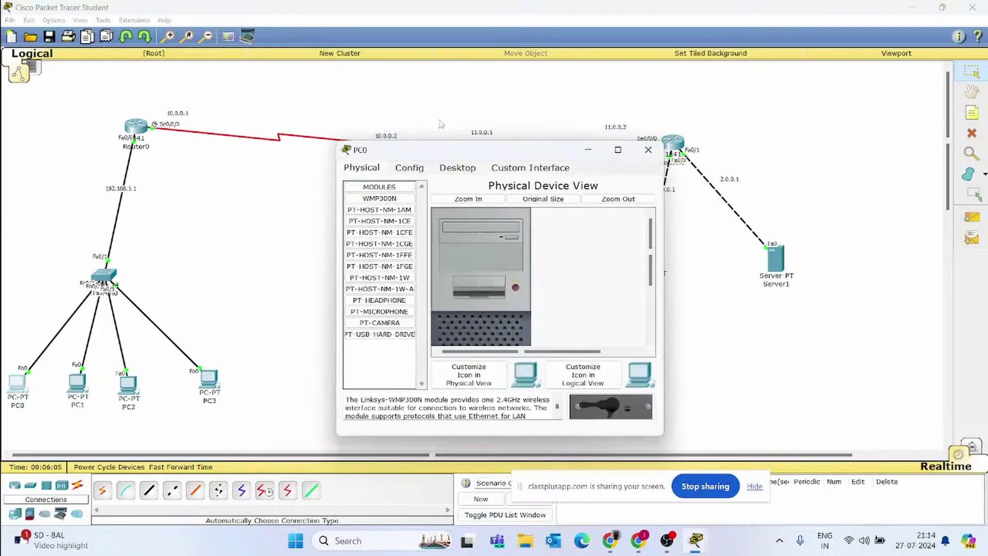
left_click(449, 170)
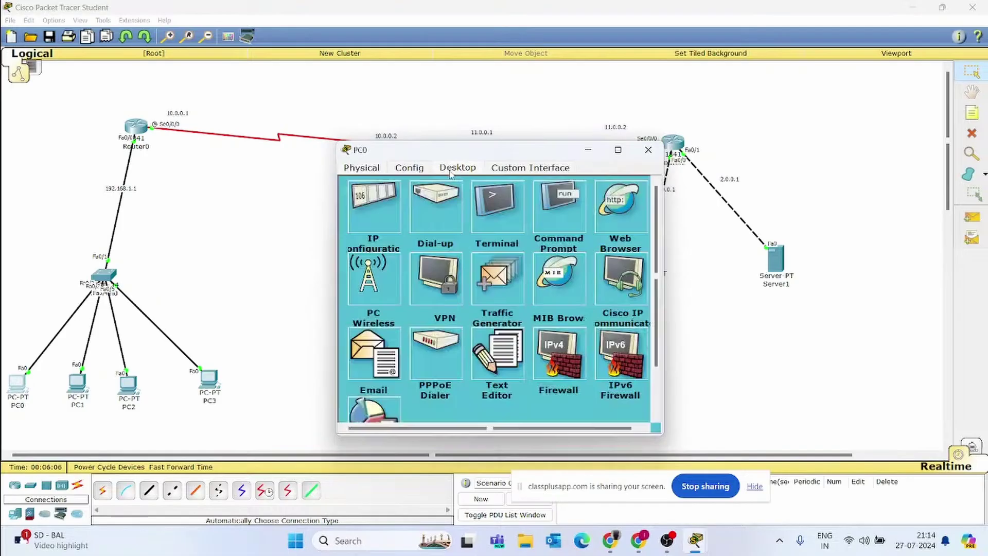
left_click(373, 222)
type("1")
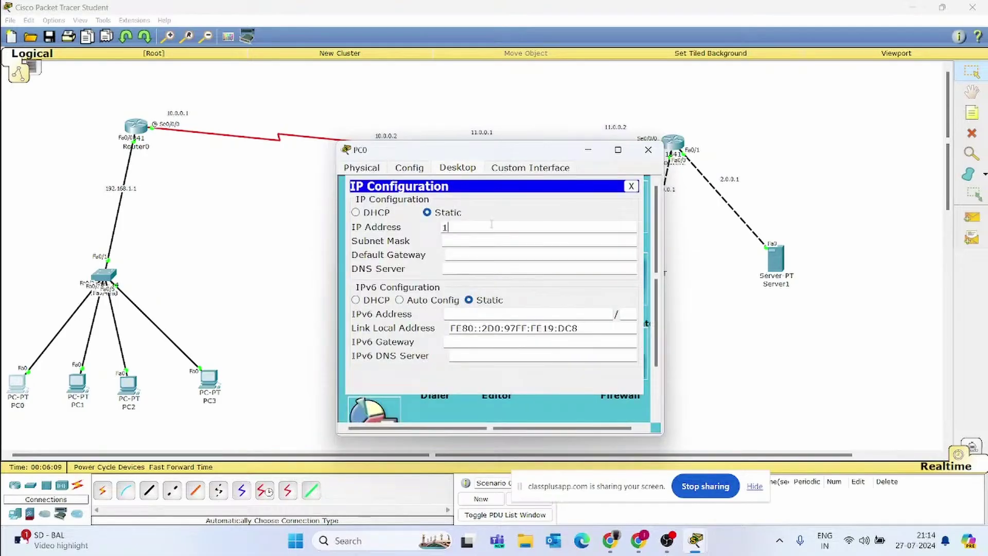
type("92.168.1.2")
key("Tab")
key("Tab")
type("192")
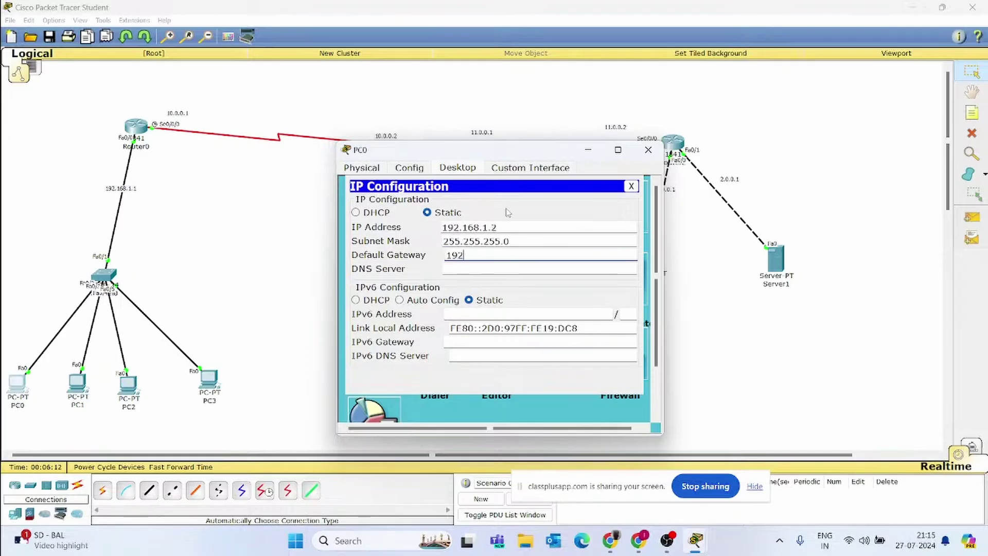
type(".168.1.1")
left_click(648, 150)
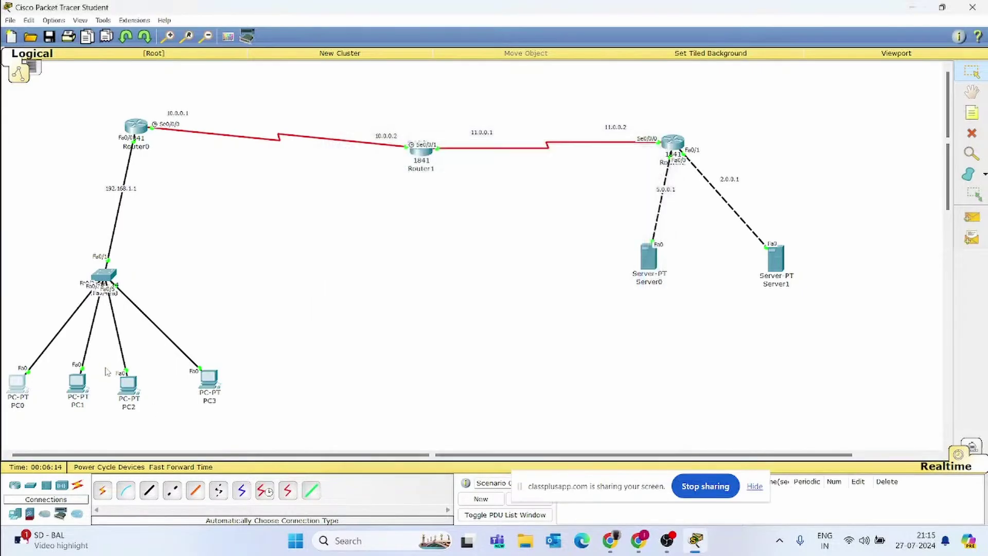
Give PC1 the static IP address 192.168.1.3, subnet mask 255.255.255.0 and default gateway 192.168.1.1.
left_click(79, 393)
left_click(472, 168)
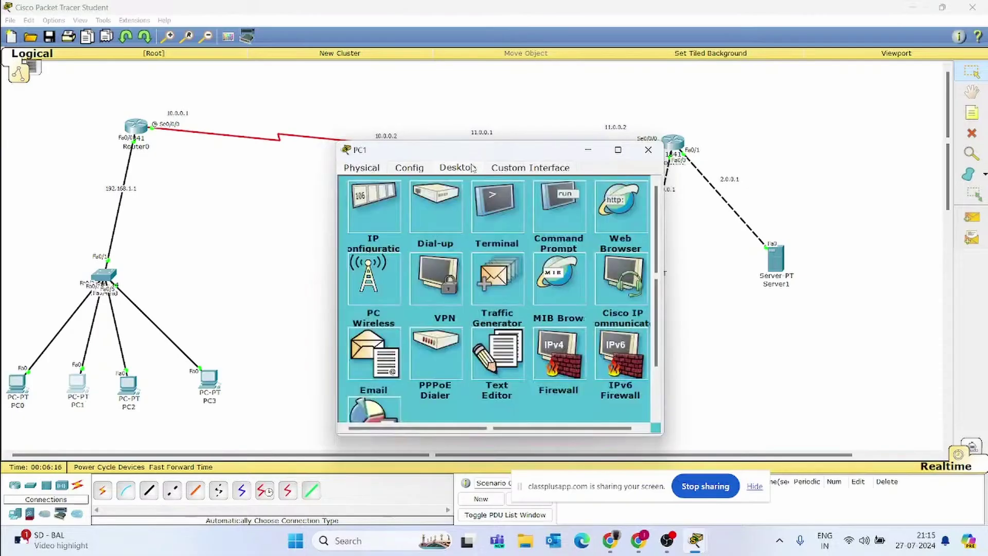
left_click(391, 208)
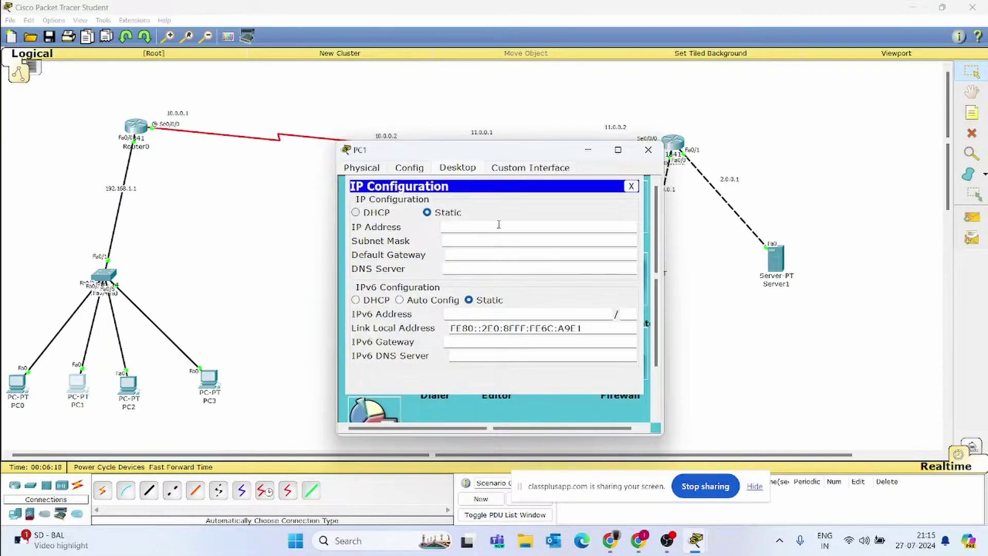
left_click(498, 225)
type("192.168.")
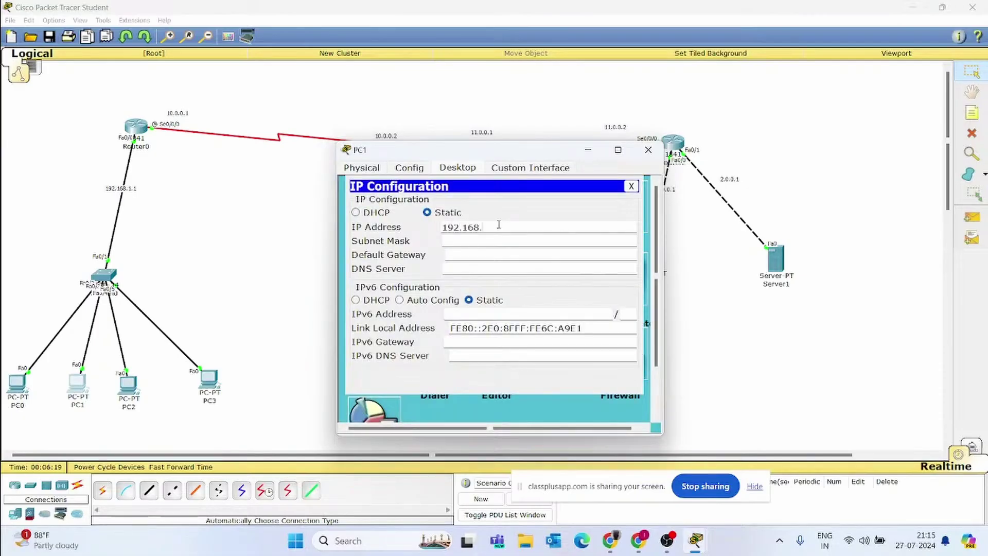
type("1.3")
key("Tab")
key("Tab")
key("Tab")
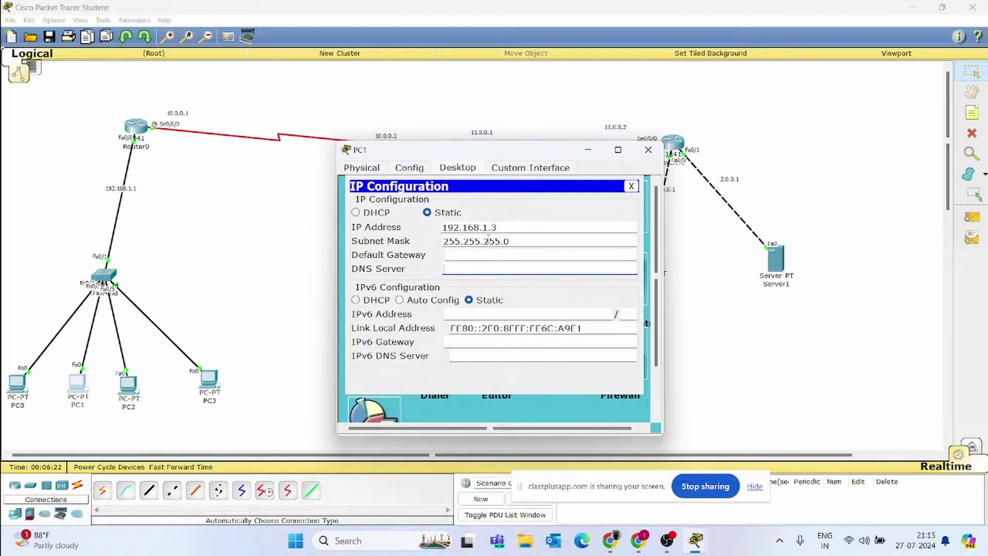
left_click(488, 254)
type("192")
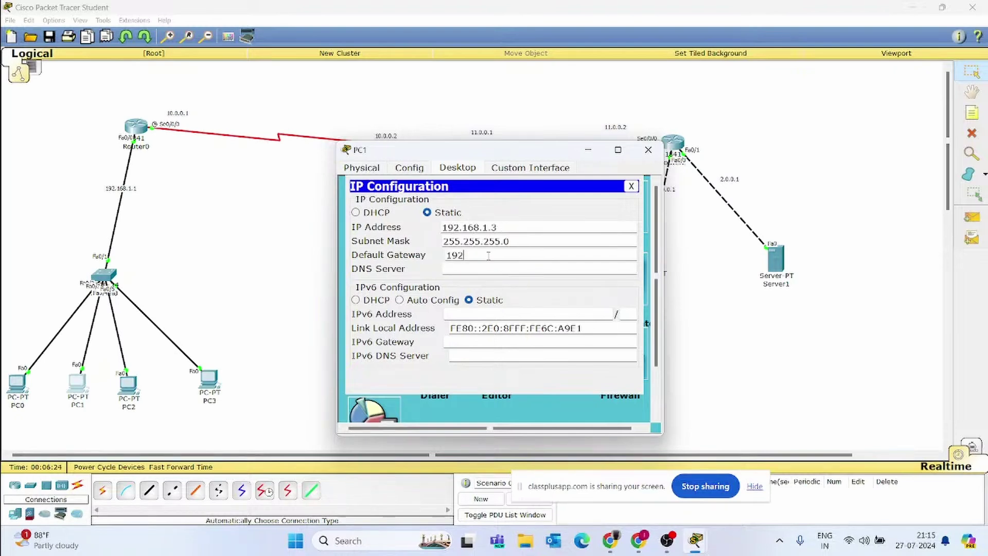
type(".168.1.1")
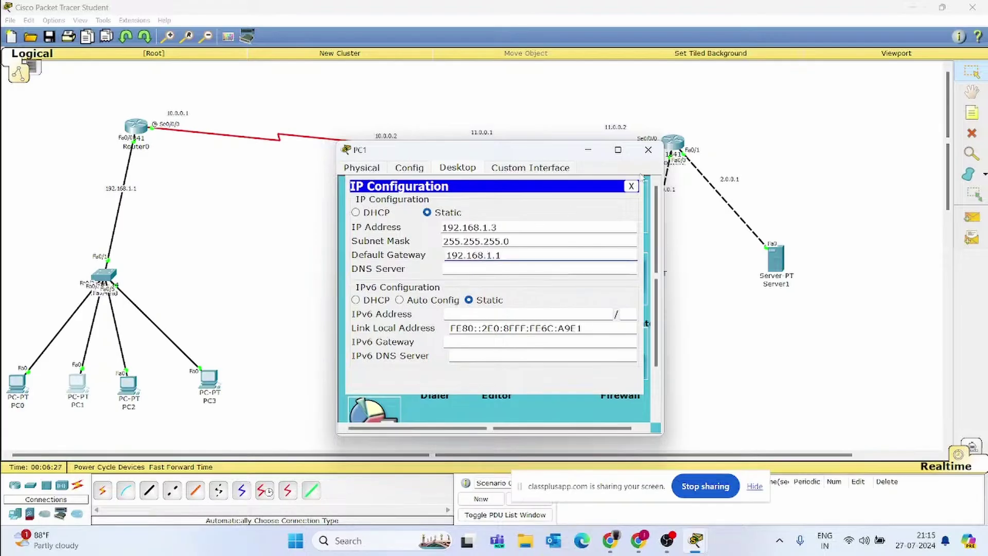
left_click(649, 150)
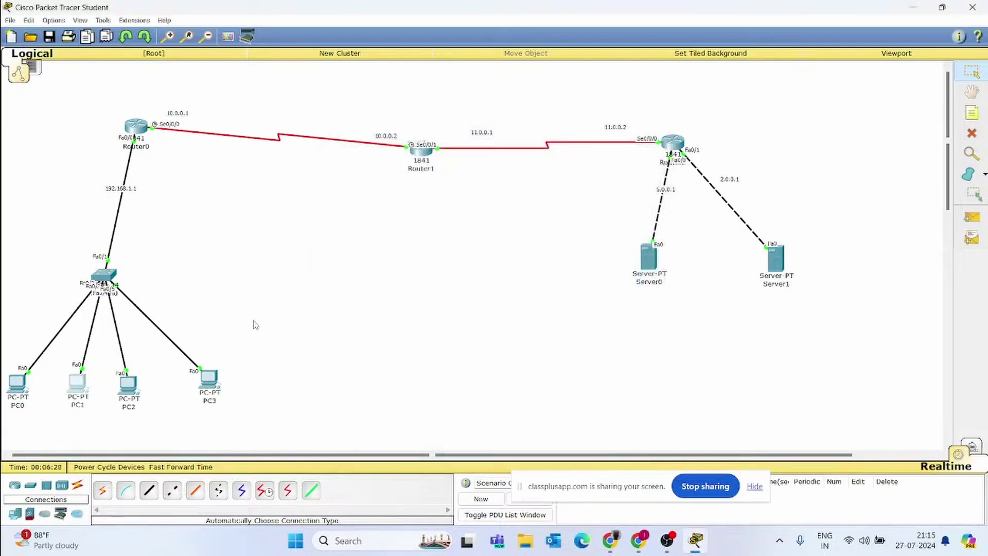
Give PC2 the static IP address 192.168.1.4, subnet mask 255.255.255.0 and default gateway 192.168.1.1.
left_click(128, 384)
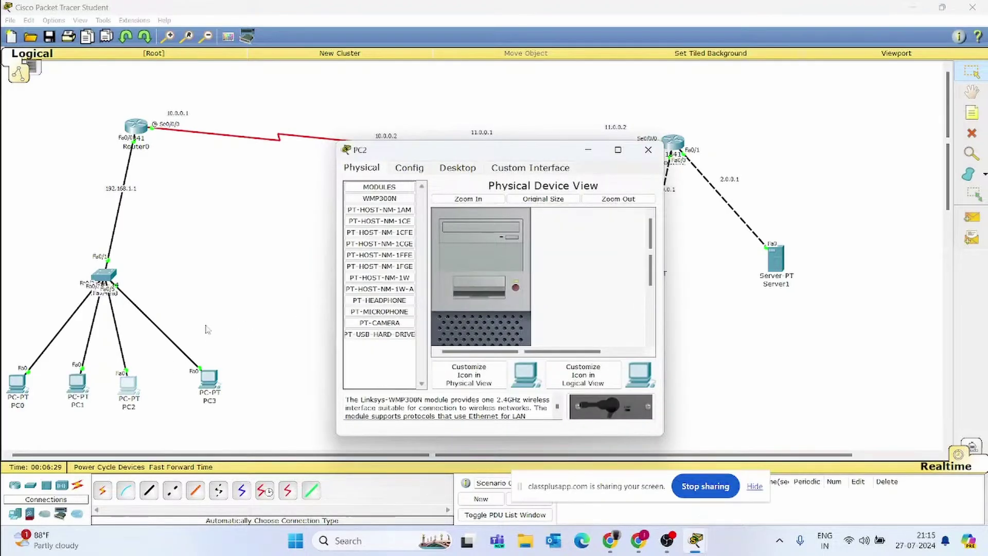
left_click(454, 169)
left_click(383, 205)
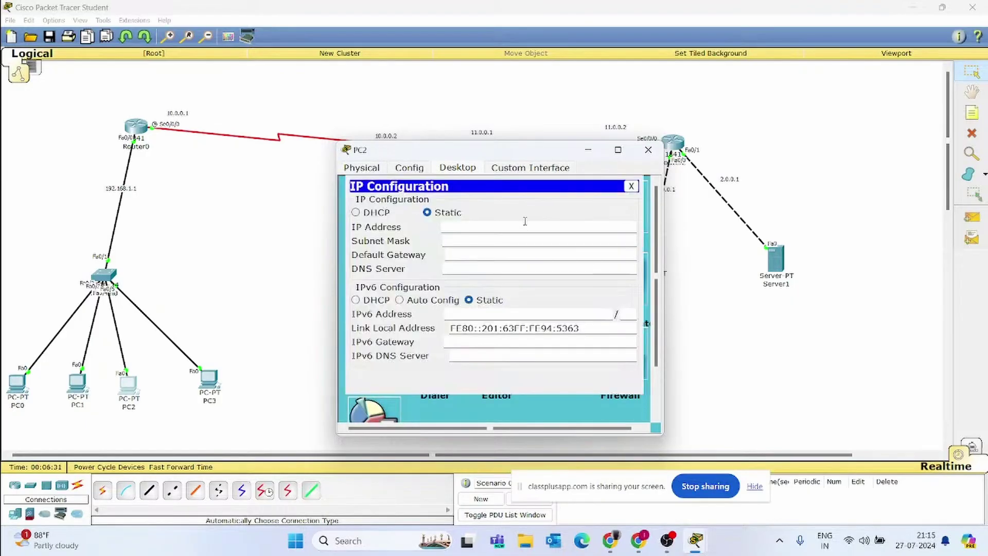
type("192.168.1.4")
key("Tab")
key("Tab")
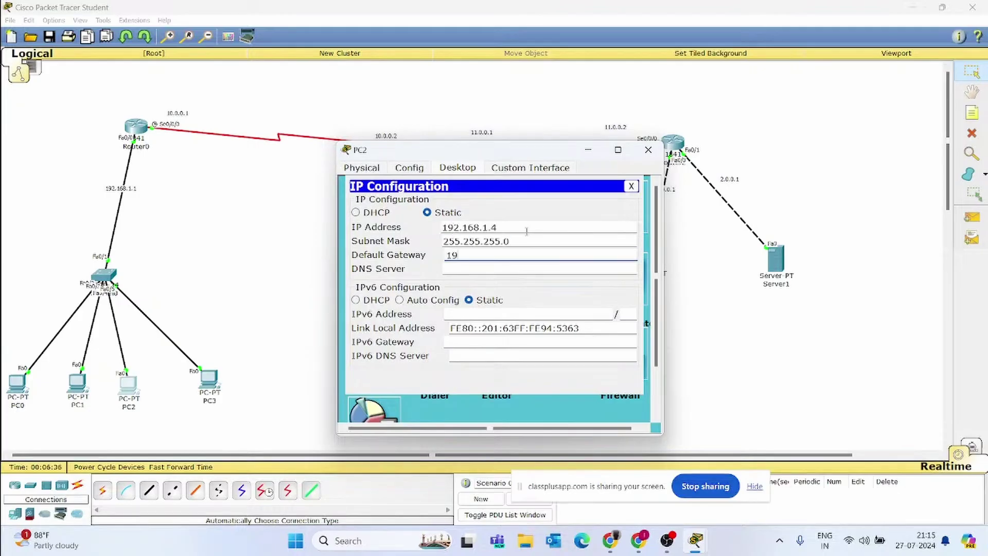
type("192.168.1.1")
left_click(648, 149)
Give PC3 the static IP address 192.168.1.5, subnet mask 255.255.255.0 and default gateway 192.168.1.1.
left_click(209, 379)
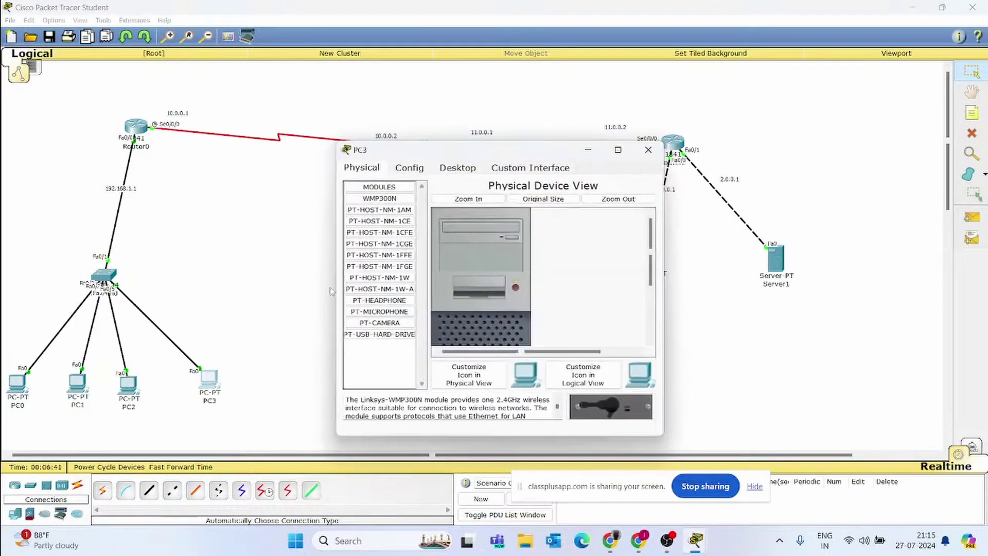
left_click(461, 170)
left_click(373, 206)
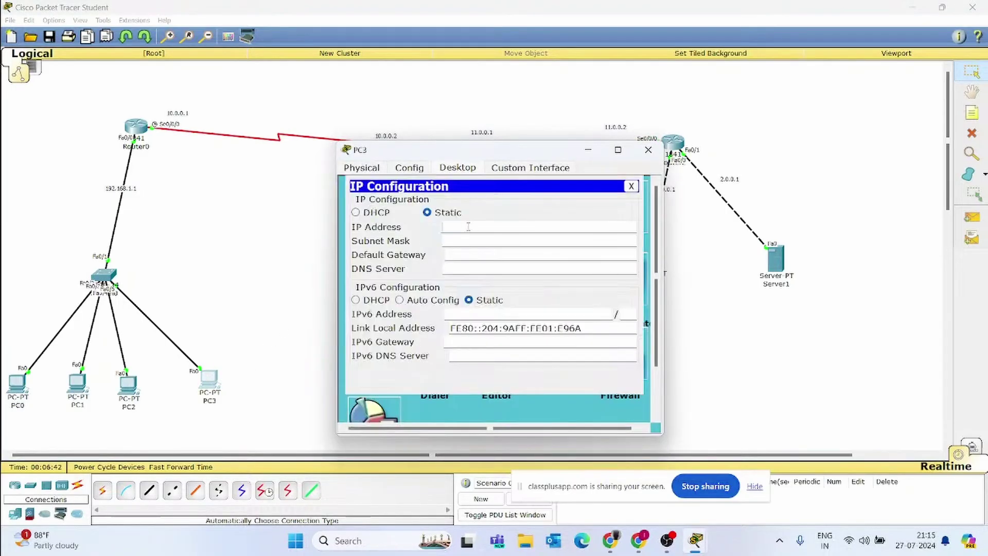
type("192.168.1.5")
key("Tab")
key("Tab")
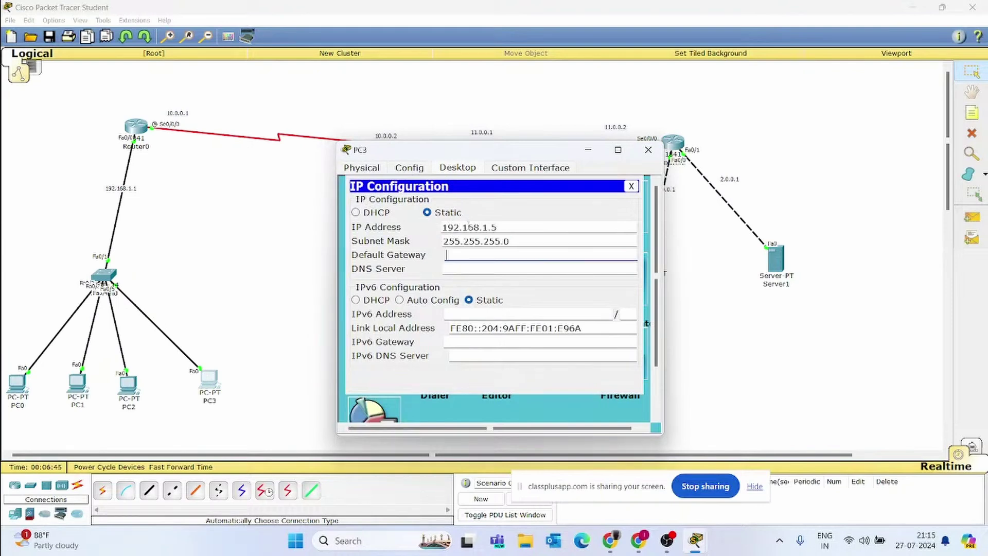
type("192.168.1.1")
left_click(648, 150)
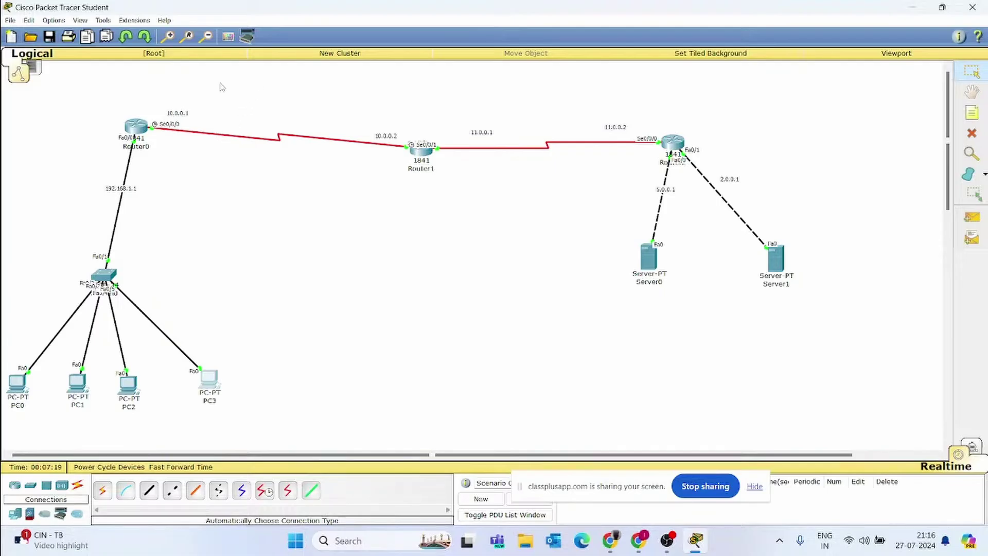
left_click_drag(86, 98, 585, 214)
left_click_drag(647, 211, 771, 200)
left_click_drag(101, 85, 762, 191)
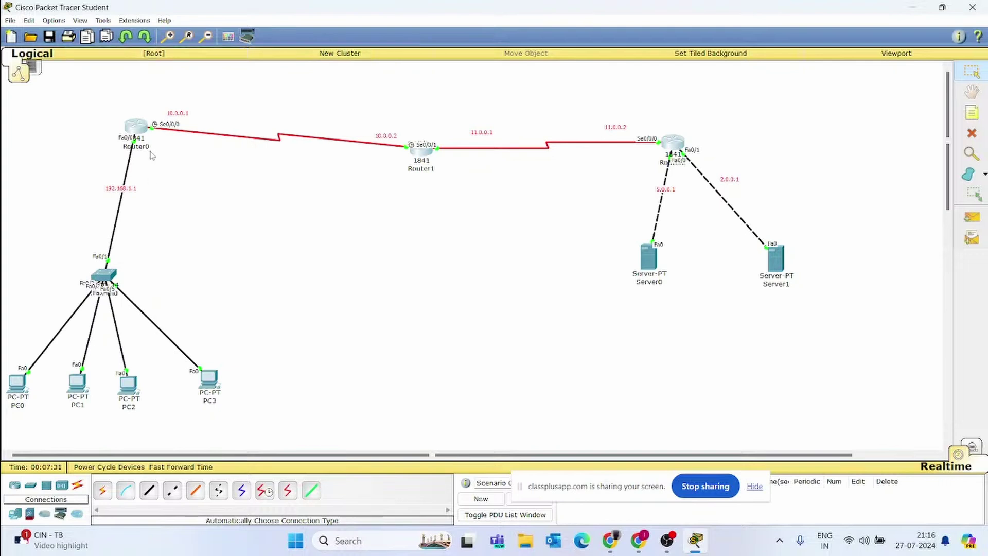
Open Router0's command line and leave interface configuration for global configuration mode with ex.
left_click(135, 127)
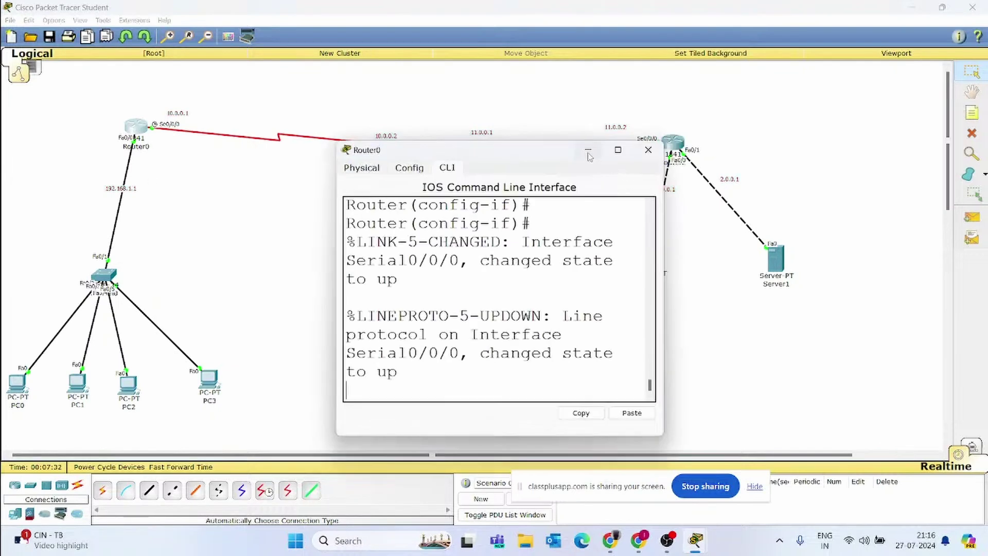
left_click_drag(545, 153, 540, 64)
key("Return")
key("Return")
key("Return")
key("Return")
key("Return")
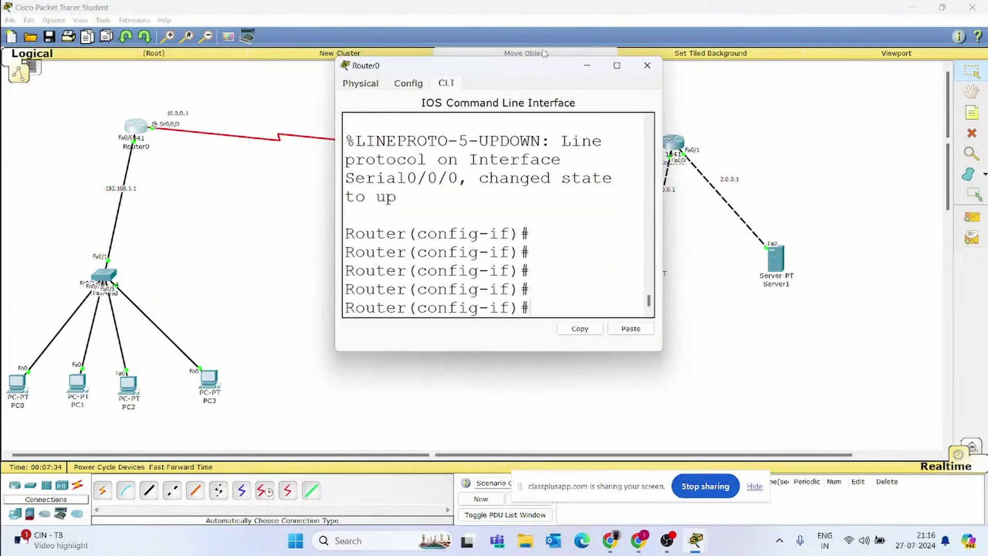
type("ex")
key("Return")
key("Return")
key("Return")
key("Return")
key("Return")
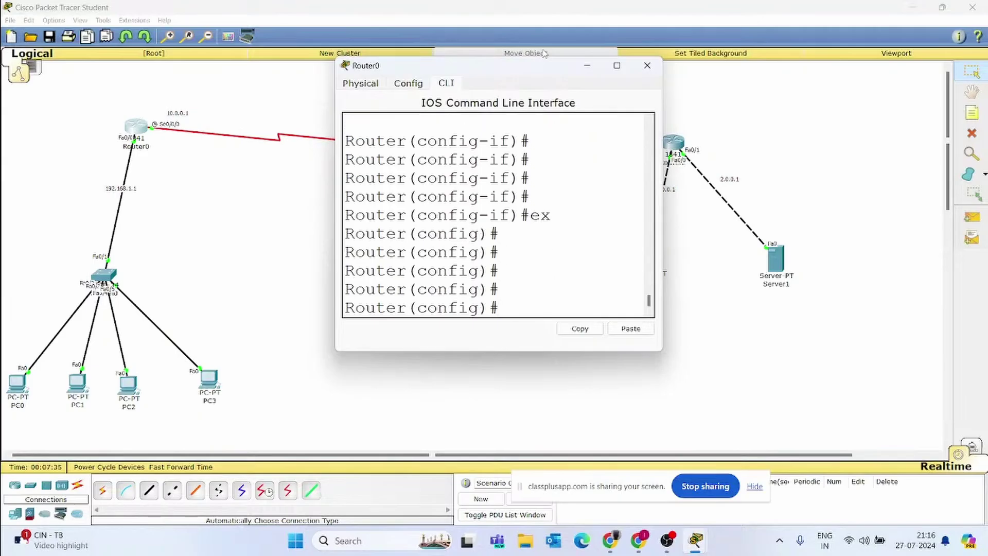
Start EIGRP routing with autonomous system number 10 on Router0 using router eigrp 10.
type("rou")
key("Tab")
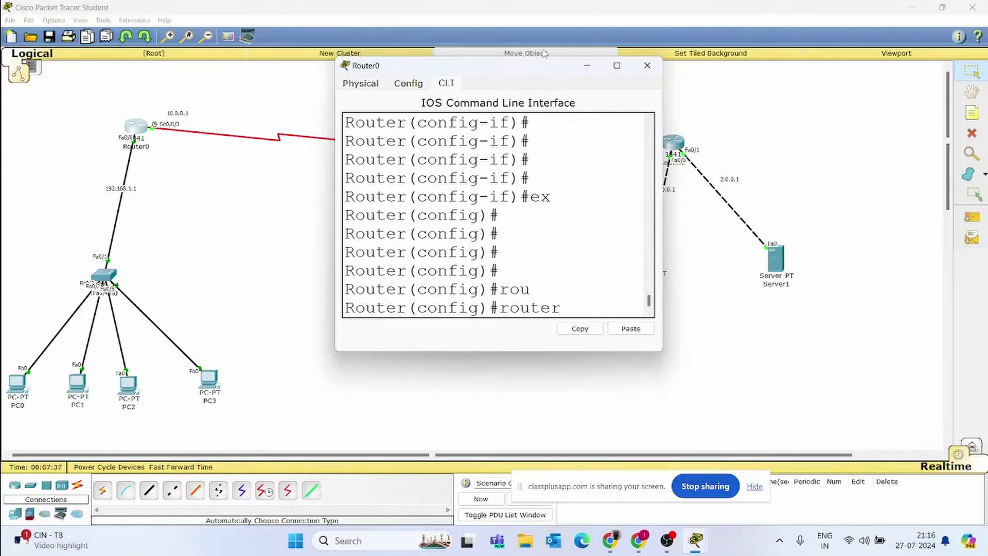
key("Tab")
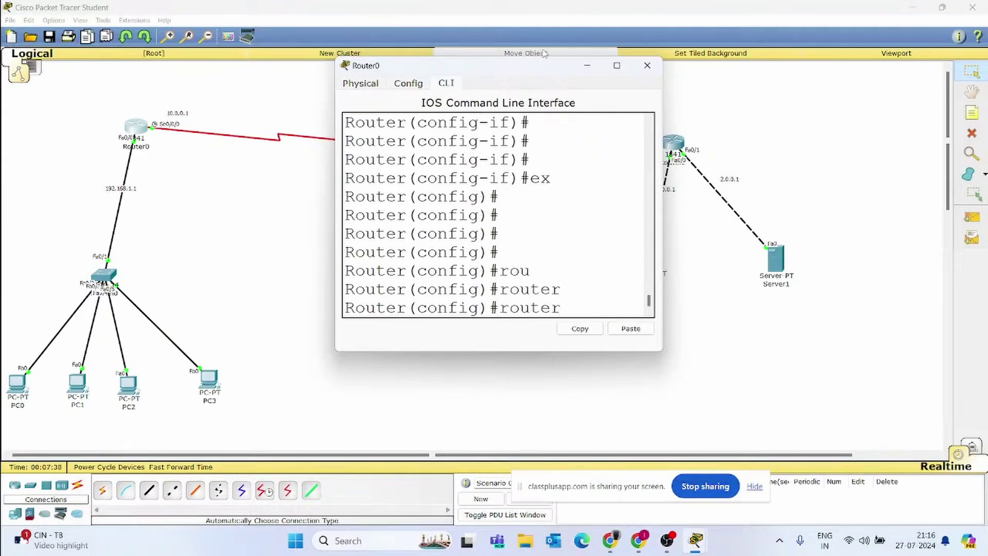
type("ei")
key("Tab")
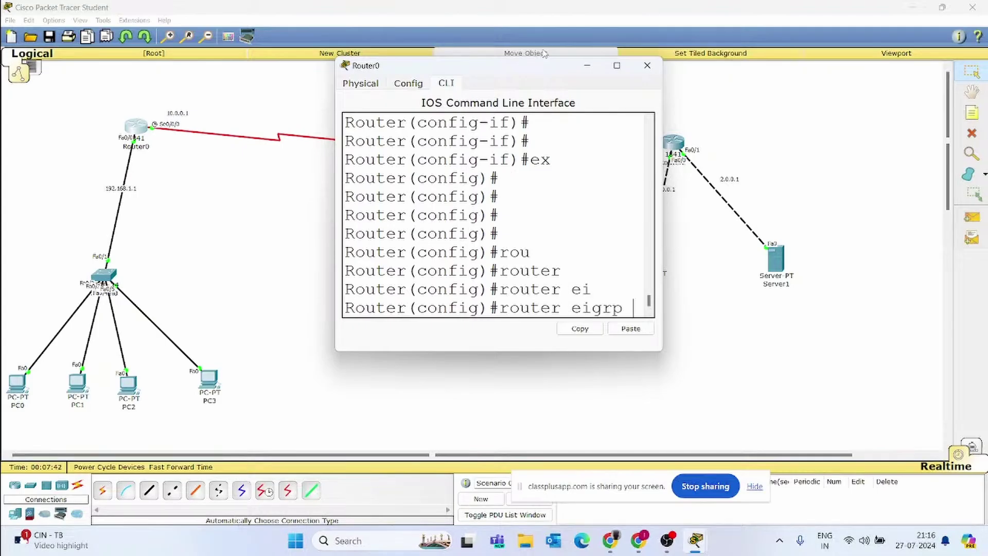
type("10")
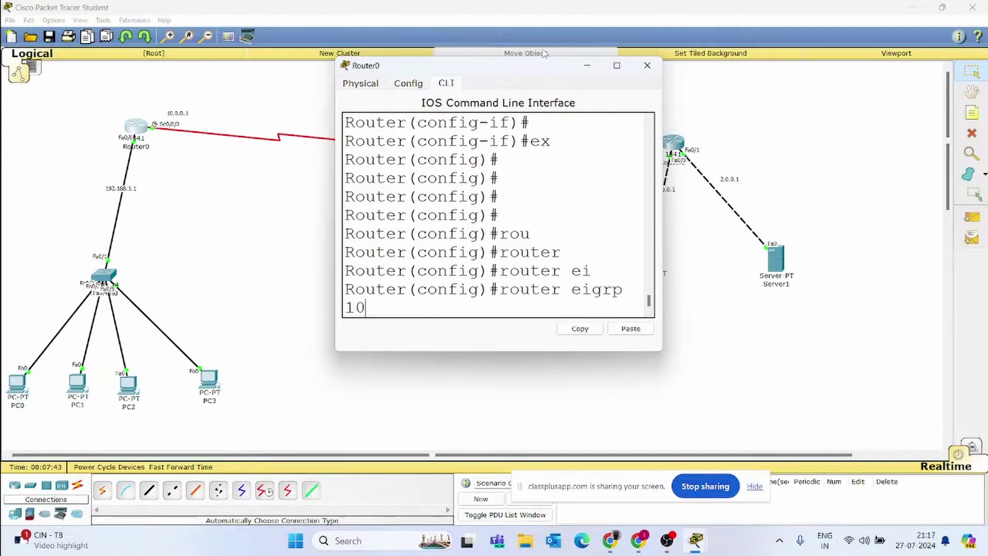
key("Return")
key("Return")
key("Return")
key("Return")
Enter network 192.168.1.1 in Router0's EIGRP 10 configuration.
type("net")
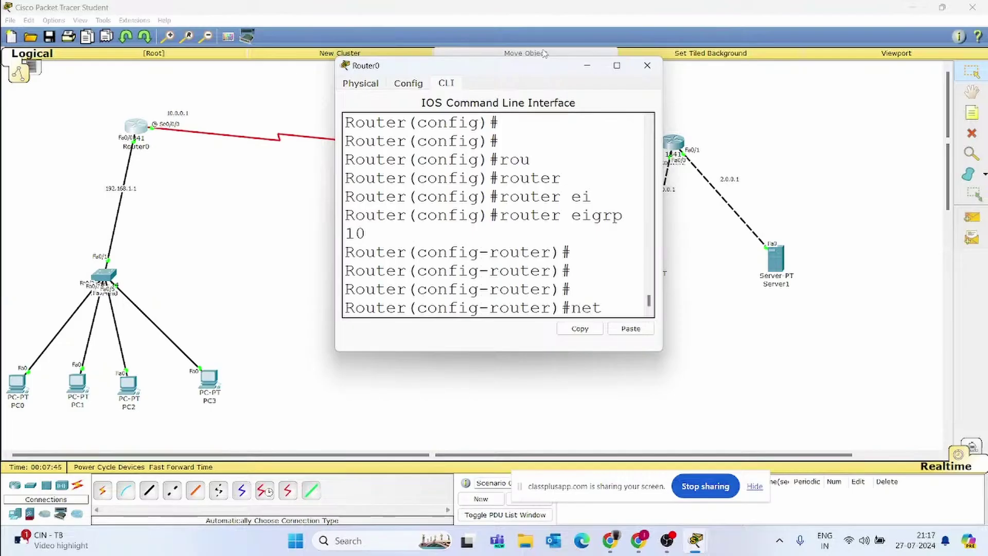
key("Tab")
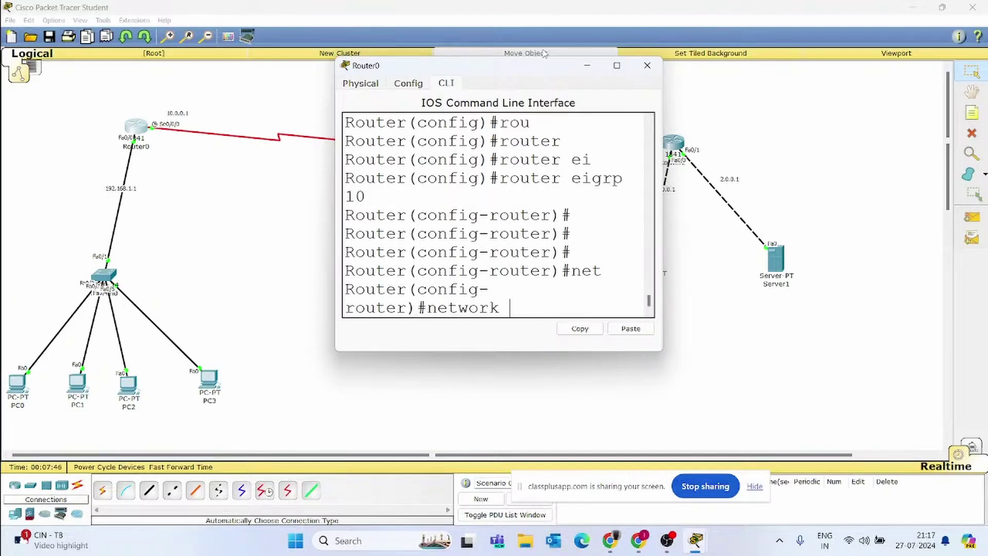
type("192.168.1.1")
key("Return")
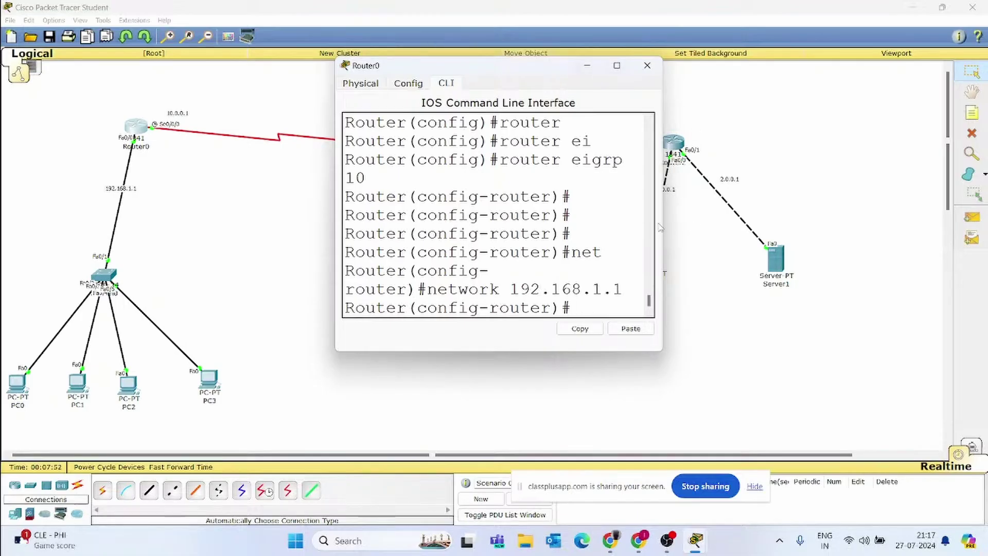
Widen Router0's window and advertise network 192.168.1.0 in its EIGRP 10 configuration.
left_click_drag(663, 220, 895, 221)
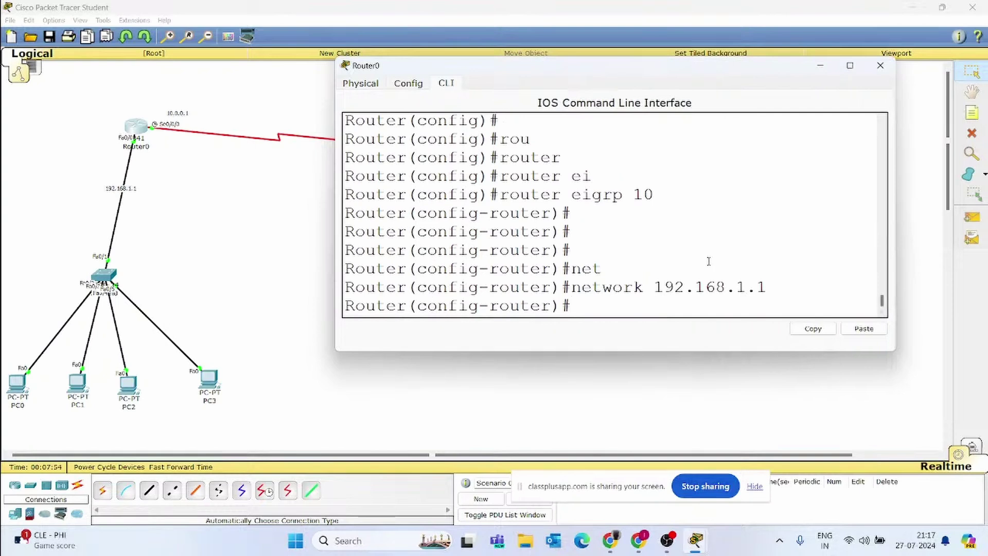
type("net")
key("Tab")
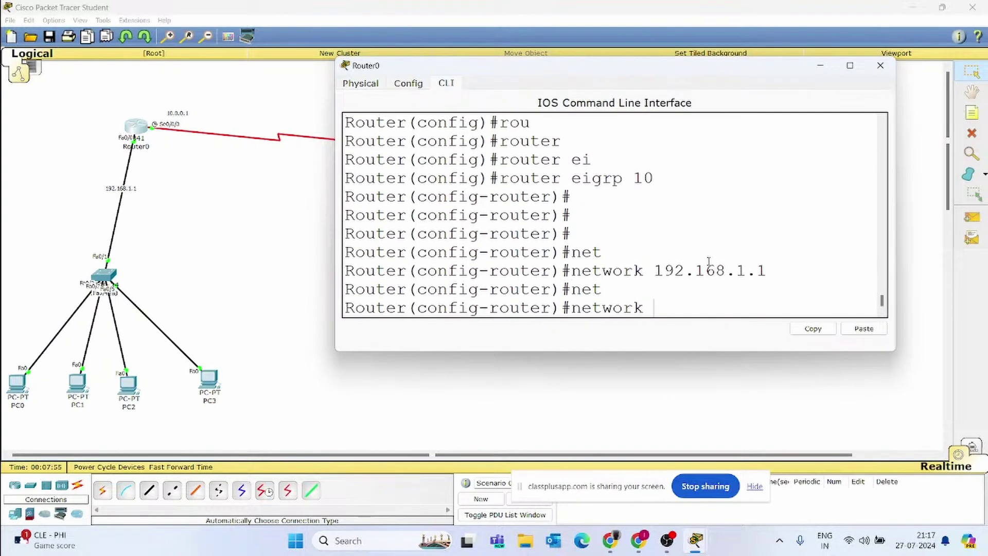
type("192.168.1.0")
key("Return")
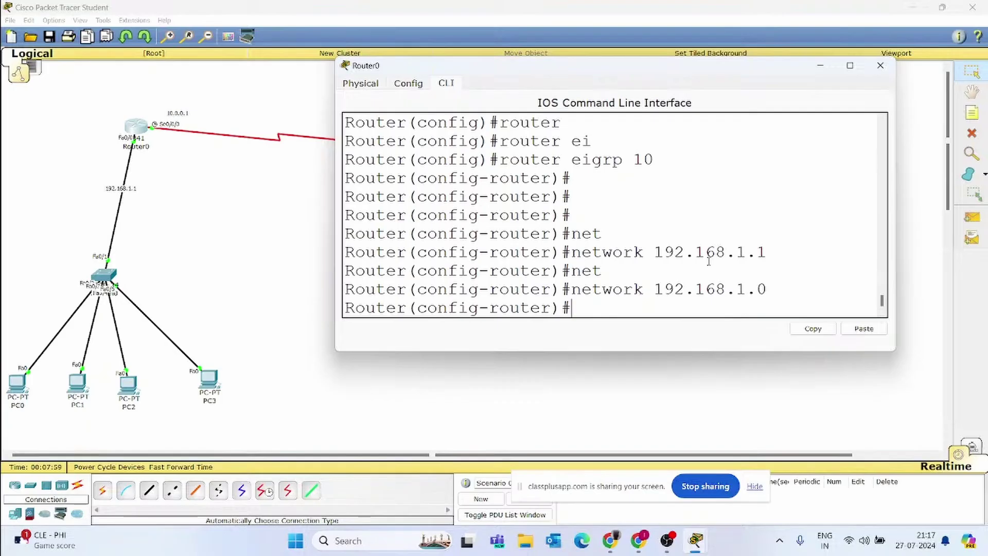
Advertise network 10.0.0.0 in Router0's EIGRP 10 configuration and close the router's window.
type("net")
key("Tab")
type("1")
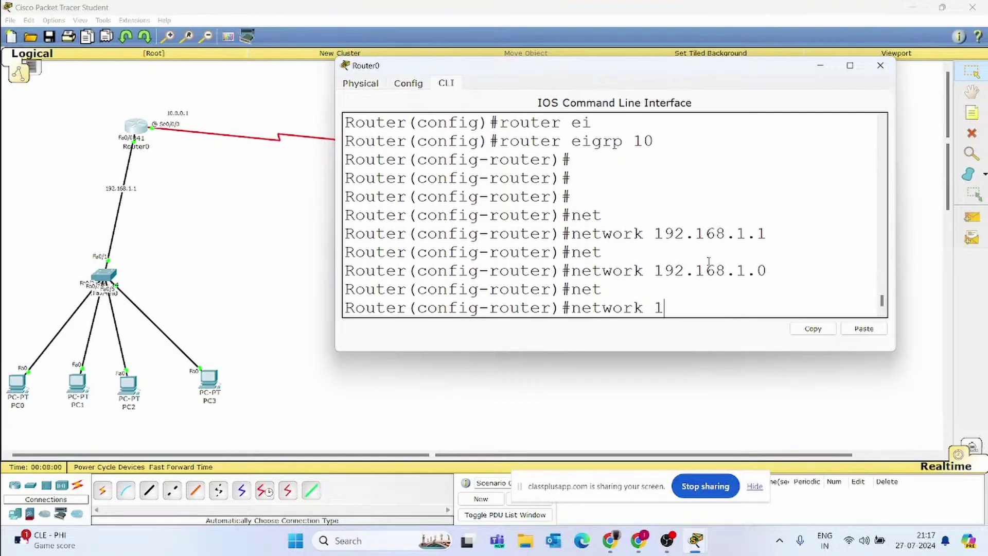
type("0.0.0.0")
key("Return")
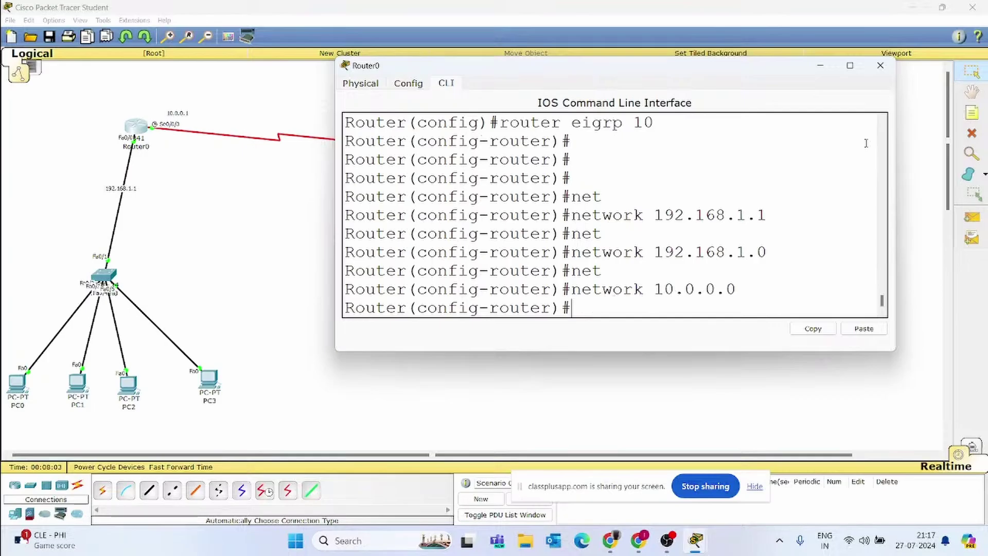
left_click(880, 65)
Open Router1's command line, widen its window and move it clear for working.
left_click(426, 165)
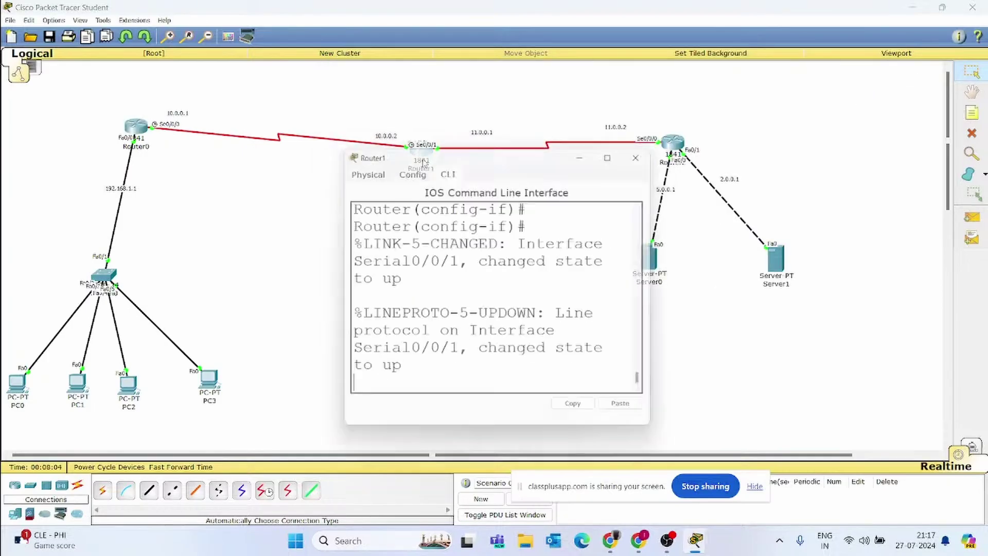
left_click_drag(656, 275, 982, 268)
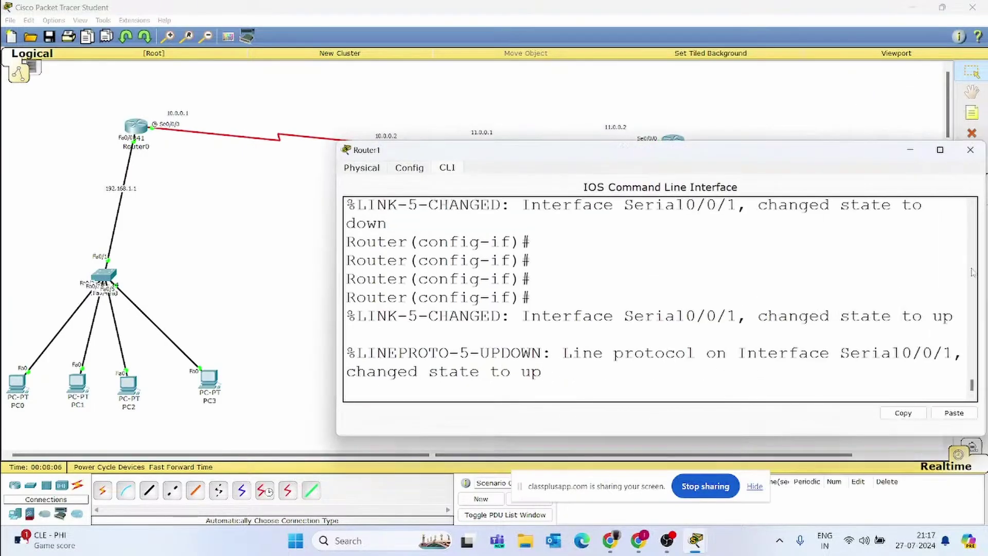
left_click_drag(718, 155, 578, 86)
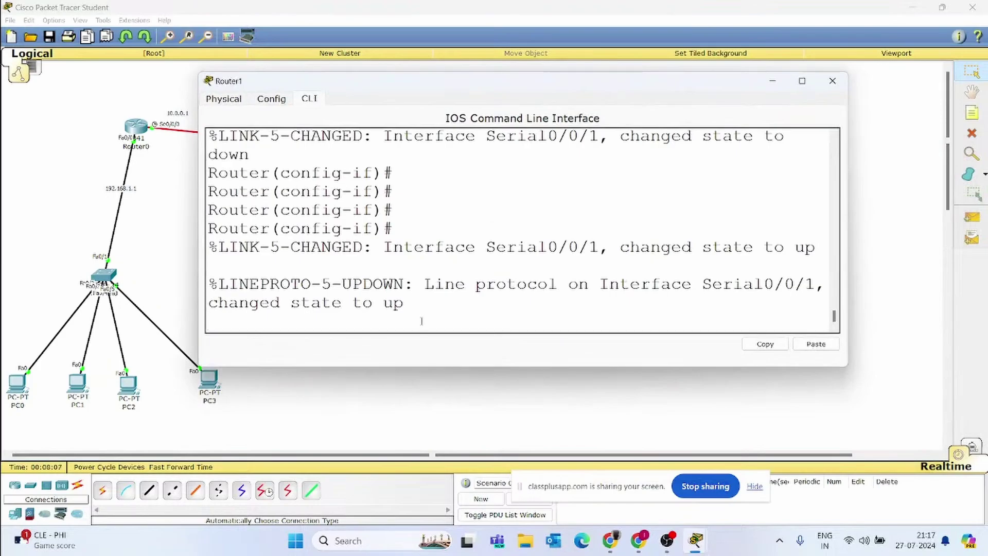
Leave Router1's interface configuration for global configuration mode with ex.
key("Return")
key("Return")
key("Return")
key("Return")
key("Return")
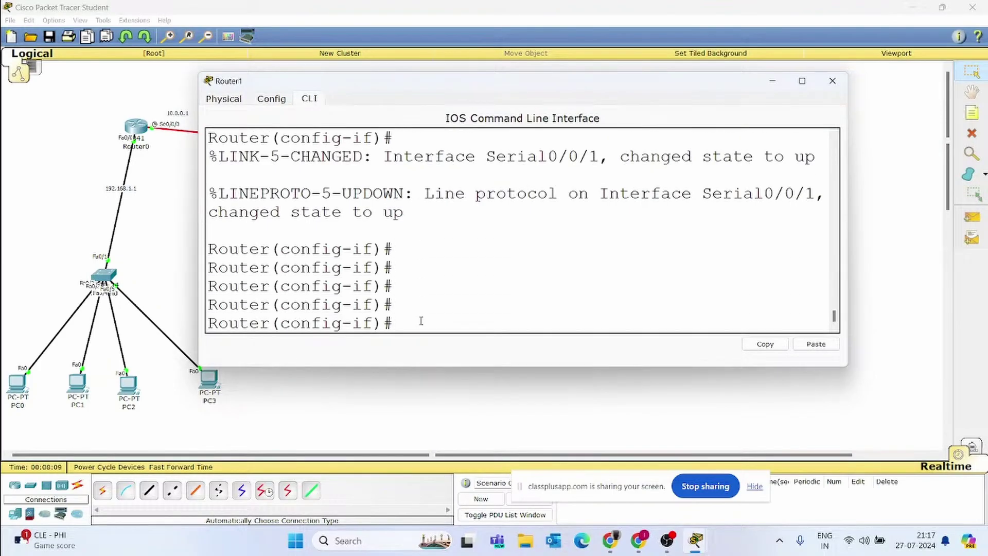
double_click(426, 304)
left_click(426, 304)
type("ex")
key("Return")
key("Return")
key("Return")
key("Return")
key("Return")
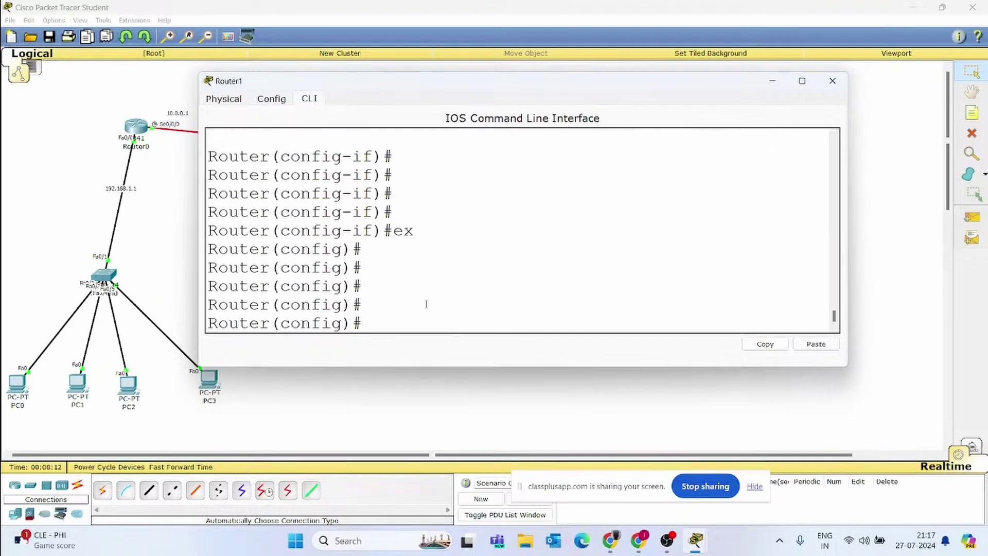
Start EIGRP routing with autonomous system number 10 on Router1.
type("ro")
key("Tab")
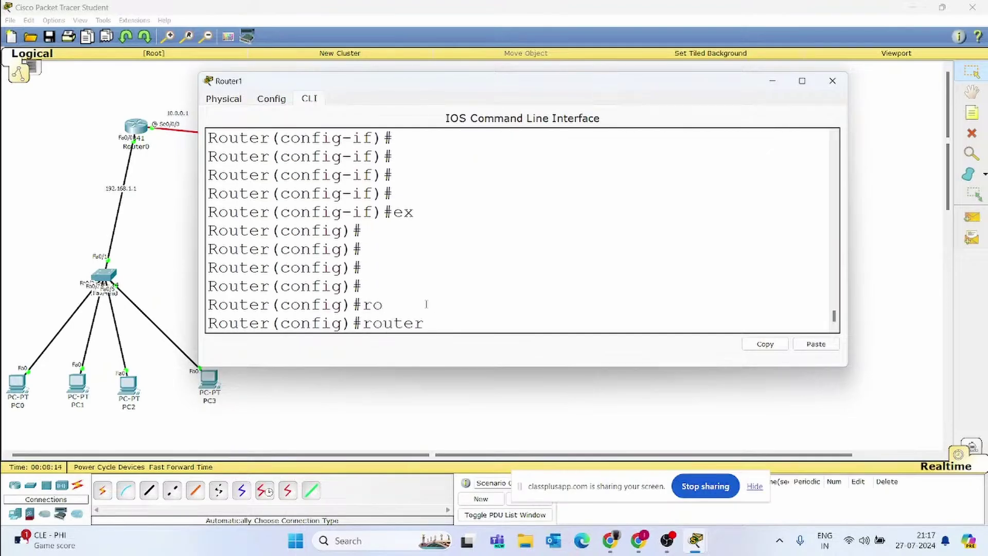
type("ei")
key("Tab")
type("1")
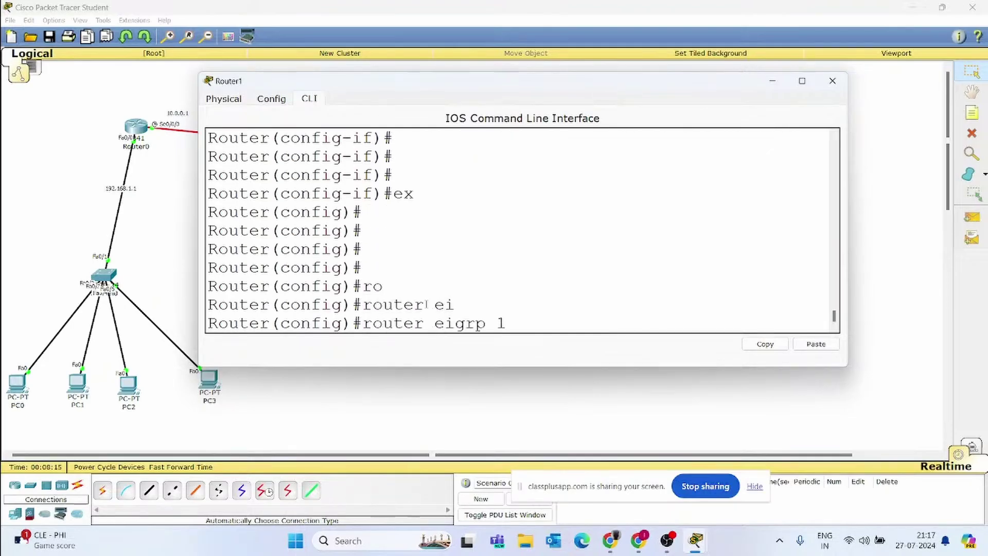
type("0")
key("Return")
key("Return")
Advertise network 10.0.0.0 in Router1's EIGRP 10 configuration.
type("net")
key("Tab")
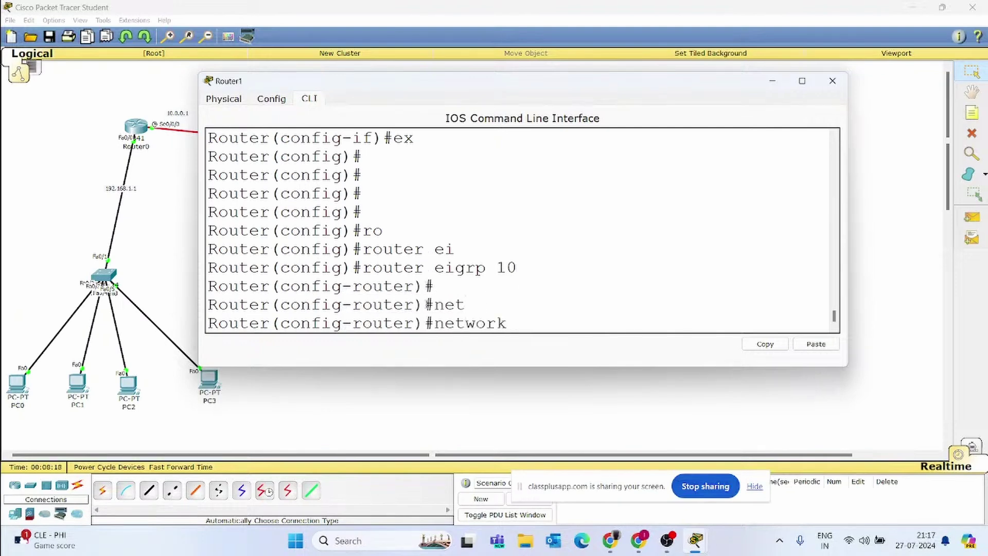
type("10.0.0.0")
key("Return")
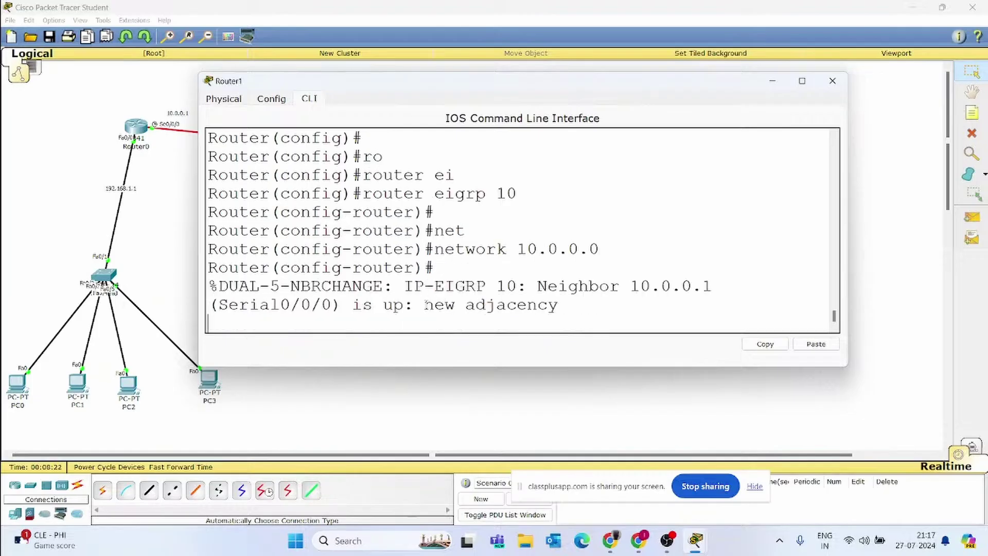
key("Return")
Advertise network 11.0.0.0 in Router1's EIGRP 10 configuration and close the router's window.
type("b")
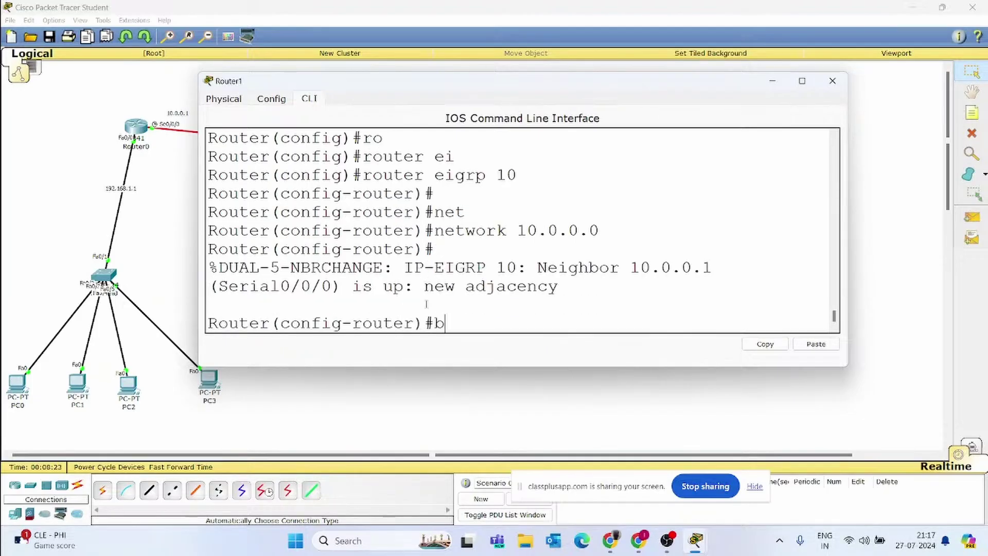
key("BackSpace")
type("net")
key("Tab")
type("1")
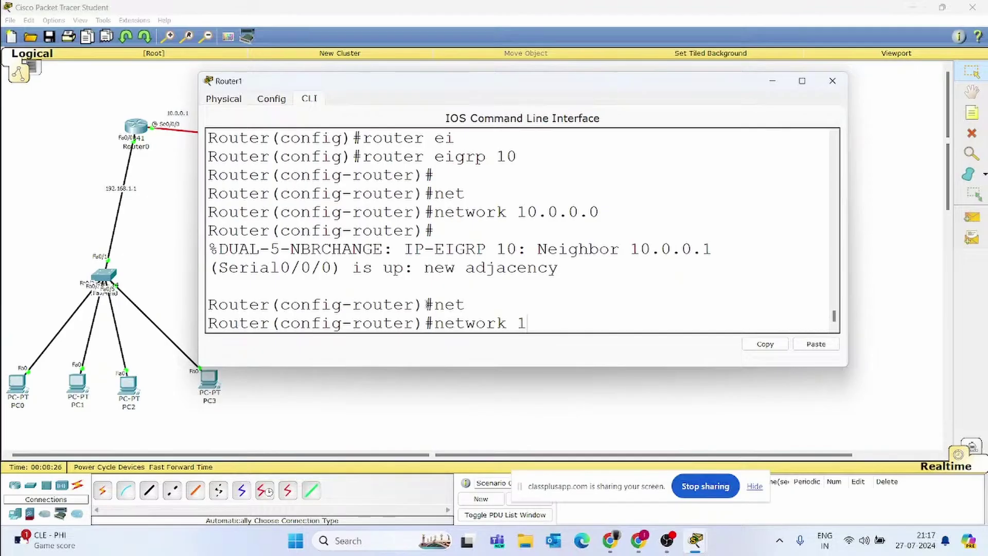
type("1.0.0.0")
key("Return")
key("Return")
key("Return")
key("Return")
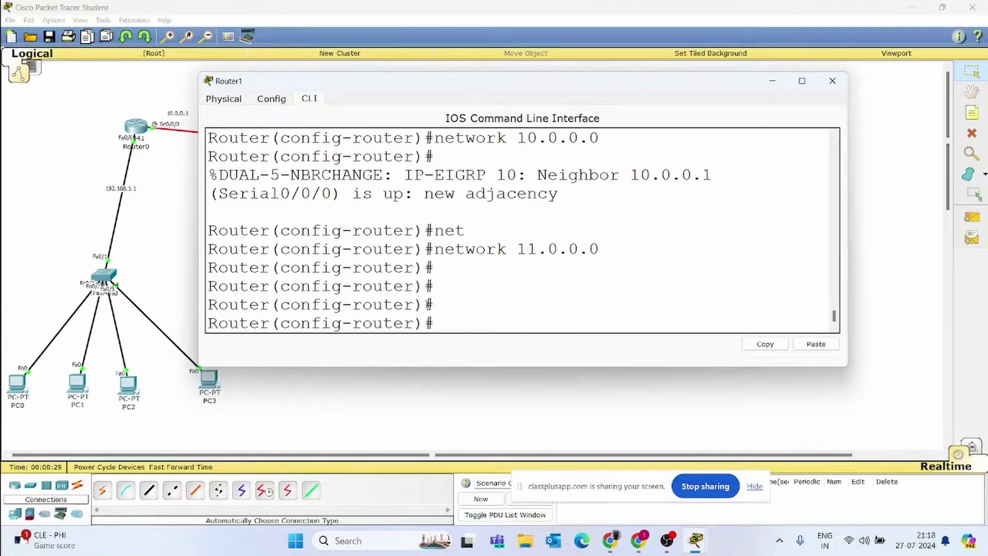
left_click(832, 81)
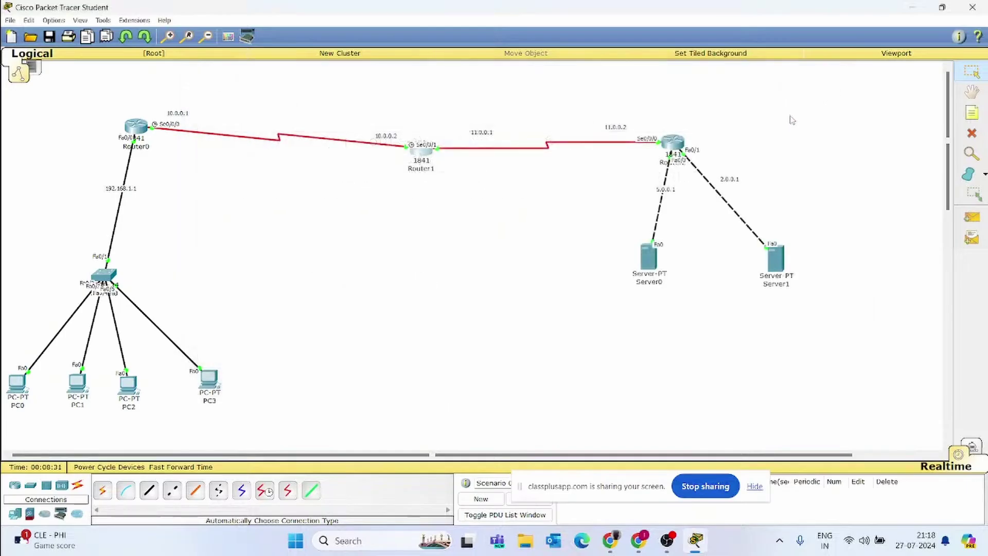
Open Router2's command line, move its window clear of the router and server links, and widen it.
left_click(673, 144)
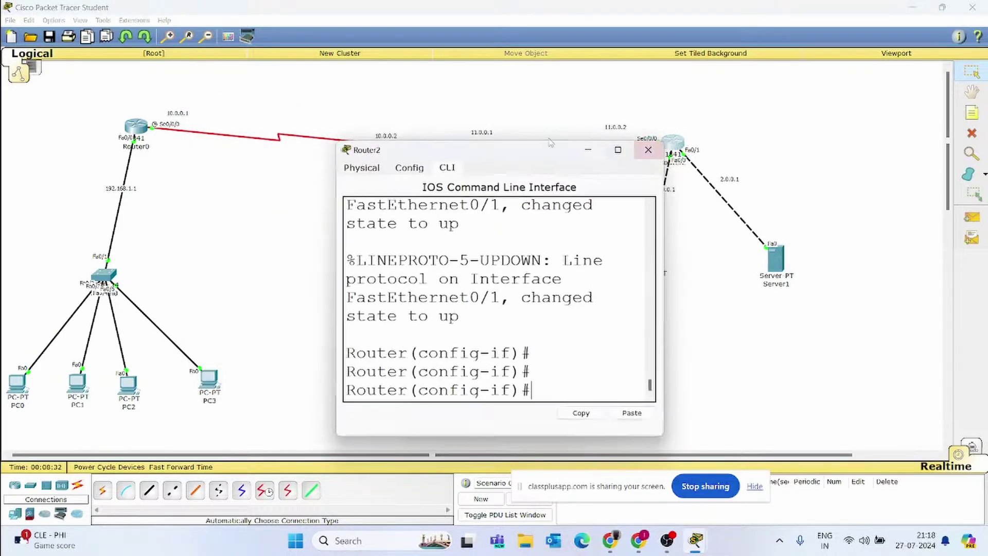
left_click_drag(502, 153, 254, 91)
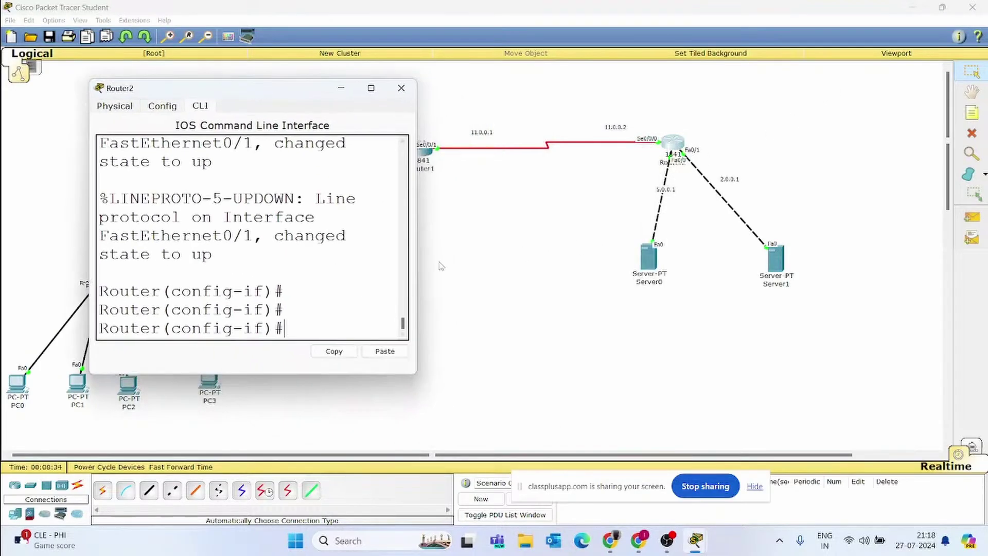
left_click_drag(415, 251, 618, 252)
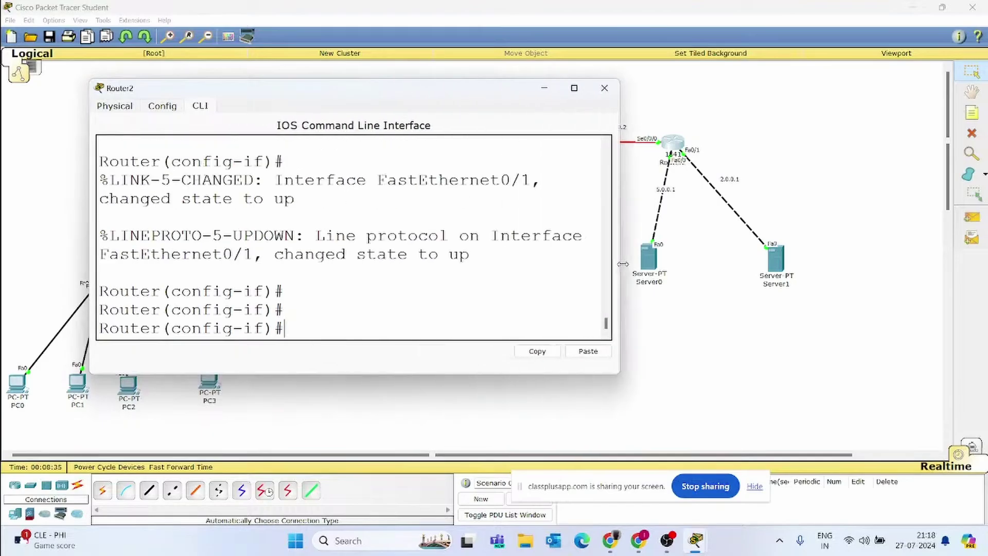
key("Return")
key("Return")
key("Return")
key("Return")
key("Return")
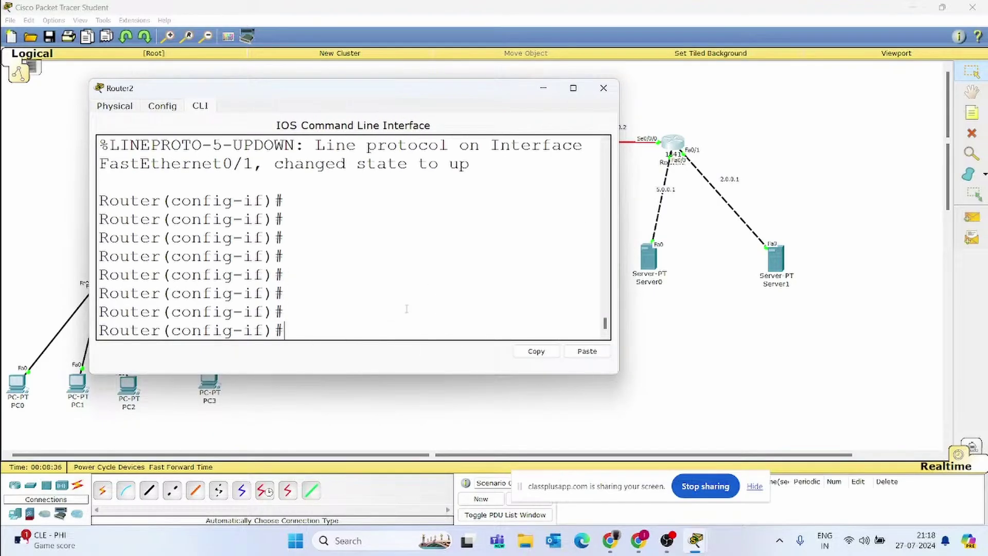
Leave Router2's interface configuration for global configuration mode with ex.
type("ex")
key("Return")
key("Return")
key("Return")
key("Return")
key("Return")
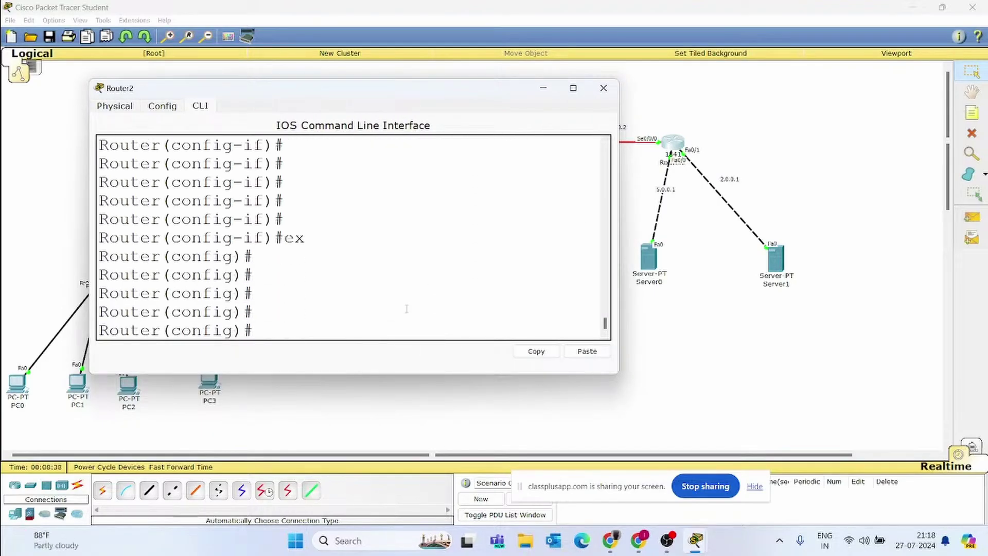
Start EIGRP routing with autonomous system number 10 on Router2.
type("ro")
key("Tab")
type("ei")
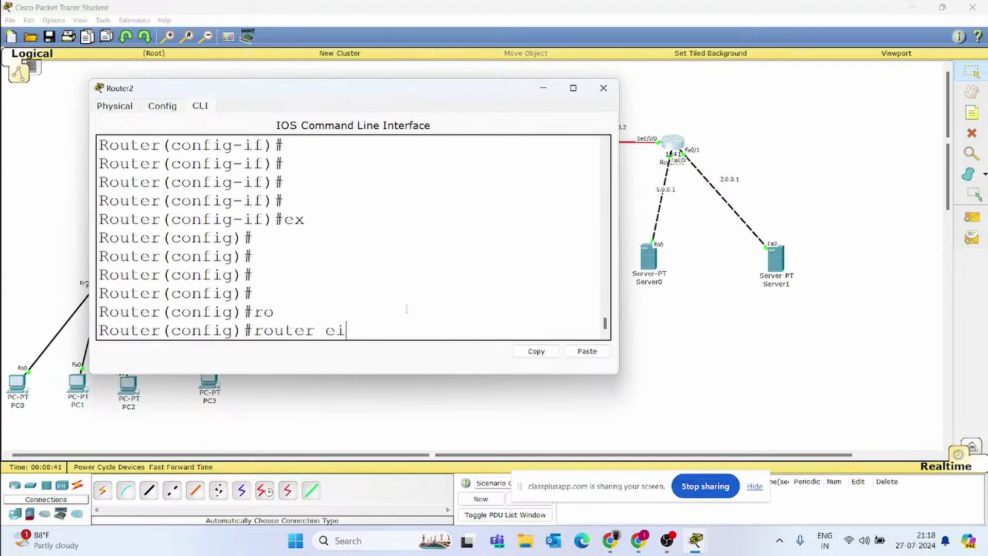
key("Tab")
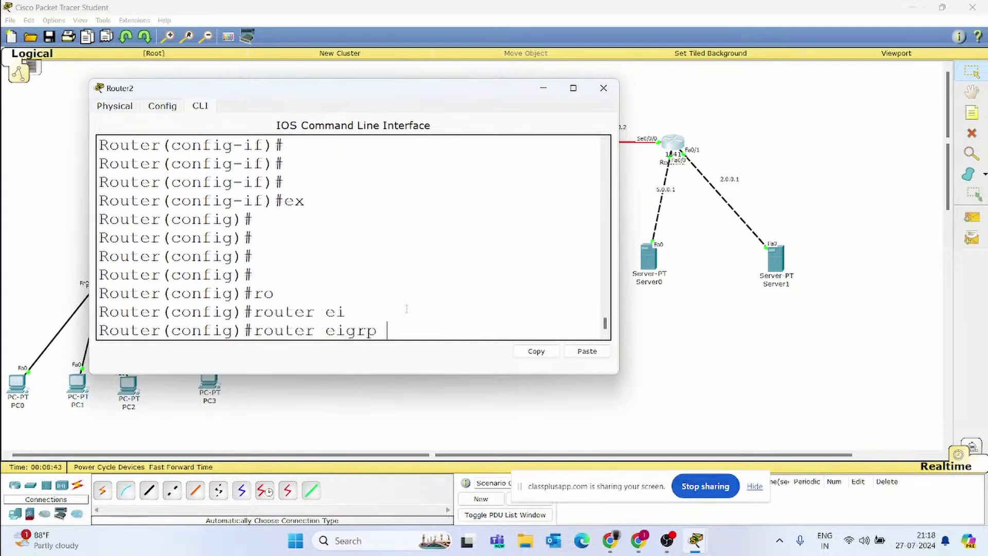
type("10")
key("Return")
key("Return")
key("Return")
Advertise network 11.0.0.0 in Router2's EIGRP 10 configuration.
type("nfig-router)#n")
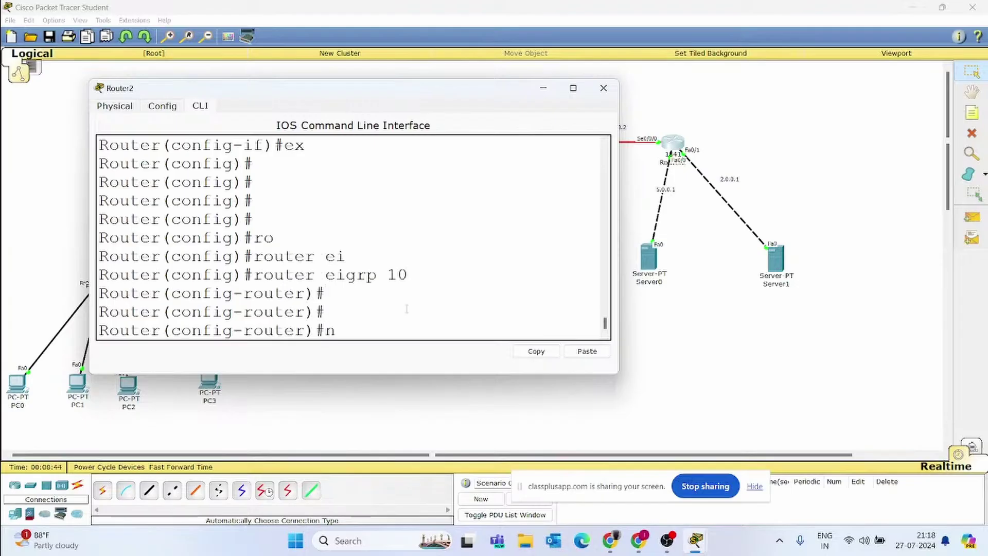
type("et")
key("Tab")
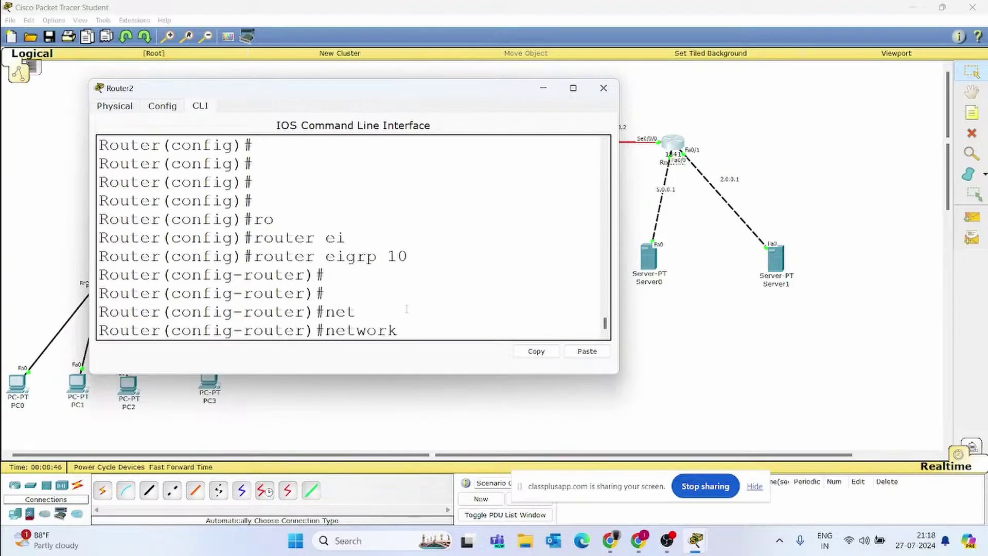
type("11.0.0.0")
key("Return")
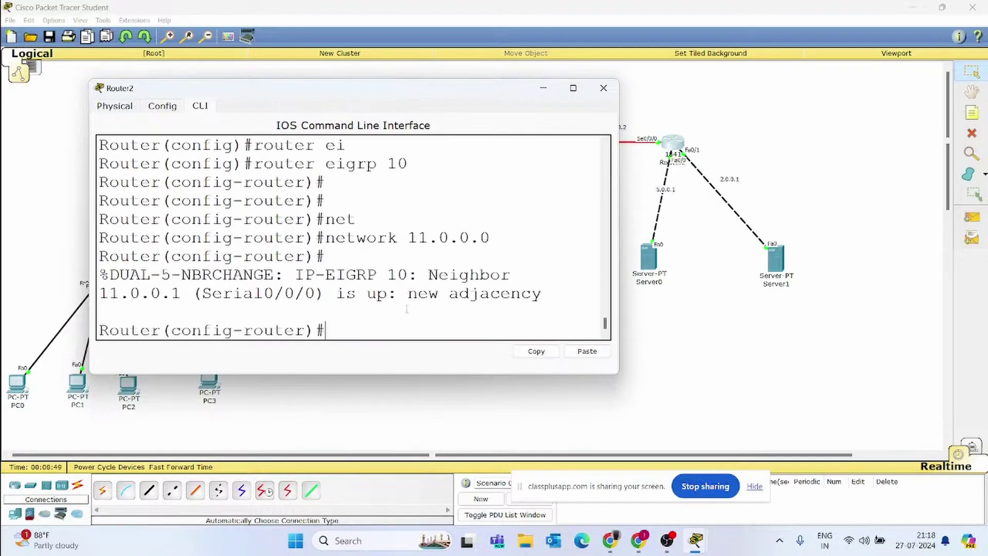
Enter network 5.0.0.1 in Router2's EIGRP 10 configuration and reissue the command as network 5.0.0.0.
type("net")
key("Tab")
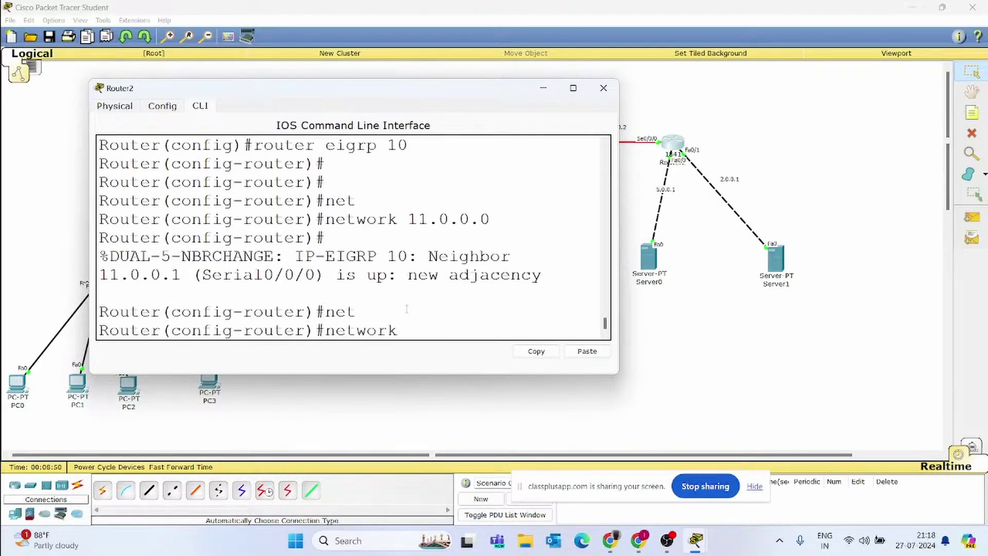
type("5.0.0.1")
key("Return")
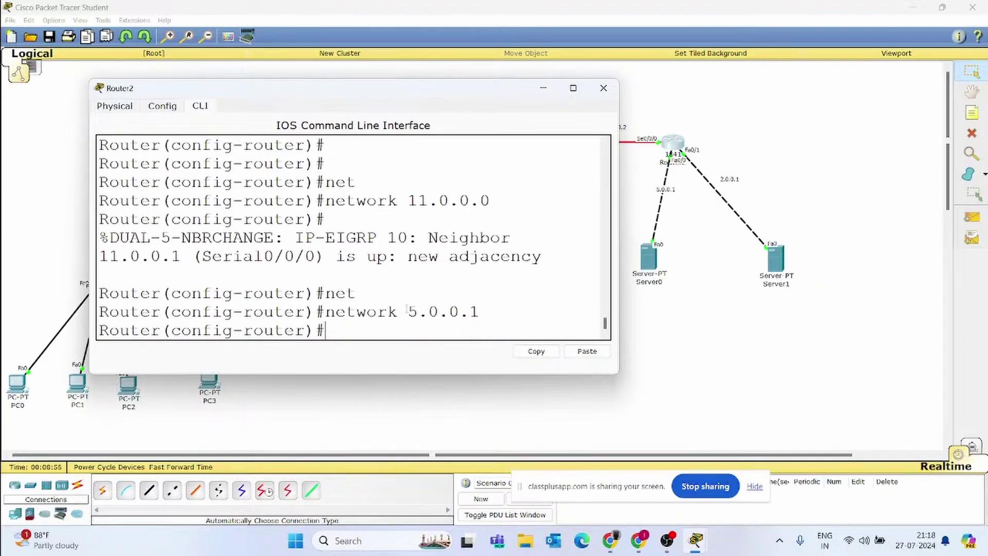
key("Up")
key("BackSpace")
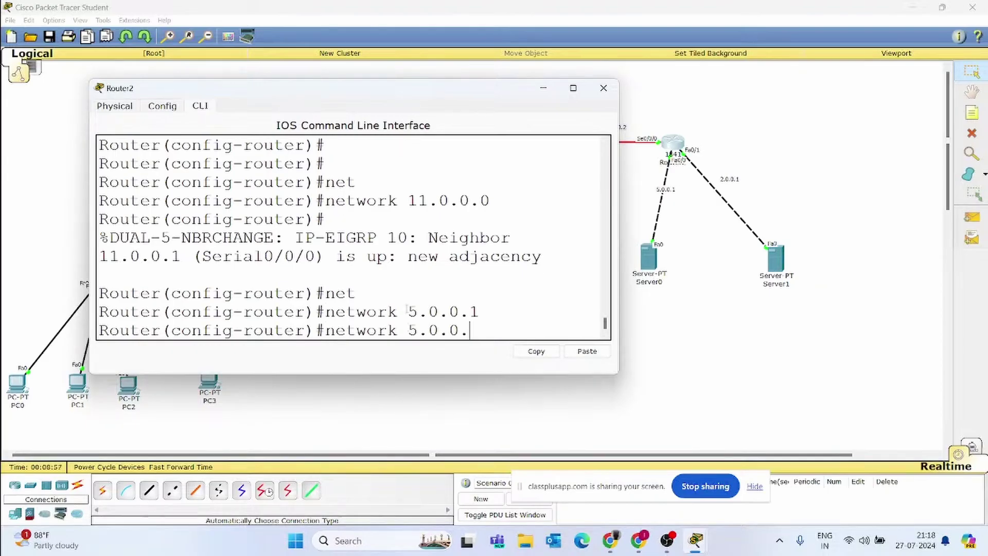
type("0")
key("Return")
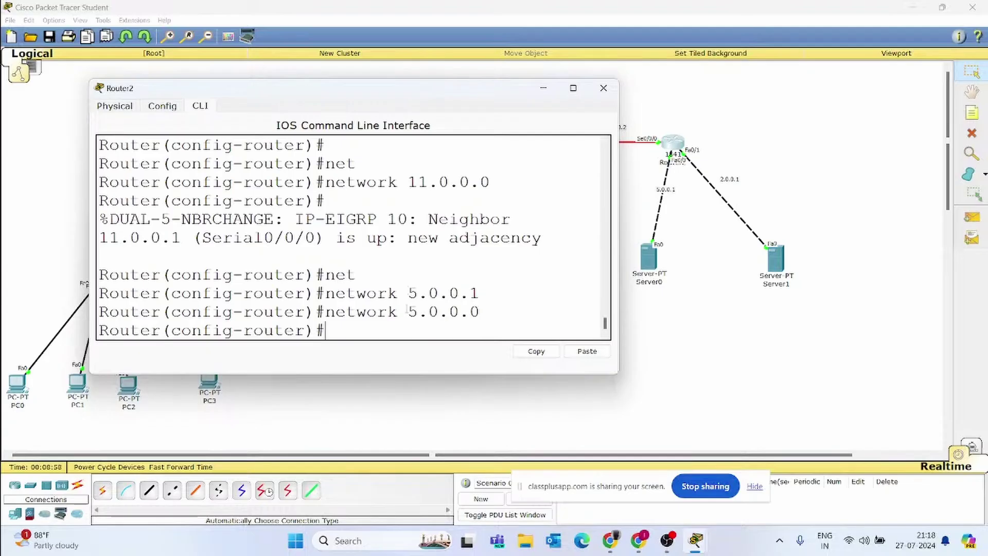
Advertise network 2.0.0.0 in Router2's EIGRP 10 configuration and close the router's window.
type("net")
key("Tab")
type("2")
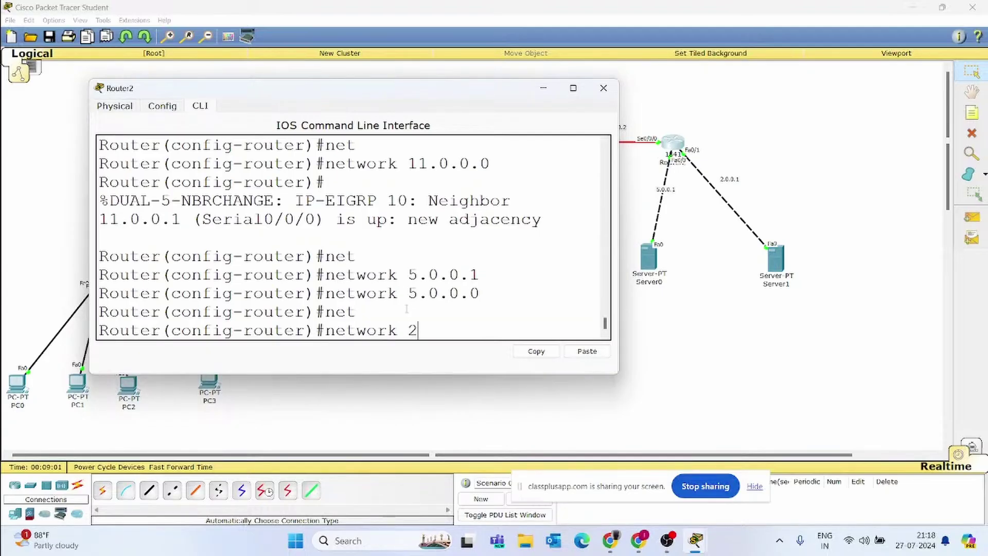
type(".0.0.0")
key("Return")
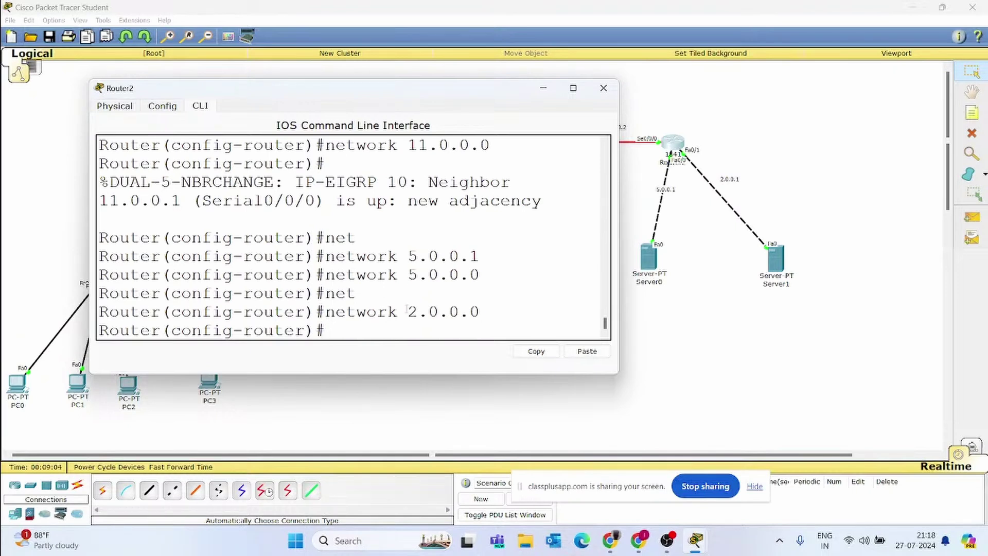
key("Return")
key("Return")
key("Return")
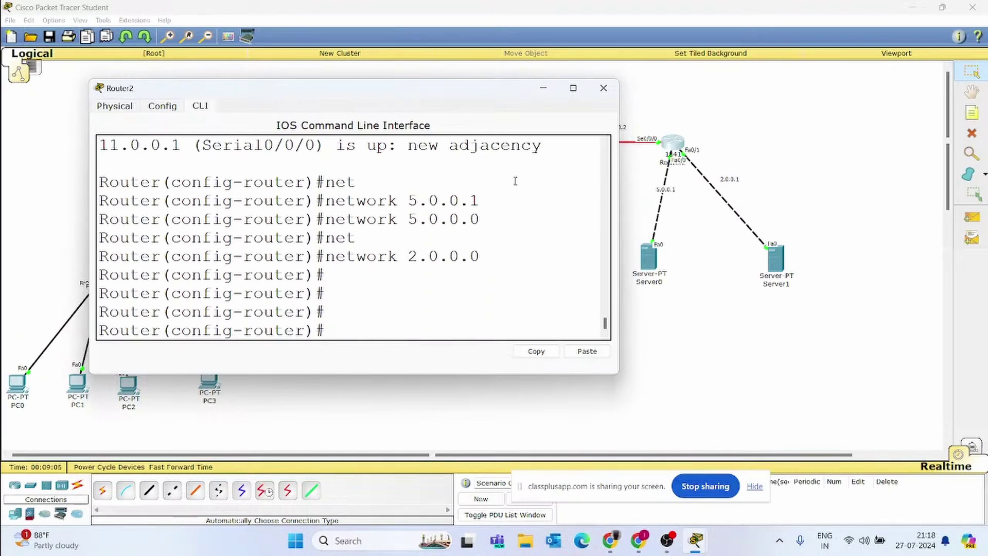
left_click(611, 93)
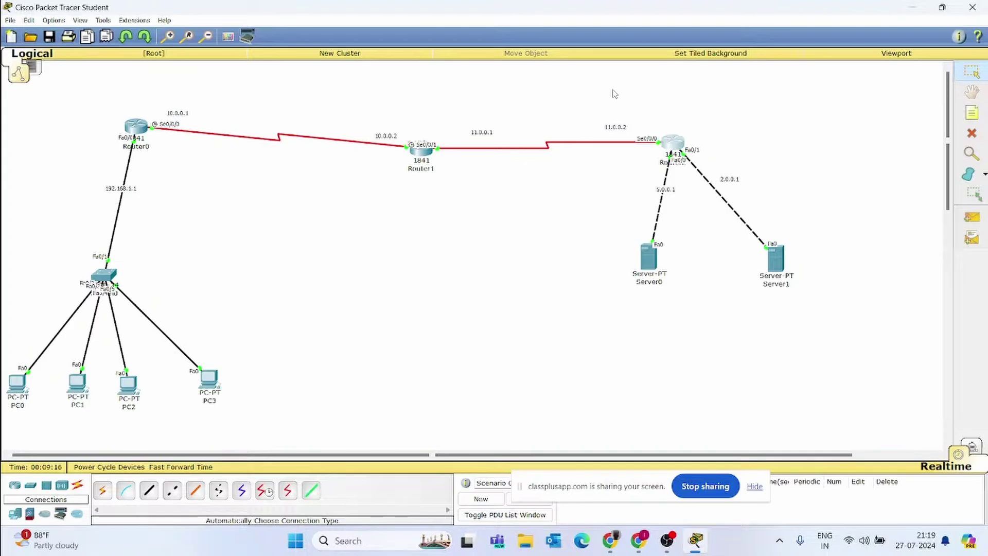
Send a simple PDU from PC0 to Server0 to test connectivity.
left_click_drag(583, 493, 803, 515)
left_click(971, 217)
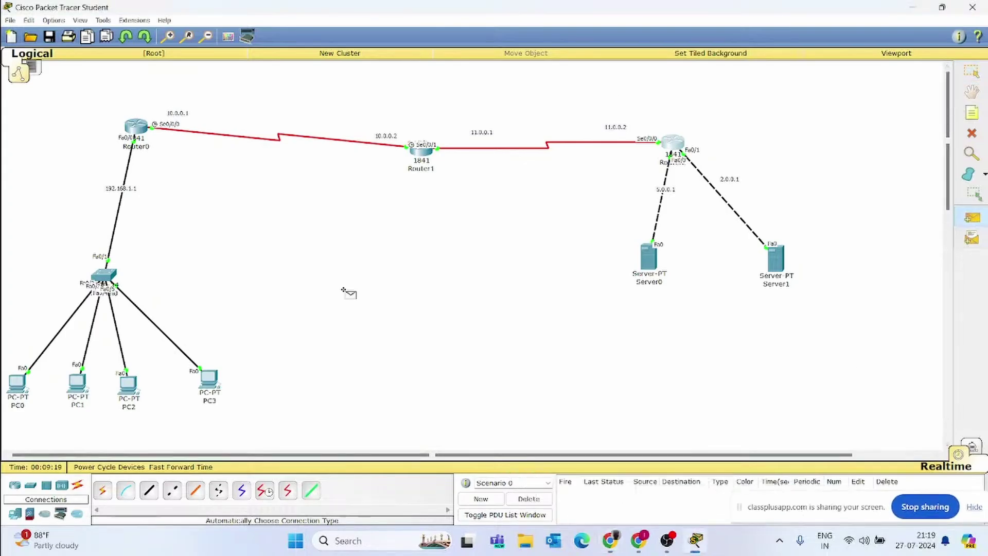
left_click(32, 393)
left_click(649, 260)
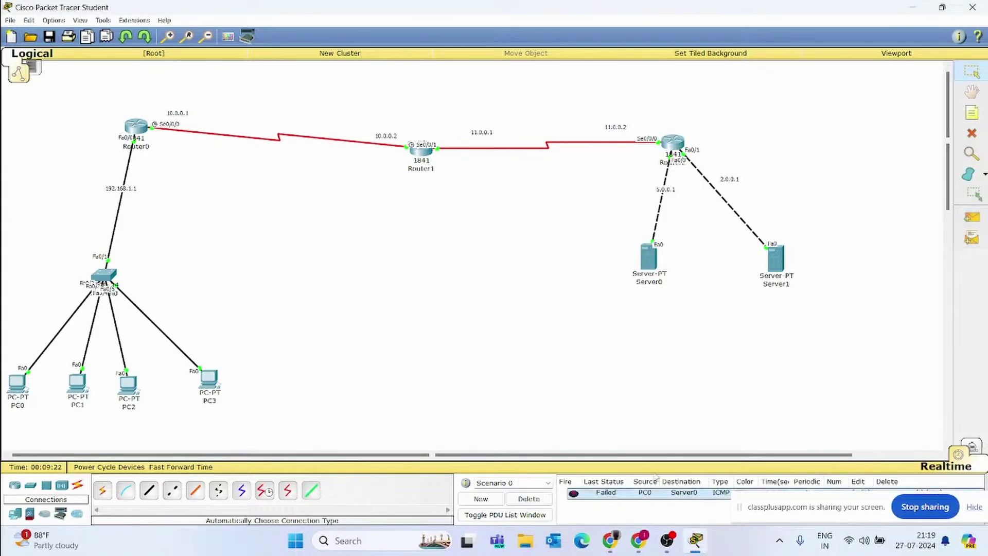
Repeat the simple PDU test from PC0 to Server0, check its status, and delete the test scenario.
left_click(971, 217)
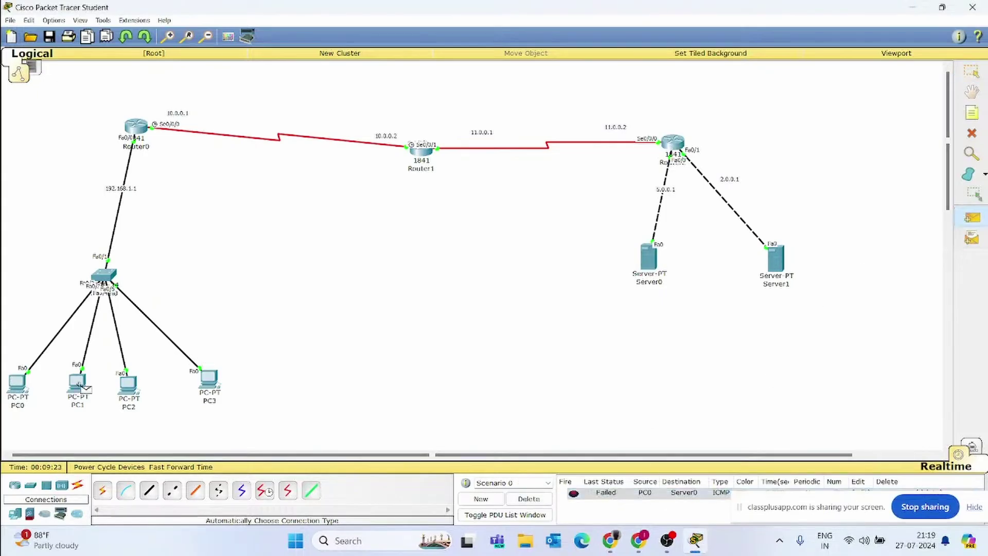
left_click(25, 384)
left_click(656, 263)
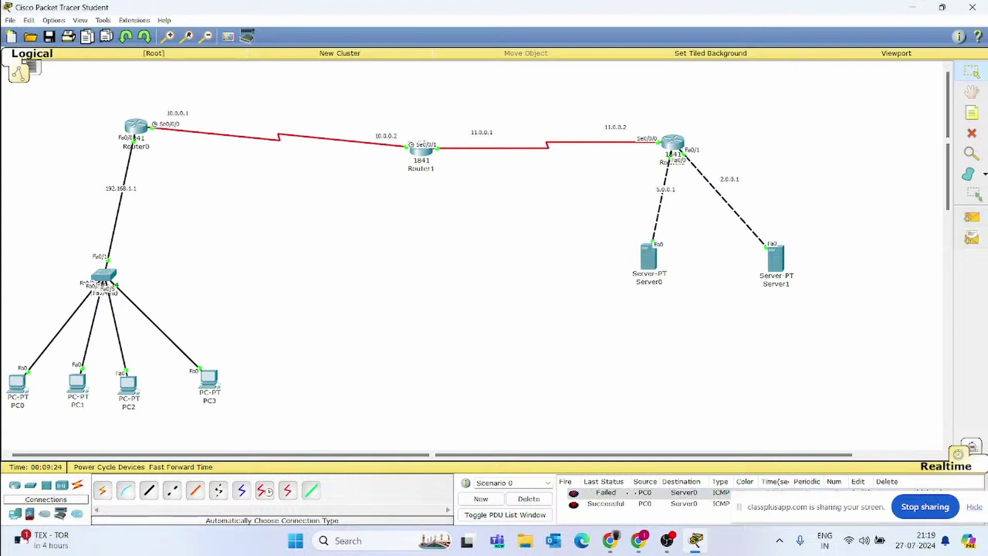
left_click(621, 505)
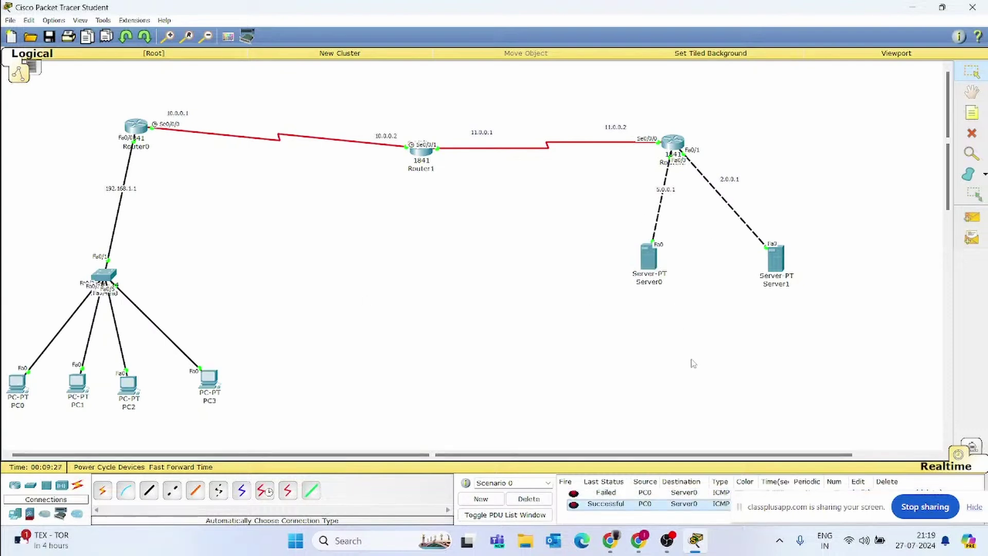
left_click(528, 499)
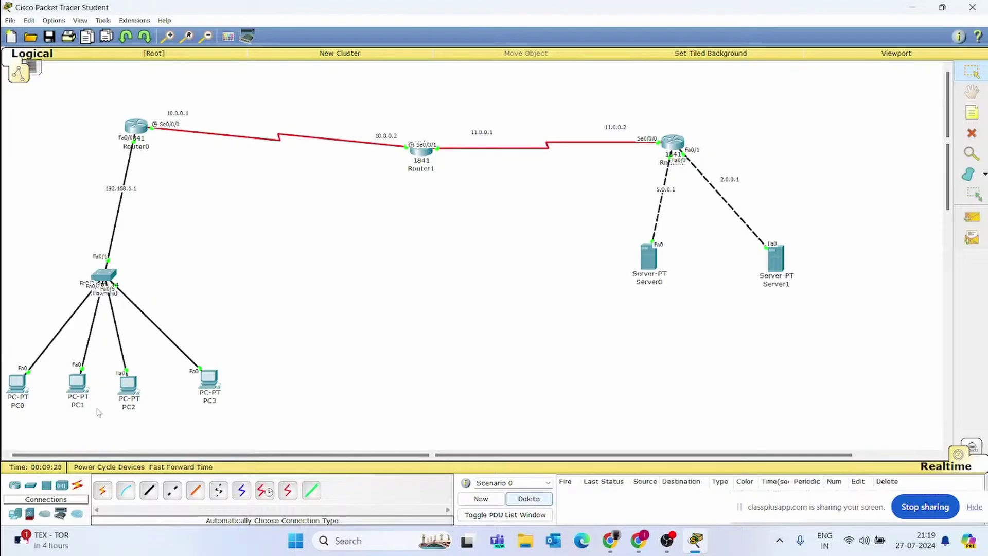
Open PC0's command prompt, move the window clear of the servers, and ping Server0 at 5.0.0.2.
left_click(19, 385)
left_click_drag(489, 150, 215, 124)
left_click(297, 198)
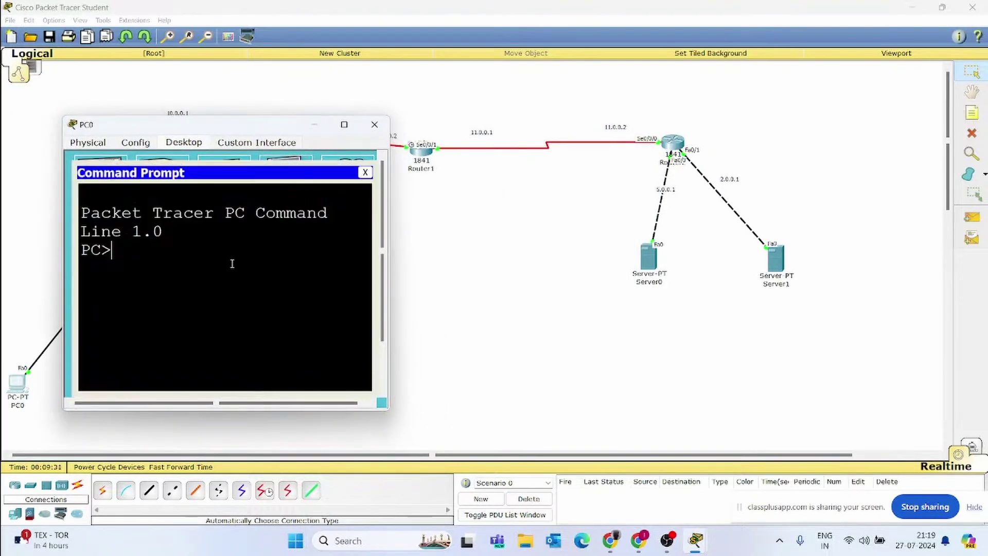
type("pinf")
key("BackSpace")
key("BackSpace")
type("g 5.0.0.2")
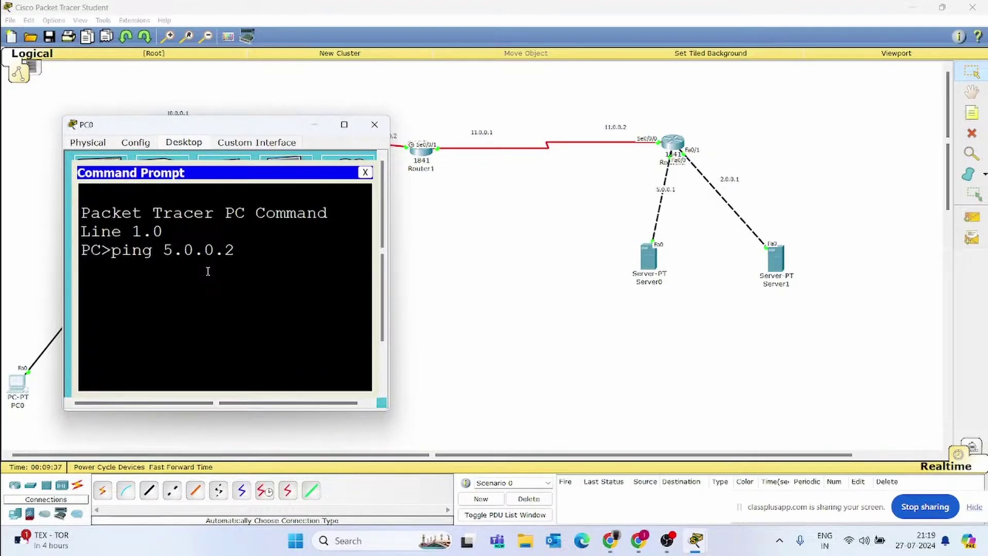
key("Return")
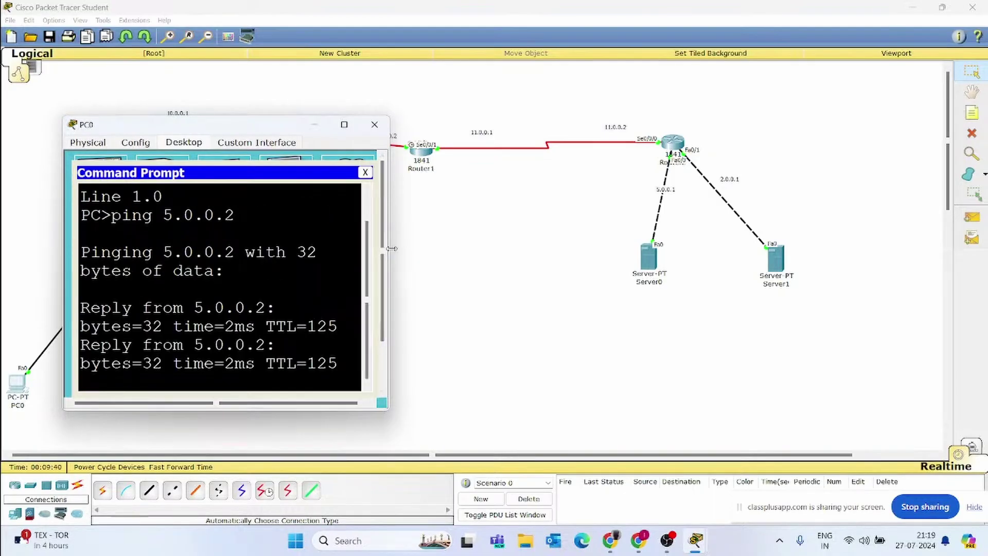
Widen PC0's window to view the ping output, load the web page at 5.0.0.2 in its web browser, and close the window.
left_click_drag(392, 248, 717, 250)
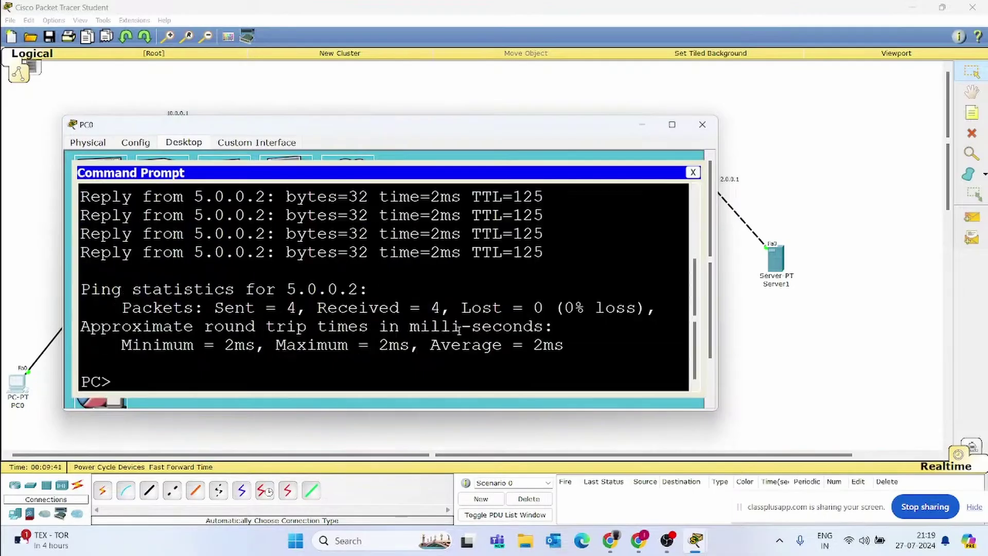
left_click(692, 173)
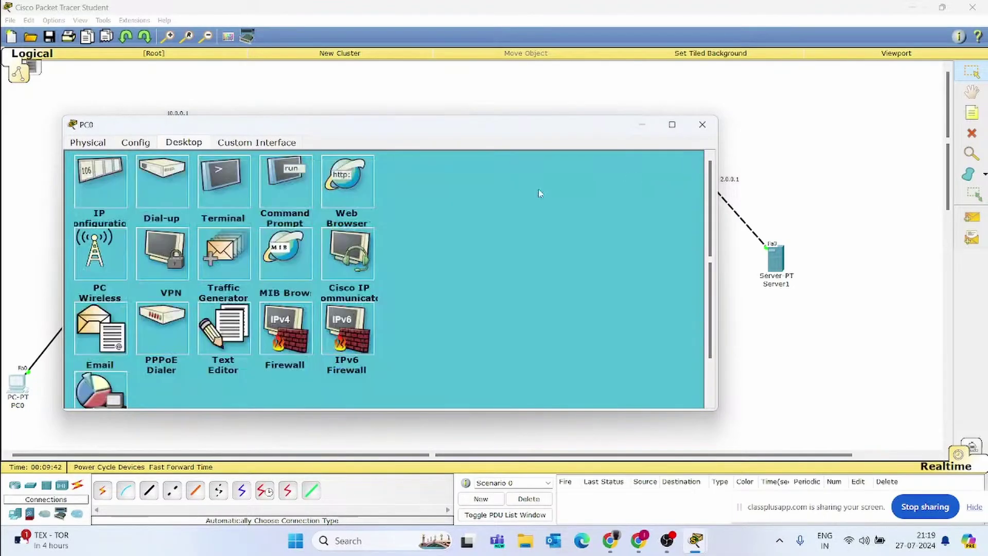
left_click(338, 176)
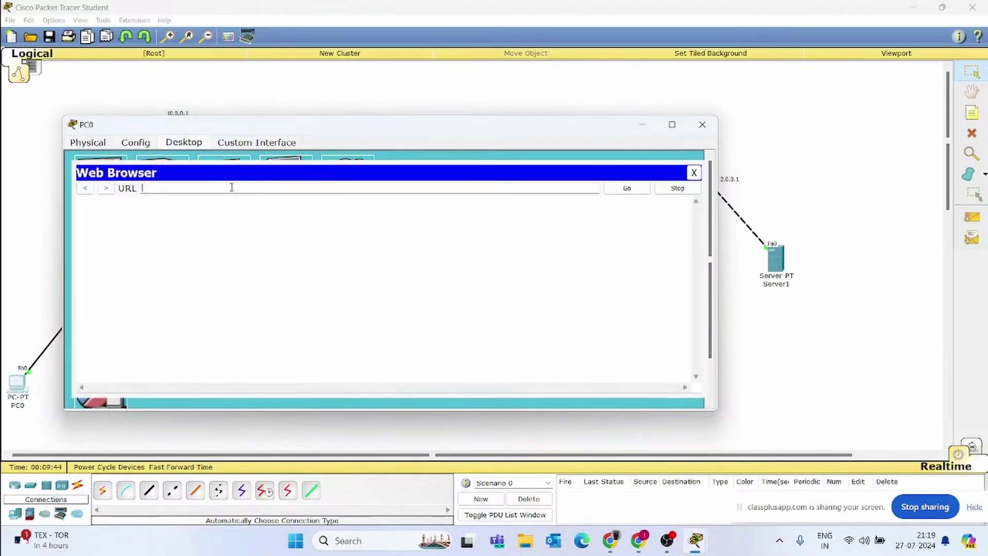
type("2")
key("Return")
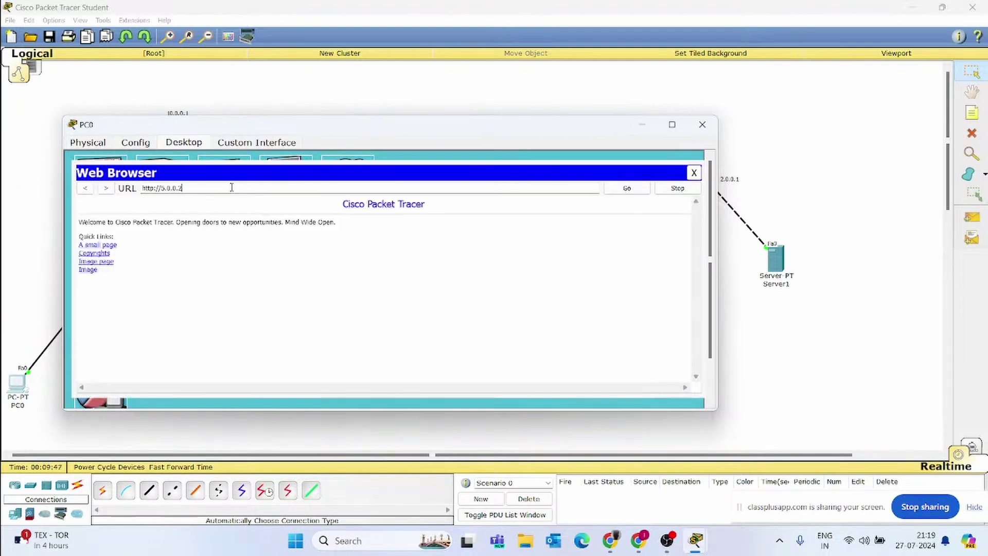
left_click_drag(444, 209, 292, 205)
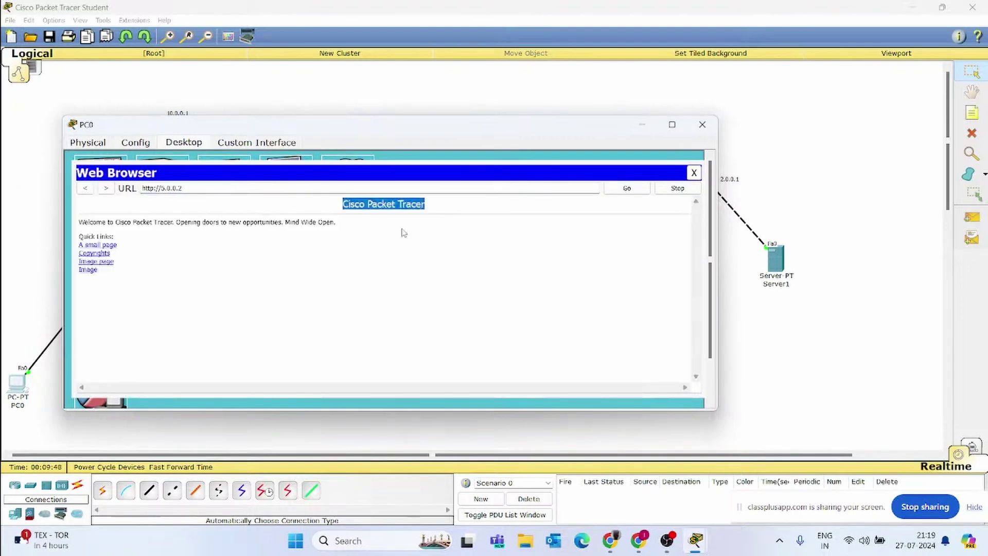
left_click(403, 233)
left_click(701, 124)
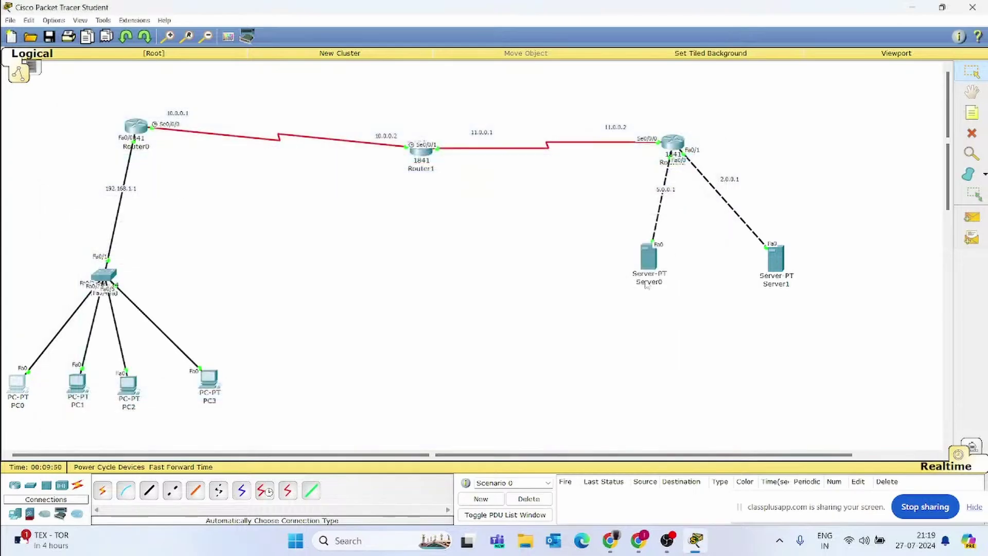
Change the heading text in Server0's HTTP index.html page to "Youtube Server" and close the server's window.
left_click(648, 257)
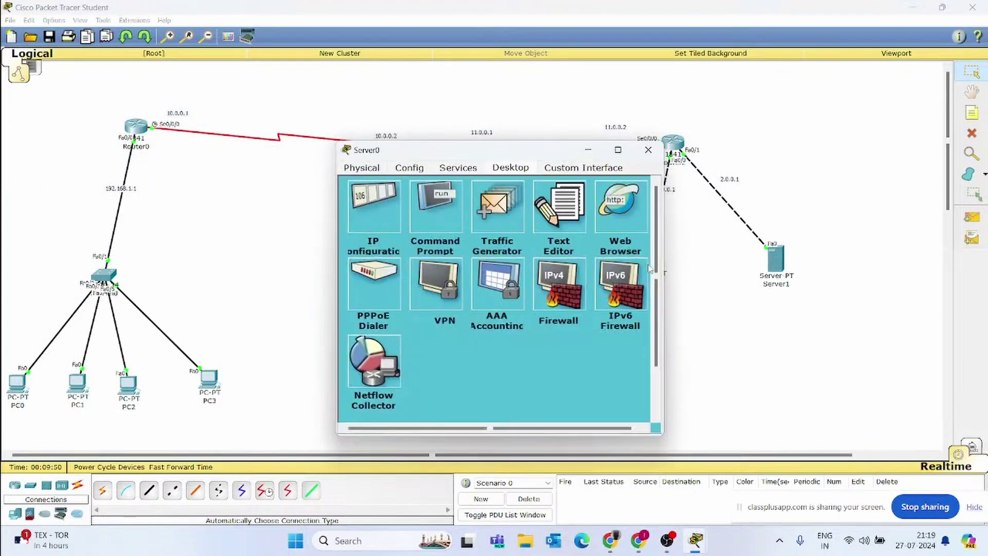
left_click(448, 170)
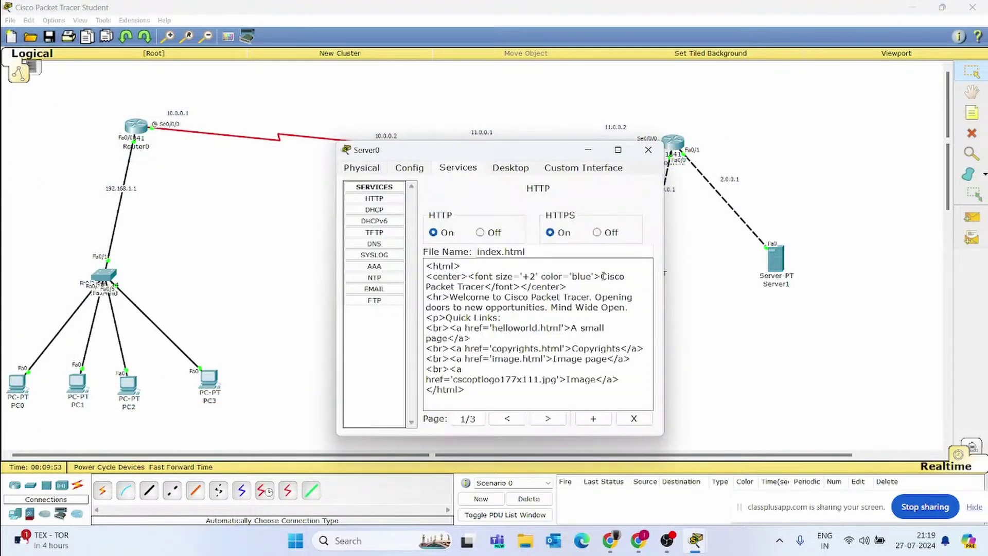
left_click_drag(601, 277, 485, 286)
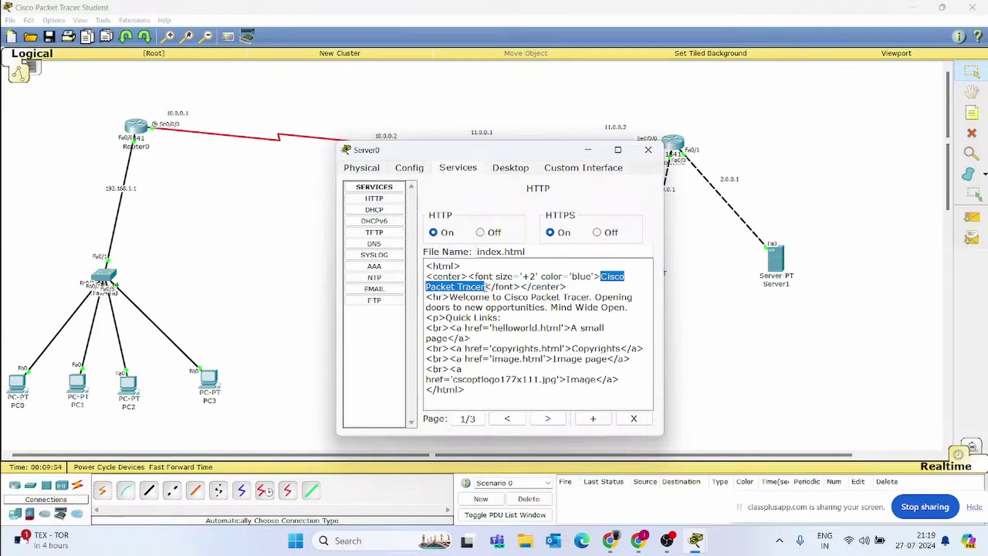
type("You")
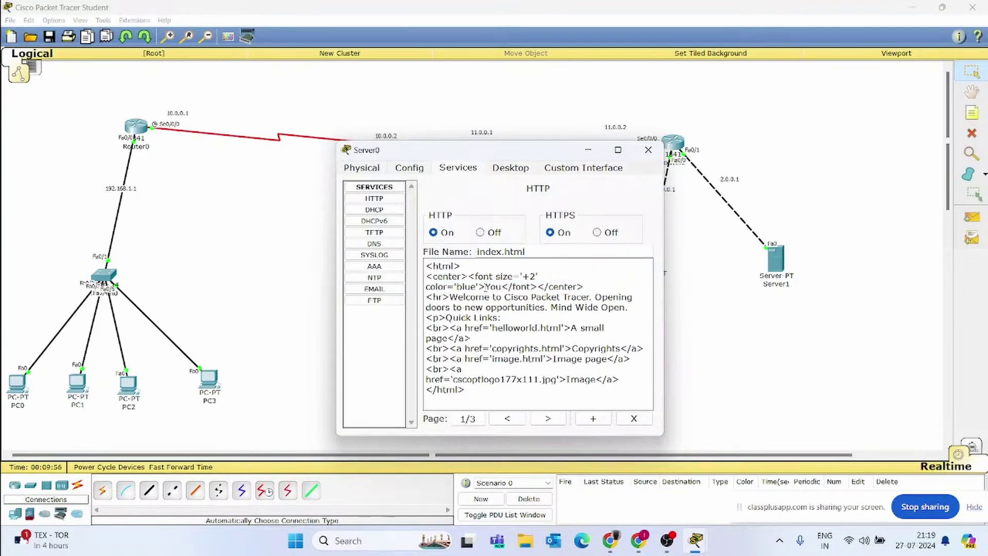
type("tube S")
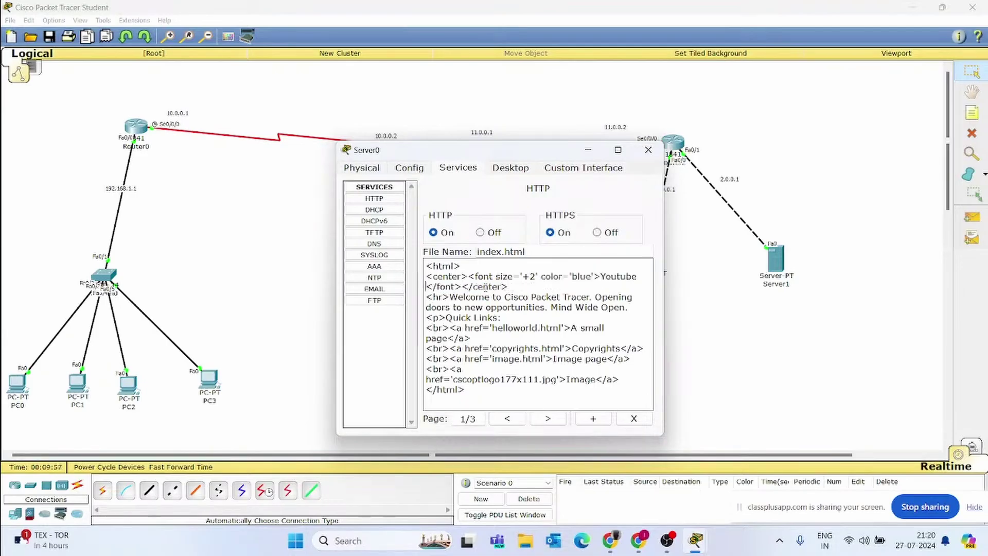
type("erver")
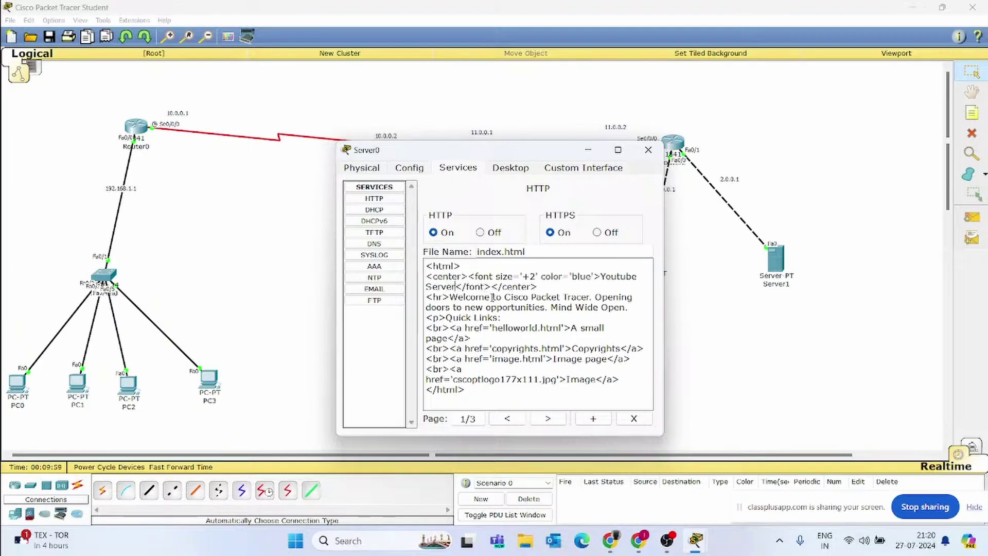
left_click(647, 149)
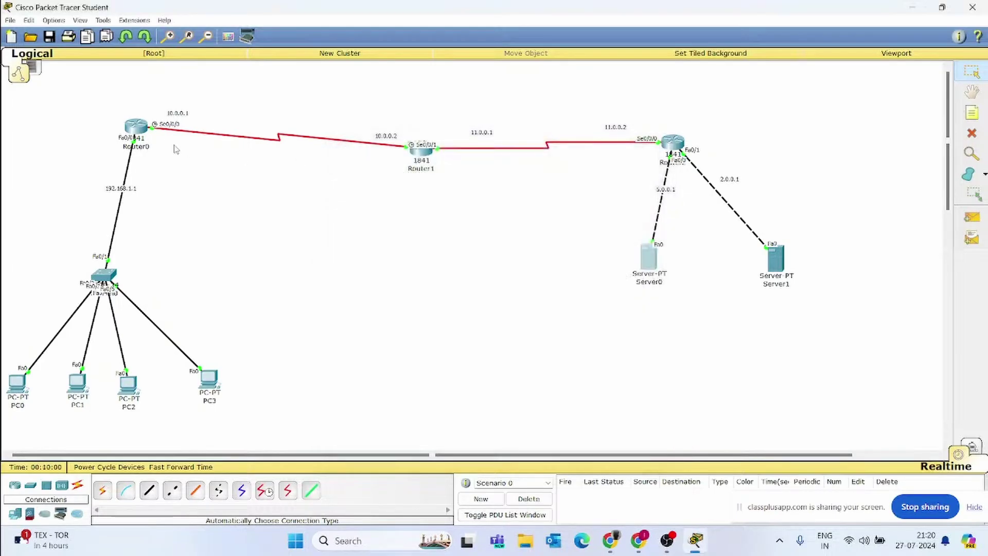
Load the edited page at 5.0.0.2 in PC0's web browser, check its heading, and close the browser.
left_click(17, 383)
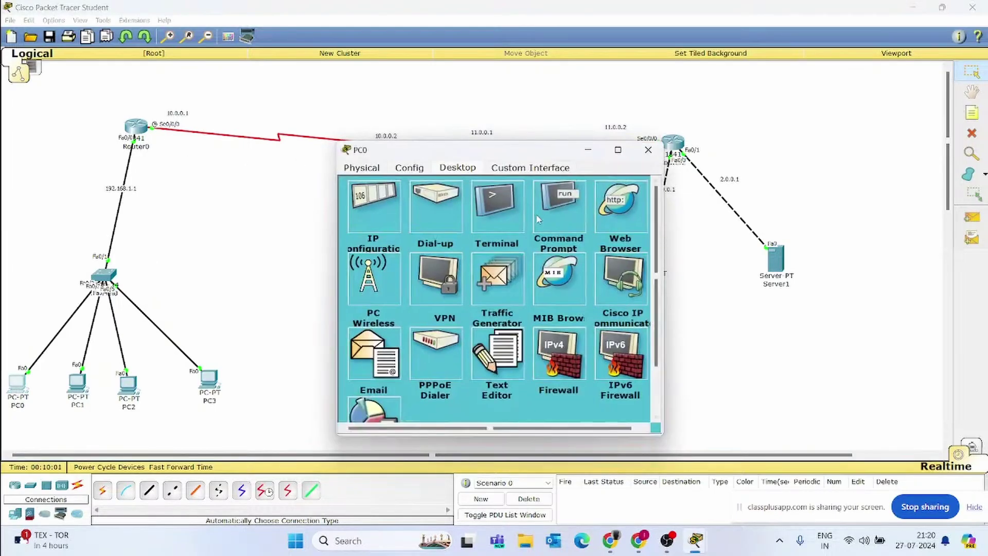
left_click(549, 222)
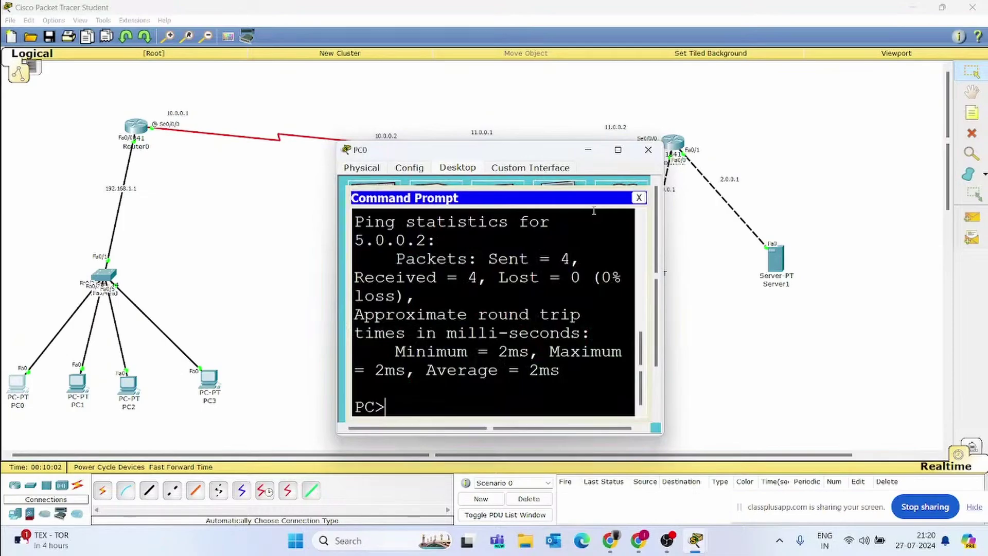
left_click(638, 198)
left_click(598, 210)
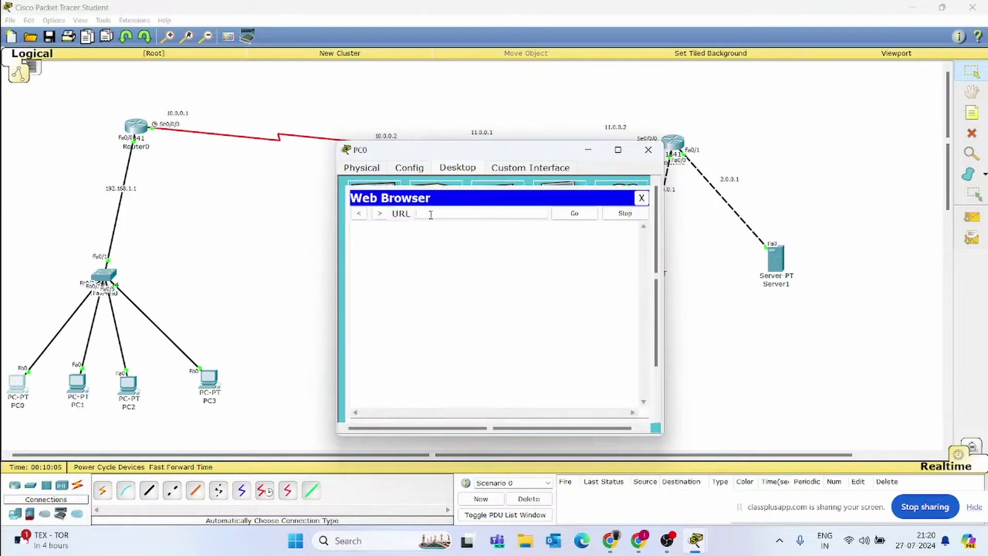
type("5.0.0.2")
key("Return")
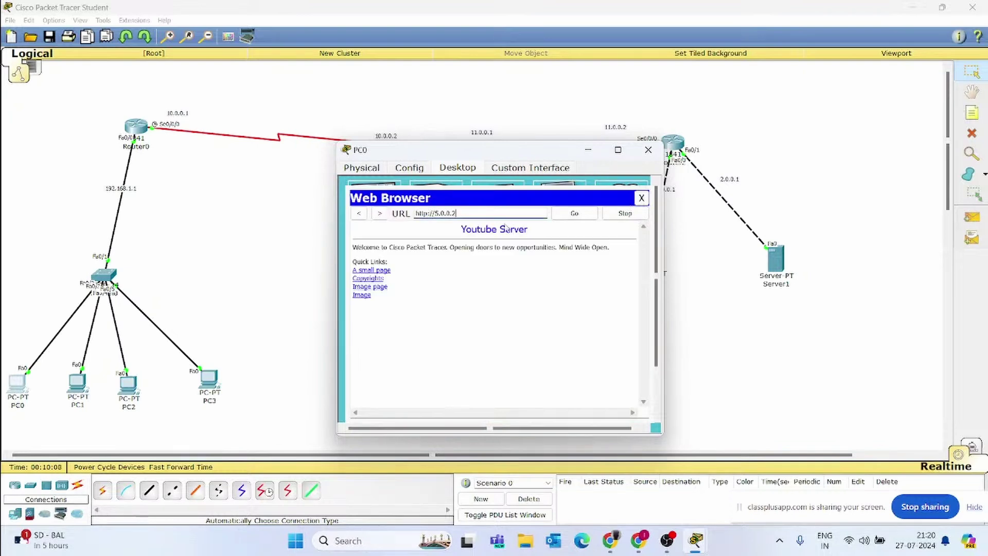
left_click_drag(534, 230, 445, 235)
left_click(562, 235)
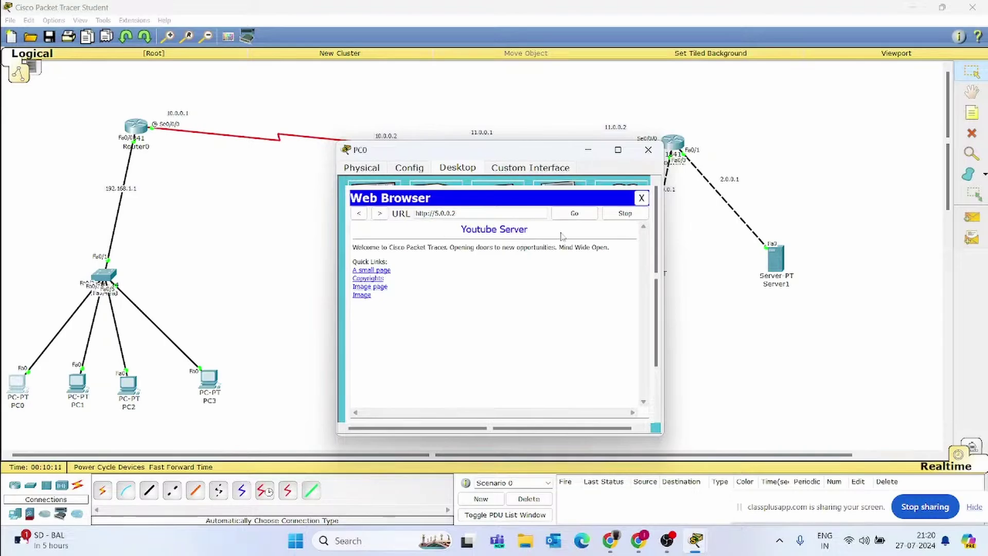
left_click(641, 199)
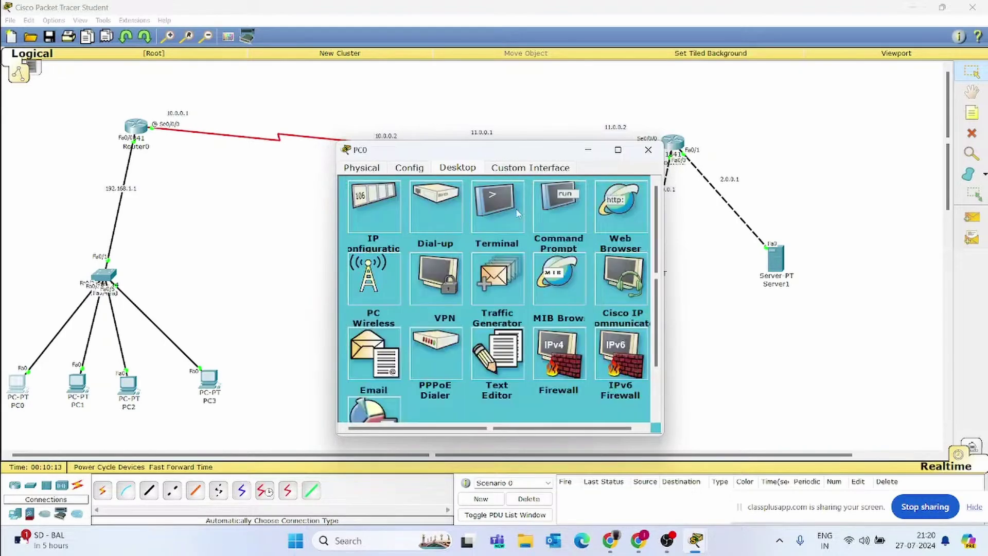
Repeat the ping to 5.0.0.2 from PC0's command prompt in a widened window, and close PC0's window.
left_click(563, 212)
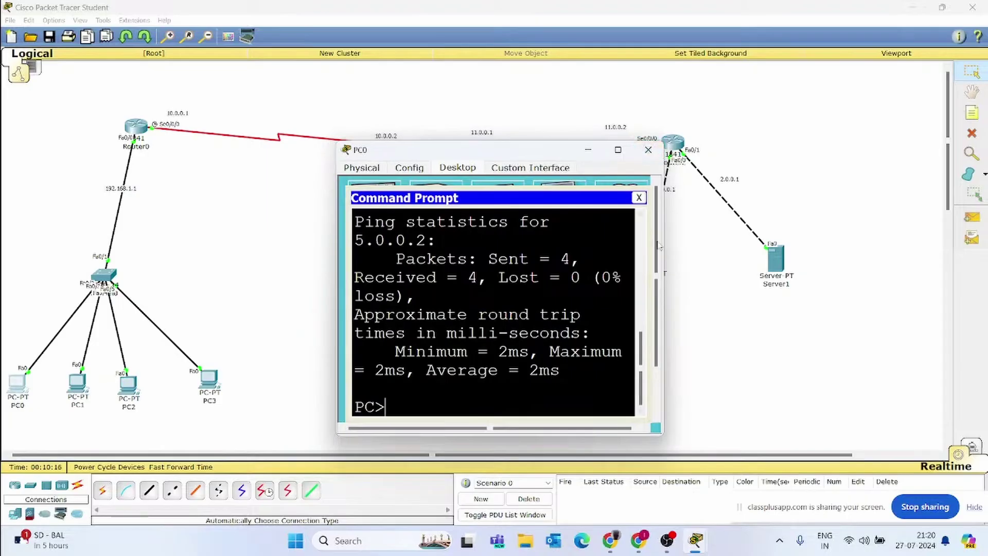
left_click_drag(662, 255, 938, 257)
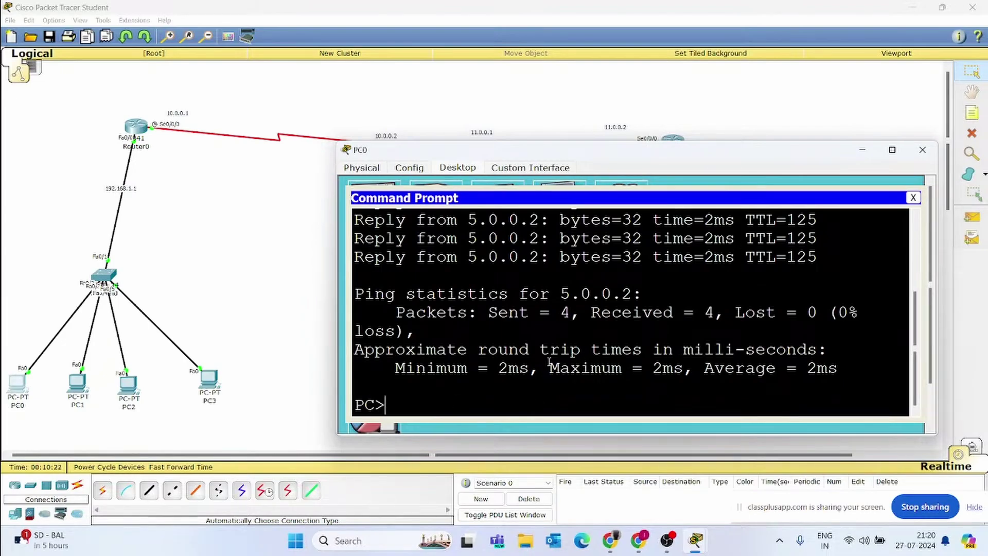
key("Up")
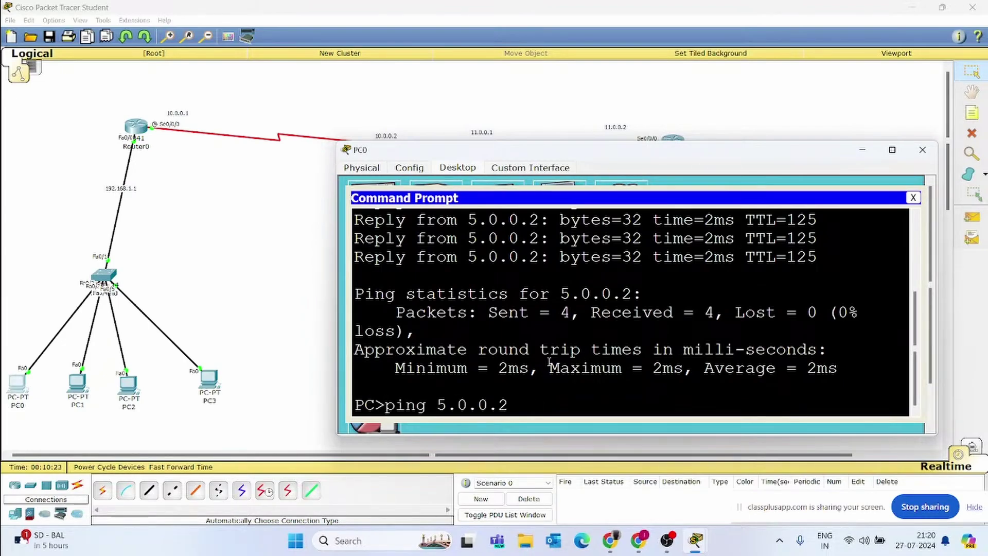
key("Return")
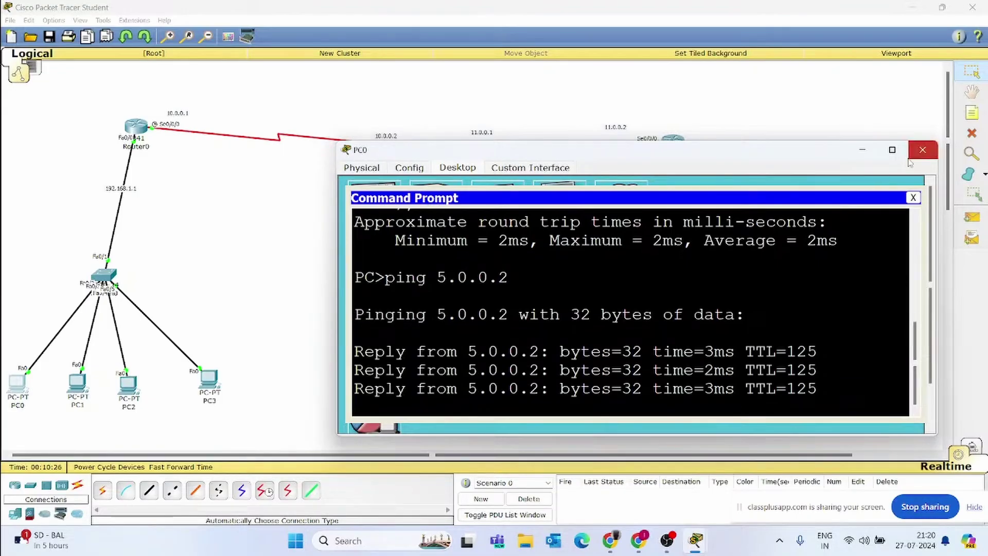
left_click(922, 150)
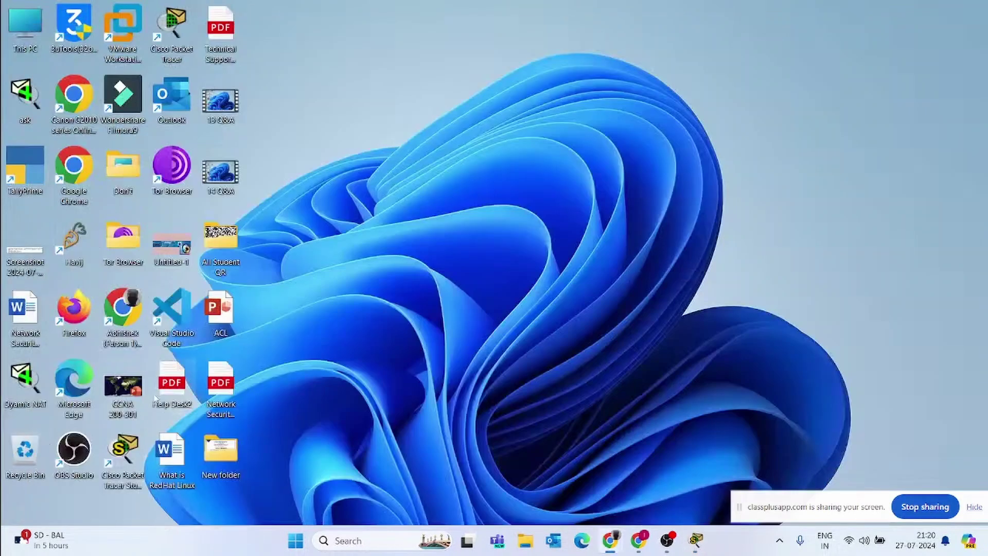
Switch to PowerPoint by opening the ACL presentation from the desktop, and show slide 12 with the extended access-list commands.
double_click(220, 307)
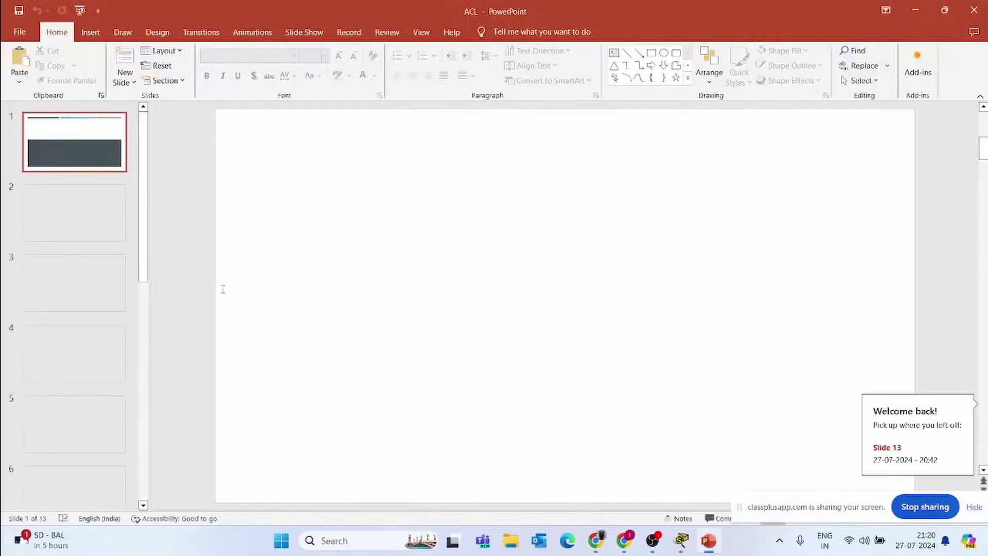
left_click(75, 483)
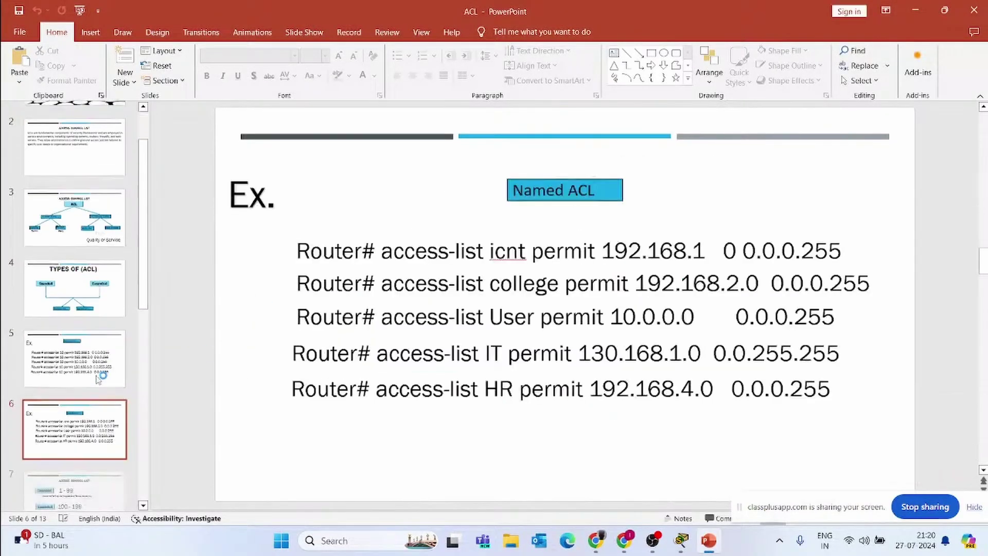
scroll(92, 380, "down", 5)
left_click(54, 395)
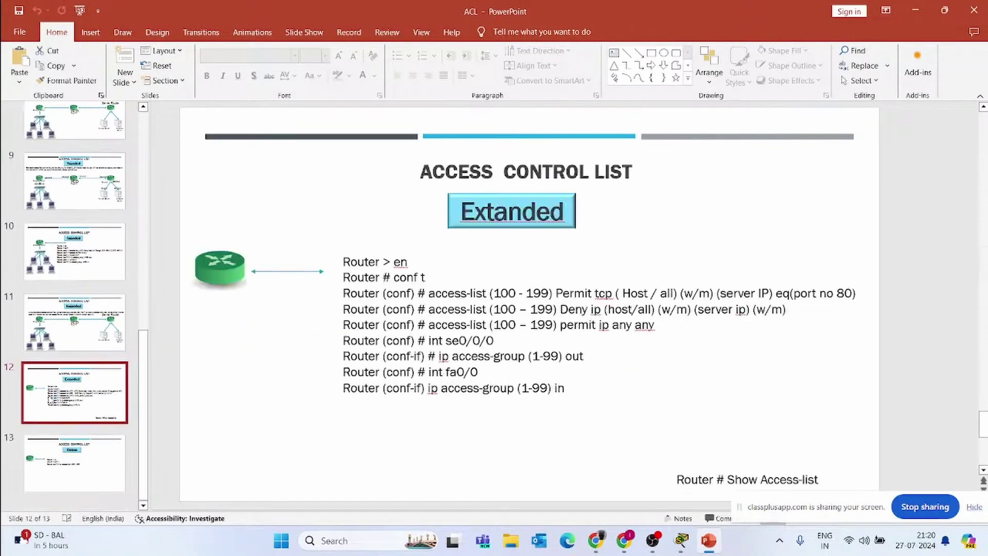
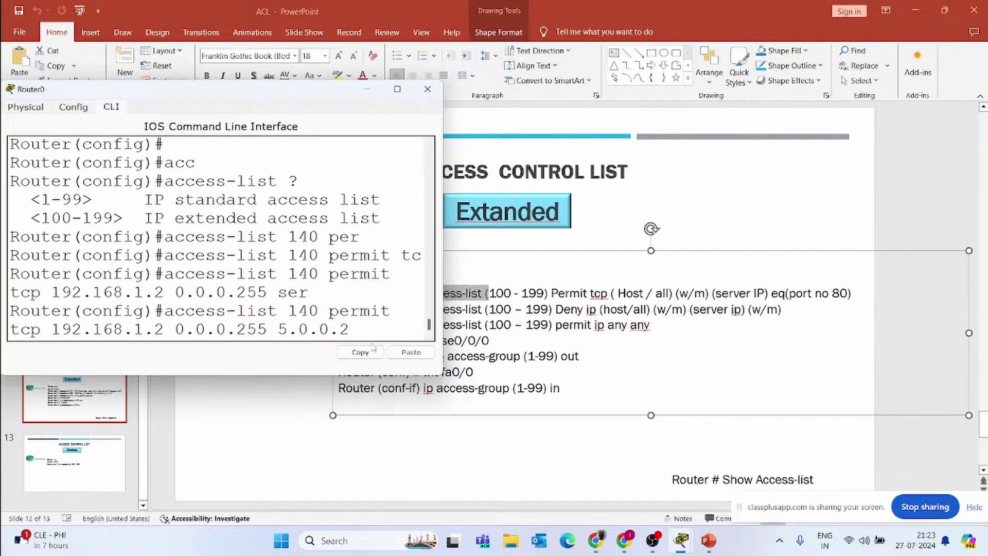
Try to create extended access list 140 on Router0 permitting tcp from 192.168.1.2 0.0.0.255 to 5.0.0.2 eq 80.
type("q")
key("BackSpace")
type("eq")
key("Tab")
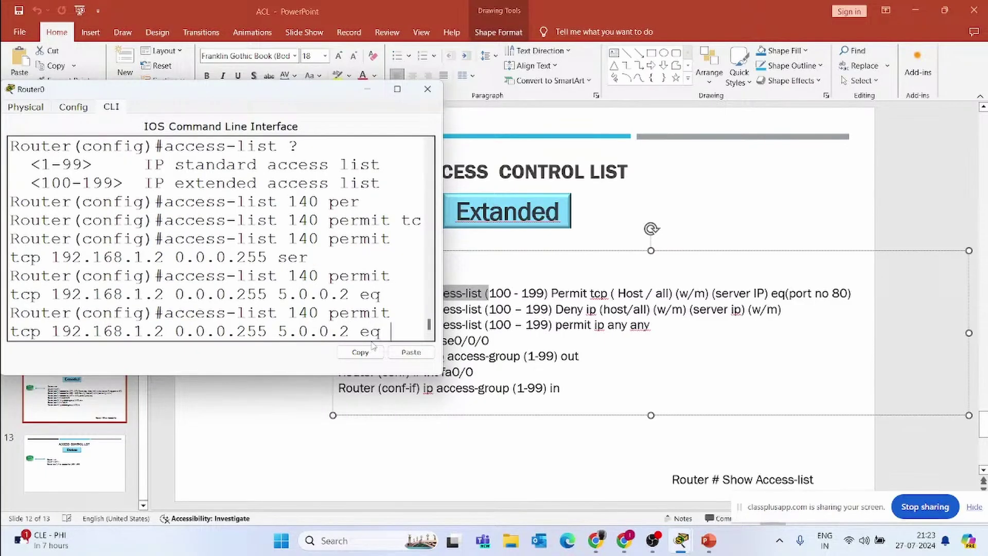
type("80")
key("Return")
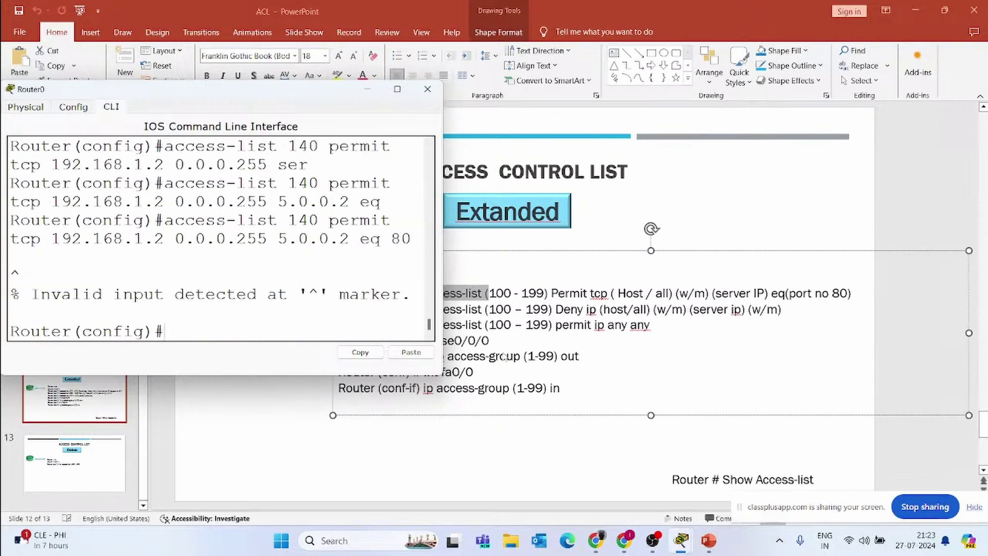
Widen and maximize Router0's CLI window, begin the access-list 140 permit command, and list its protocol options.
left_click_drag(444, 260, 637, 259)
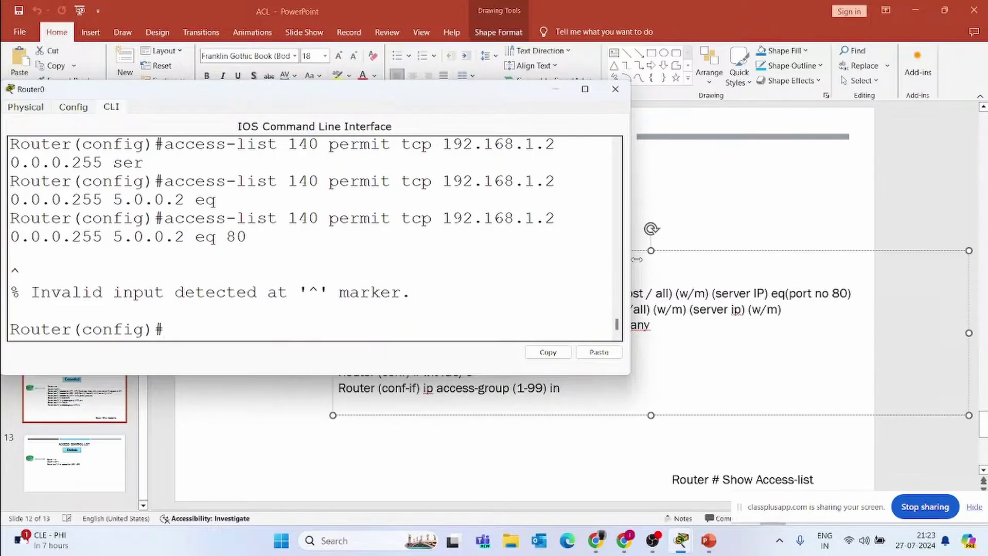
left_click_drag(637, 259, 640, 259)
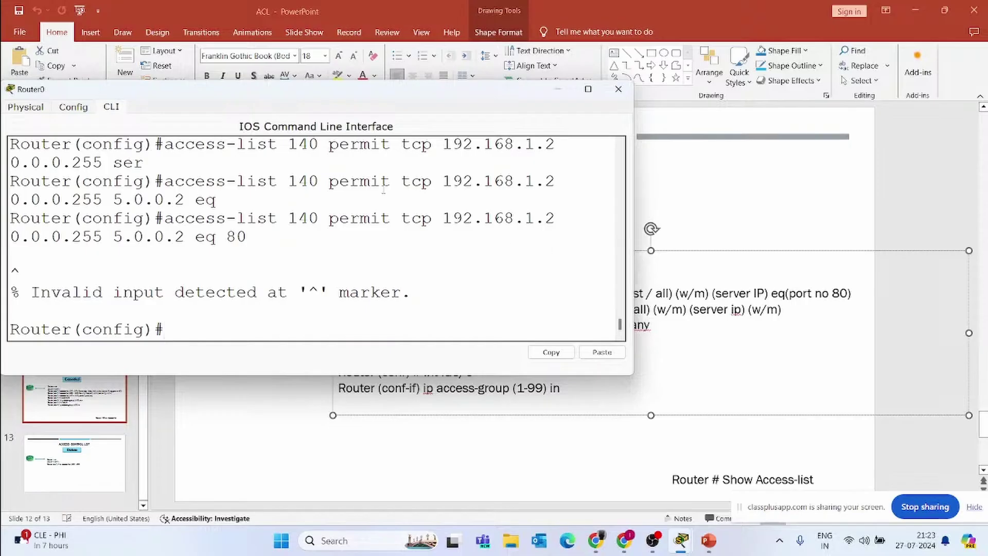
left_click_drag(352, 100, 360, 72)
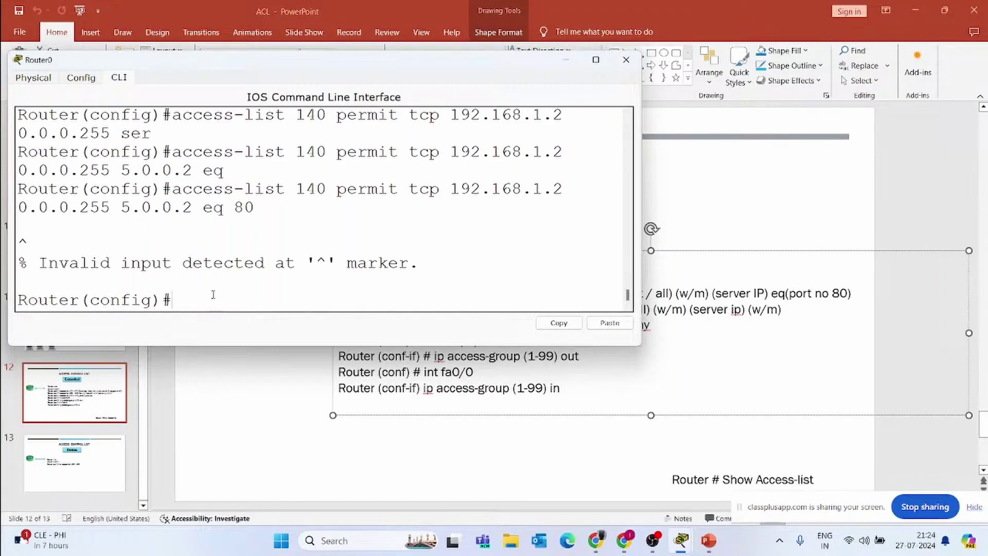
type("acc")
key("Tab")
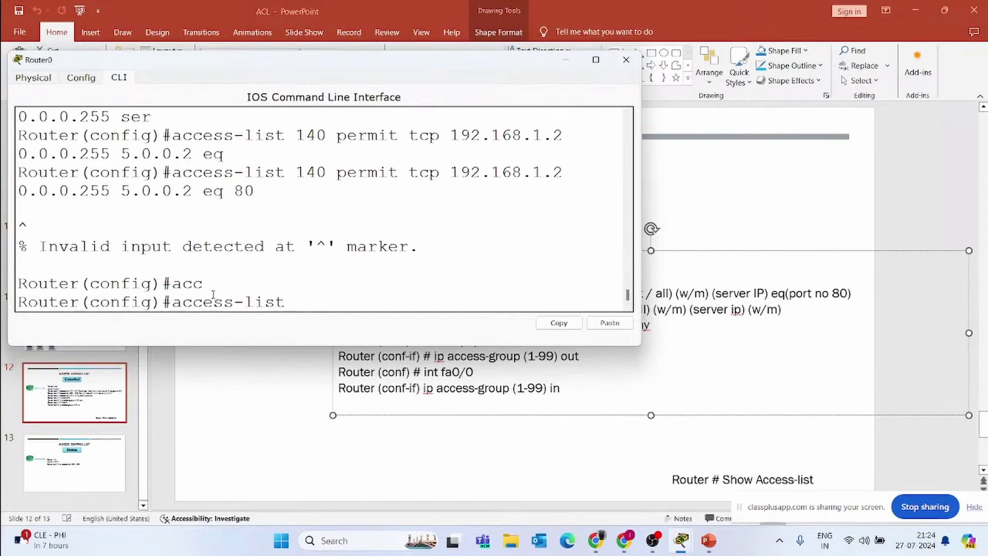
type("140 per")
key("Tab")
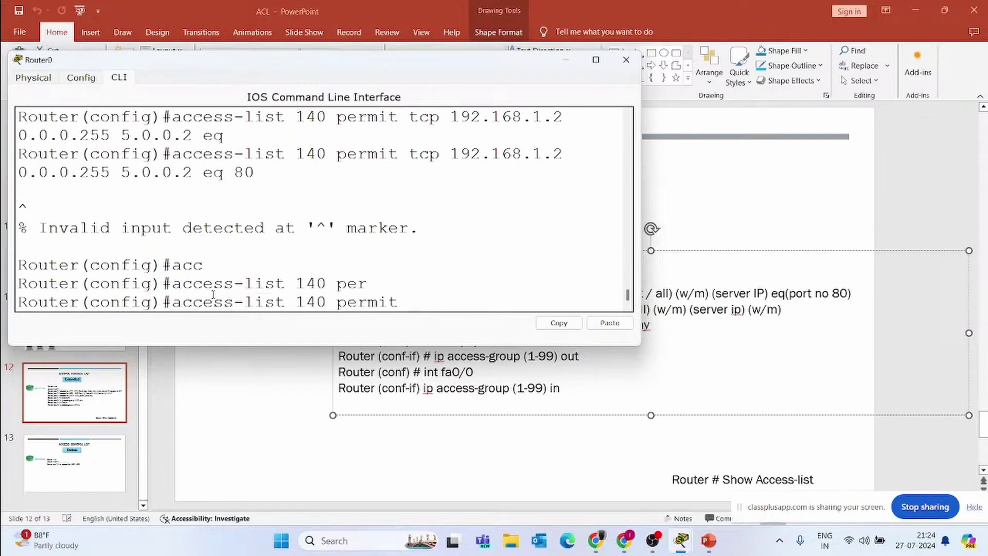
type("?")
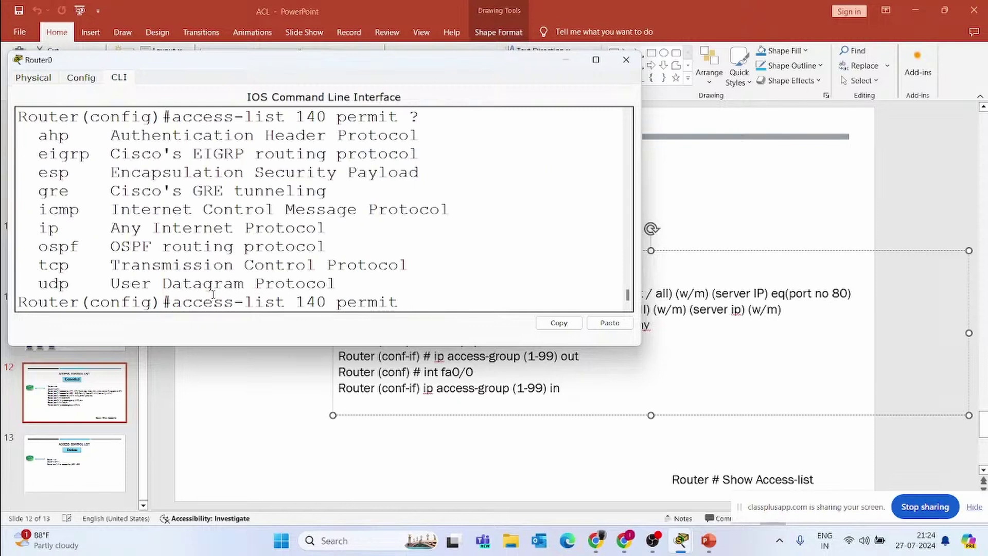
left_click(596, 60)
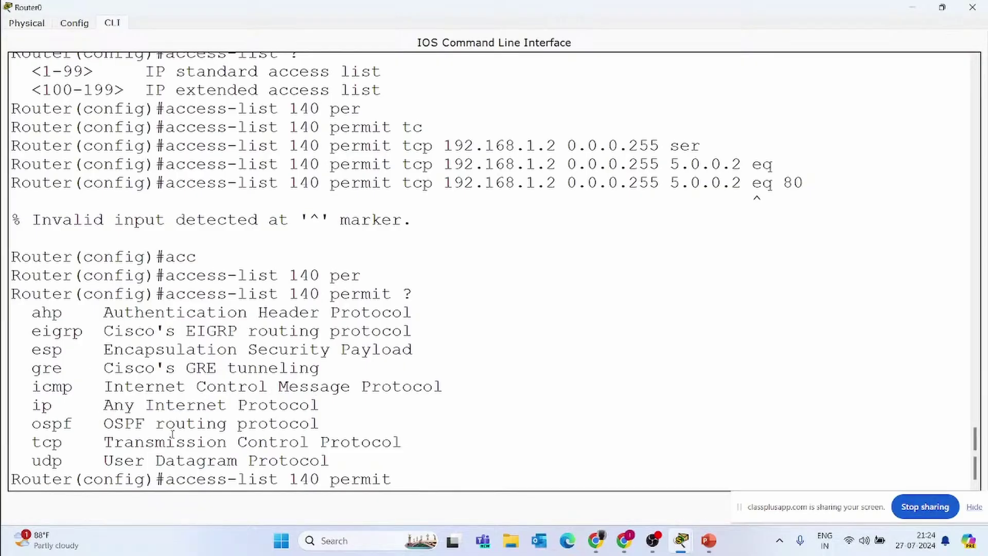
left_click_drag(105, 441, 409, 445)
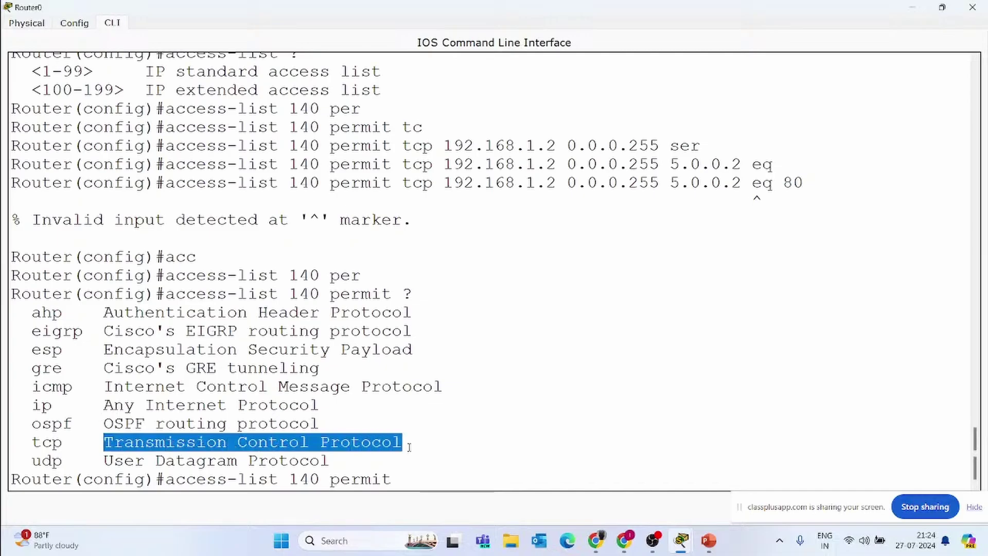
left_click(417, 477)
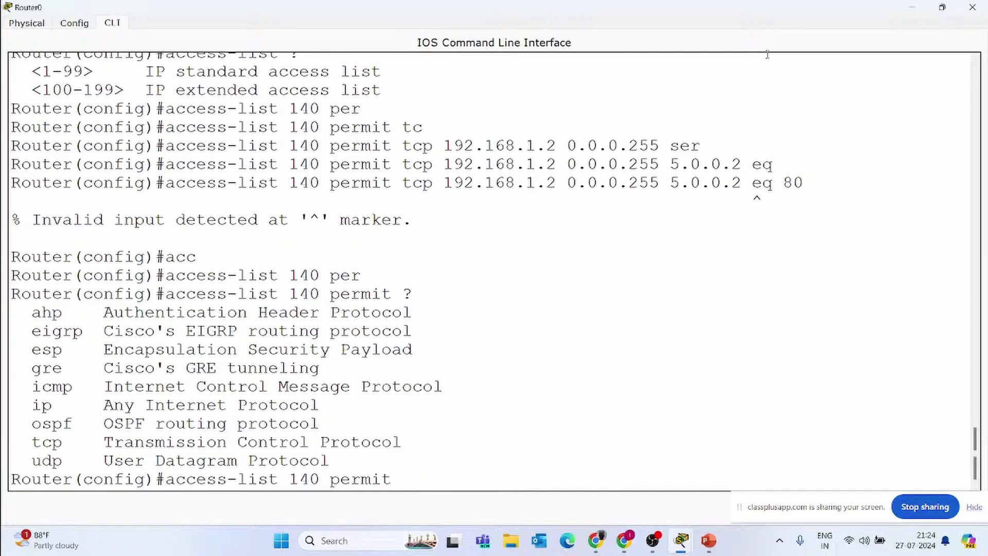
Add tcp as the protocol in the access-list 140 permit command and list the available source options.
left_click_drag(772, 11, 369, 4)
type("tc")
key("Tab")
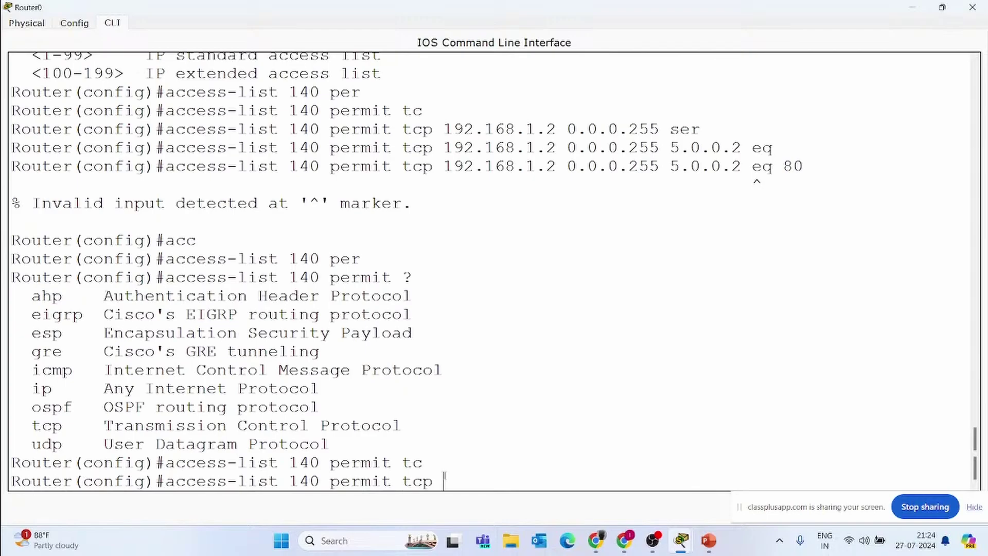
type("?")
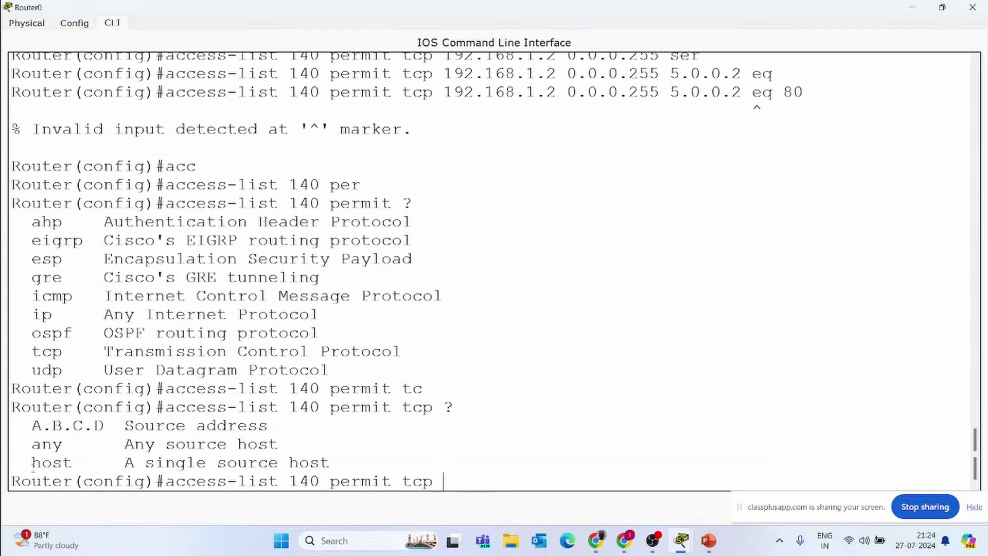
left_click_drag(32, 462, 83, 462)
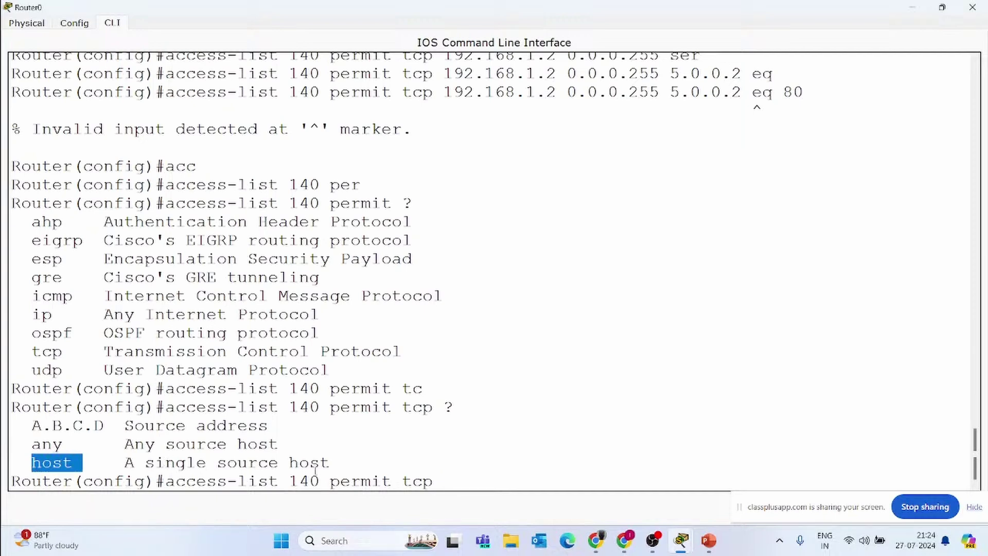
left_click(456, 482)
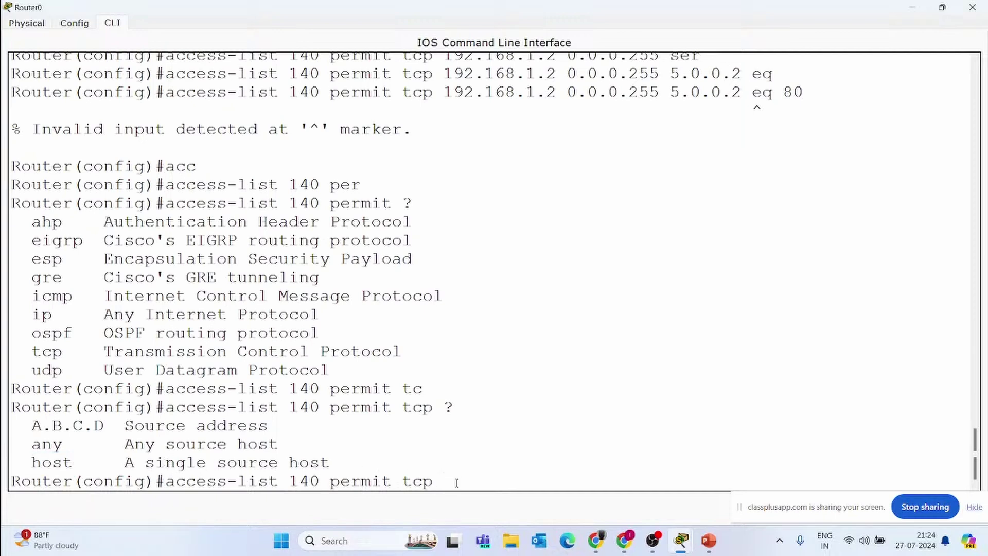
Add source 192.168.1.2 with wildcard 0.0.0.255 to the access-list 140 command, listing the available options after each value.
type("192.168.1.2 ?")
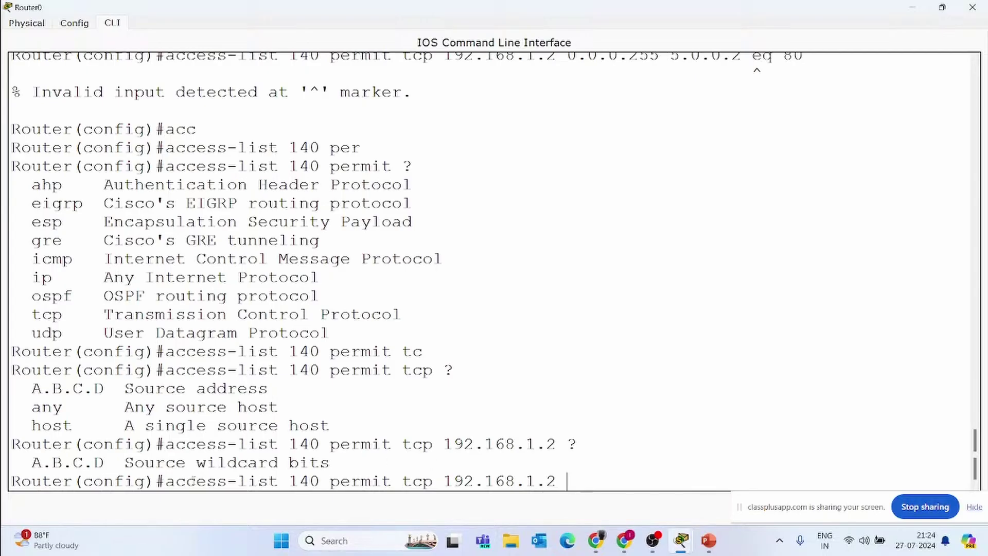
left_click_drag(186, 481, 280, 461)
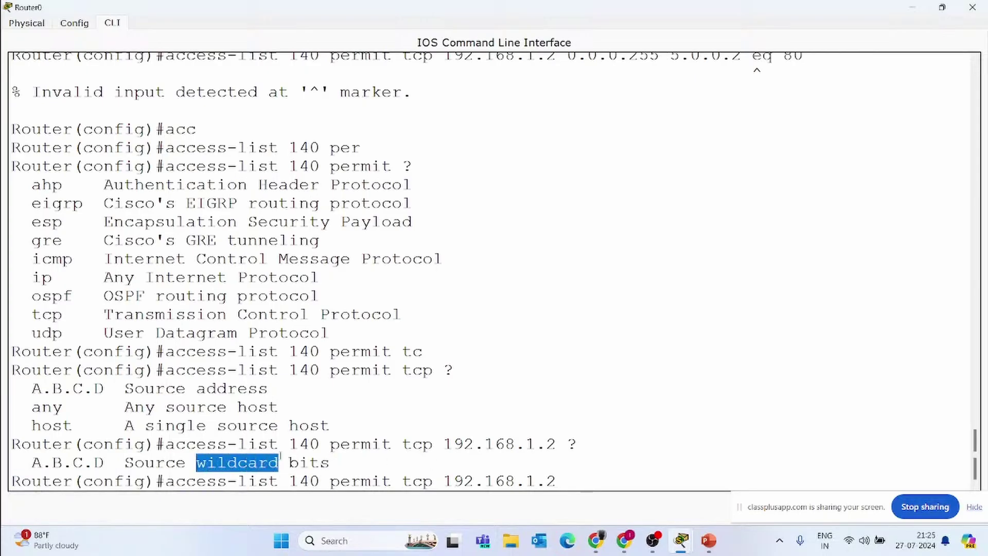
left_click(595, 486)
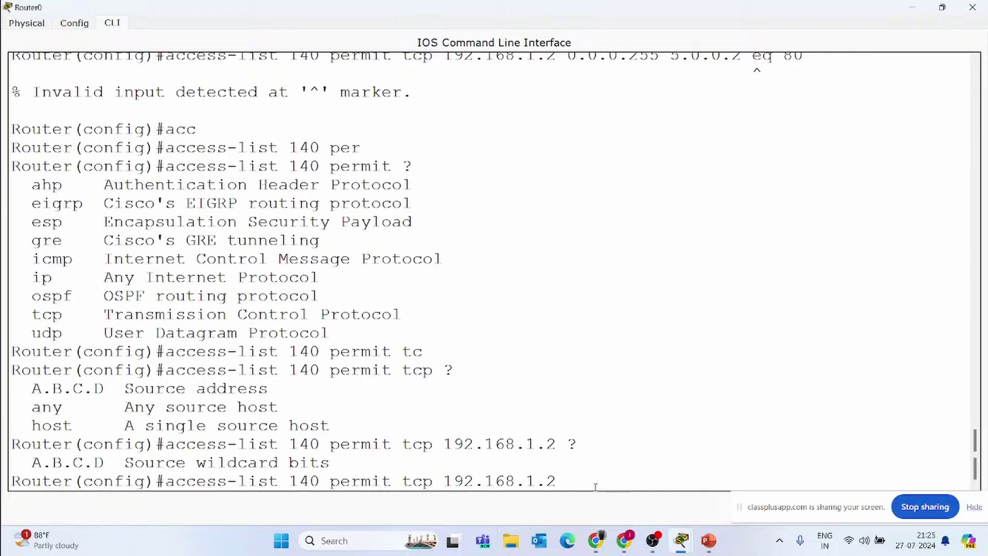
type("0.0.0.255 ?")
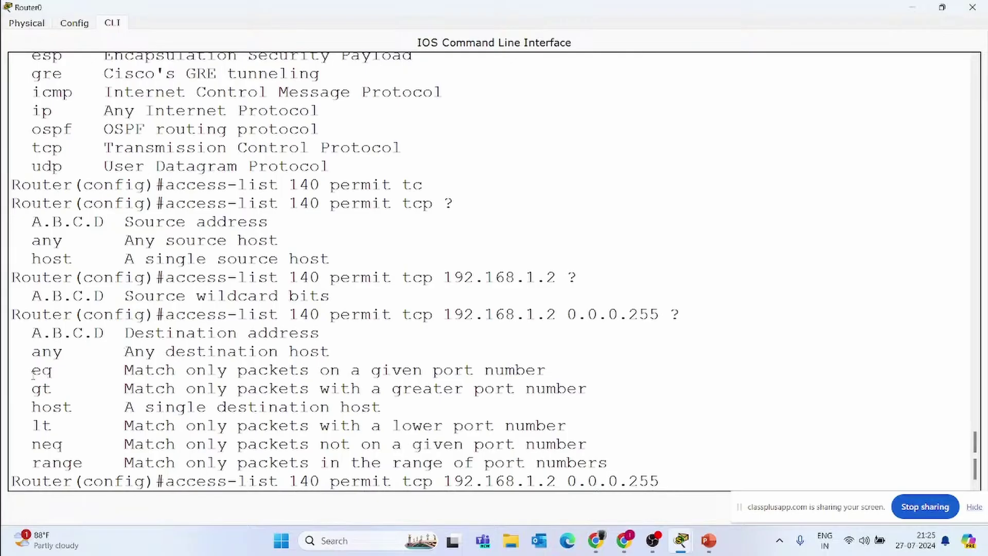
left_click_drag(33, 374, 558, 370)
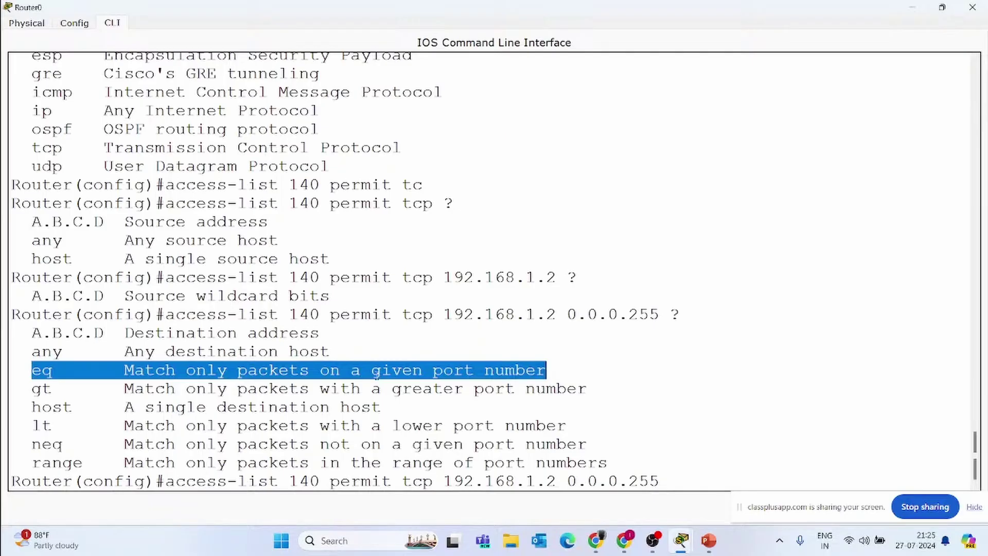
left_click(188, 368)
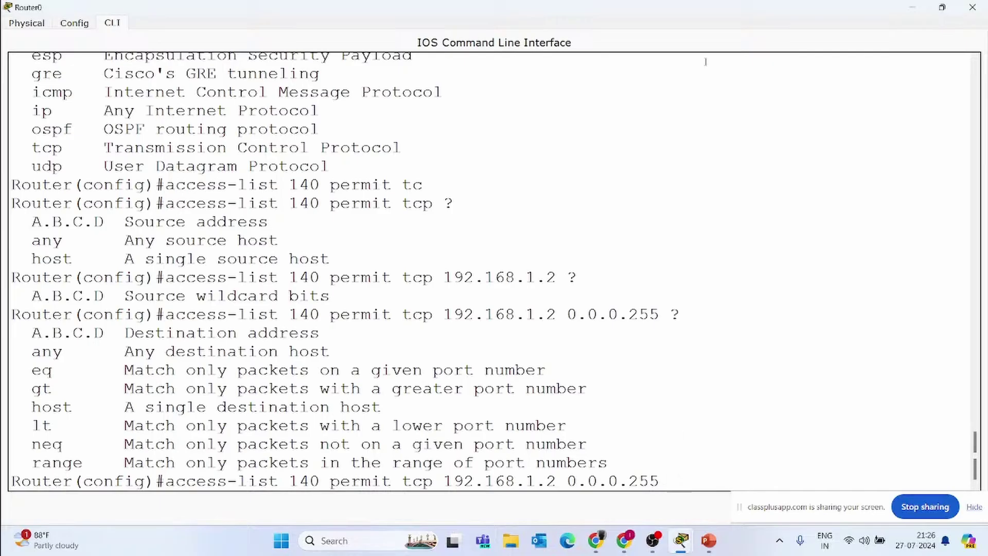
Uncover the slide behind Router0's window to compare the extended permit syntax, and maximize the CLI window again.
left_click_drag(574, 9, 332, 140)
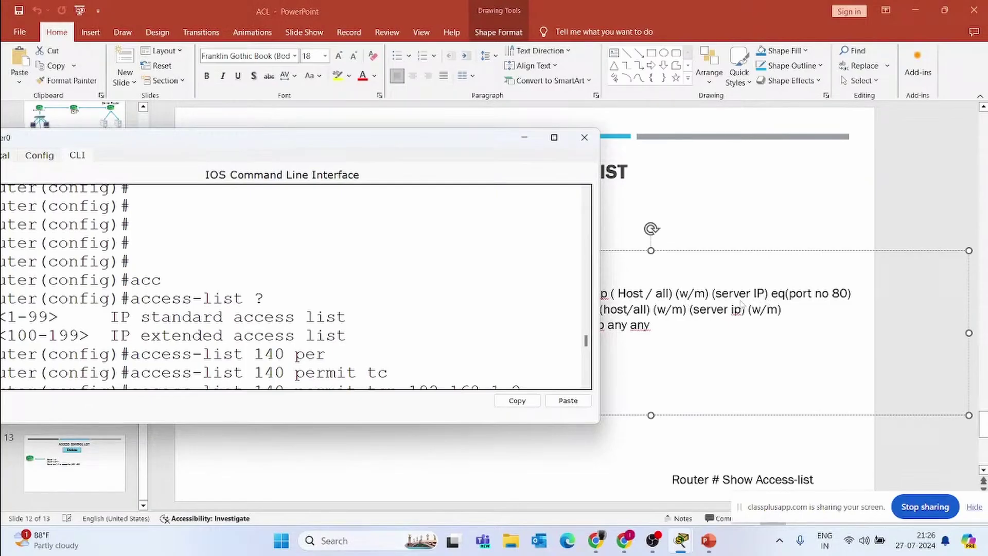
scroll(549, 287, "down", 3)
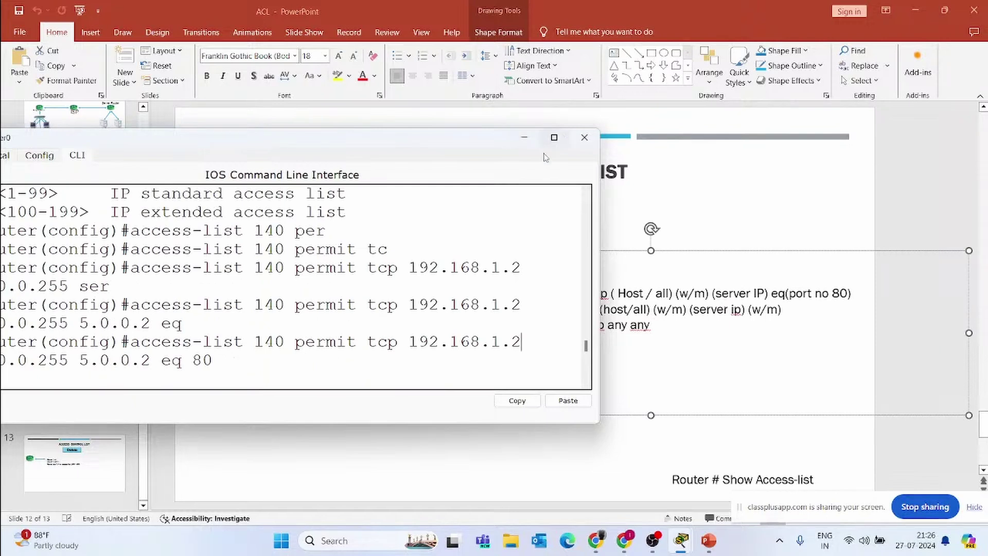
left_click(552, 139)
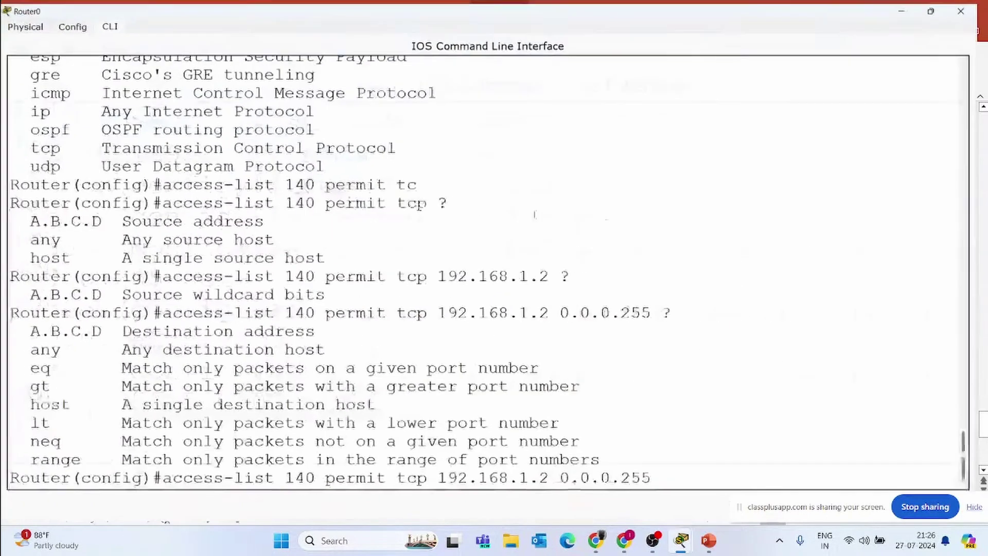
Minimize Router0, check Server0's IP configuration for the destination address, and switch to the ACL slide in PowerPoint.
left_click(912, 7)
mouse_move(682, 545)
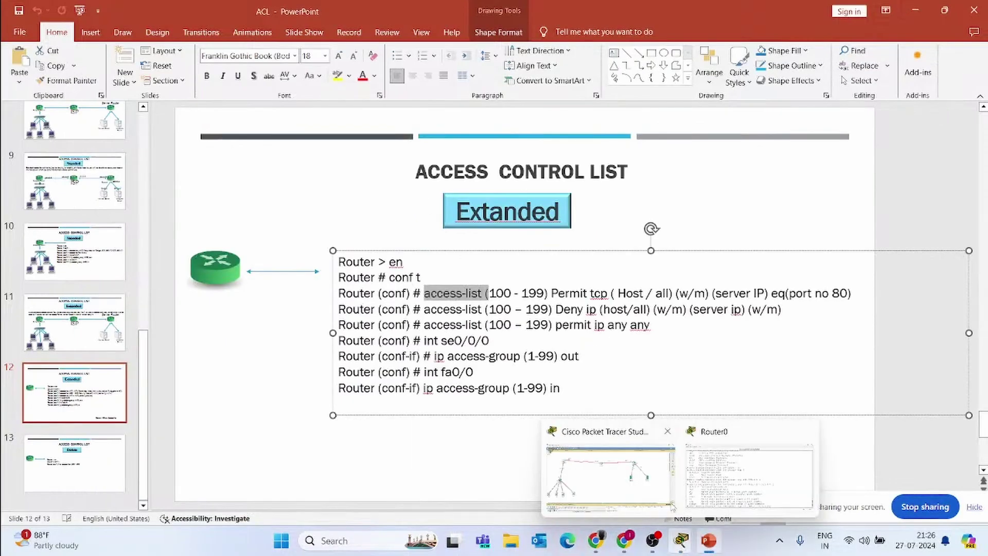
left_click(636, 475)
left_click(644, 250)
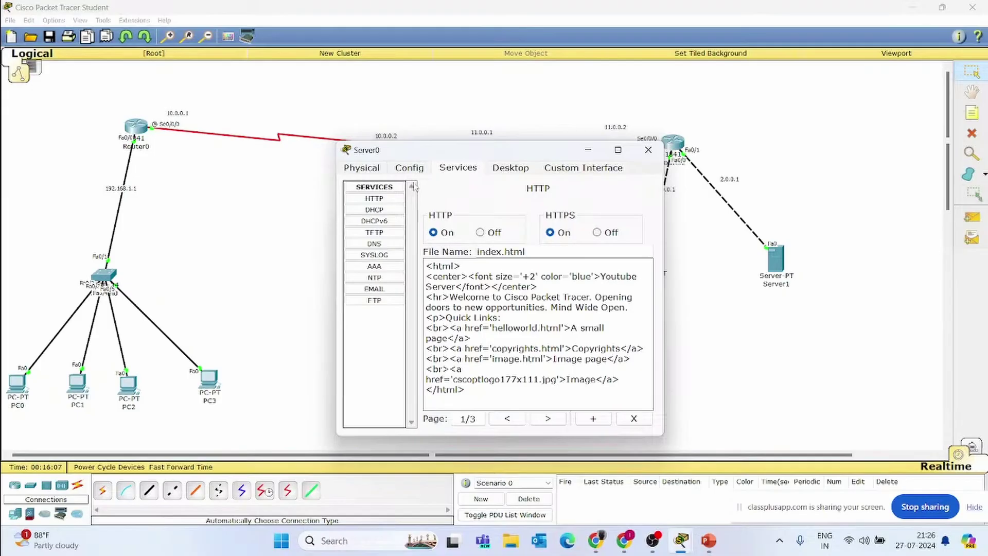
left_click(502, 171)
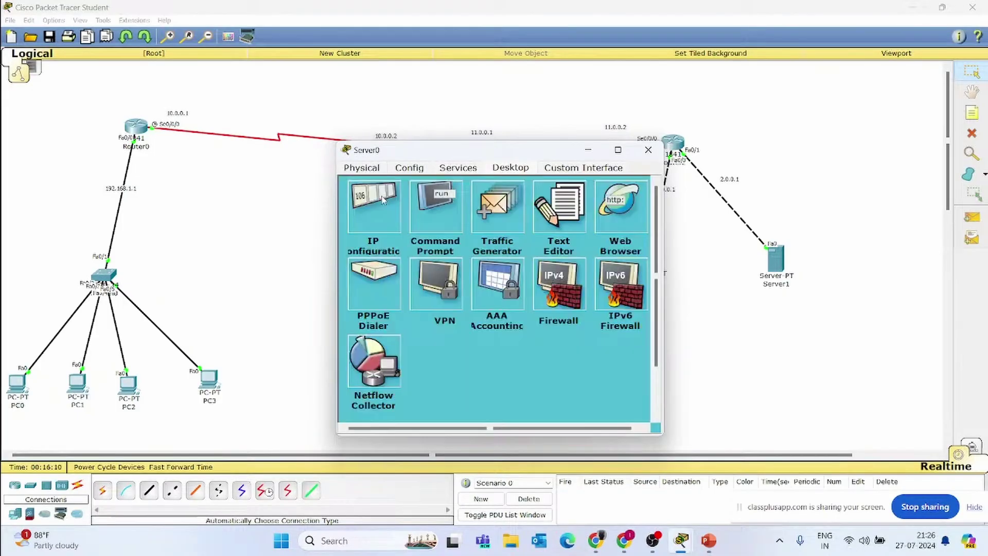
left_click(384, 200)
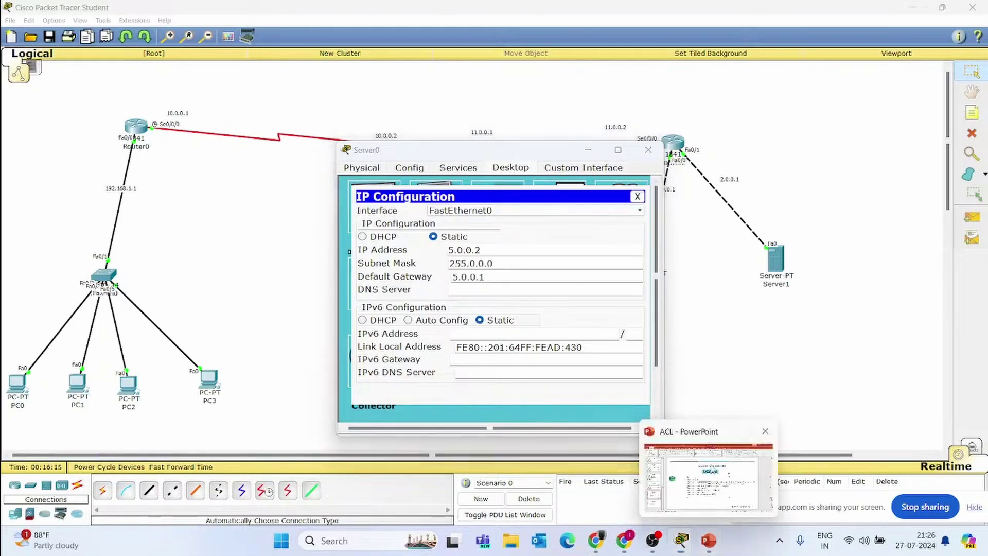
left_click(700, 552)
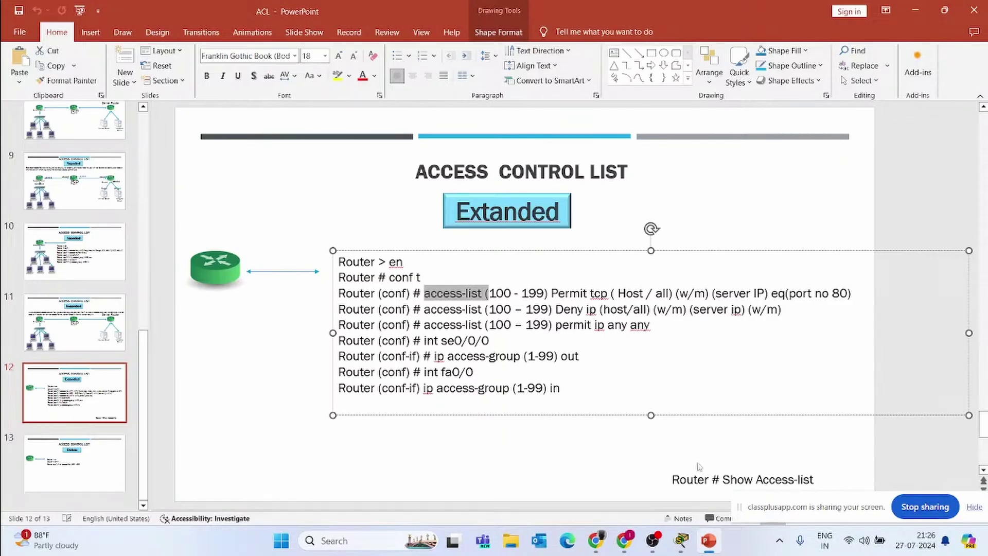
Switch back to Router0 in Packet Tracer and complete the access-list 140 permit rule with destination 5.0.0.2 0.255.255.255 eq 80.
mouse_move(675, 544)
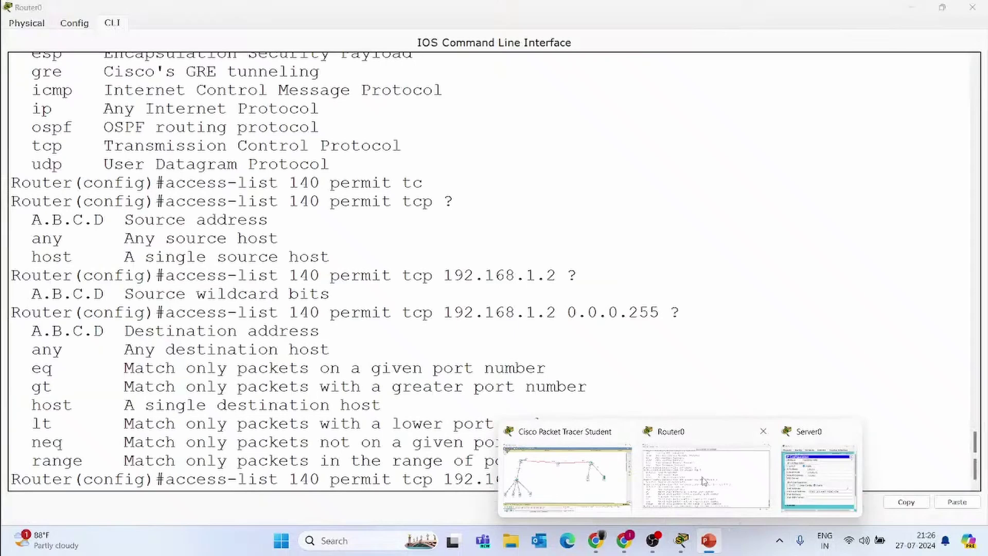
left_click(704, 480)
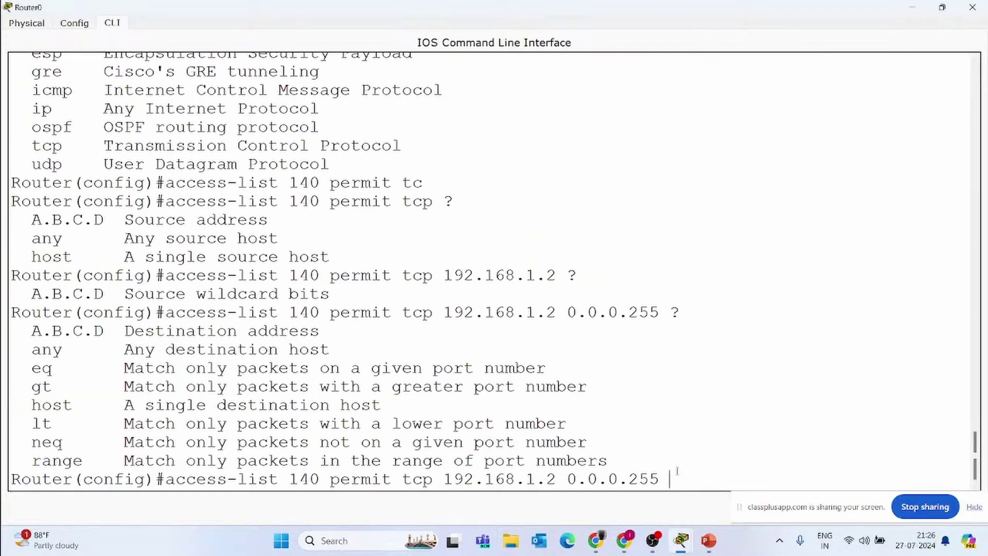
type("5.0.0.2 ?")
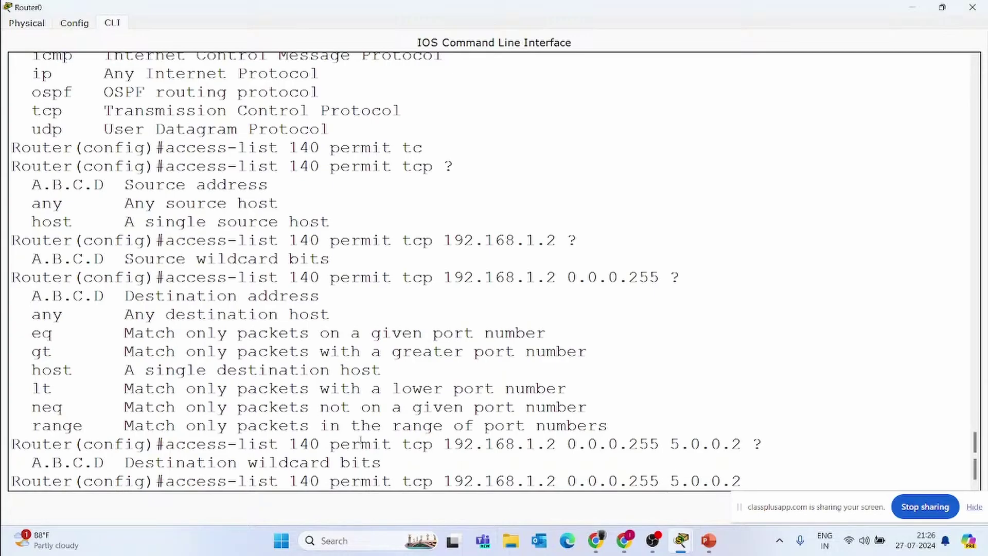
left_click_drag(247, 462, 329, 462)
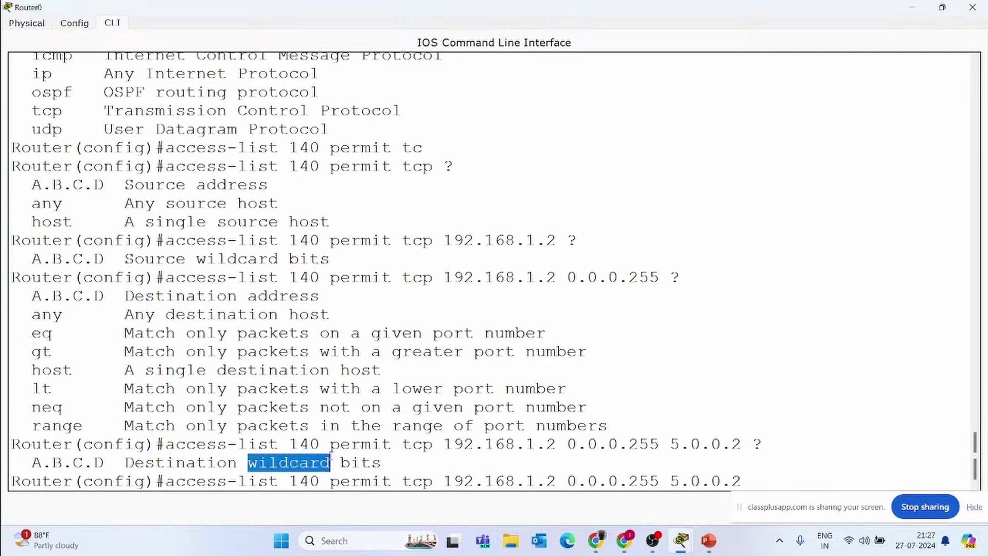
left_click(757, 481)
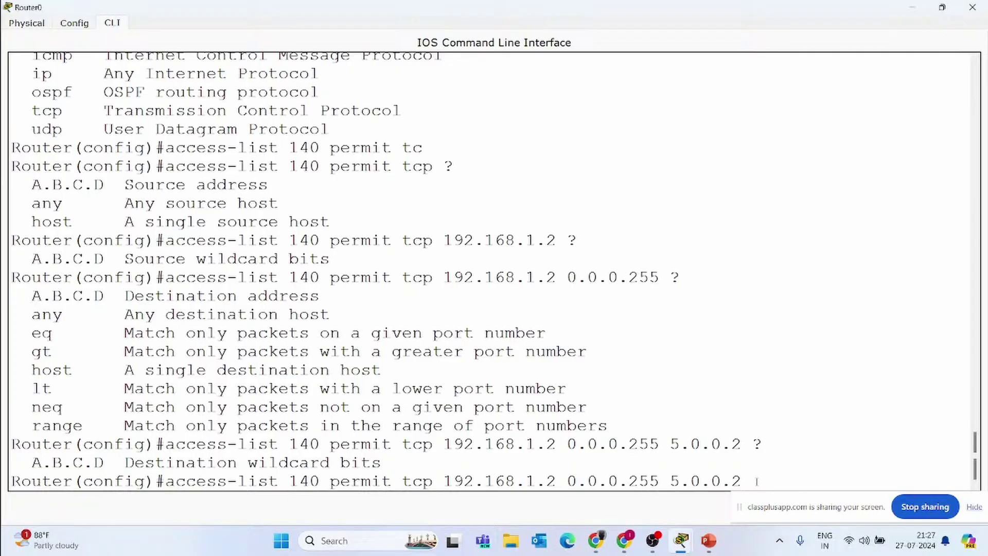
type("0.255.255.255")
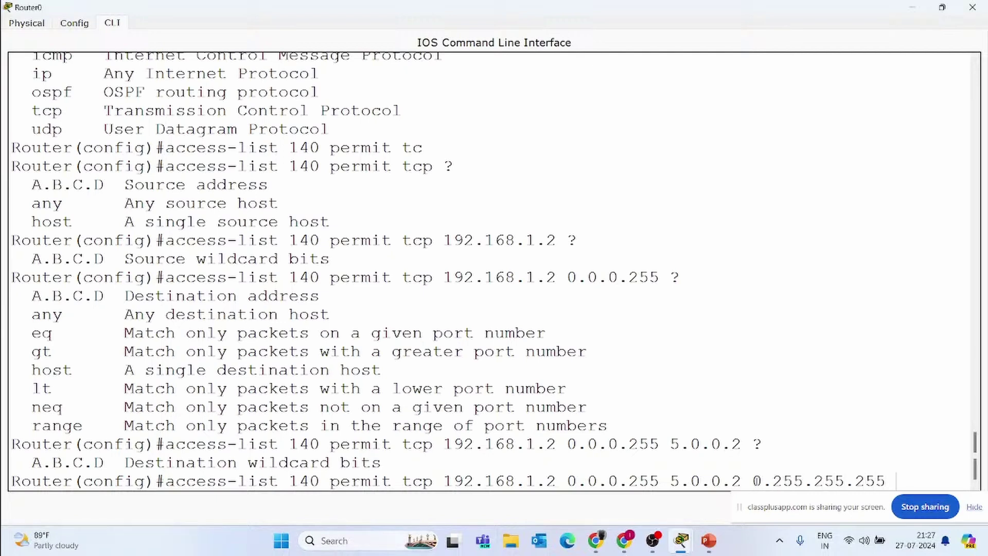
type(" eq 80")
key("Return")
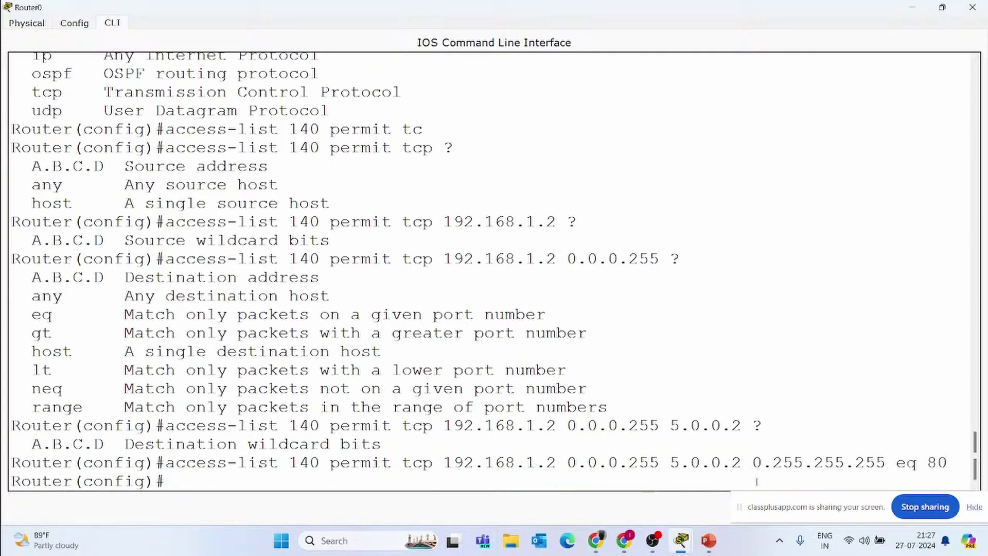
key("Return")
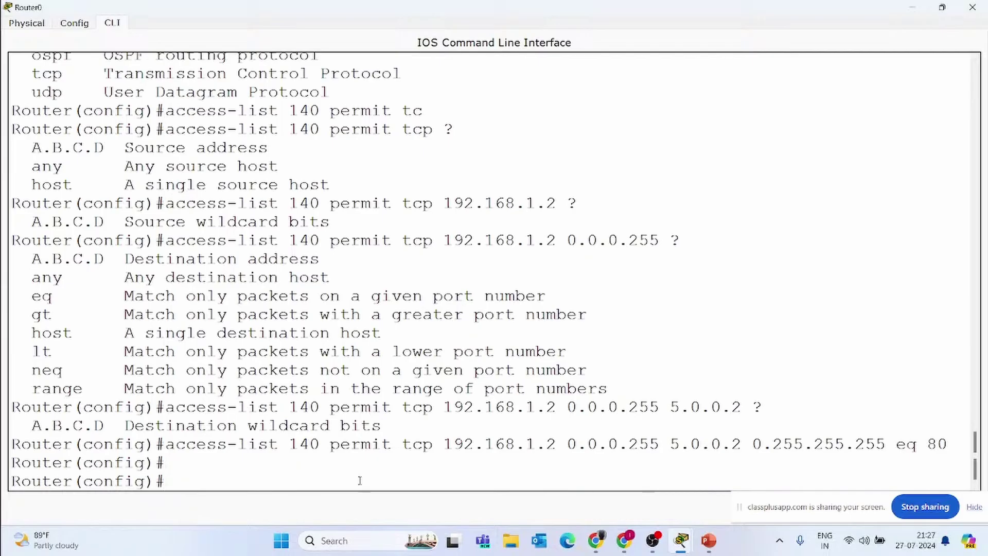
Review each part of the completed access-list 140 permit rule: list number, protocol, source, wildcard, destination and port.
left_click_drag(165, 444, 321, 443)
left_click(288, 446)
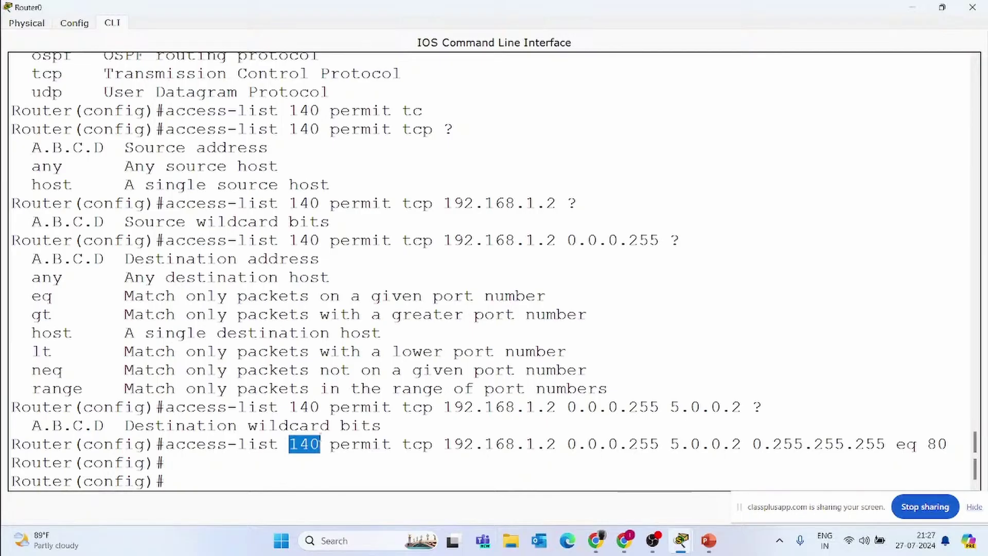
left_click_drag(336, 446, 659, 443)
left_click(435, 444)
left_click(418, 444)
left_click(561, 443)
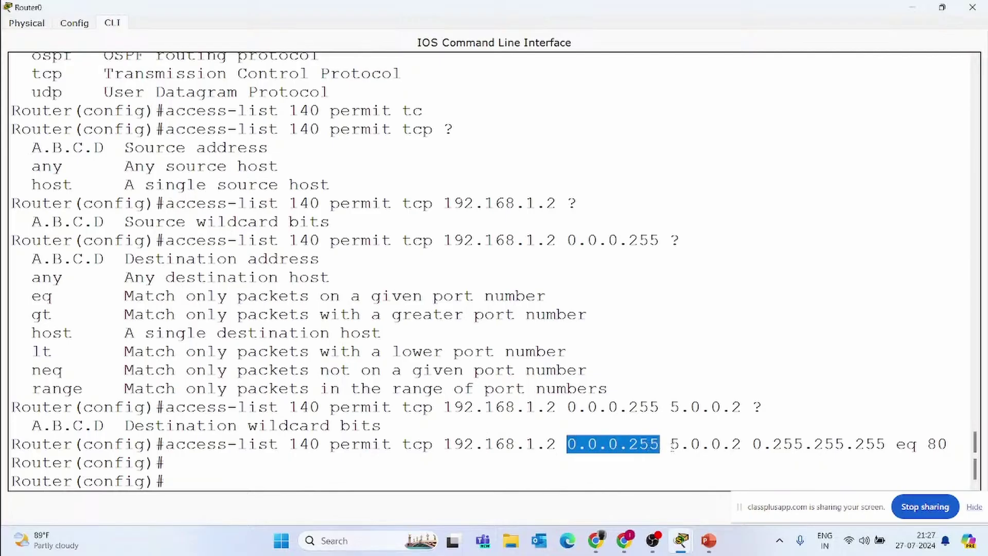
left_click(661, 444)
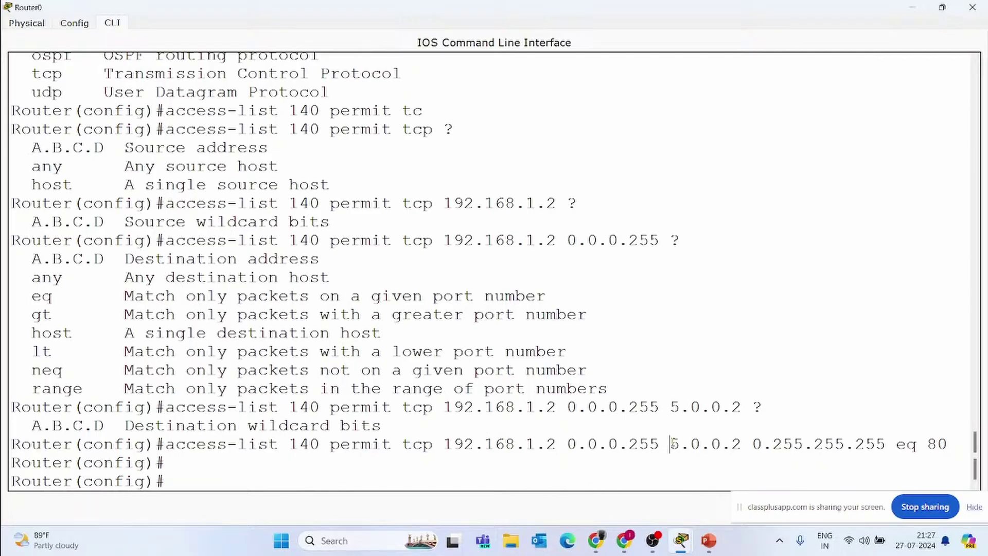
left_click_drag(670, 443, 767, 445)
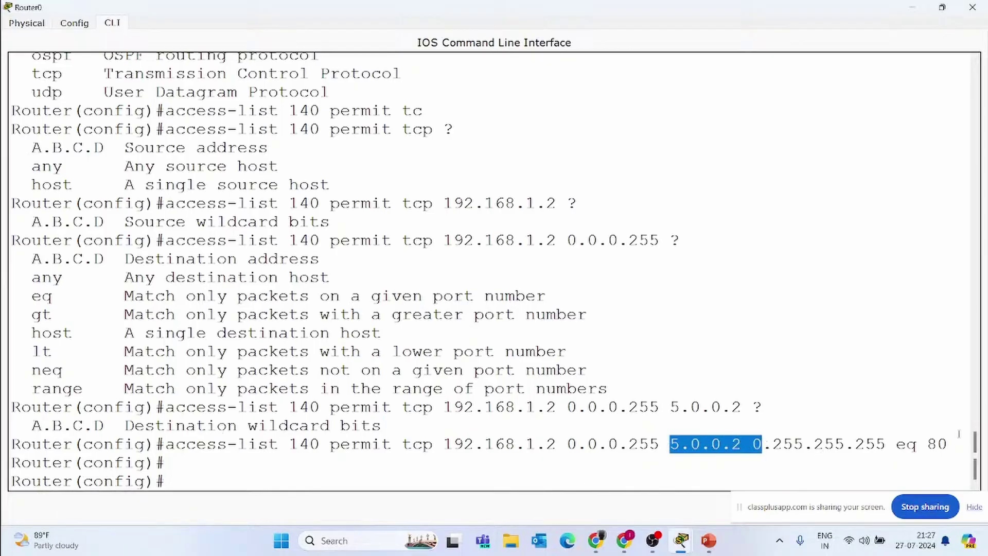
left_click_drag(951, 443, 910, 443)
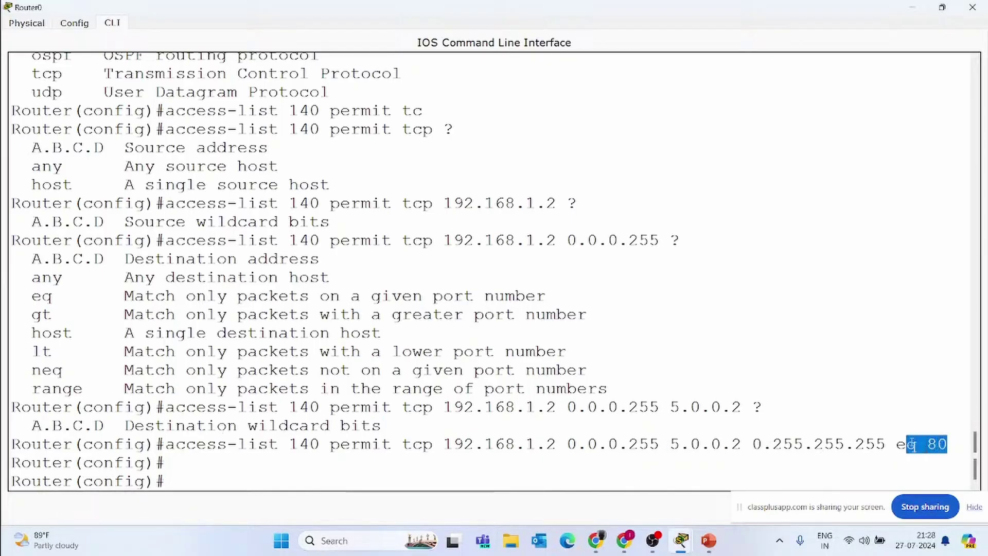
Restore Router0's window to a smaller size over the ACL slide and move the slide's command text box lower to stay readable.
left_click(942, 8)
left_click_drag(473, 149, 380, 435)
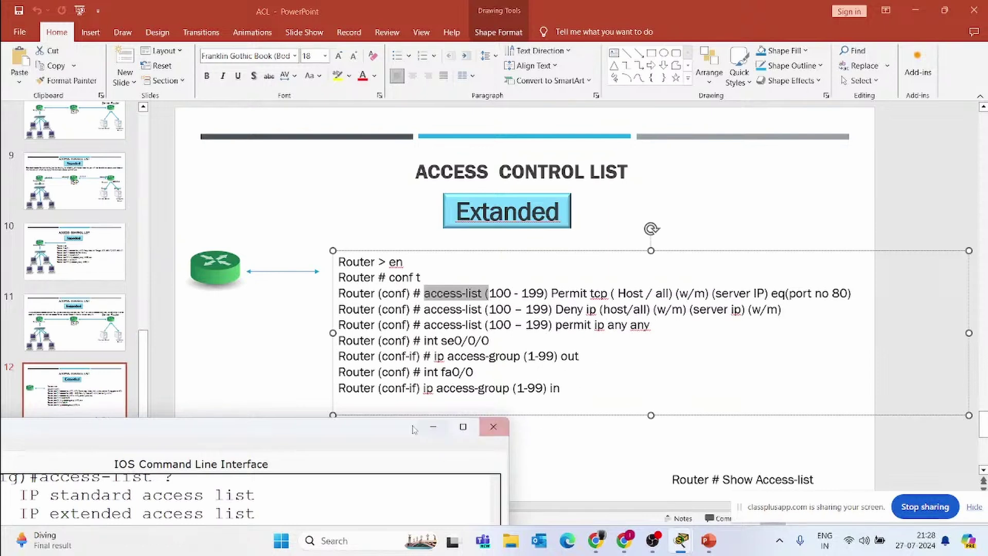
left_click_drag(274, 433, 396, 64)
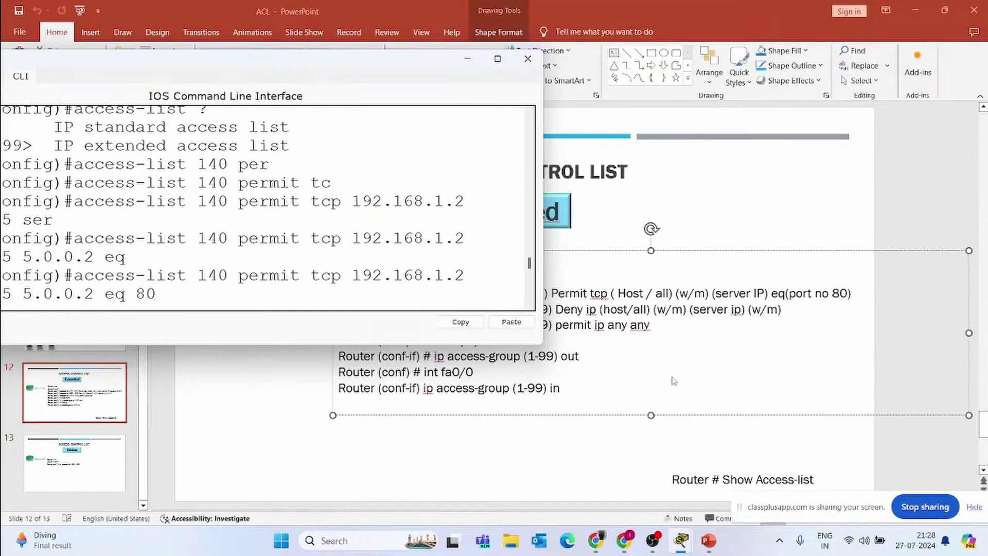
left_click(630, 419)
left_click_drag(623, 414, 580, 489)
Bring up Server0's IP configuration window, close it, and switch back to Router0's CLI.
mouse_move(708, 540)
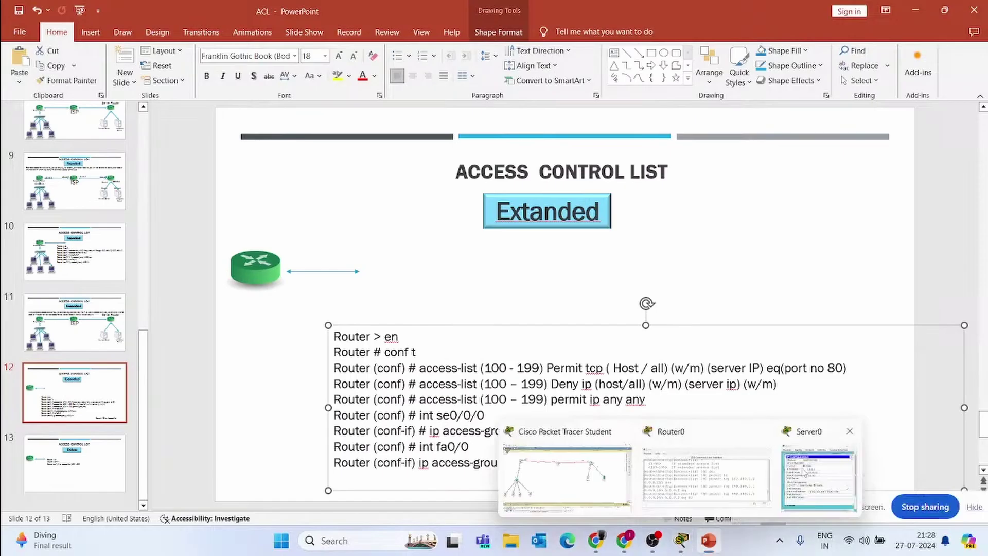
left_click(803, 472)
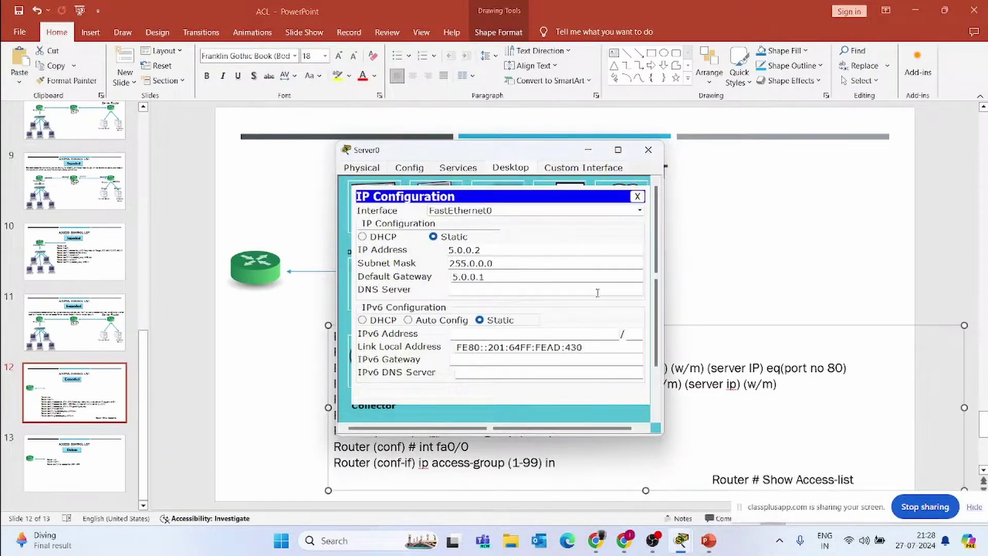
left_click(648, 151)
mouse_move(684, 538)
left_click(741, 468)
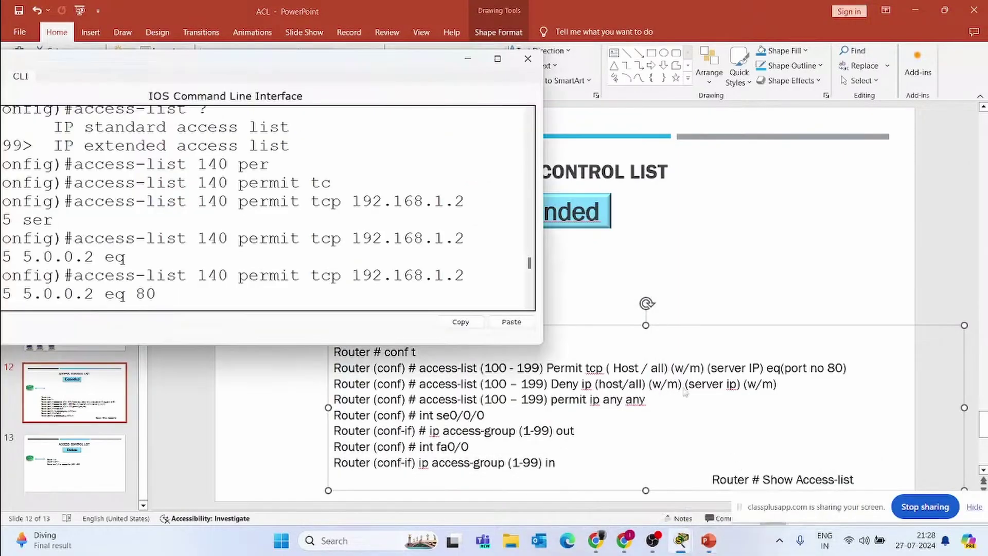
Try to add an access-list 140 deny rule from 192.168.1.2 0.0.0.255 to 5.0.0.2 0.255.255.255, widening the CLI window for the long command.
left_click(282, 302)
key("Return")
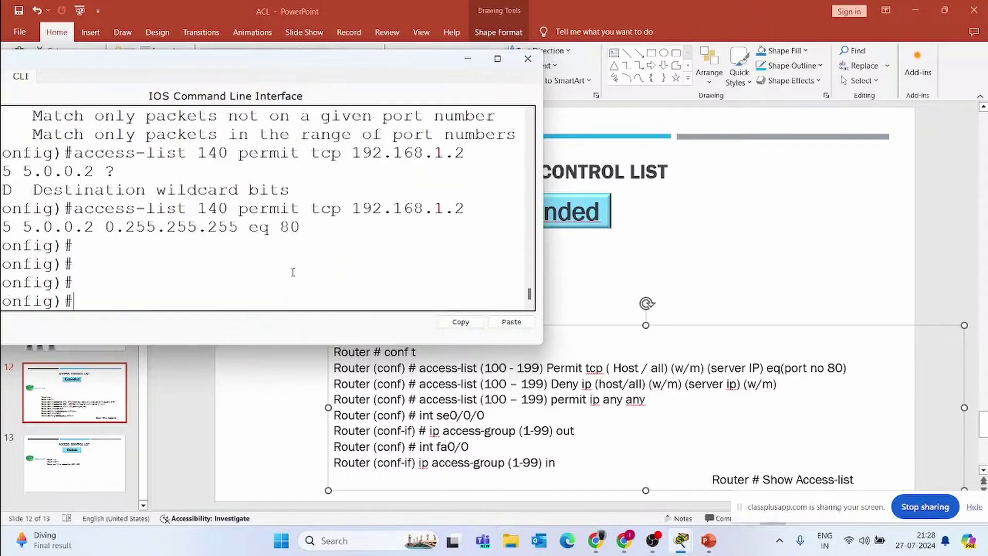
key("Return")
type("acc")
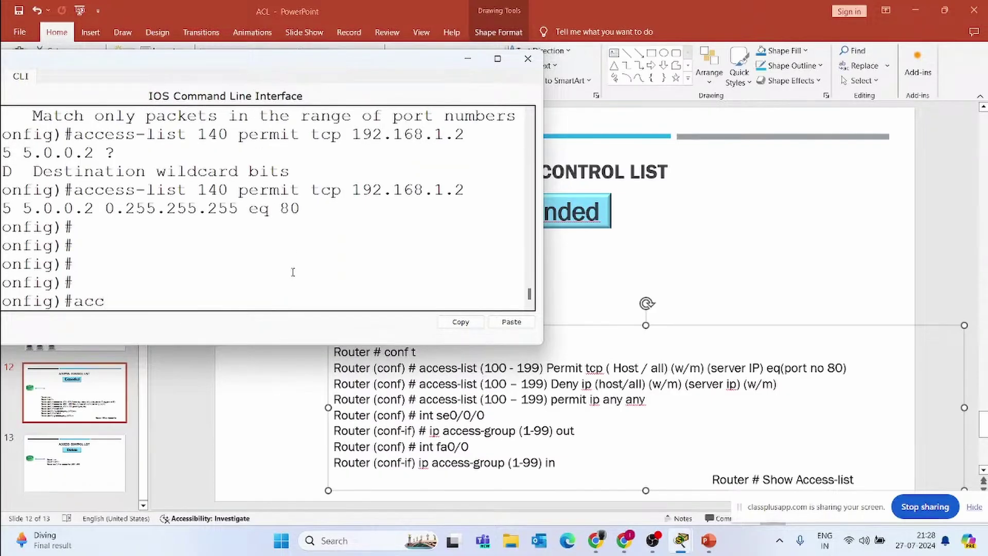
key("Tab")
type("140")
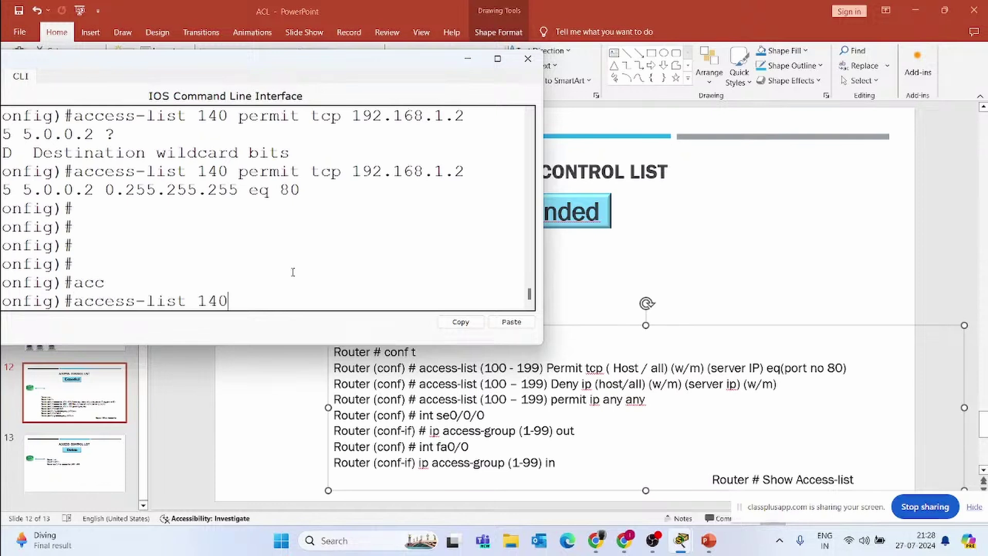
type(" de")
key("Tab")
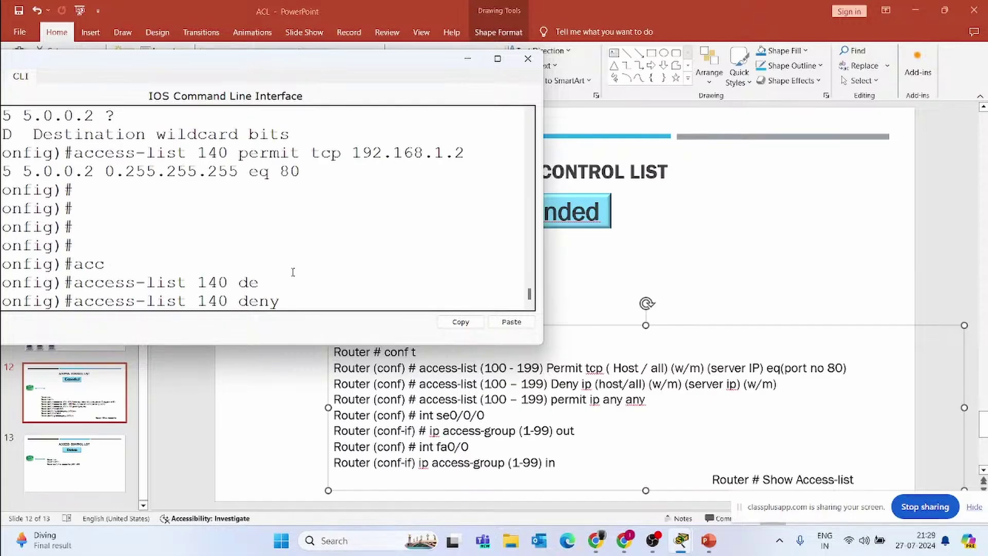
type("192.168.1.2 0.0.0")
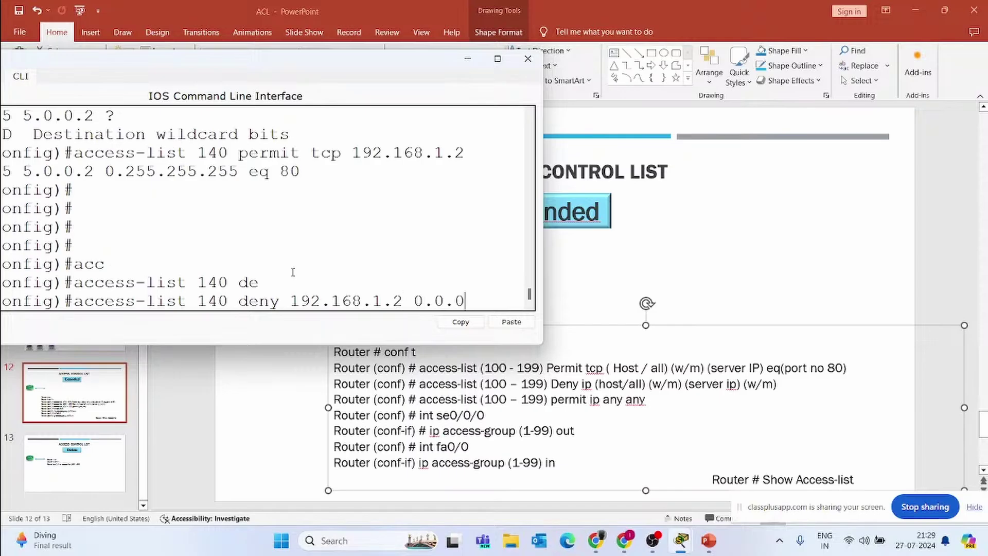
type(".255")
type("5")
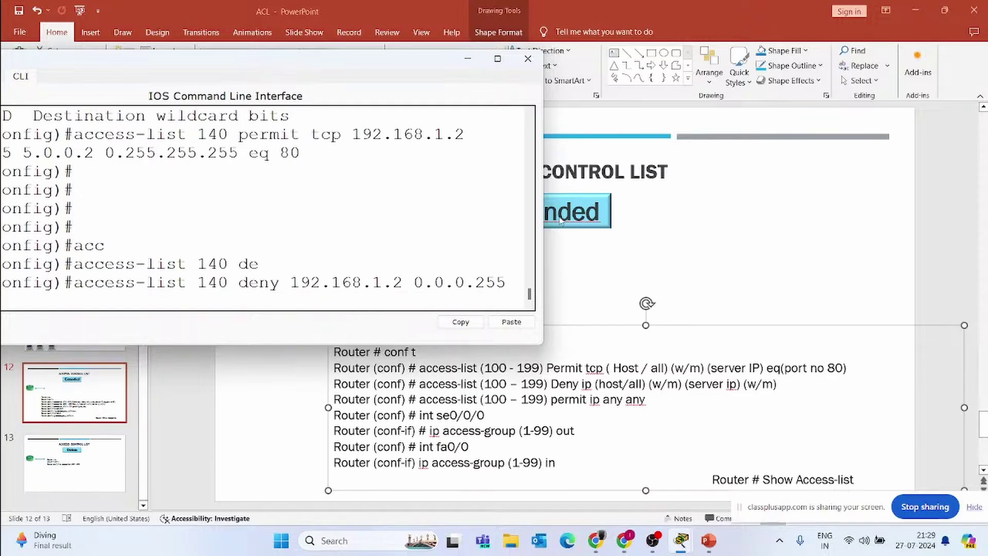
left_click_drag(544, 217, 773, 210)
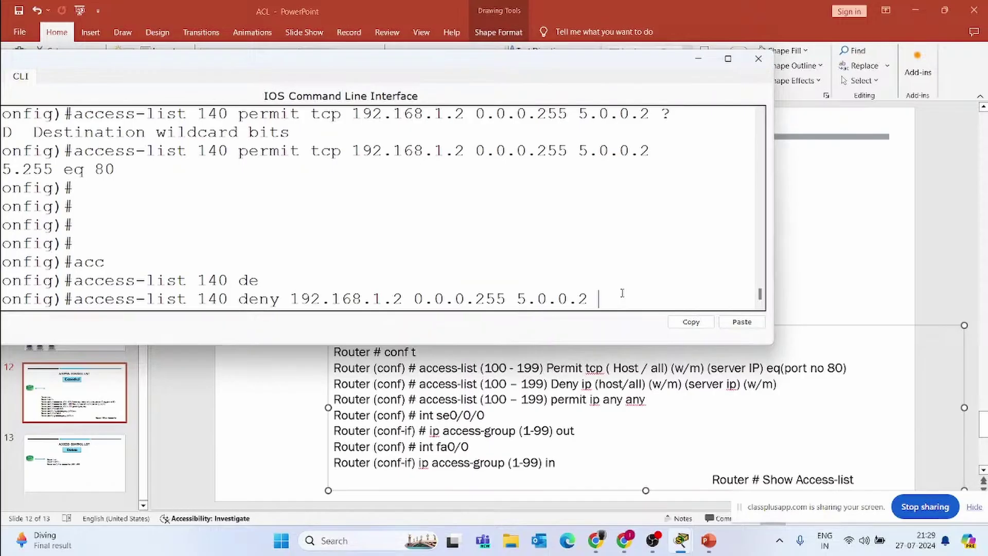
type("?")
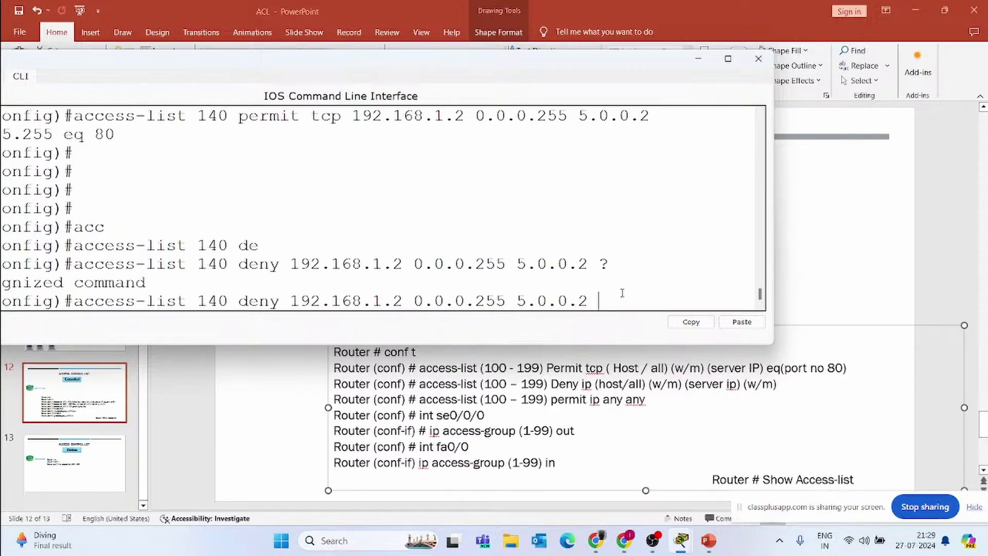
type("0.255.255.255")
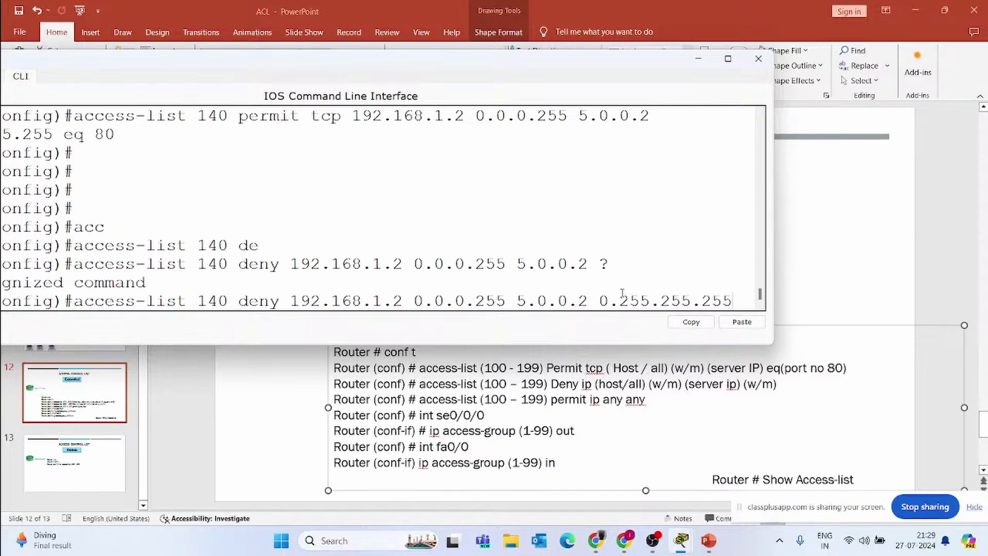
key("Return")
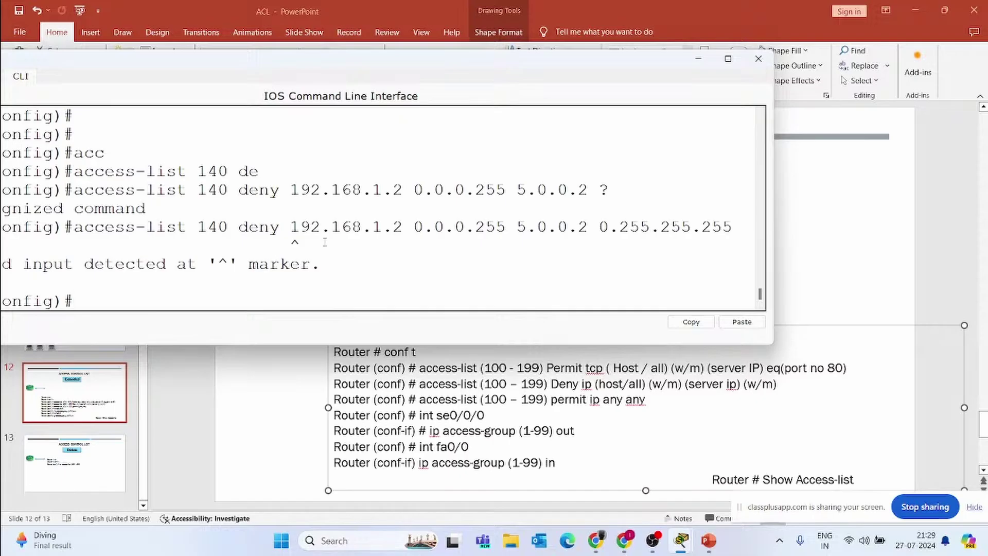
Recall the rejected deny command and try to insert a protocol keyword before the source address 192.168.1.2.
key("Up")
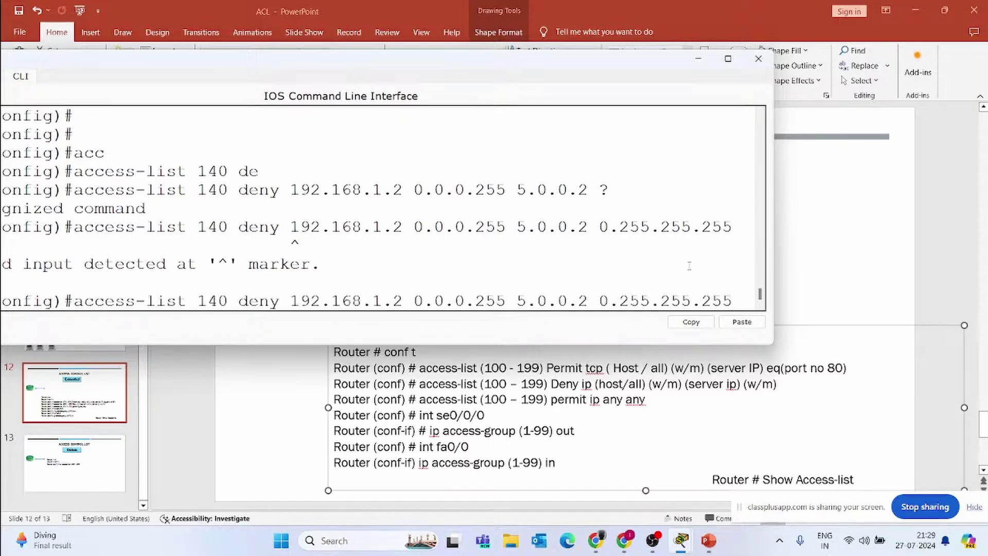
key("Left")
key("Left")
key("Left")
key("Left")
key("Left")
key("Left")
key("Left")
key("Left")
key("Left")
key("Left")
key("Left")
key("Left")
key("Left")
key("Left")
key("Left")
key("Left")
key("Left")
key("Left")
key("Left")
key("Left")
key("Left")
key("Left")
key("Left")
key("Left")
key("Left")
type("i")
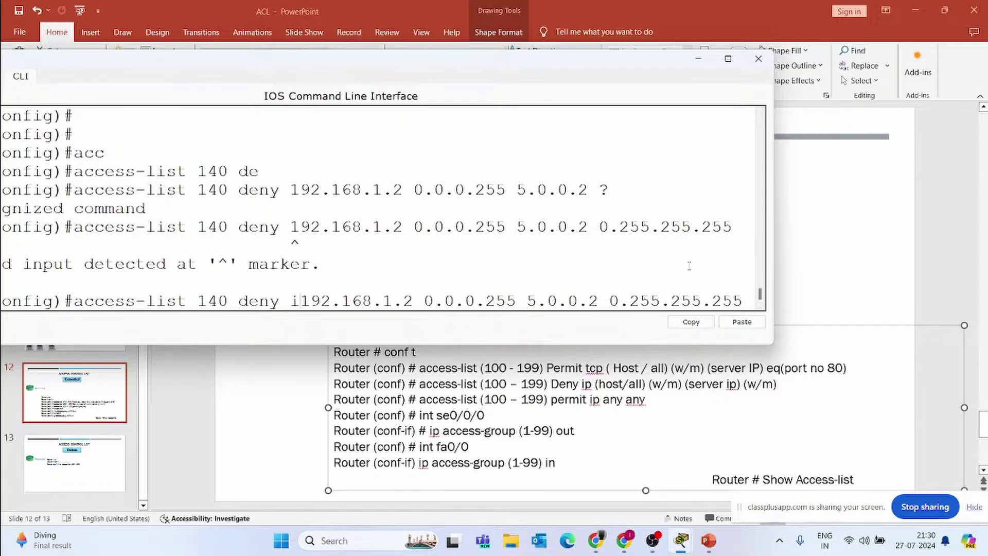
key("BackSpace")
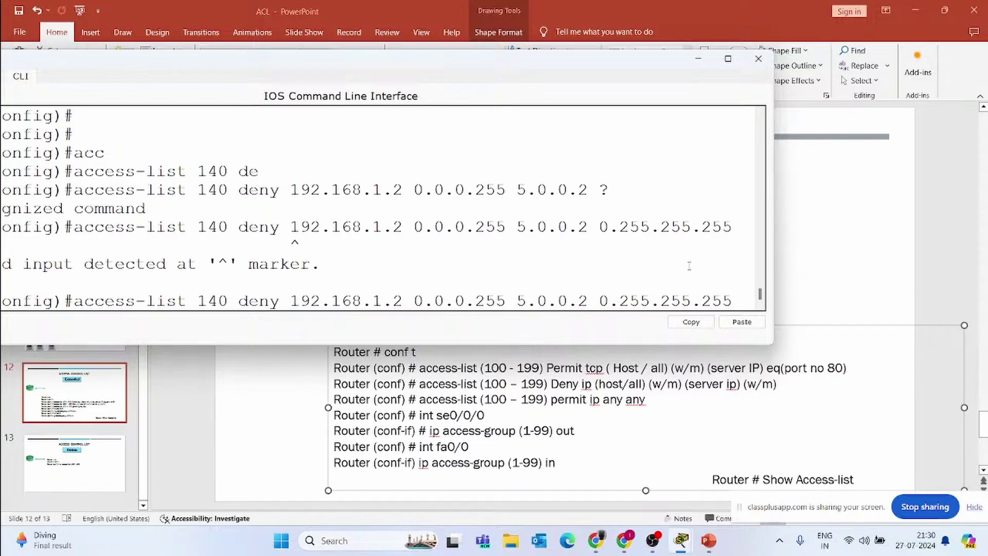
Erase the recalled command back to access-list 140 and rebuild it as a deny ip rule.
key("Right")
key("Right")
key("Right")
key("Right")
key("Right")
key("Right")
key("Right")
key("Right")
key("Right")
key("Right")
key("Right")
key("Right")
key("Right")
key("Right")
key("Right")
key("Right")
key("Right")
key("Right")
key("Right")
key("Right")
key("BackSpace")
key("BackSpace")
key("BackSpace")
key("BackSpace")
key("BackSpace")
key("BackSpace")
key("BackSpace")
key("BackSpace")
key("BackSpace")
key("BackSpace")
key("BackSpace")
key("BackSpace")
key("BackSpace")
key("BackSpace")
key("BackSpace")
key("BackSpace")
key("BackSpace")
key("BackSpace")
key("BackSpace")
key("BackSpace")
key("BackSpace")
key("BackSpace")
key("BackSpace")
key("BackSpace")
key("BackSpace")
key("BackSpace")
key("BackSpace")
key("BackSpace")
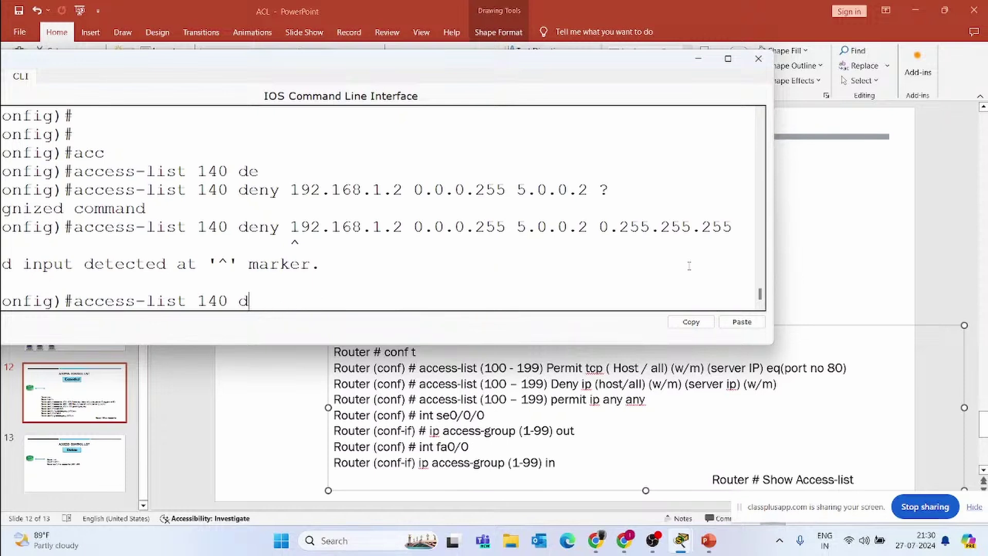
type("de")
key("Tab")
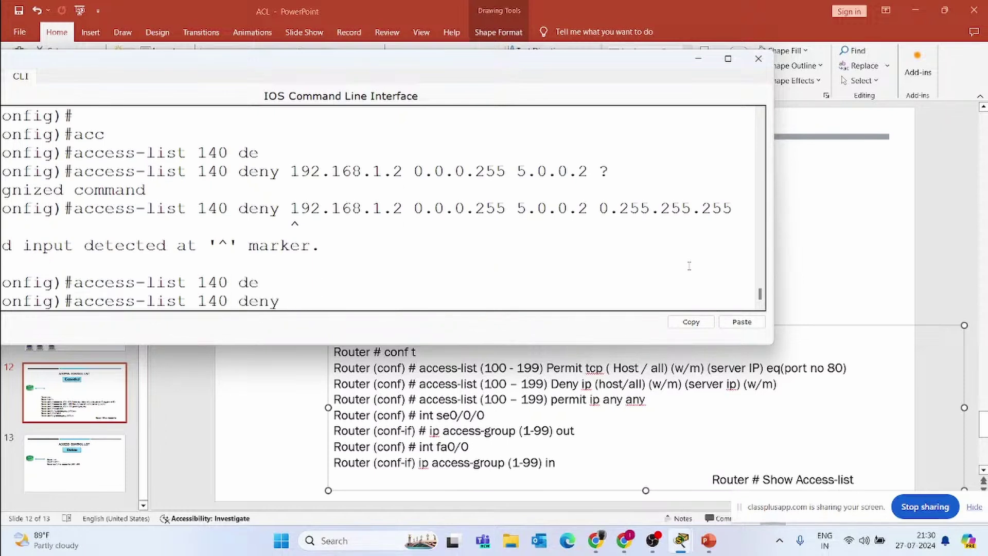
type("ho")
key("Tab")
key("BackSpace")
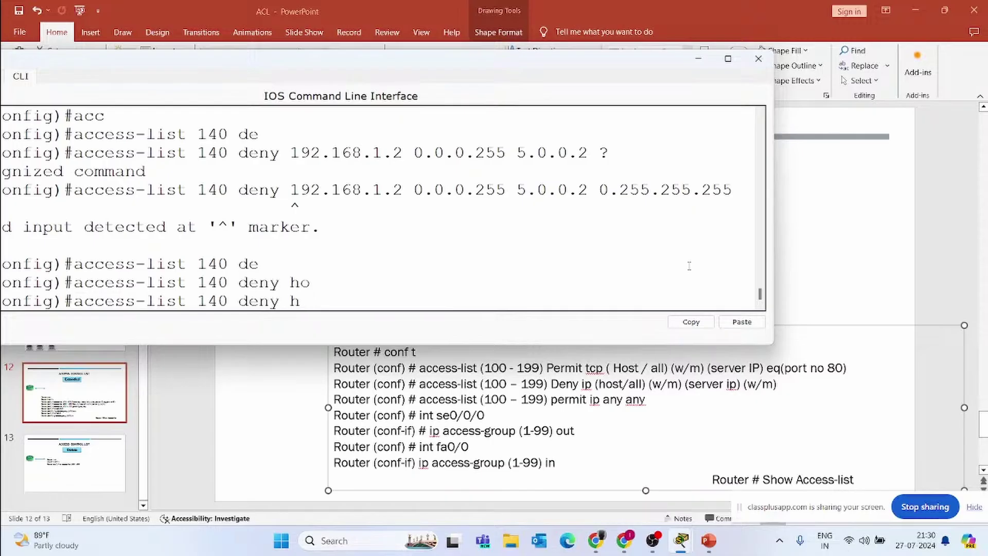
key("BackSpace")
type("ip")
key("Tab")
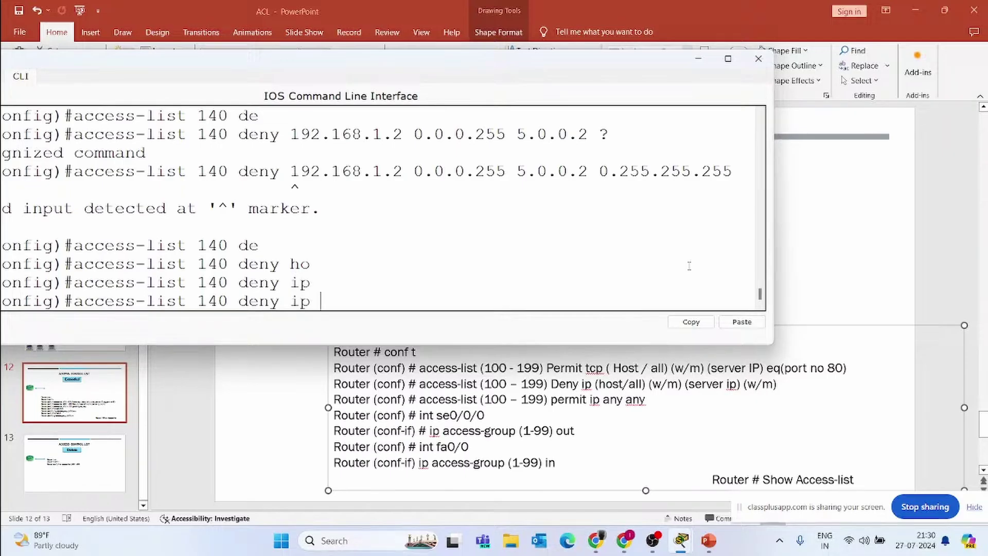
Complete the deny ip rule with source 192.168.1.2 0.0.0.255 and destination 5.0.0.2 0.255.255.255, submit it, and bring the ACL slide forward.
type("192.168.1.2 ")
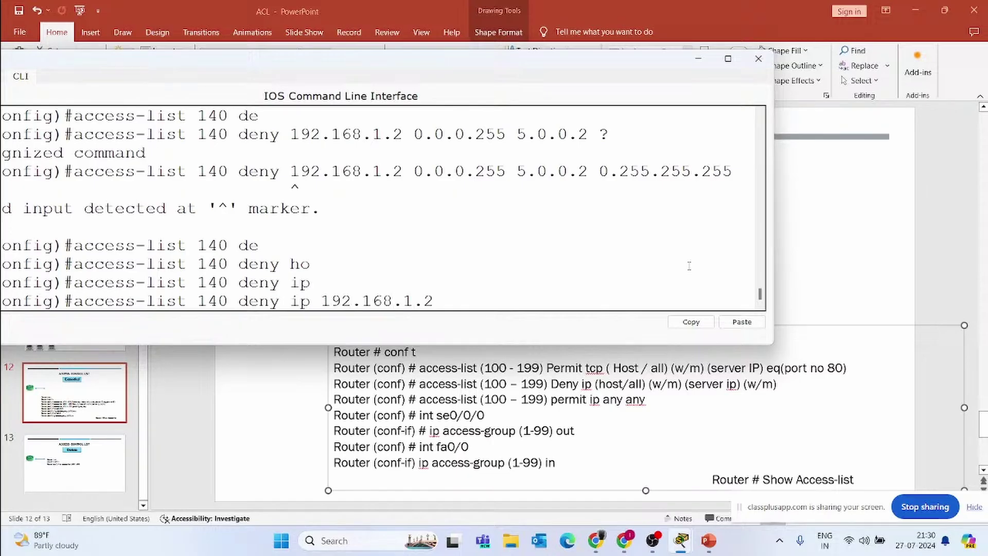
type("0.0.0.255 5.0.0.2")
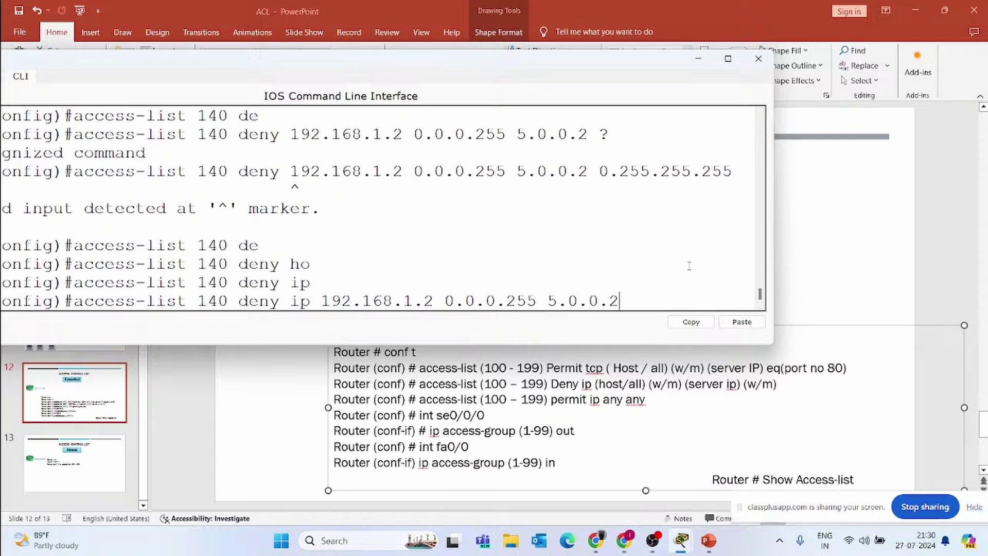
type(" 0.255.255.")
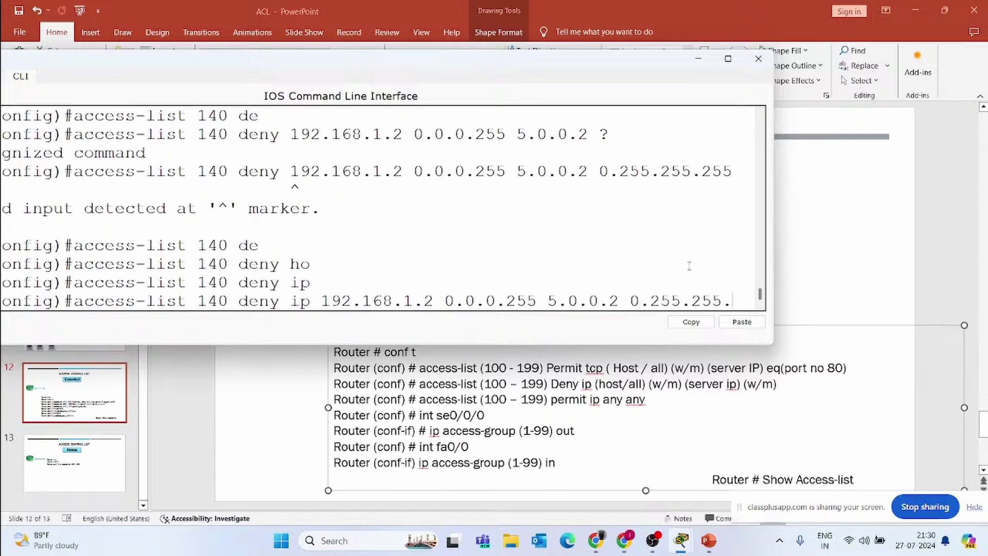
type("255")
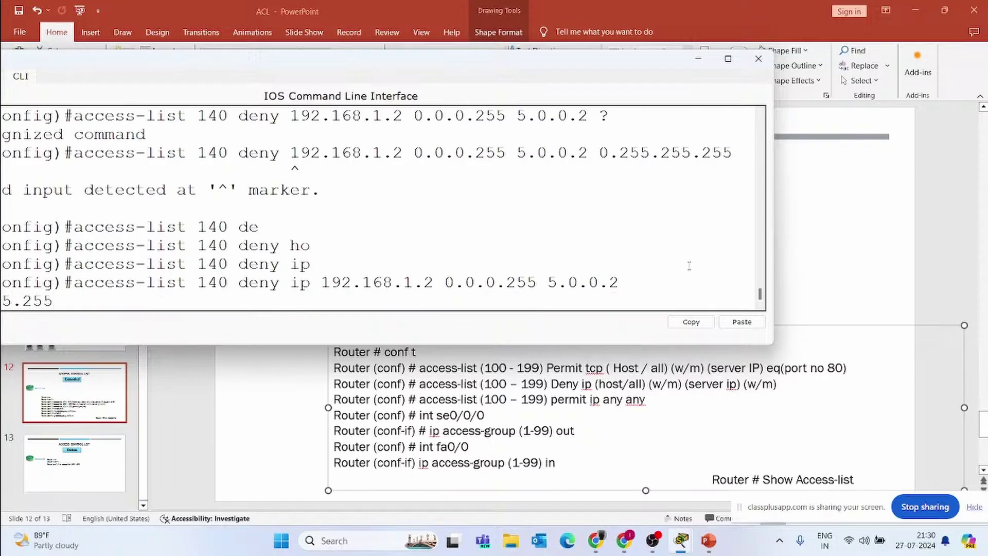
key("Return")
key("Return")
key("Return")
key("Return")
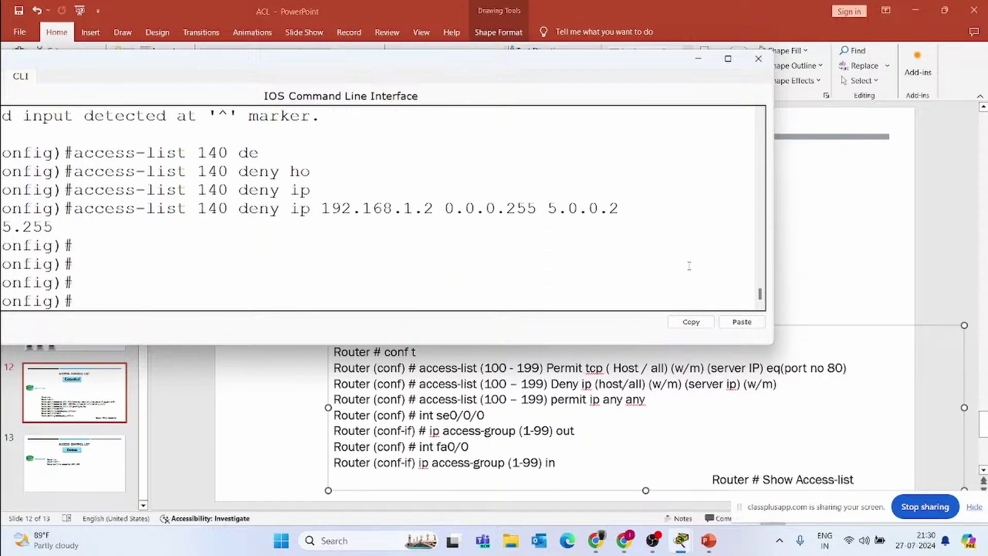
left_click(828, 319)
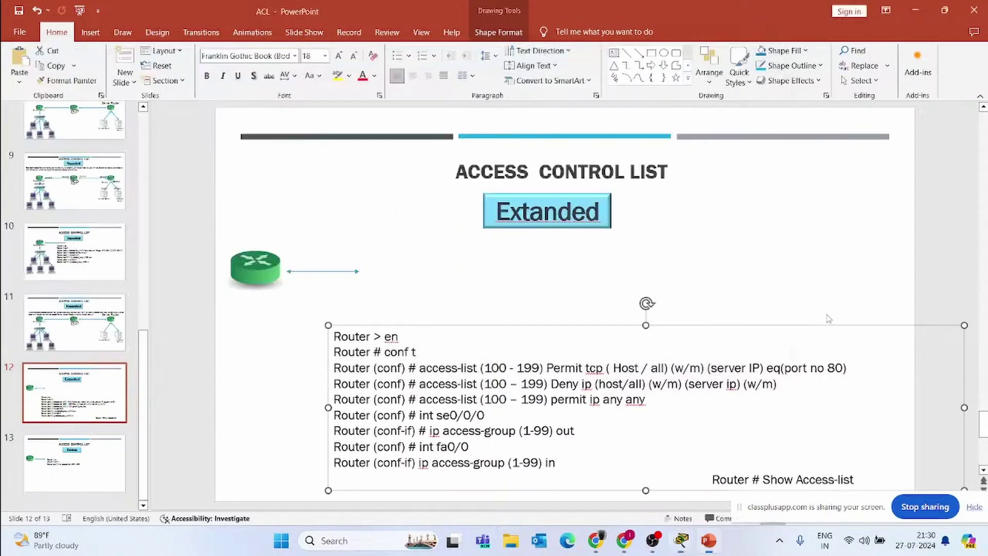
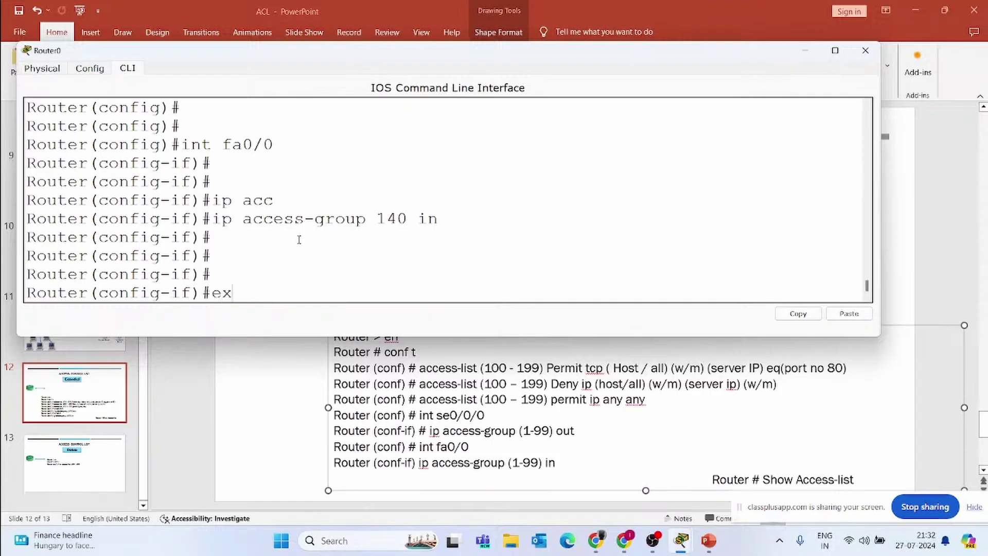
Leave the fa0/0 interface configuration on Router0 and enter configuration for serial interface se0/0/0.
key("Return")
key("Return")
key("Return")
type("int")
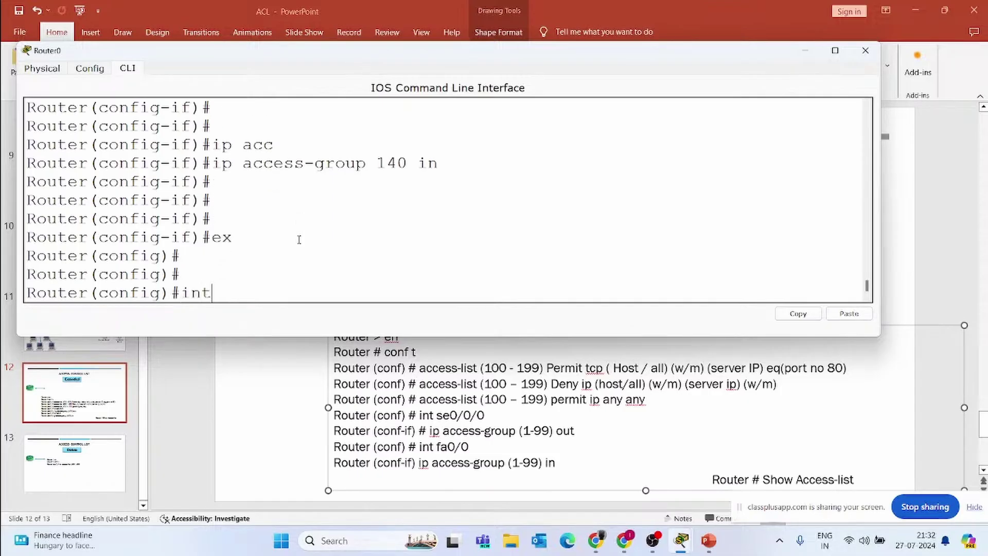
type(" se0/0/0")
key("Return")
key("Return")
key("Return")
Apply access list 140 outbound on se0/0/0 with ip access-group 140 out, and close the Router0 window.
type("ip ")
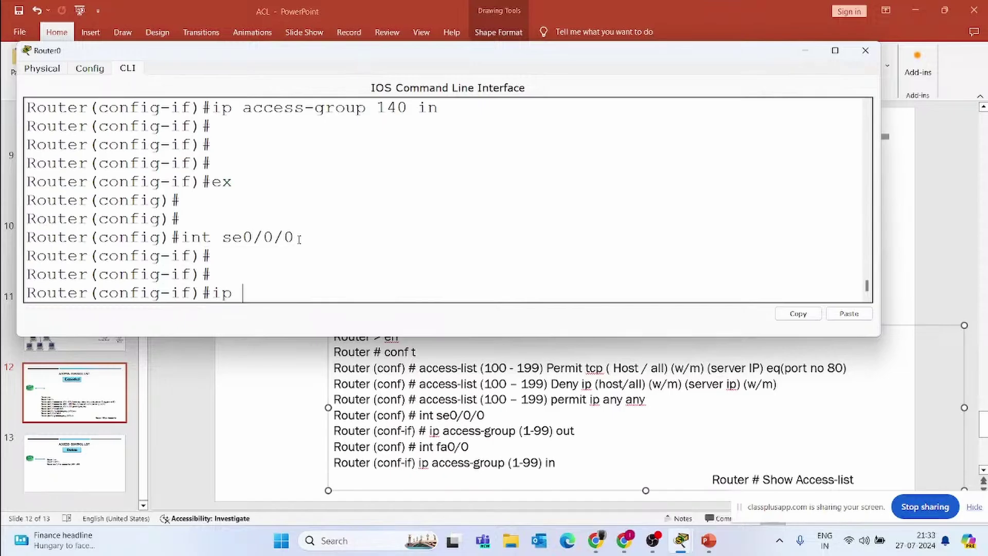
type("acc")
key("Tab")
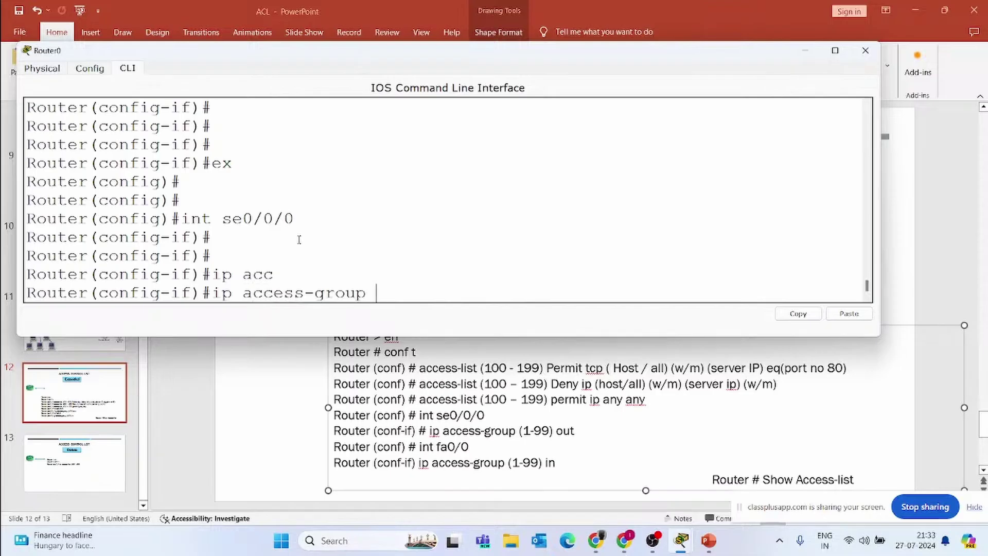
type("140")
type(" out")
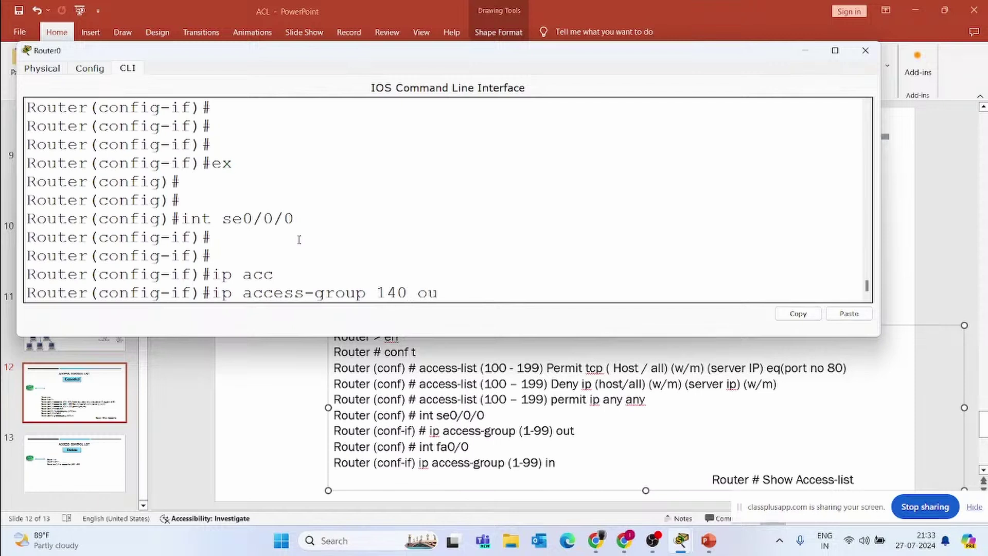
key("Tab")
key("Return")
key("Return")
key("Return")
key("Return")
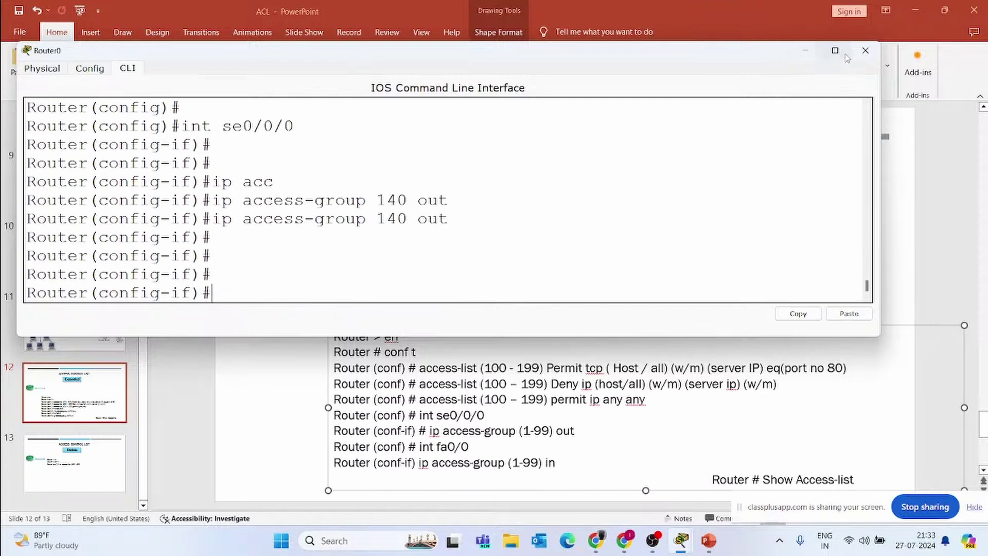
left_click(865, 51)
Move the command text box up on the Extanded ACL slide and review its permit tcp, deny ip and permit ip any any lines.
left_click_drag(712, 324, 697, 277)
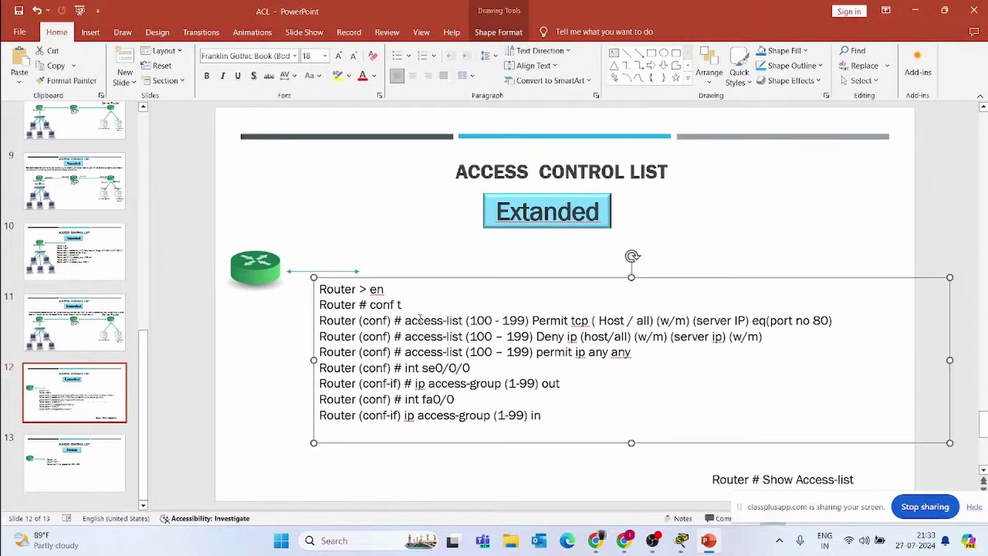
left_click_drag(406, 320, 836, 319)
left_click(828, 324)
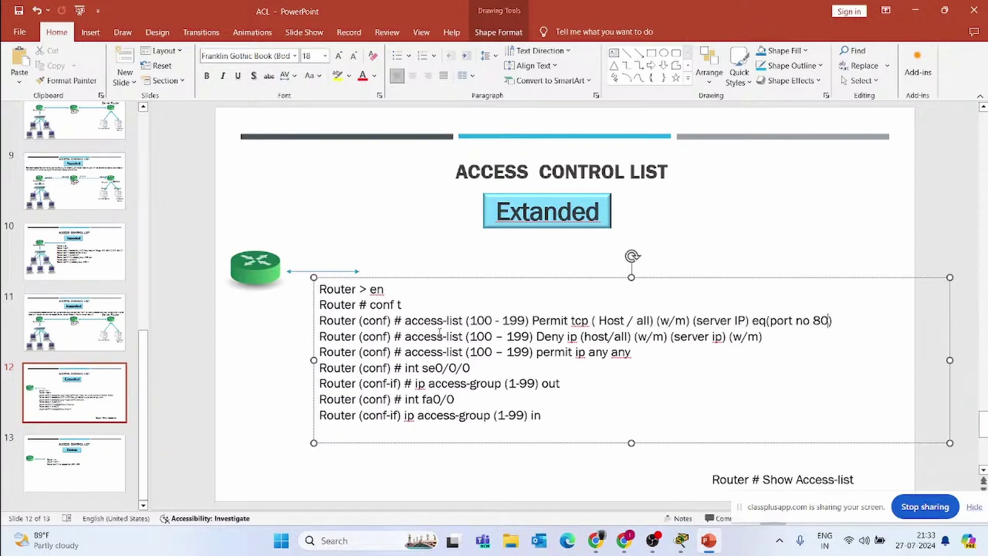
left_click_drag(406, 336, 771, 337)
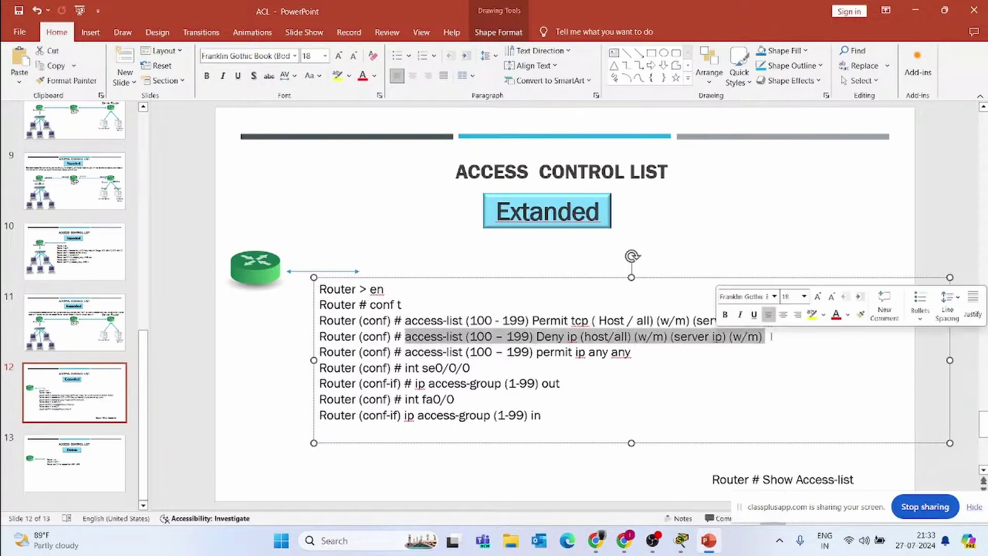
left_click(772, 336)
left_click_drag(637, 354, 429, 339)
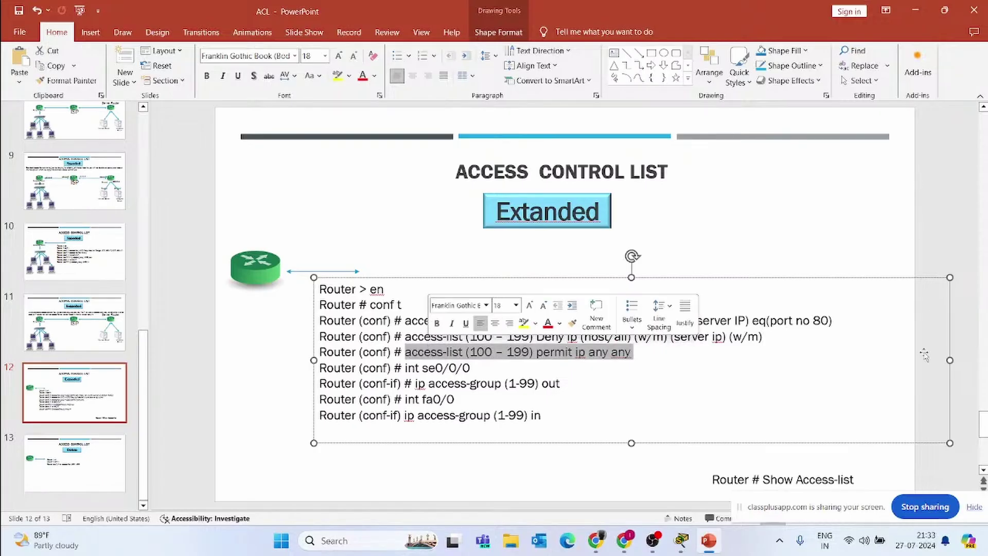
mouse_move(665, 539)
left_click(653, 369)
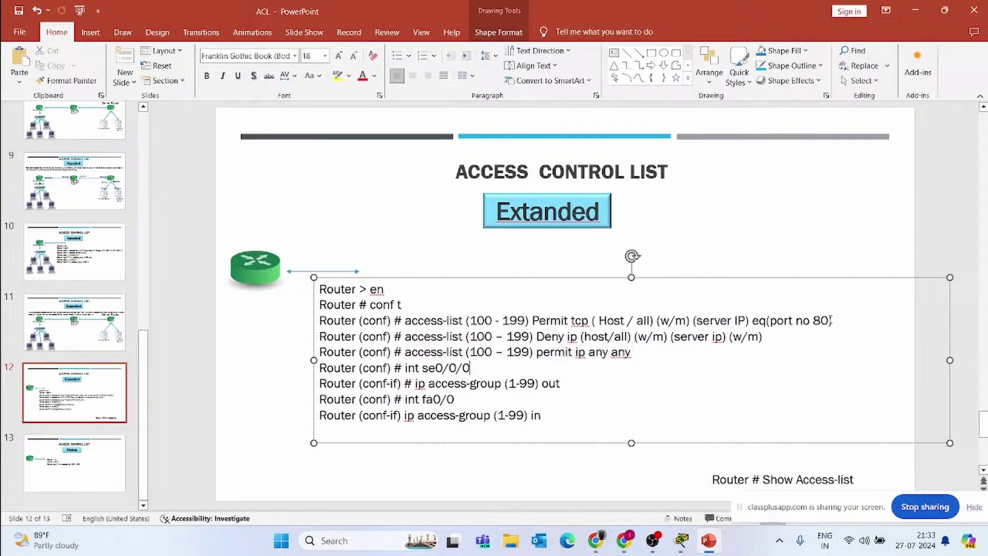
left_click_drag(829, 320, 416, 321)
left_click(519, 374)
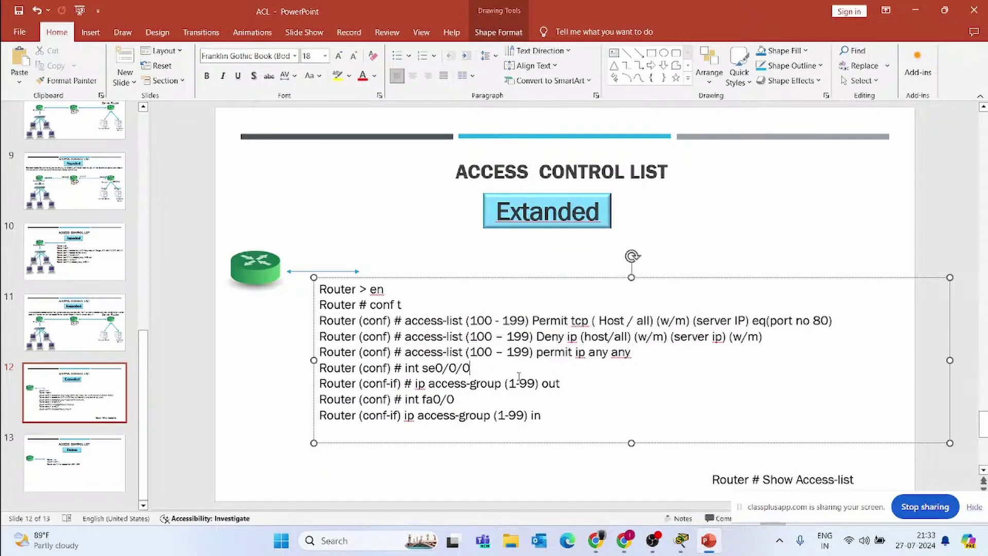
Switch to Packet Tracer, maximize PC0's command prompt, and run ipconfig to check its IP address.
left_click(682, 541)
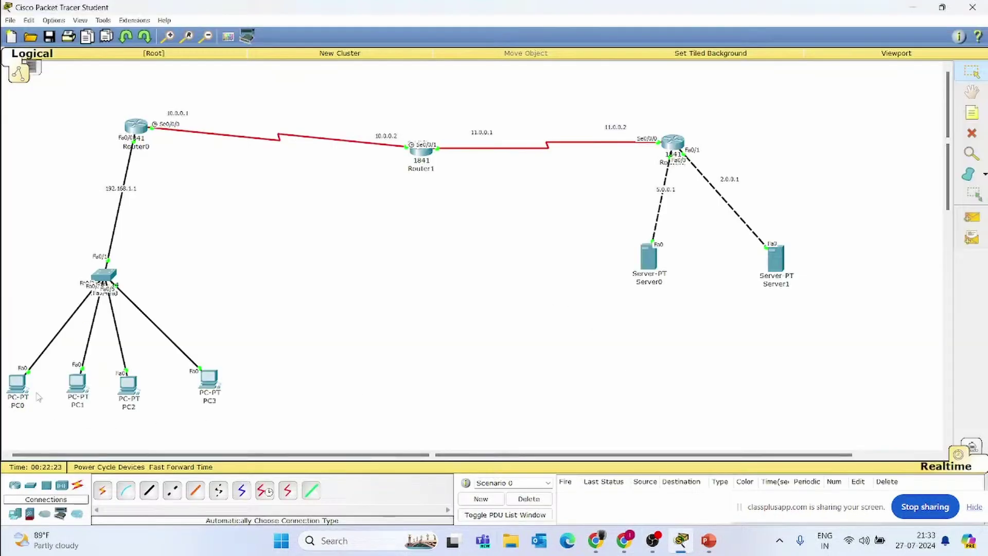
left_click(18, 384)
left_click(564, 211)
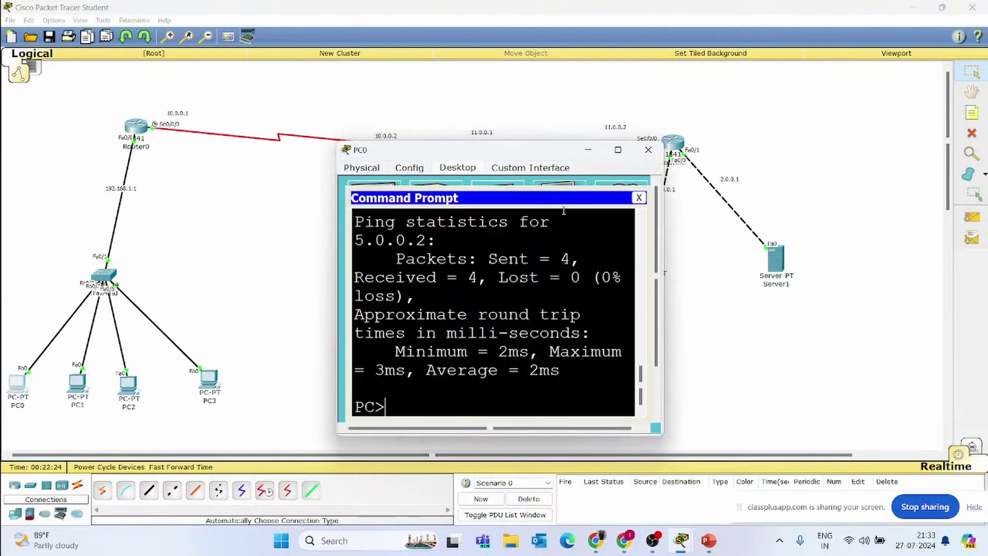
left_click(618, 149)
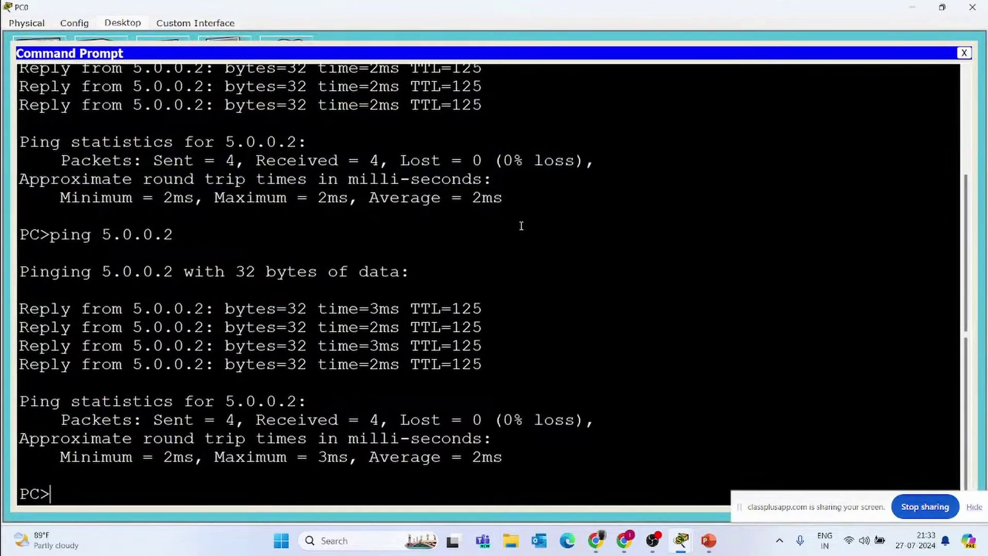
type("ipconfig")
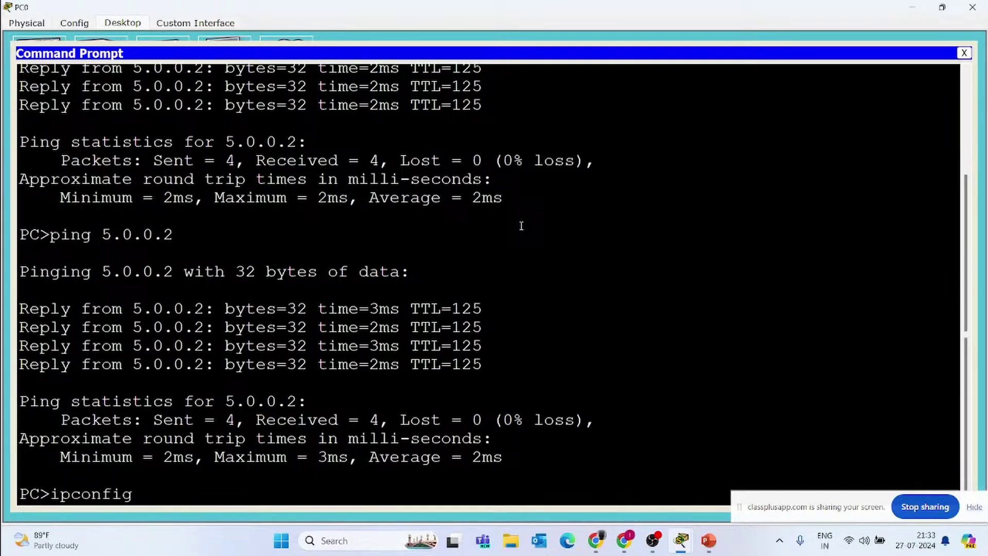
key("Return")
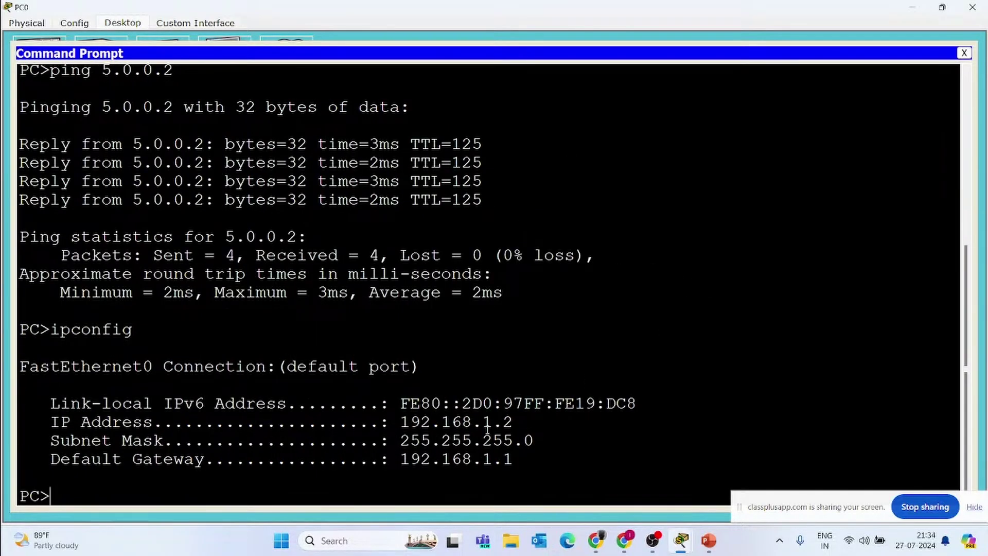
left_click_drag(484, 423, 503, 423)
Ping server 5.0.0.2 again from PC0's command prompt to test the access list.
left_click(106, 486)
key("Up")
key("Up")
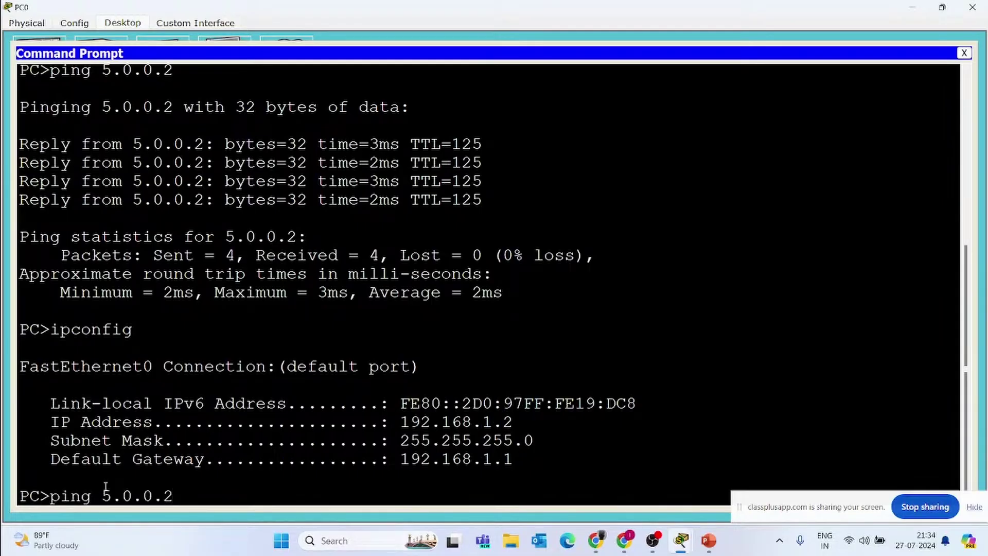
key("Return")
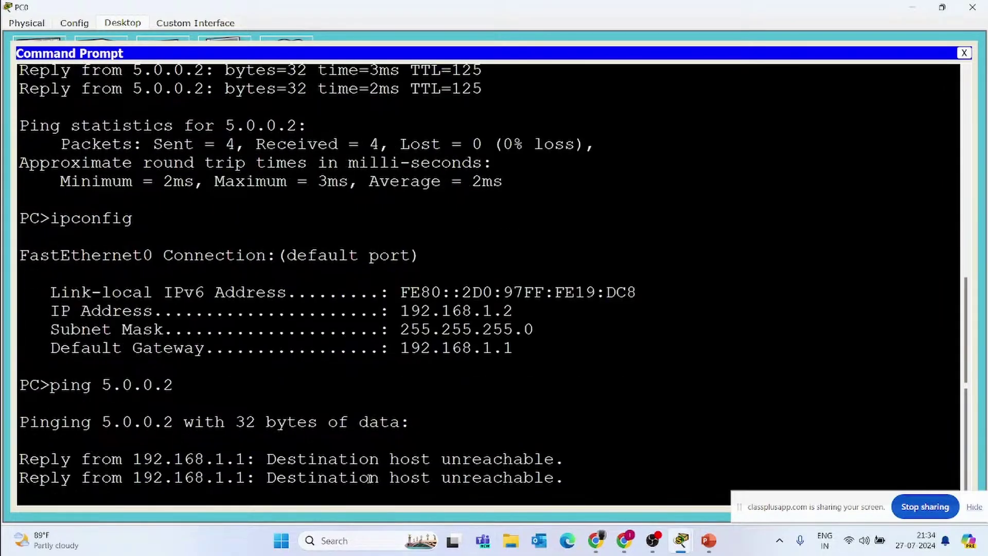
Compare the new ping statistics for 5.0.0.2 with the earlier ping results in PC0's command history.
scroll(348, 324, "up", 5)
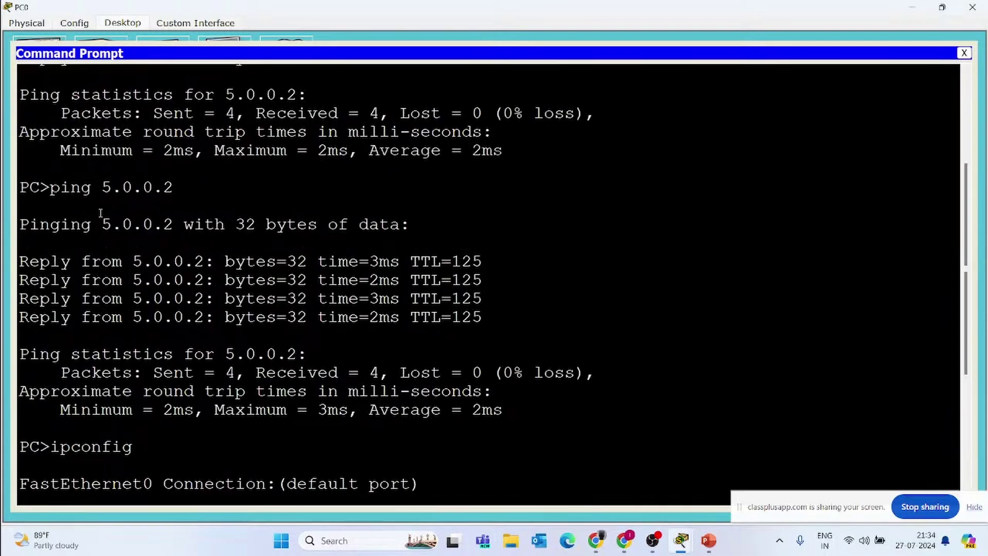
scroll(117, 191, "up", 4)
scroll(118, 191, "down", 4)
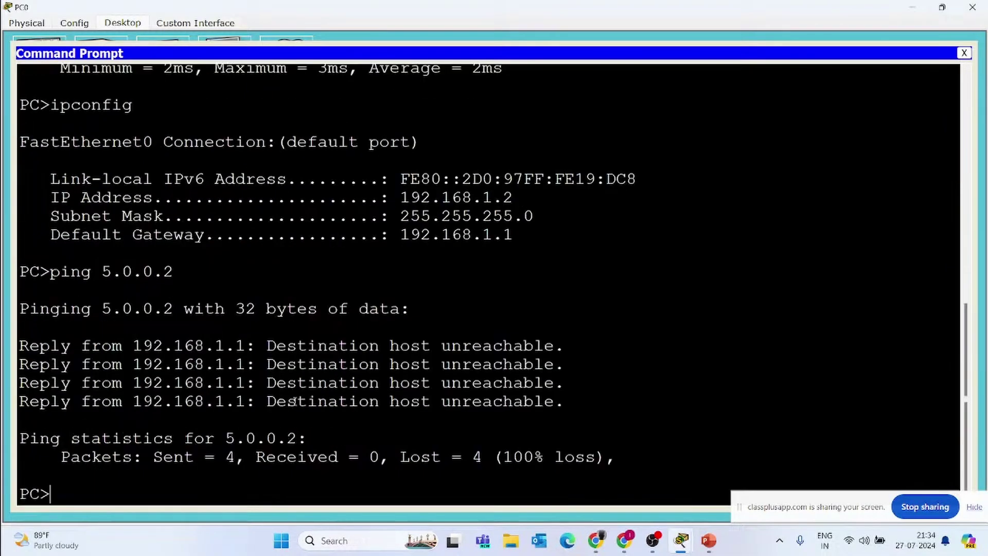
left_click_drag(504, 458, 619, 457)
left_click(619, 457)
scroll(376, 335, "up", 5)
scroll(376, 335, "up", 3)
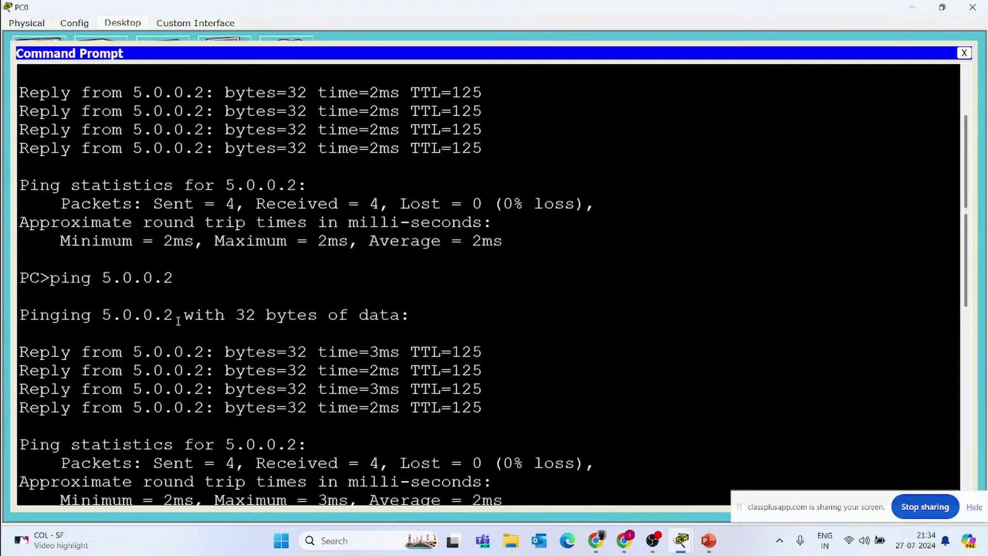
left_click_drag(101, 278, 222, 301)
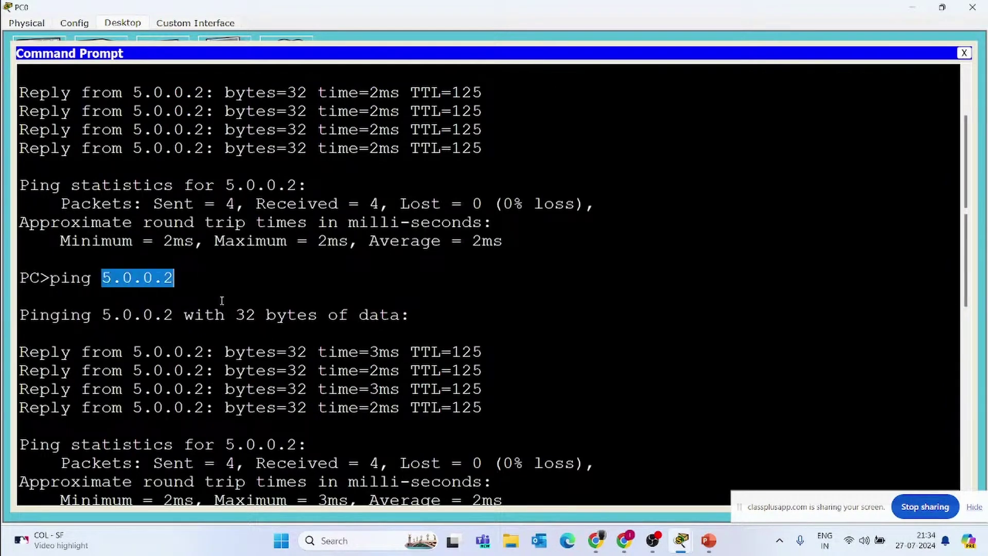
left_click(222, 300)
type("ipconfig")
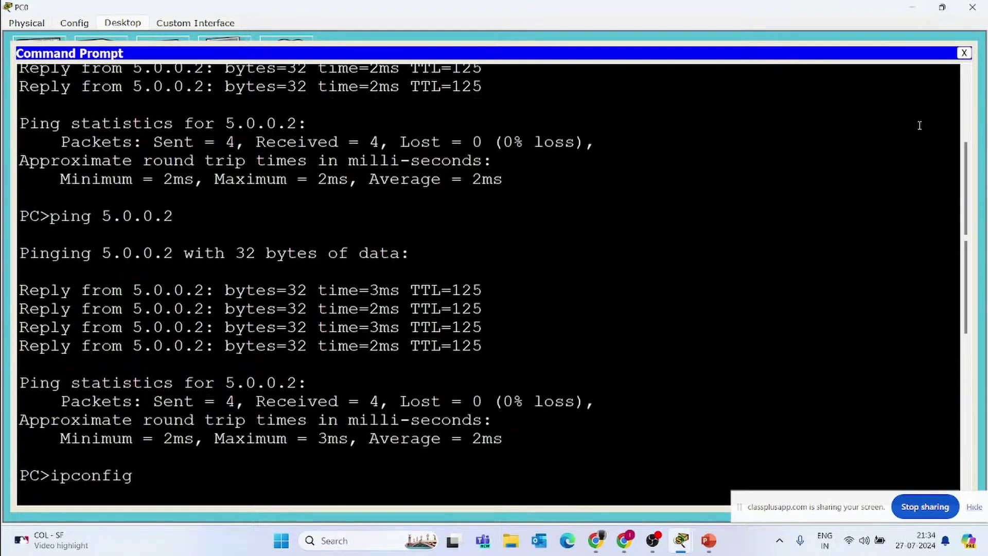
Close PC0's command prompt, open its web browser, load 5.0.0.2, and check the page heading.
left_click(963, 53)
left_click(249, 70)
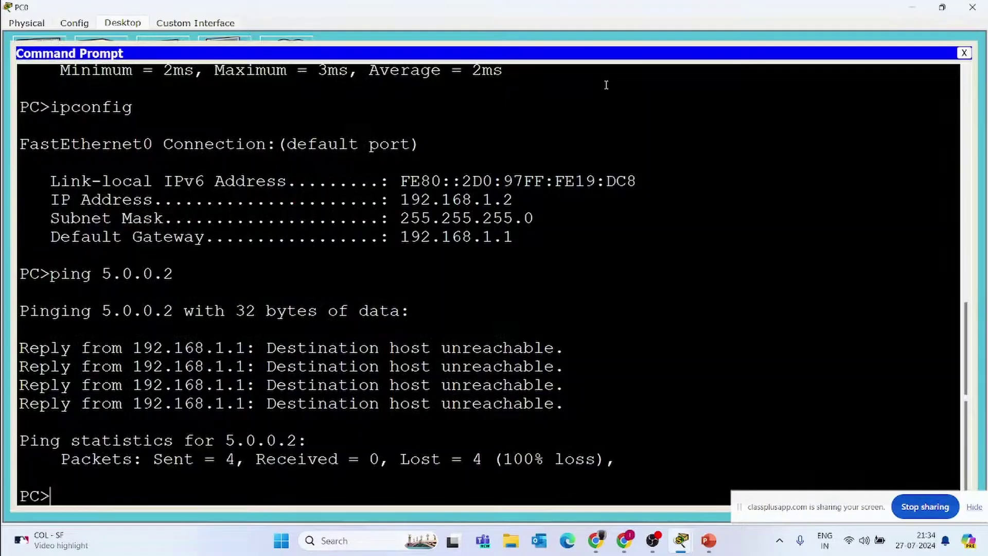
left_click(965, 52)
left_click(280, 58)
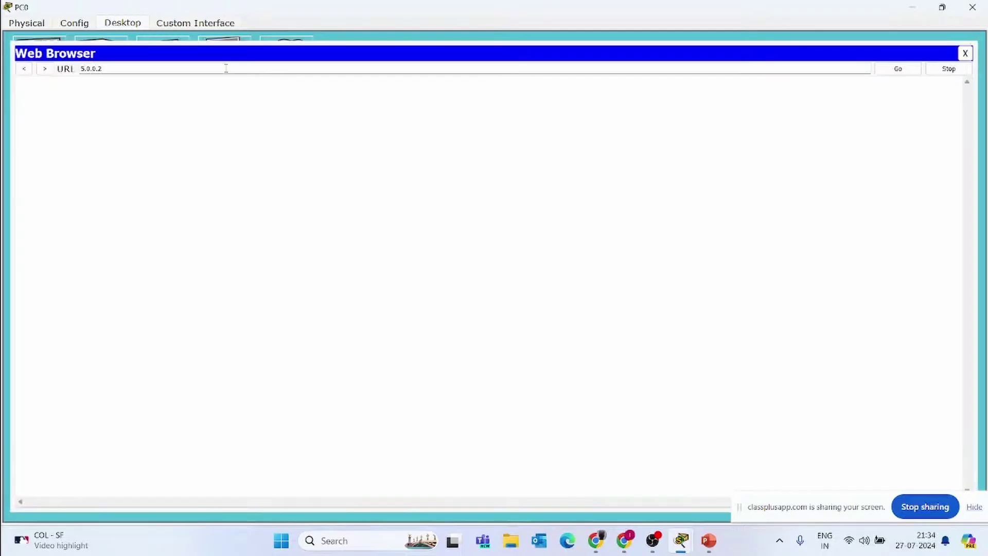
key("Return")
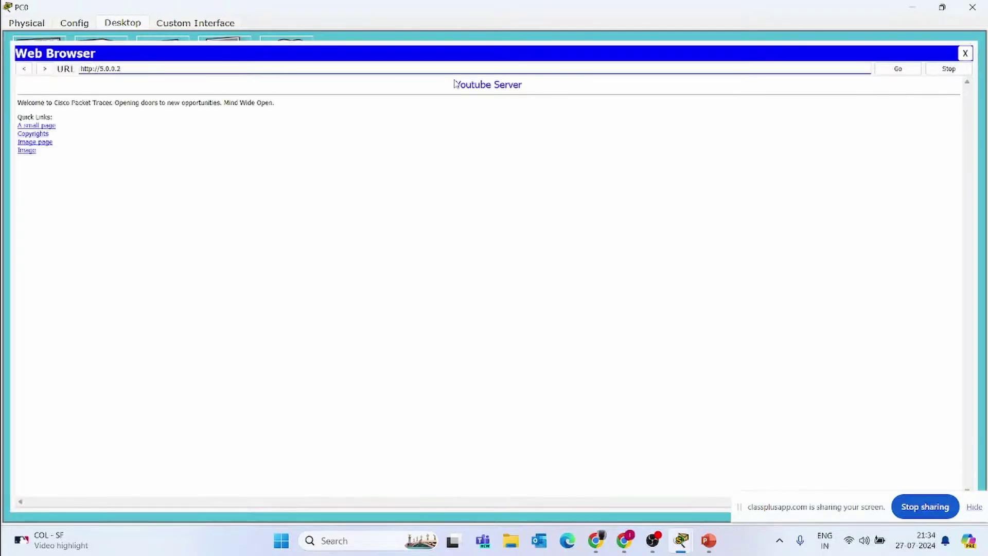
left_click_drag(454, 84, 574, 89)
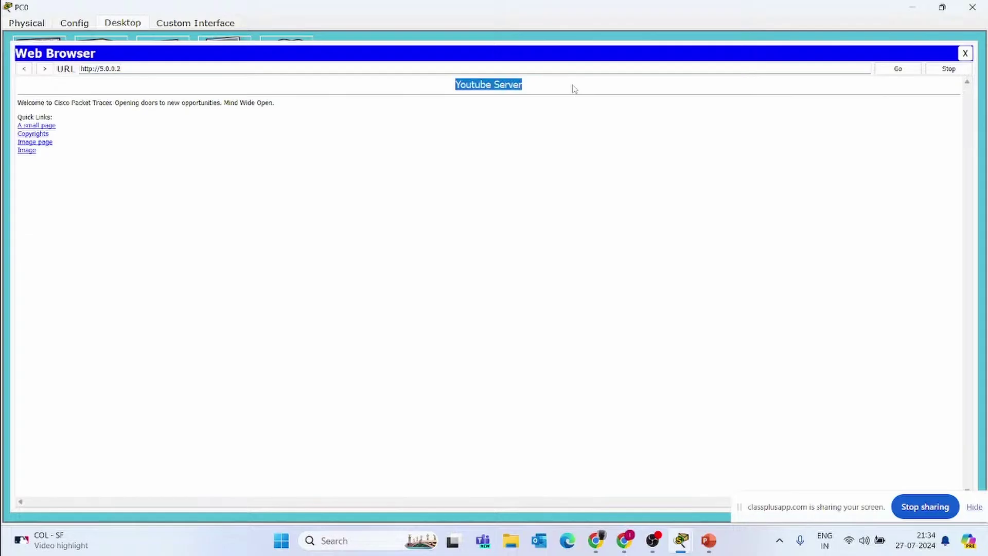
Switch to the PowerPoint ACL slide and examine the permit tcp port 80, deny ip, and permit ip any any commands.
left_click(708, 540)
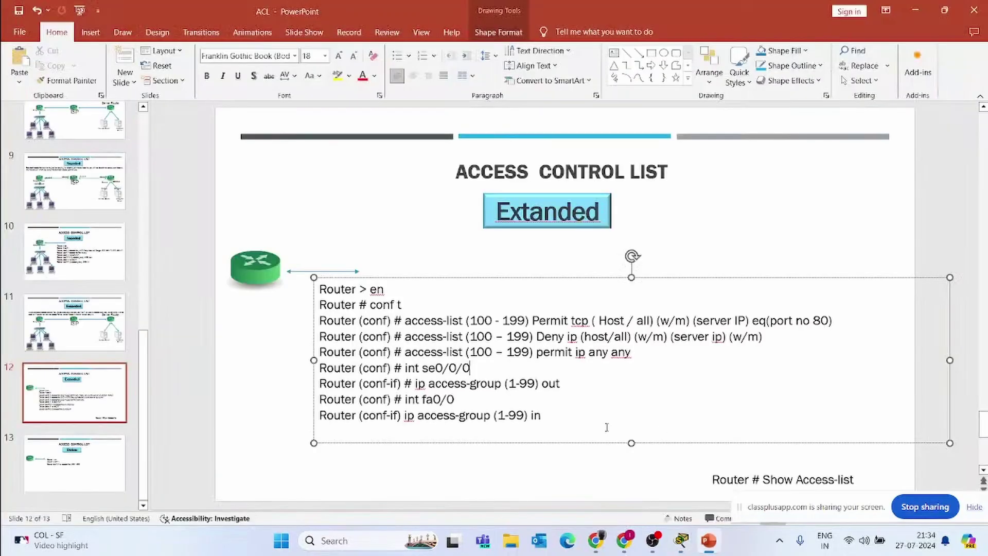
left_click_drag(407, 321, 583, 321)
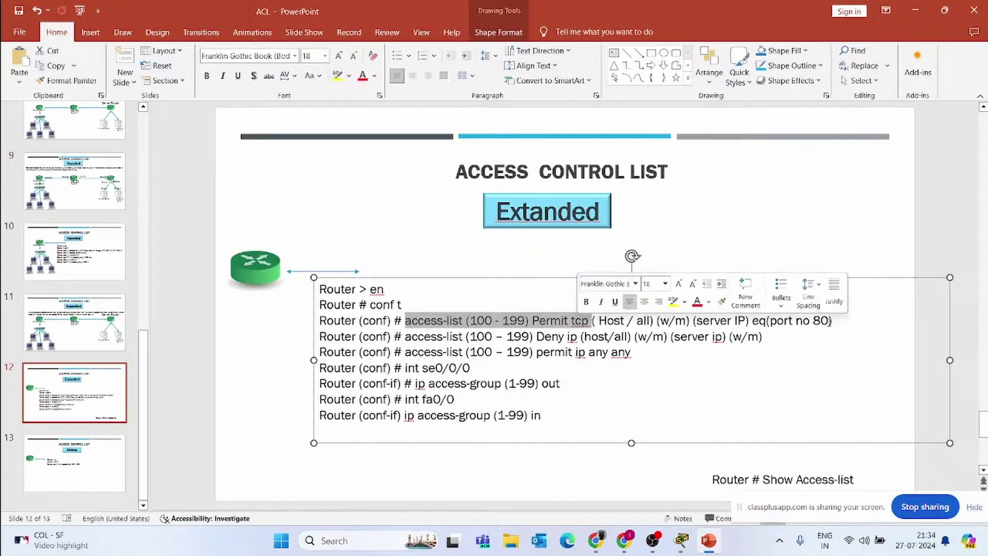
left_click_drag(829, 321, 785, 321)
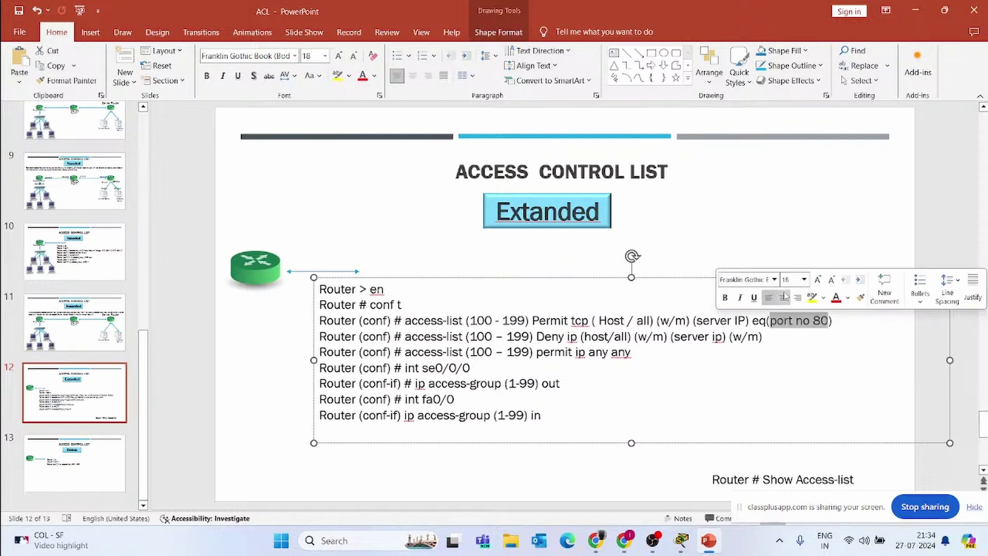
left_click_drag(405, 337, 760, 337)
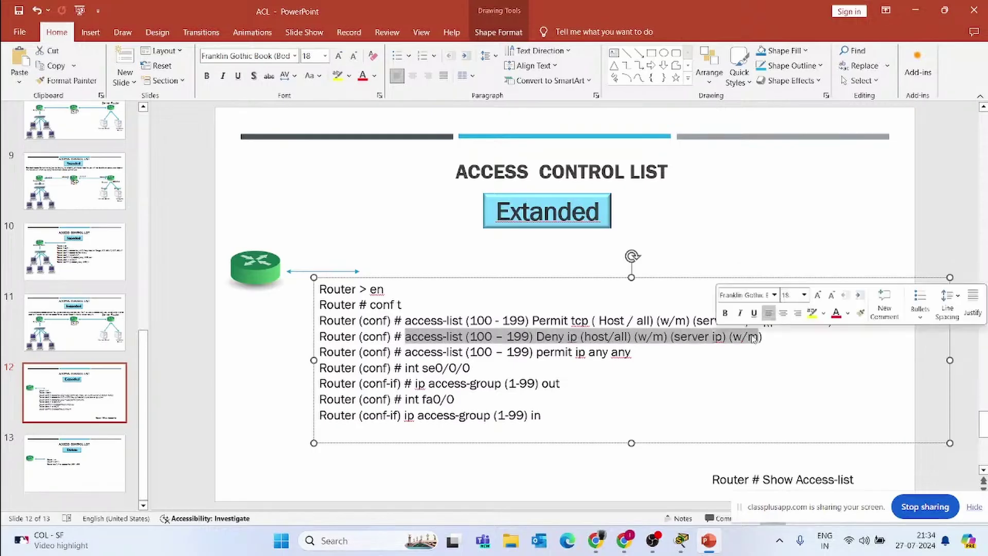
left_click(537, 336)
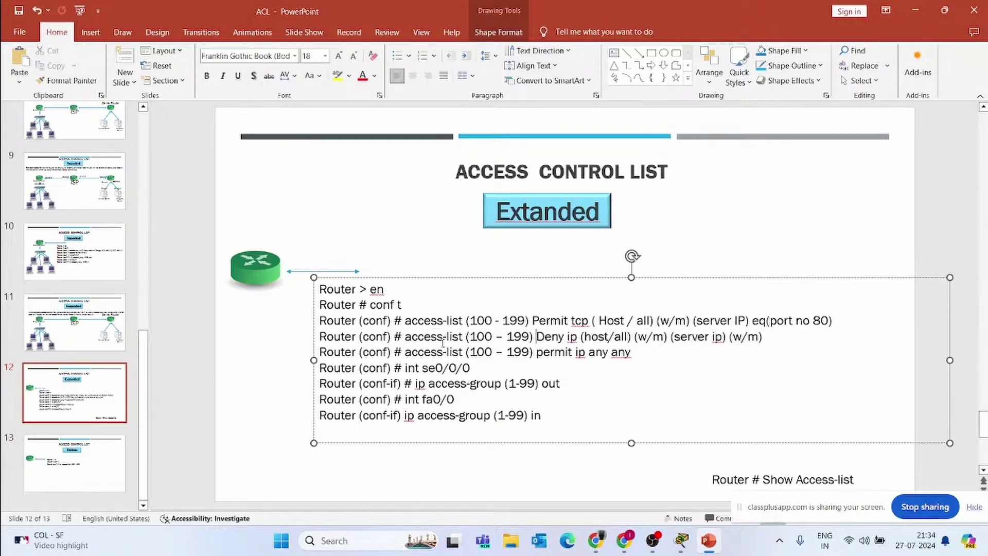
left_click_drag(406, 354, 648, 353)
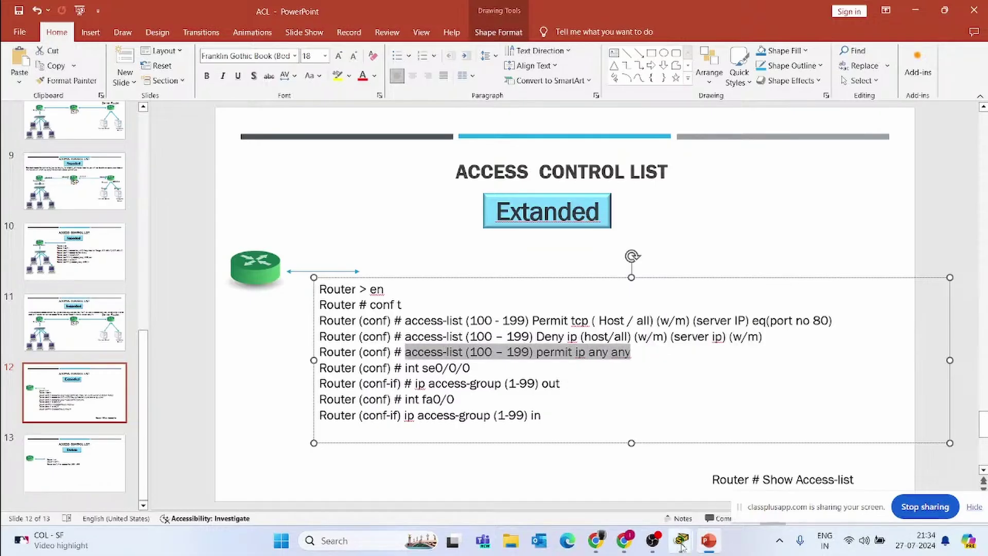
Switch to Packet Tracer, open PC1's command prompt, and check its IP settings with ipconfig.
mouse_move(681, 540)
left_click(609, 479)
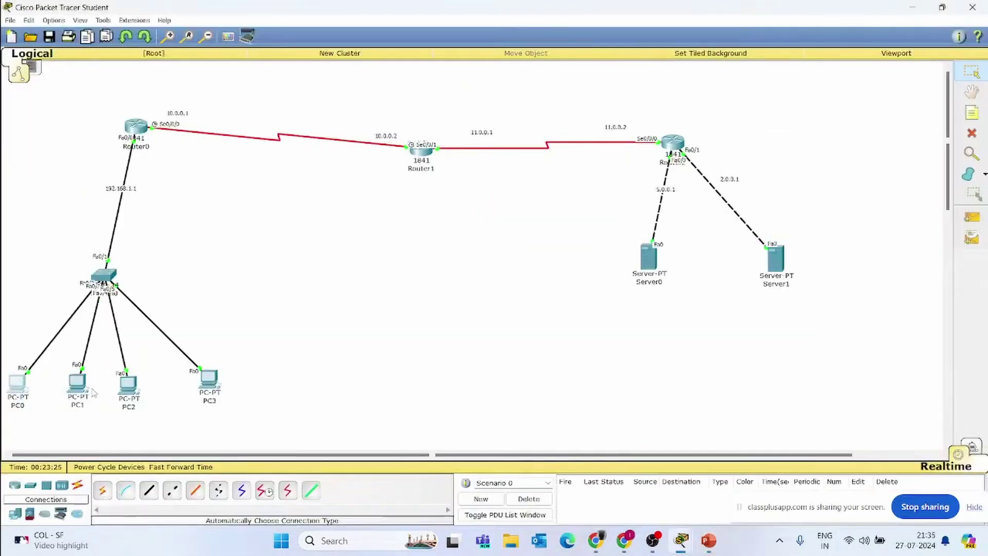
left_click(77, 382)
left_click(572, 227)
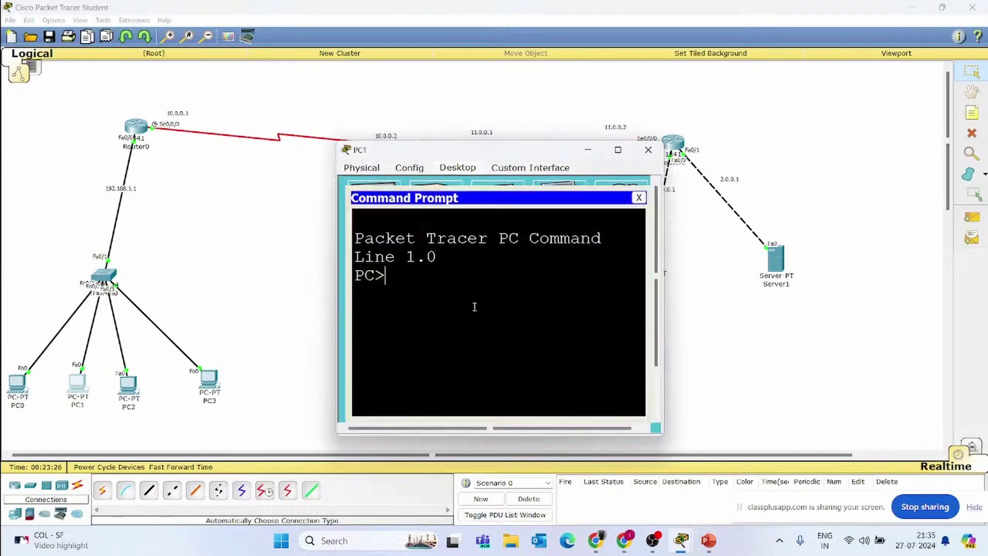
type("ipconfig")
key("Return")
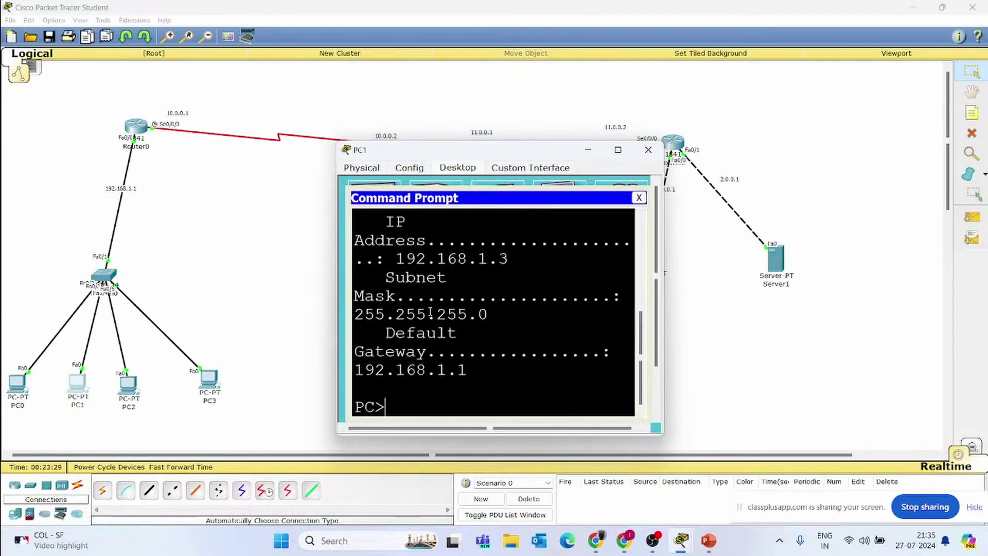
Maximize PC1's window and ping server 5.0.0.2 from its command prompt.
left_click(618, 150)
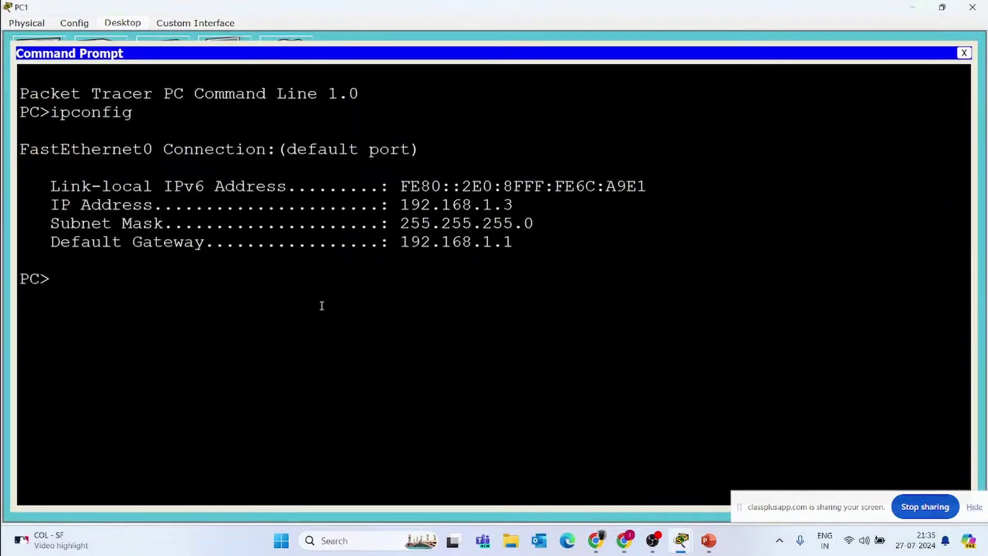
type("ping 5.0.0.2")
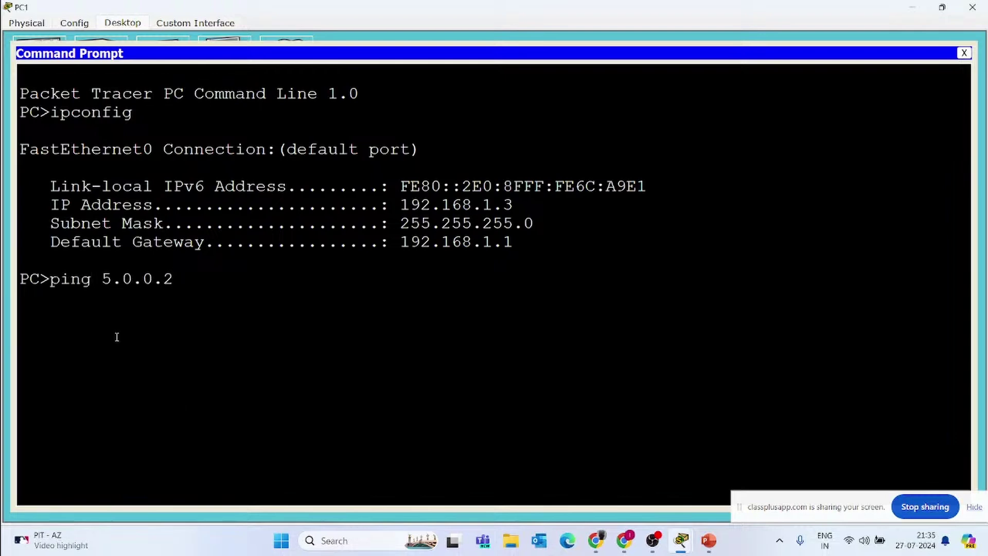
key("Return")
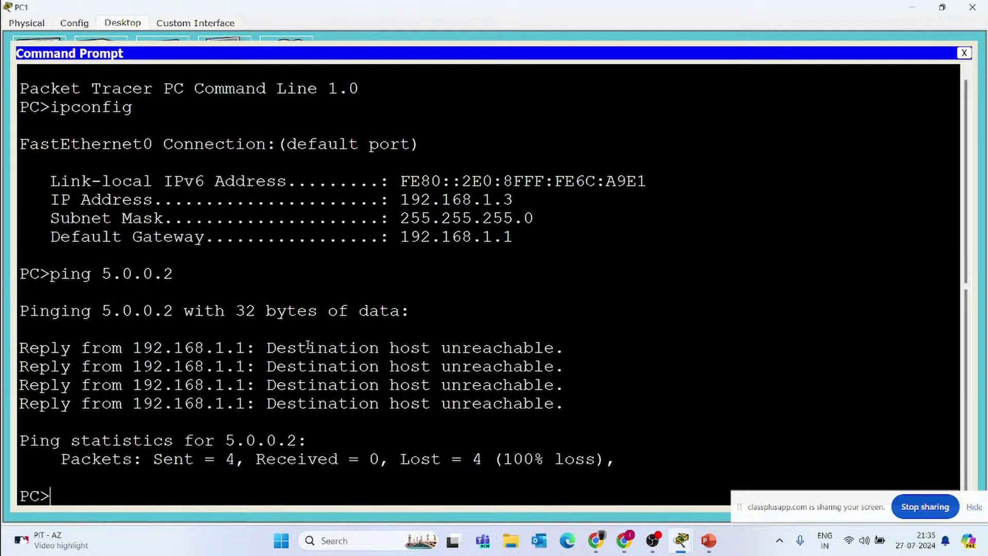
key("Up")
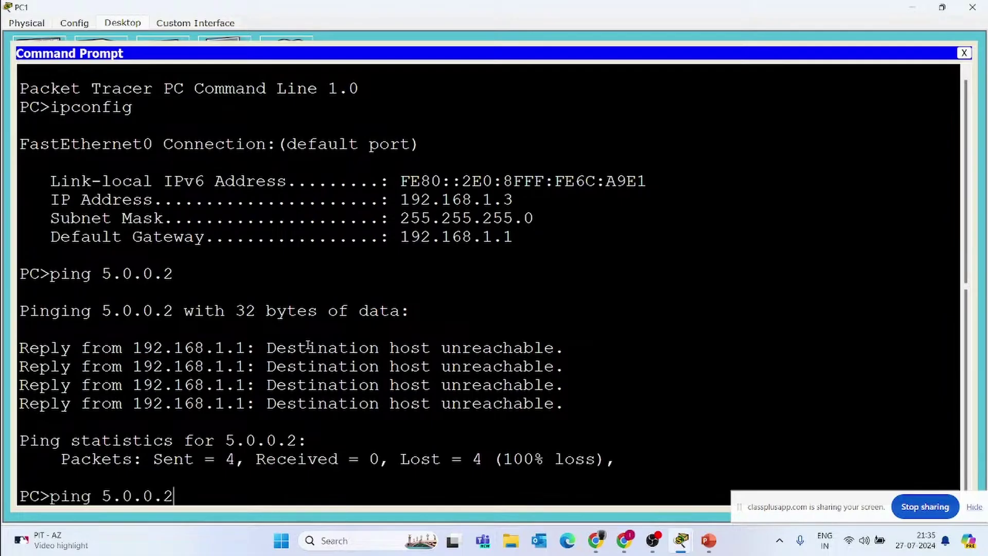
key("BackSpace")
key("BackSpace")
key("BackSpace")
key("BackSpace")
key("BackSpace")
key("BackSpace")
key("BackSpace")
key("BackSpace")
key("BackSpace")
key("BackSpace")
key("BackSpace")
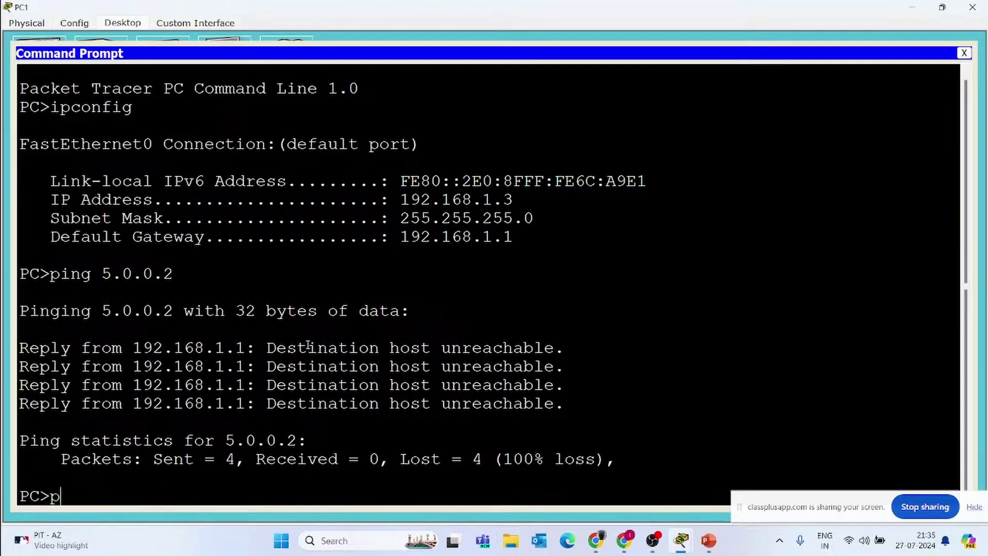
Close PC1's window and check Server1's IP configuration for its address.
left_click(964, 53)
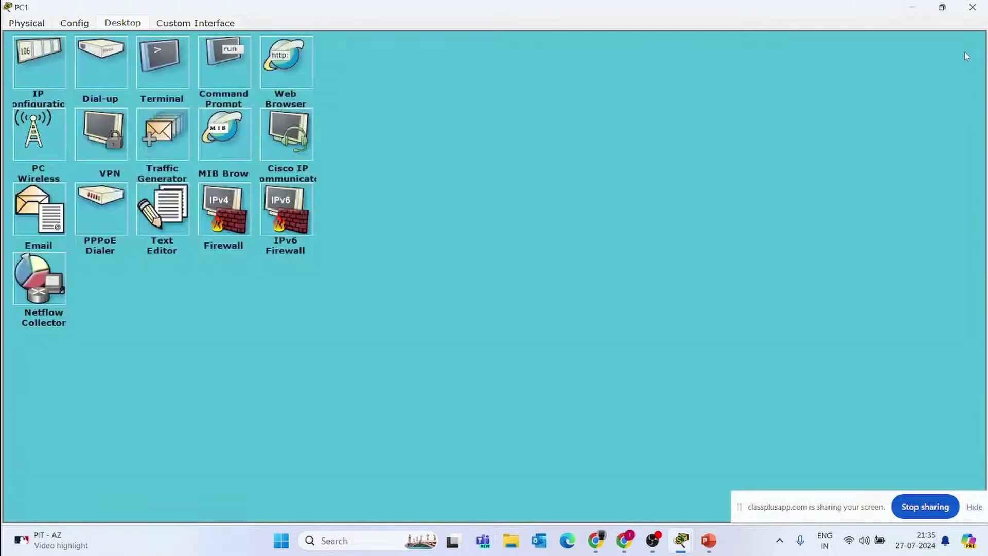
left_click(973, 8)
left_click(775, 260)
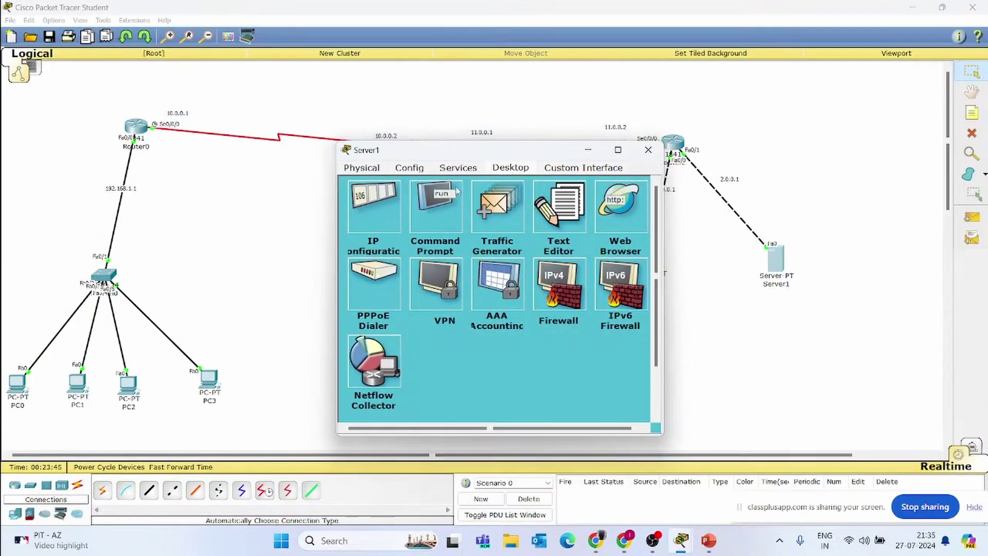
left_click(392, 212)
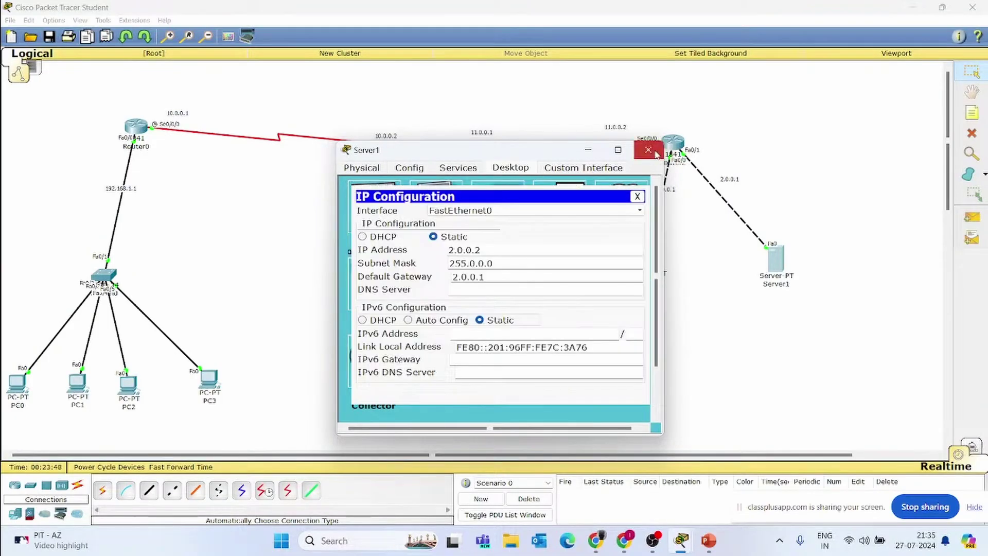
left_click(656, 153)
Reopen PC1's command prompt, ping Server1 at 2.0.0.2, and check where the replies come from.
left_click(77, 384)
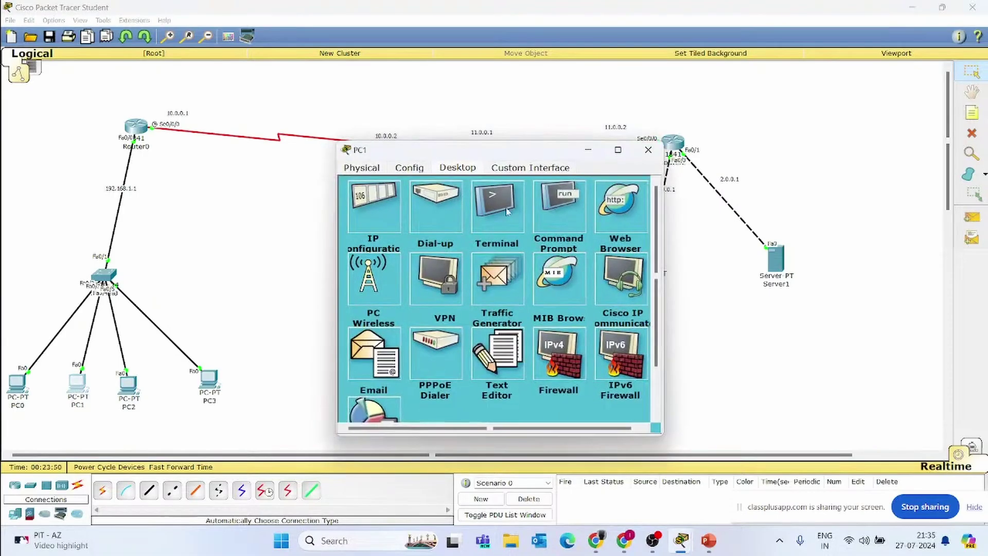
left_click(550, 226)
type("p")
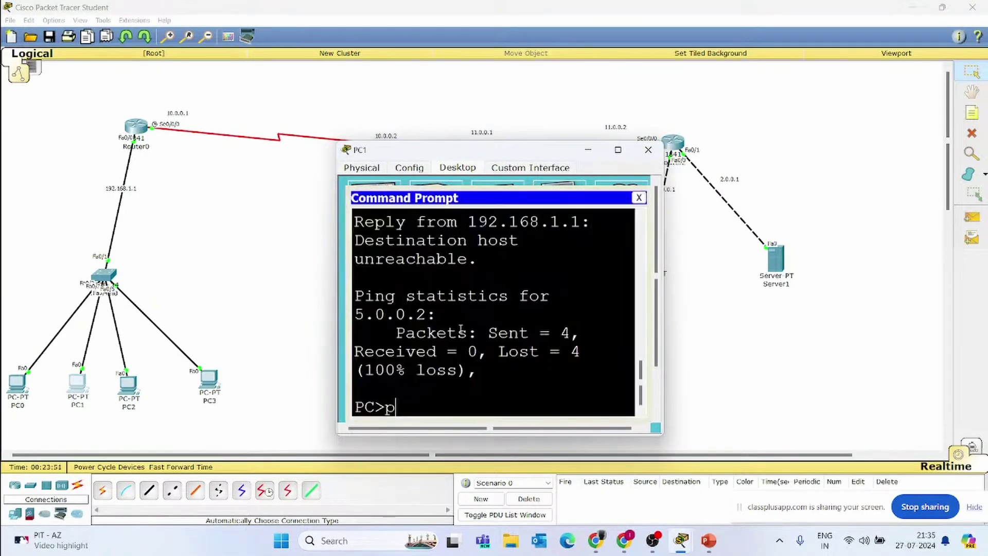
left_click(618, 150)
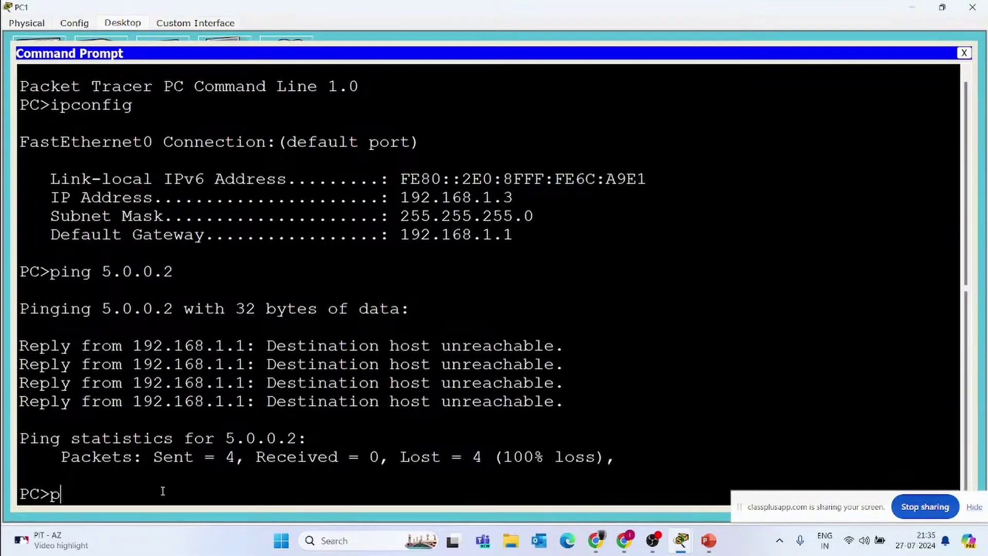
type("ping 2.0.0.2")
key("Return")
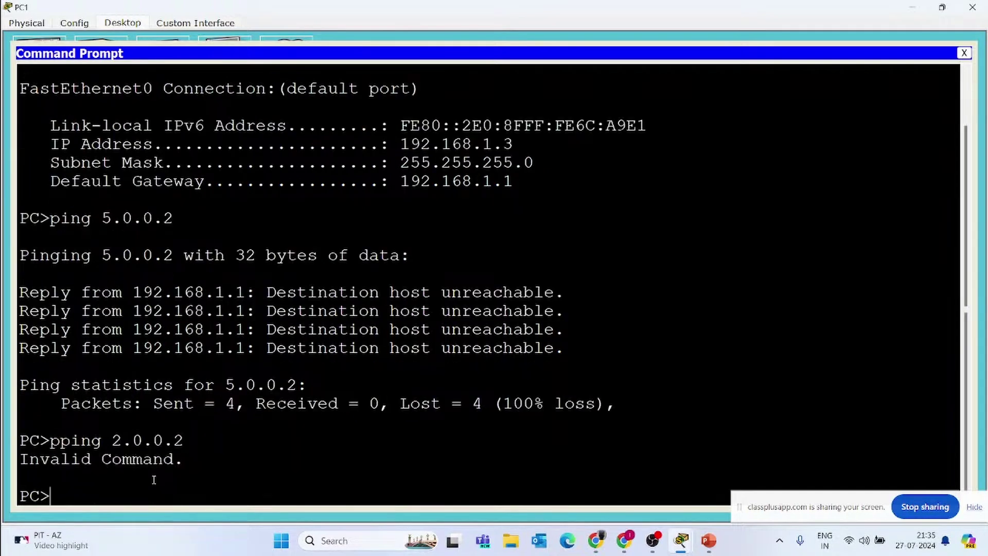
type("ping 2.0.0.2")
key("Return")
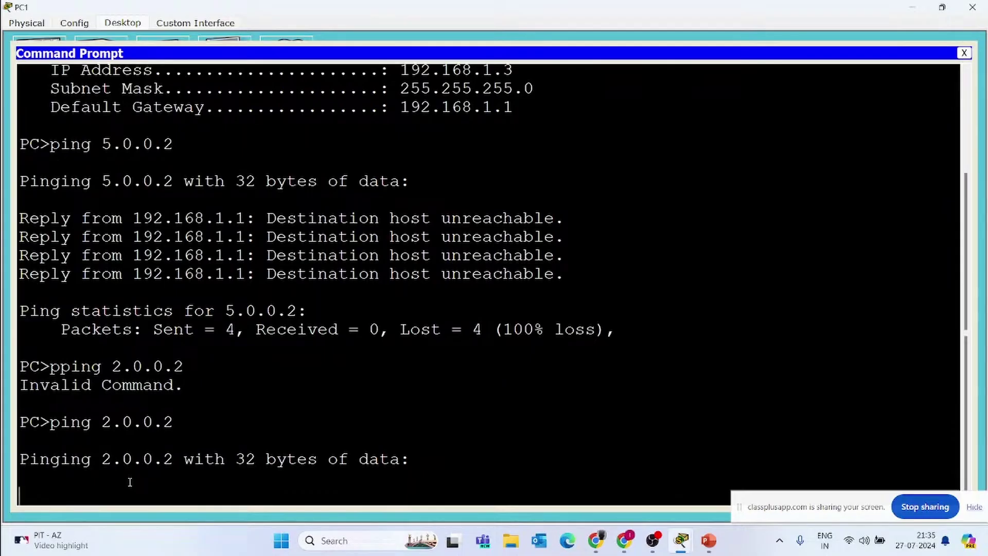
left_click_drag(206, 479, 161, 483)
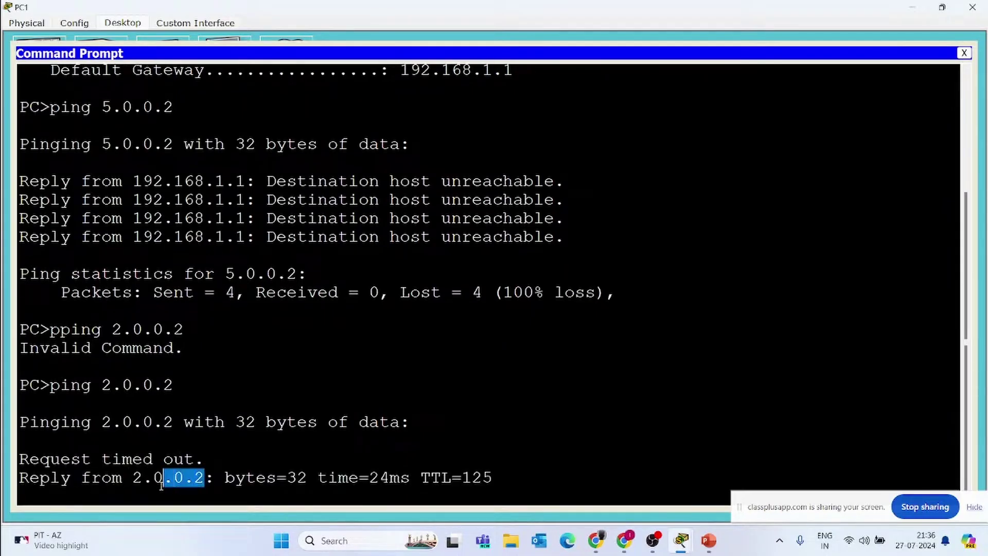
left_click(971, 8)
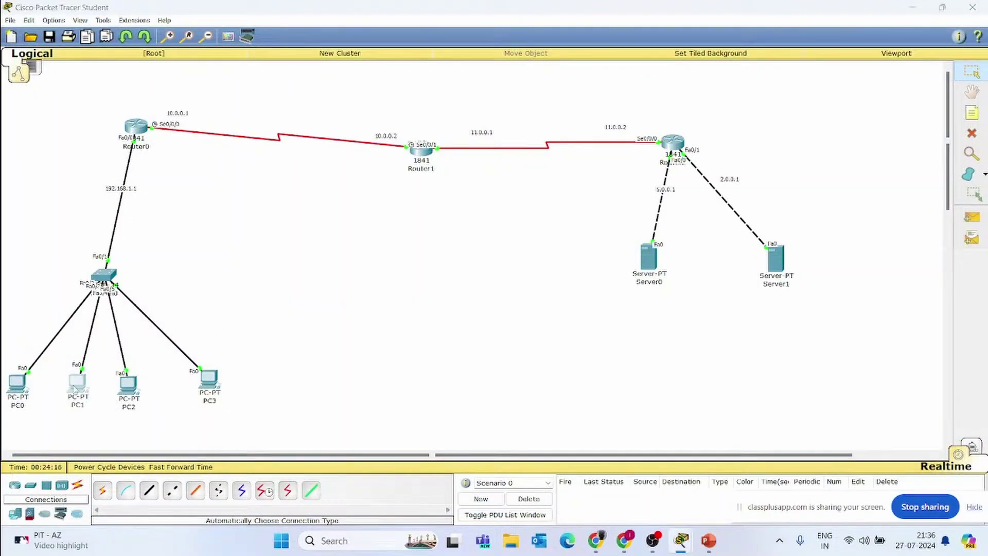
Load 5.0.0.2 in PC1's web browser, check the page heading, and close the PC1 window.
left_click(75, 386)
left_click(617, 194)
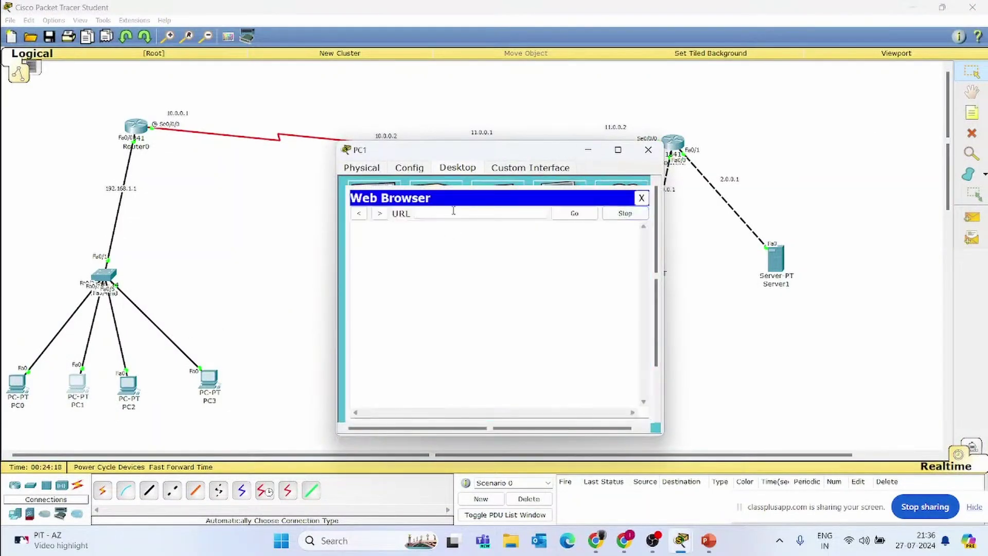
type("5.0.0.2")
key("Return")
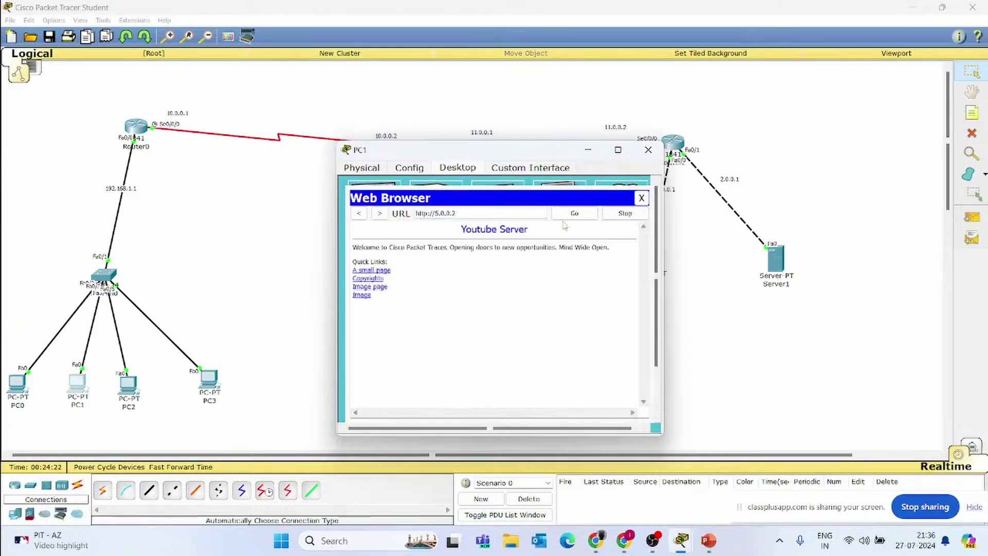
left_click_drag(465, 226, 542, 236)
left_click(543, 235)
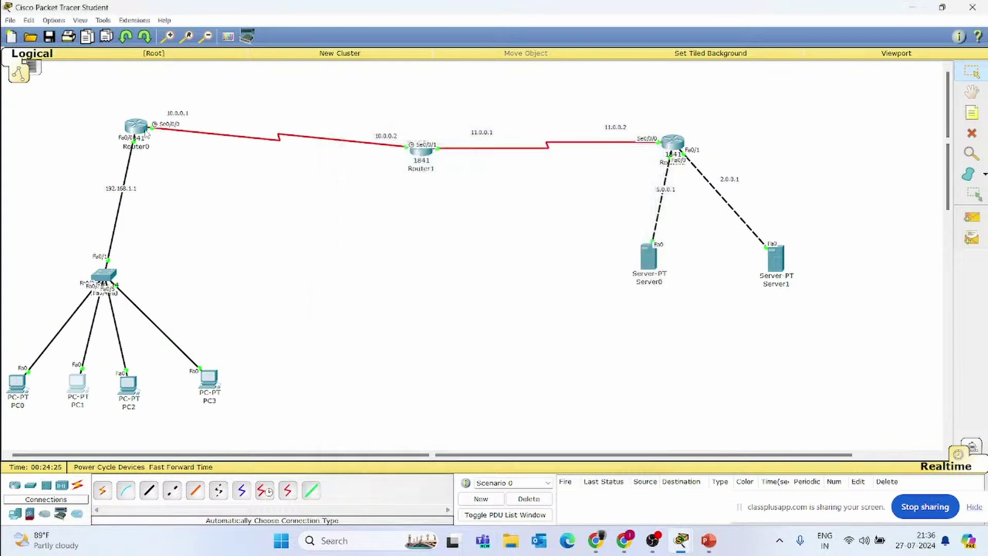
Open Router0's command line maximized and exit from interface configuration to global configuration mode.
left_click(136, 126)
left_click(618, 150)
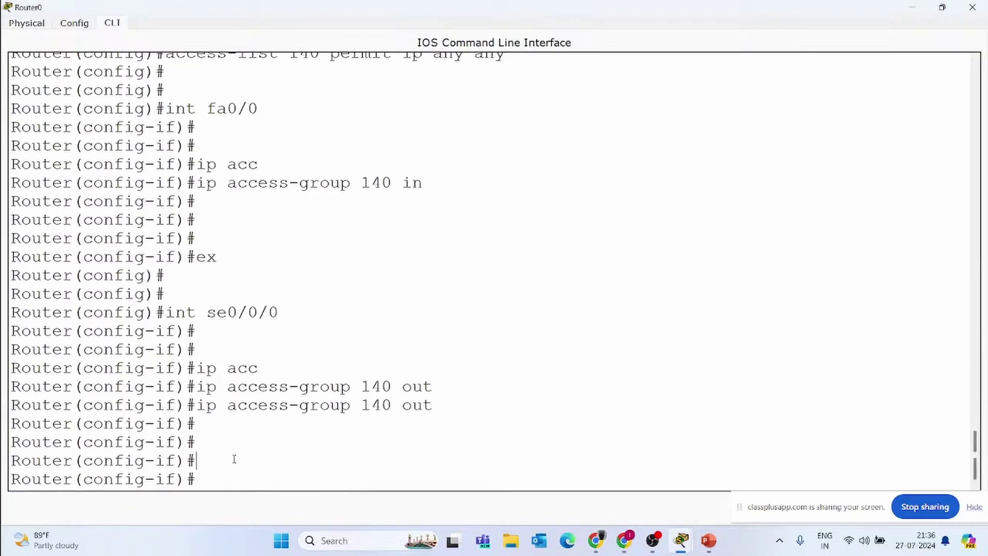
key("Up")
key("Up")
key("Up")
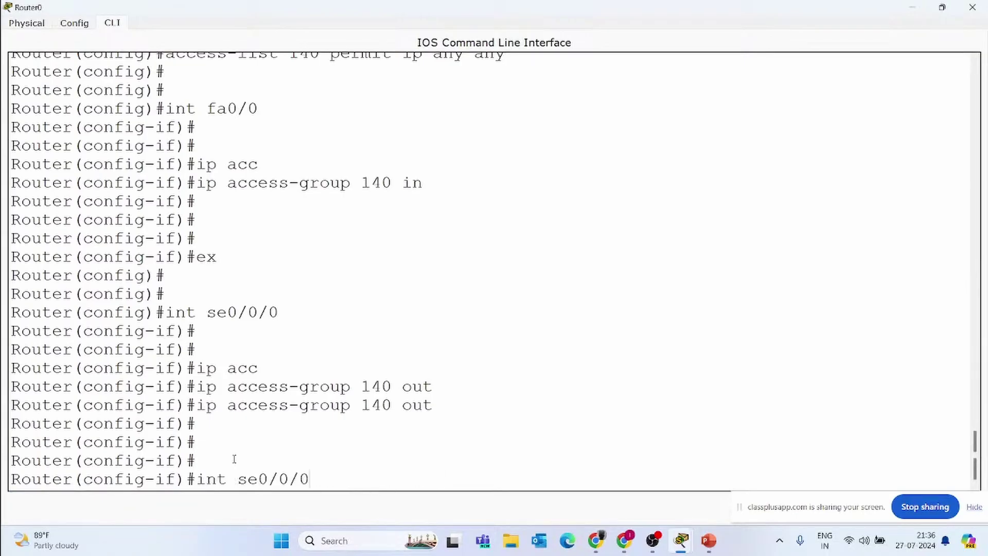
key("BackSpace")
key("BackSpace")
key("BackSpace")
key("BackSpace")
key("BackSpace")
key("BackSpace")
key("BackSpace")
key("BackSpace")
key("BackSpace")
key("BackSpace")
key("BackSpace")
type("ex")
key("Return")
key("Return")
key("Return")
key("Return")
key("Return")
key("Return")
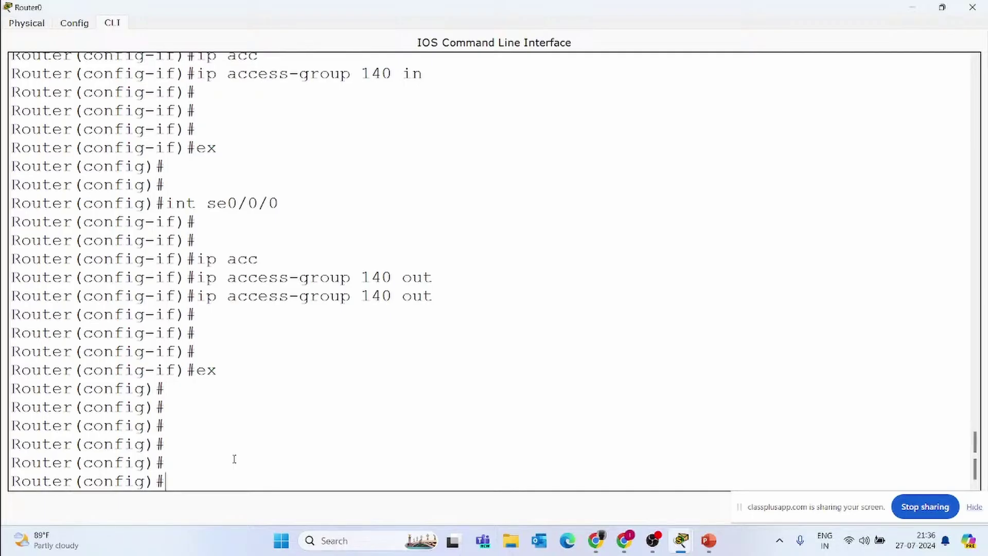
Recall and run access-list 140 permit ip any any twice on Router0, and close its window.
type("ex")
key("Up")
key("Up")
key("Up")
key("Up")
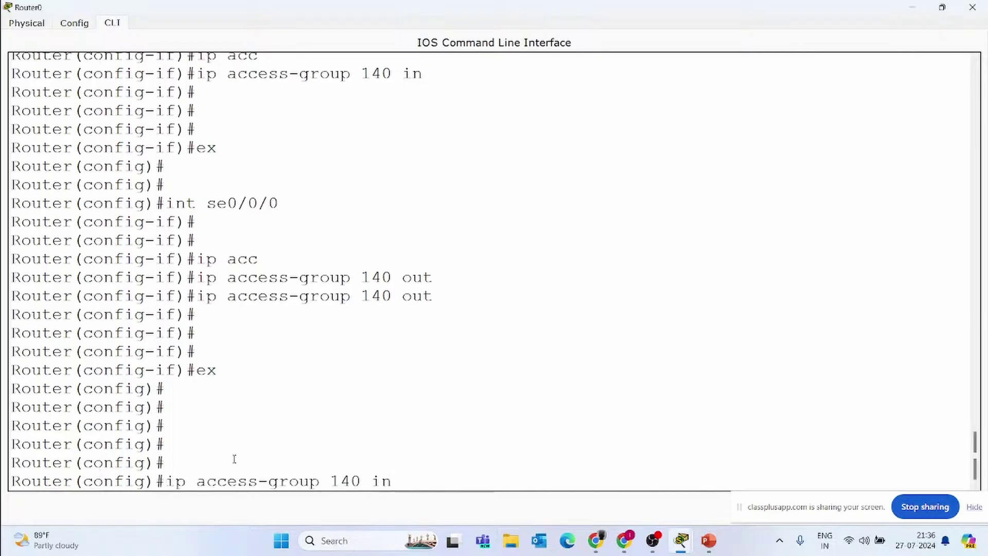
key("Up")
key("Up")
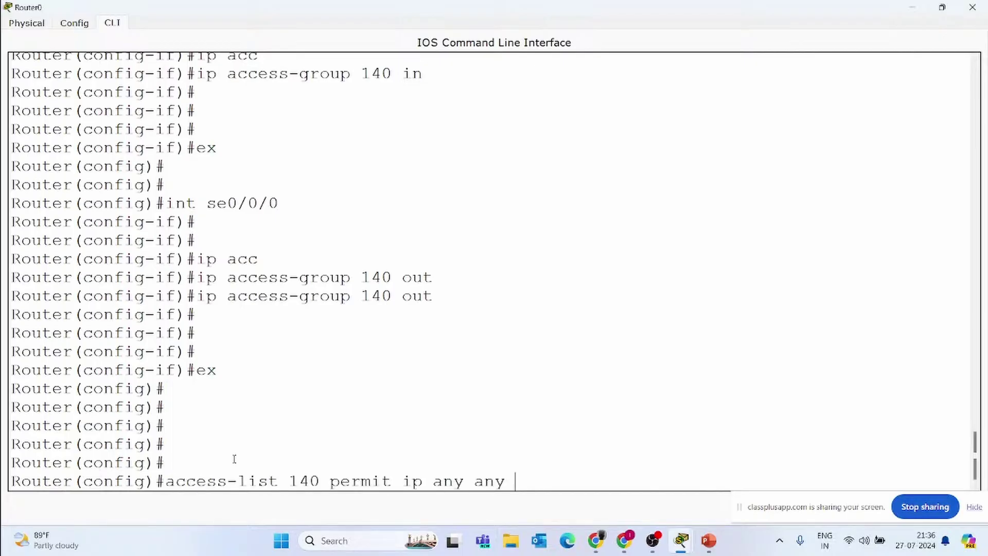
key("Return")
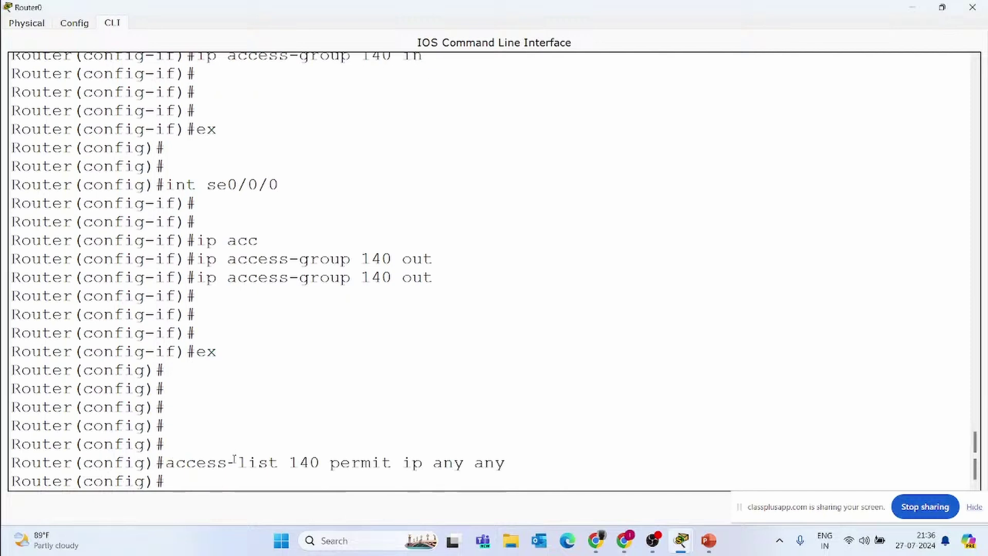
key("Up")
key("Return")
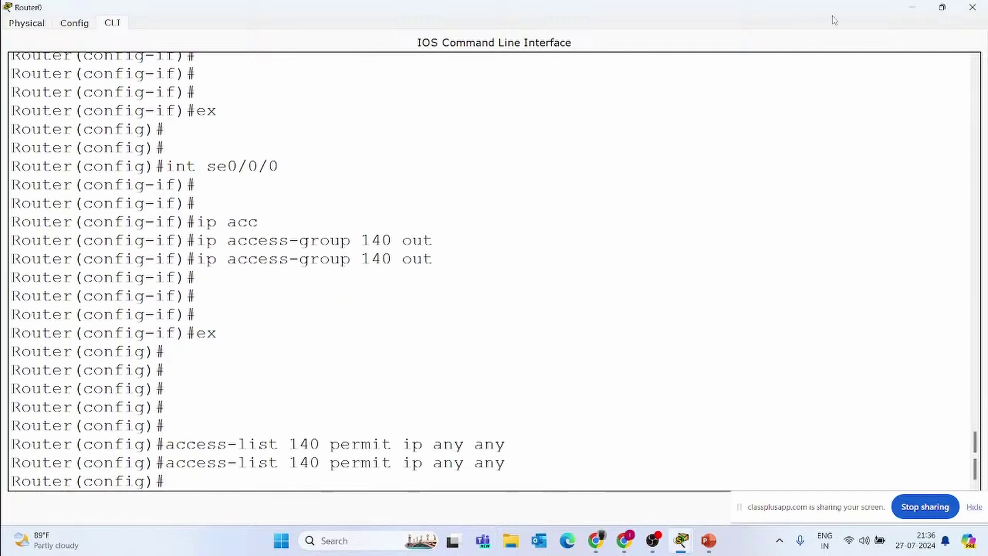
left_click(972, 8)
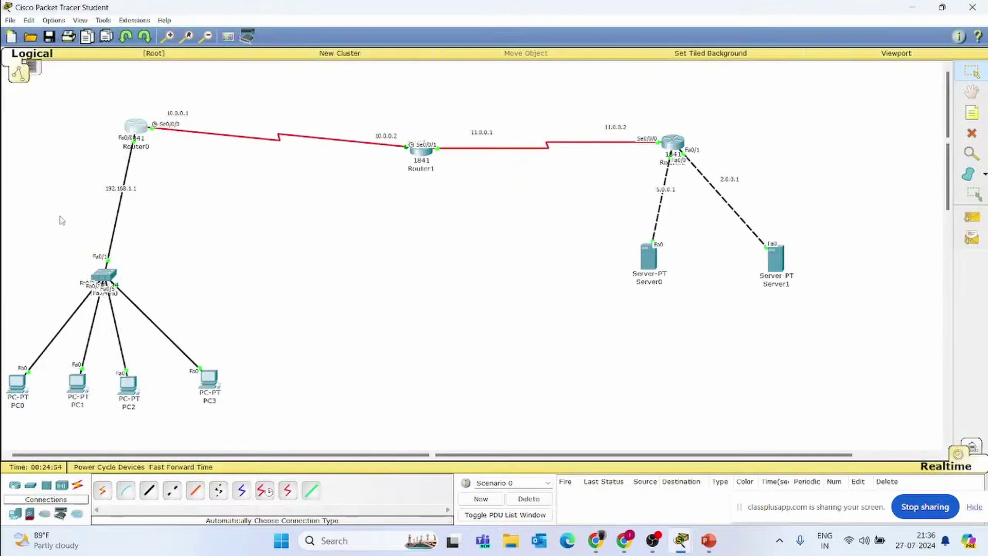